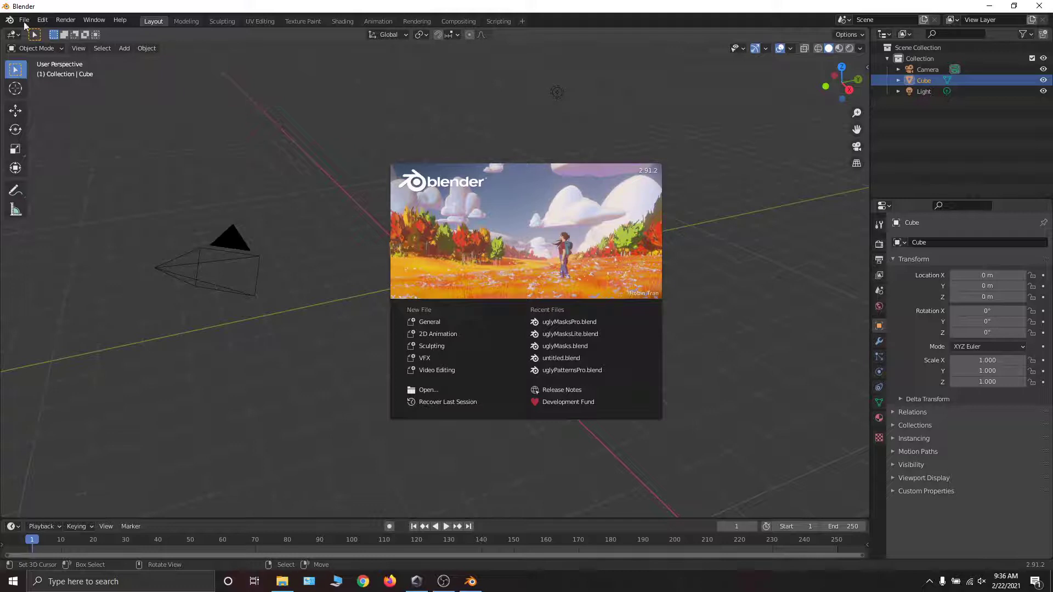
- Dismiss the splash screen and delete the default cube and light from the scene
{"action": "left_click", "coordinate": [80, 84]}
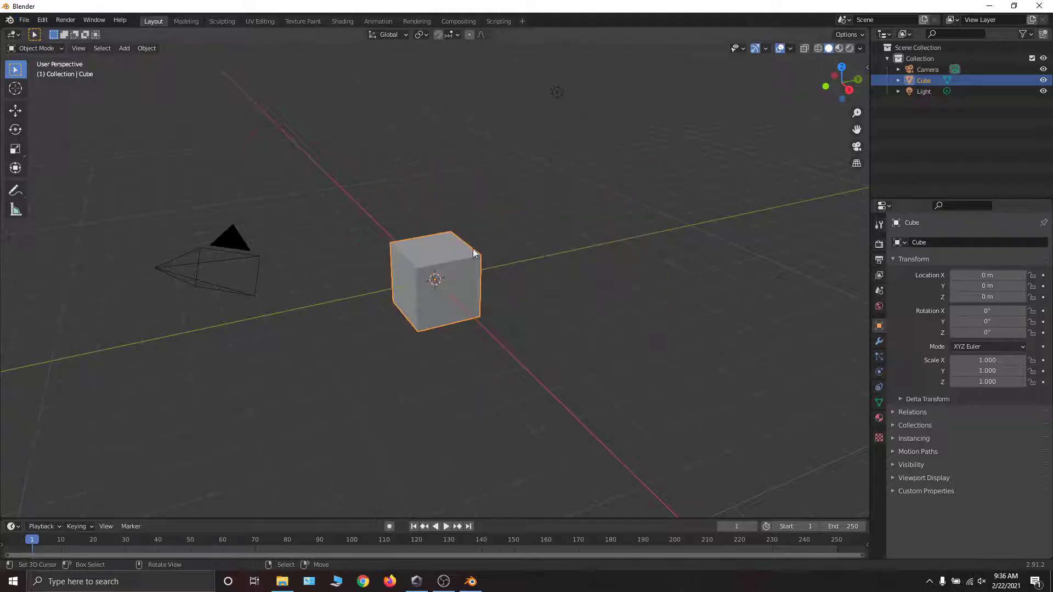
{"action": "key", "text": "x"}
{"action": "left_click", "coordinate": [451, 250]}
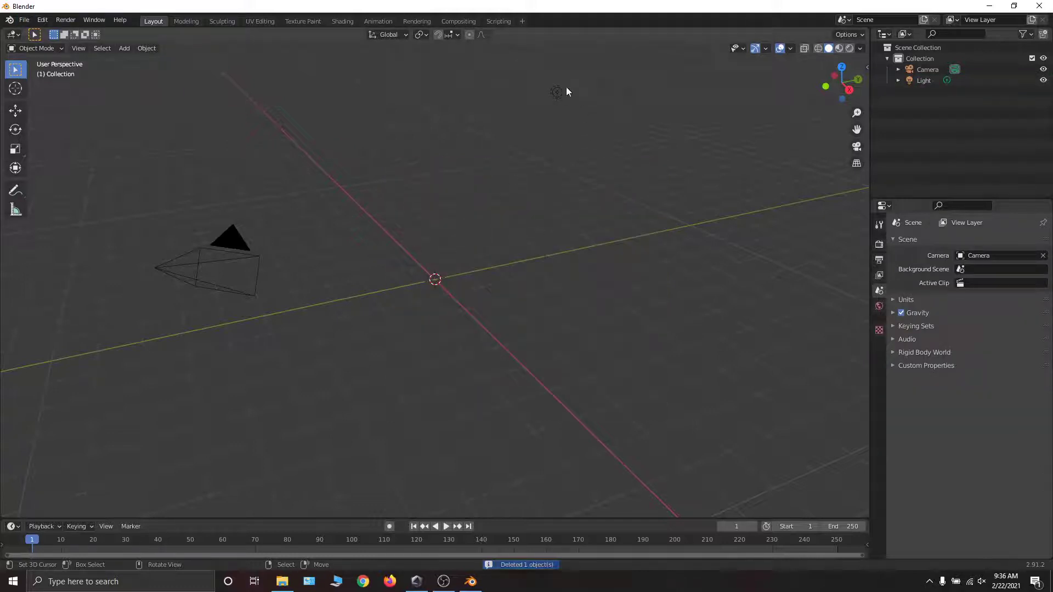
{"action": "left_click", "coordinate": [557, 91]}
{"action": "key", "text": "x"}
{"action": "left_click", "coordinate": [559, 94]}
- Add a plane mesh at the origin and view it from the top
{"action": "key", "text": "shift+a"}
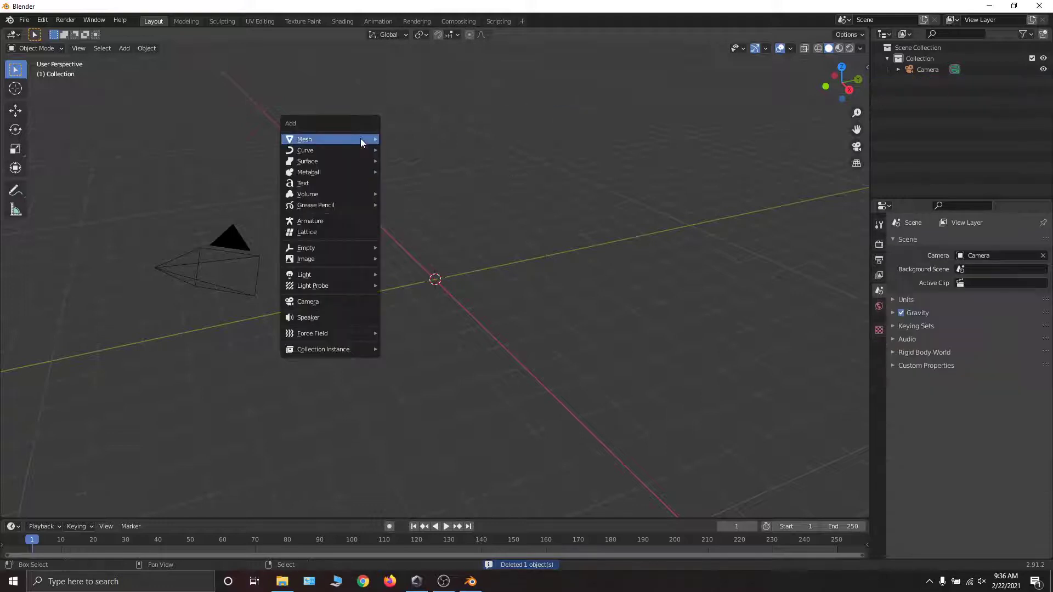
{"action": "mouse_move", "coordinate": [361, 138]}
{"action": "left_click", "coordinate": [413, 140]}
{"action": "key", "text": "KP_7"}
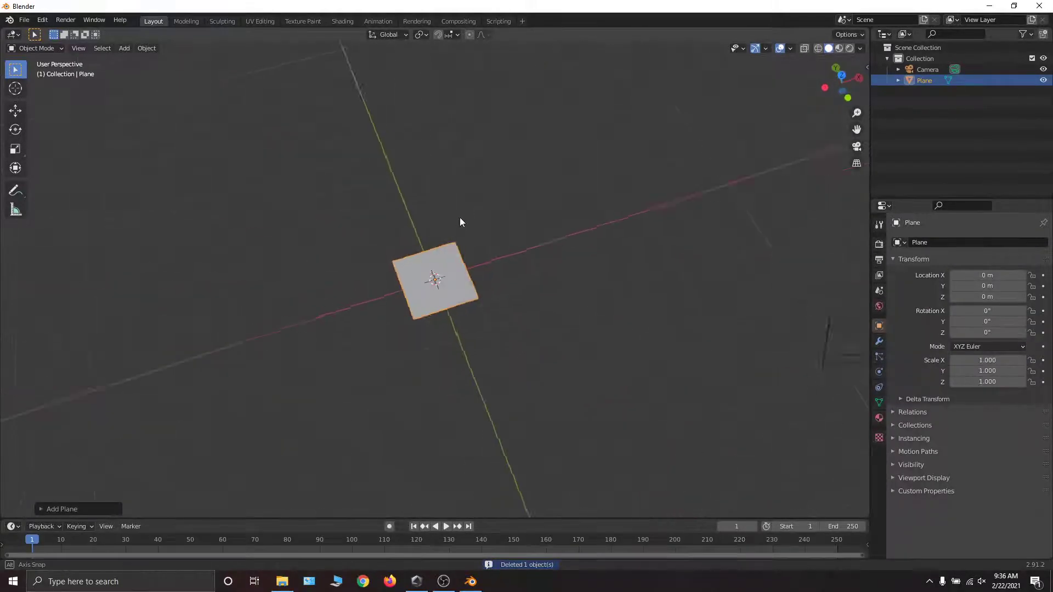
{"action": "scroll", "coordinate": [640, 215], "scroll_direction": "up", "scroll_amount": 7}
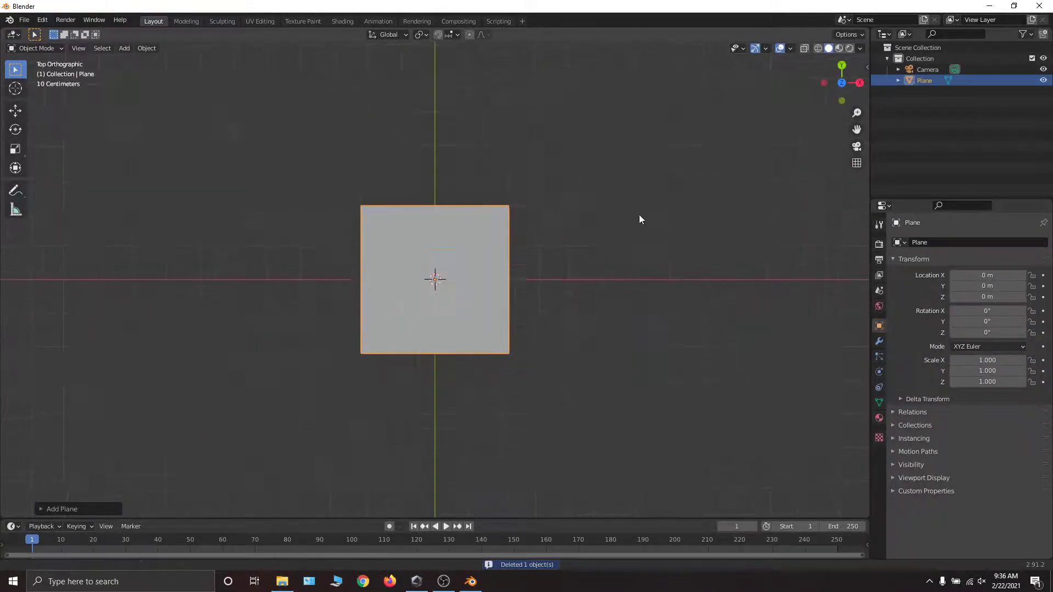
- Split the 3D viewport vertically and turn the new area into a Shader Editor with its sidebar hidden
{"action": "right_click", "coordinate": [764, 29]}
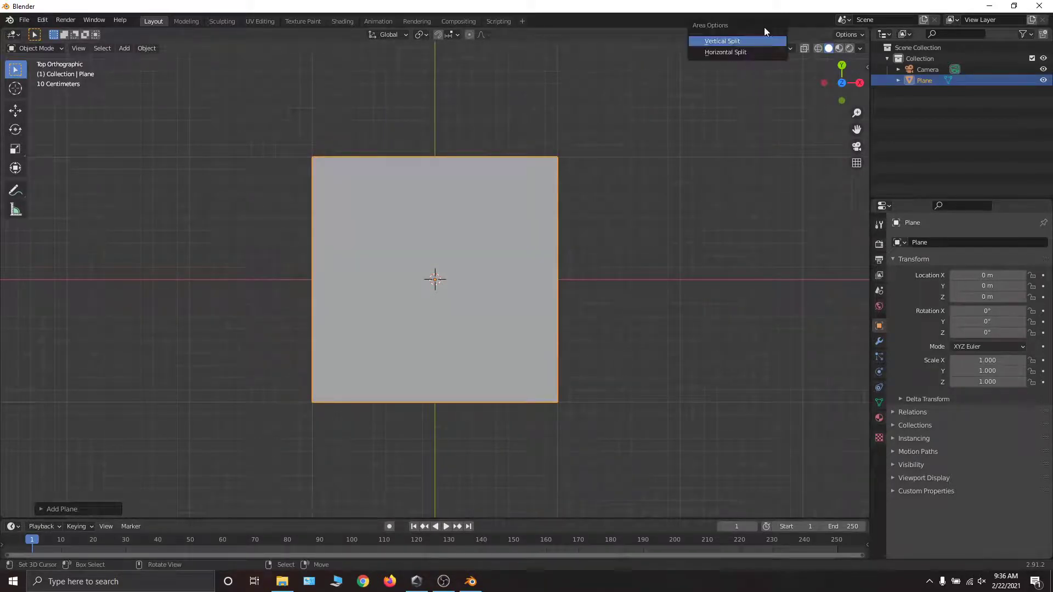
{"action": "left_click", "coordinate": [740, 43]}
{"action": "left_click", "coordinate": [600, 82]}
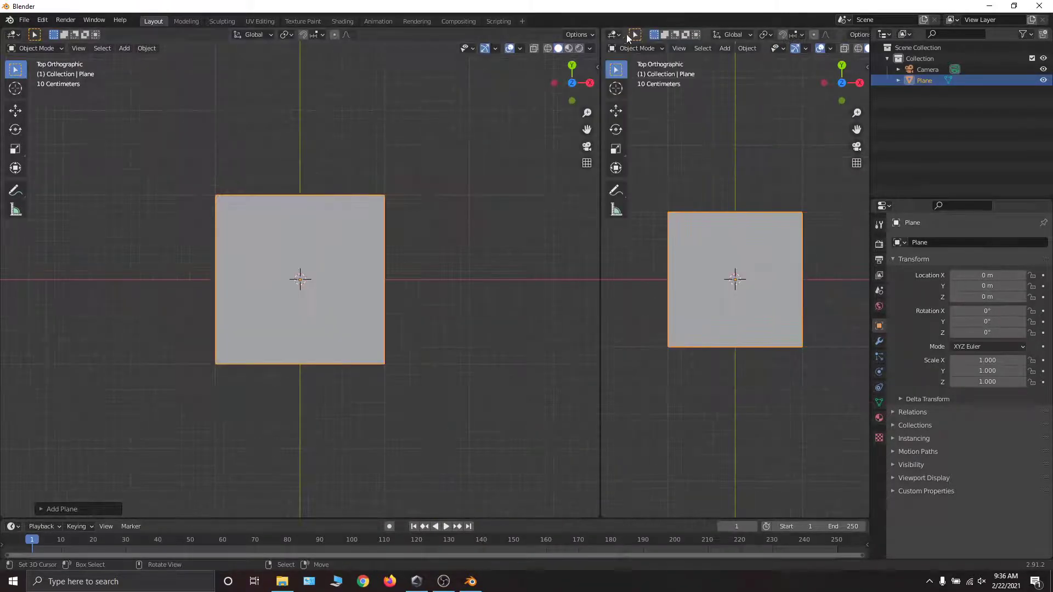
{"action": "left_click", "coordinate": [614, 34]}
{"action": "left_click", "coordinate": [640, 125]}
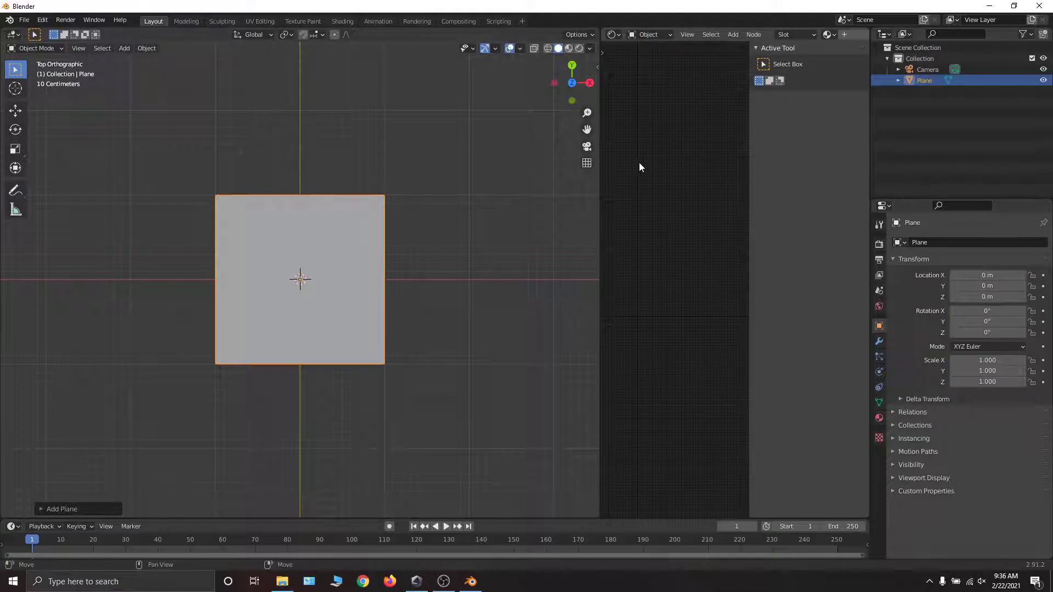
{"action": "key", "text": "n"}
- Add a sun light to the scene
{"action": "key", "text": "shift+a"}
{"action": "mouse_move", "coordinate": [330, 355]}
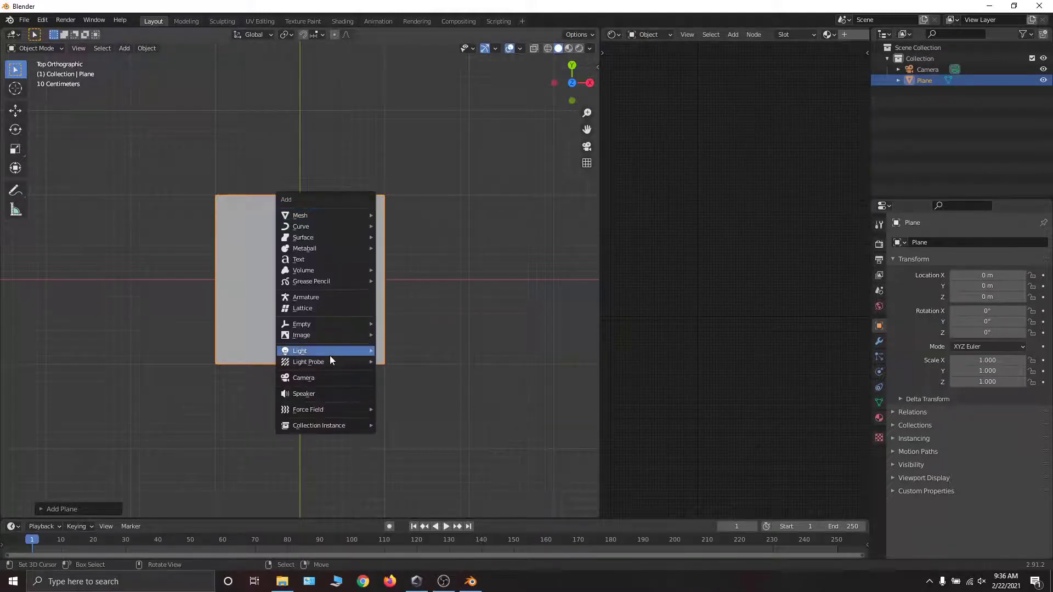
{"action": "left_click", "coordinate": [412, 362]}
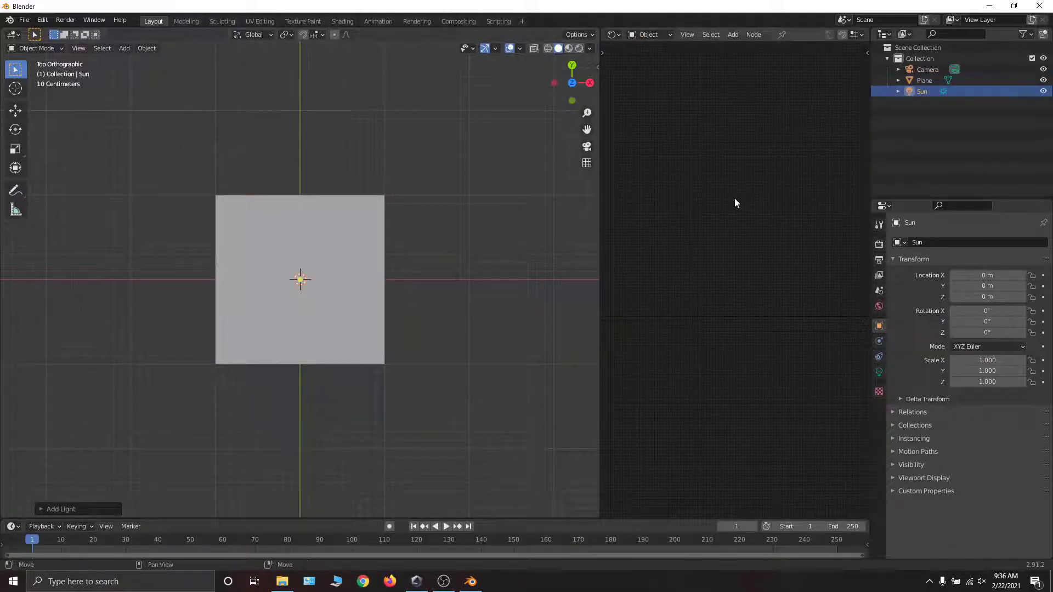
- Set the 3D viewport to rendered shading and turn off its overlays and gizmos
{"action": "left_click", "coordinate": [579, 48]}
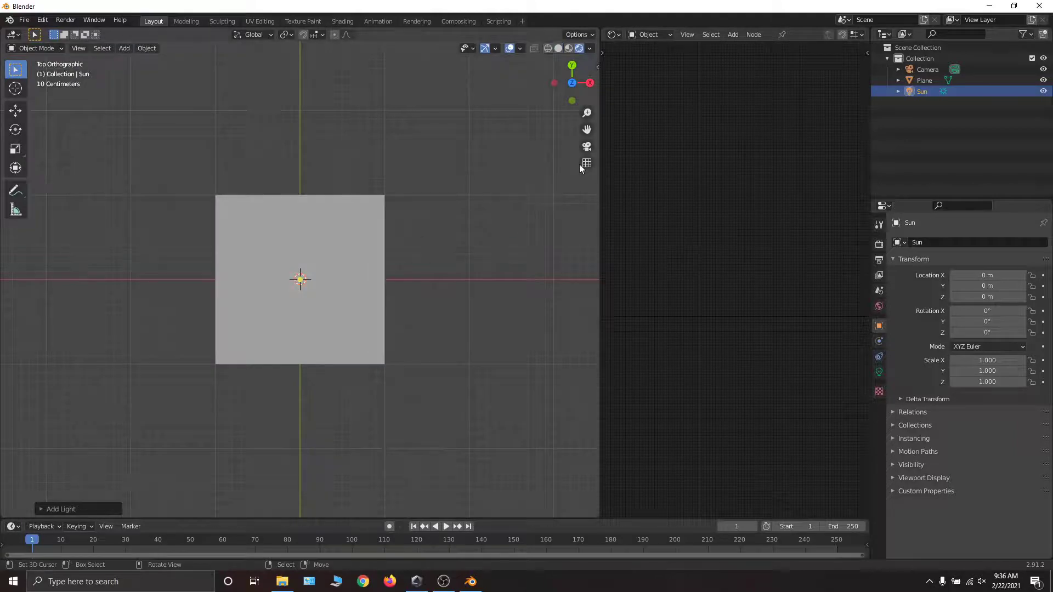
{"action": "left_click", "coordinate": [511, 48]}
{"action": "left_click", "coordinate": [485, 48]}
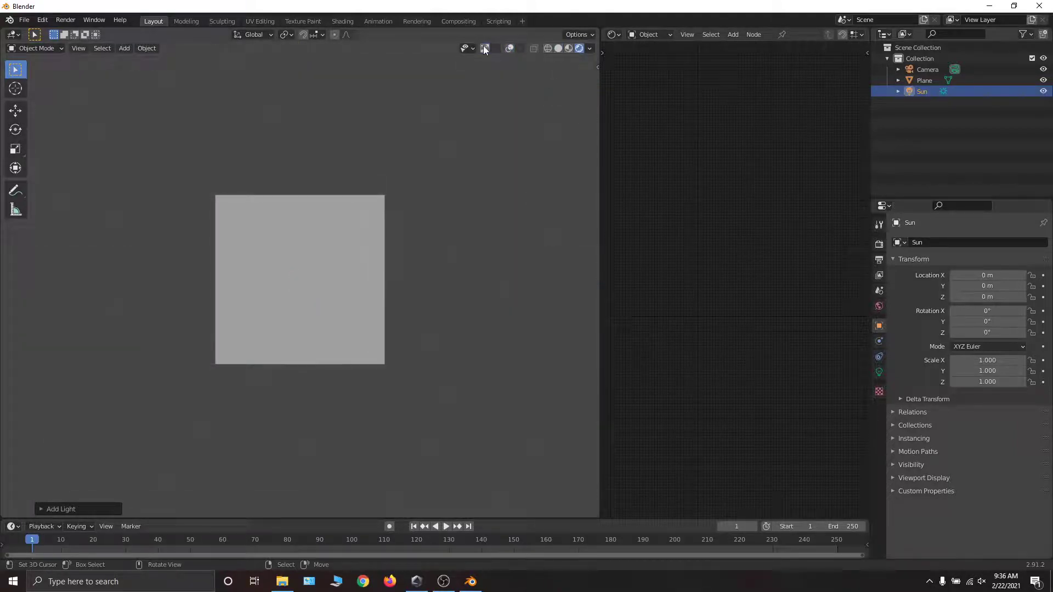
- Change the scene's render engine to Cycles
{"action": "left_click", "coordinate": [879, 244]}
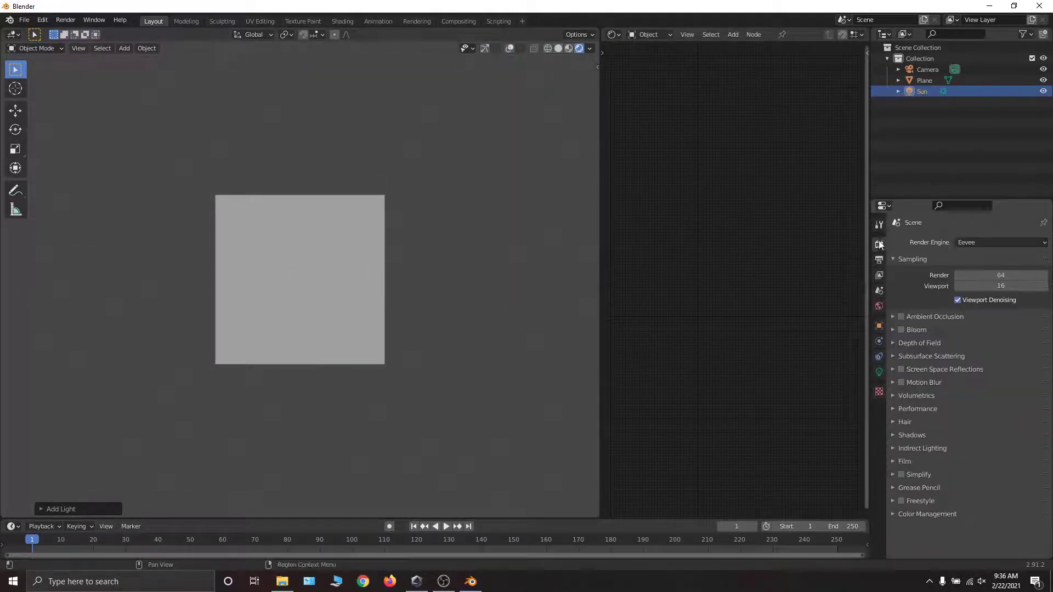
{"action": "left_click", "coordinate": [1009, 241]}
{"action": "left_click", "coordinate": [970, 279]}
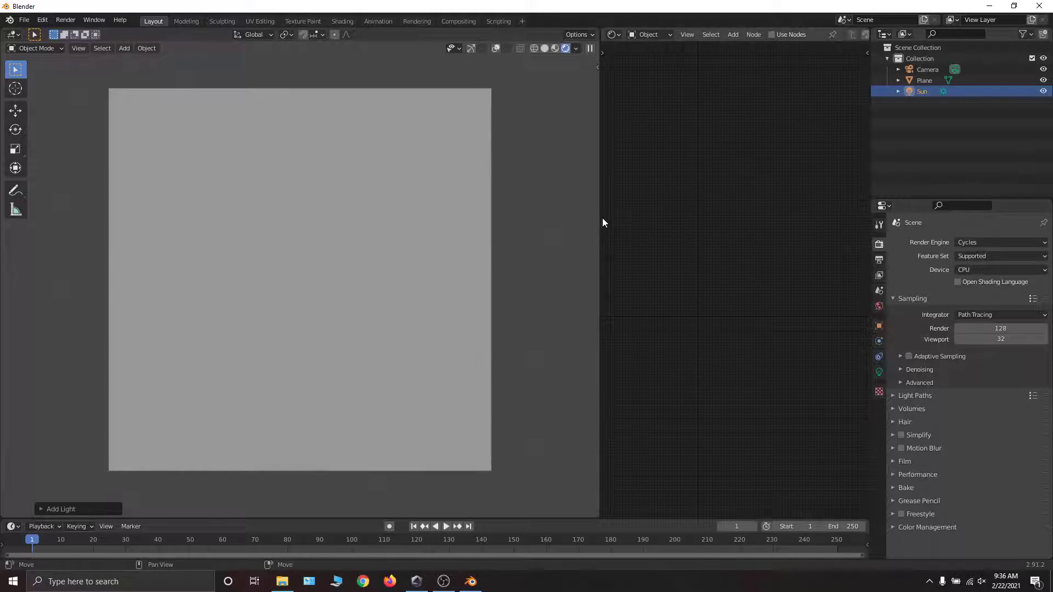
- Widen the Shader Editor, then give the plane a new material and delete its Principled BSDF node
{"action": "left_click_drag", "start_coordinate": [601, 216], "coordinate": [533, 215]}
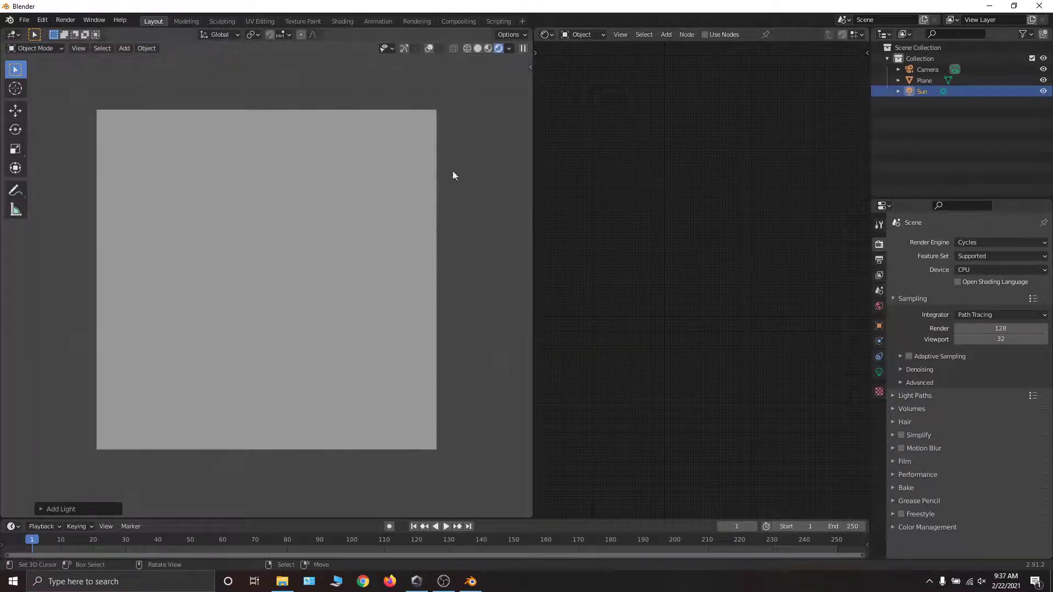
{"action": "left_click", "coordinate": [337, 183]}
{"action": "left_click", "coordinate": [797, 34]}
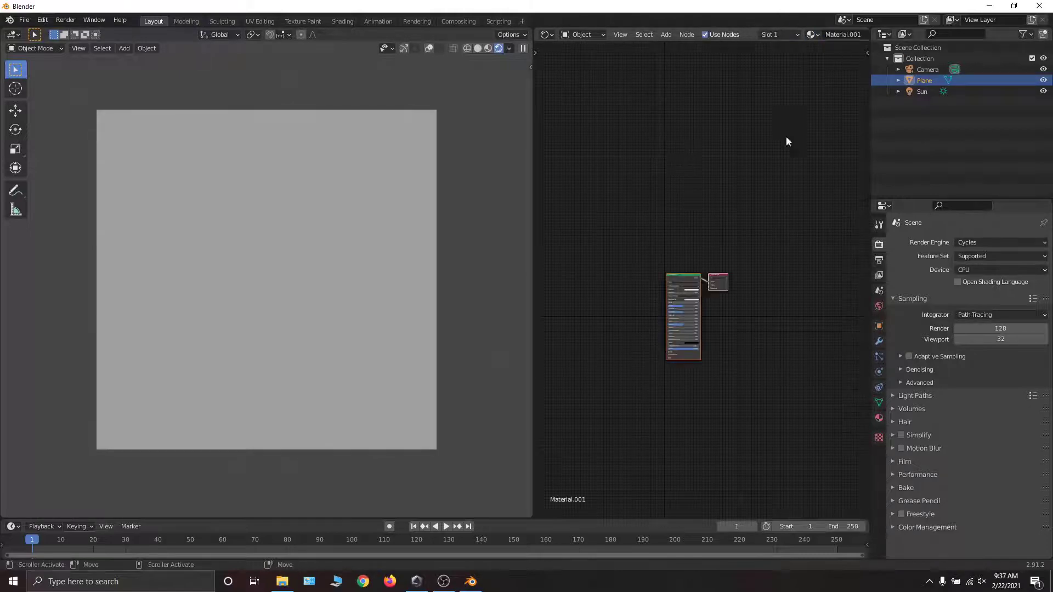
{"action": "scroll", "coordinate": [705, 289], "scroll_direction": "up", "scroll_amount": 3}
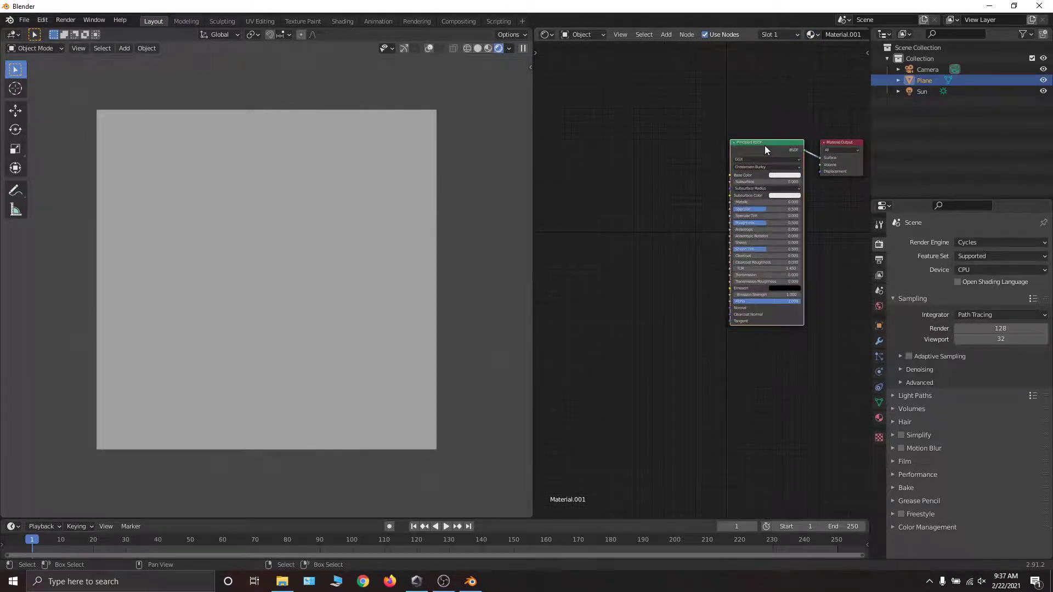
{"action": "key", "text": "x"}
{"action": "middle_click_drag", "start_coordinate": [772, 155], "coordinate": [700, 230]}
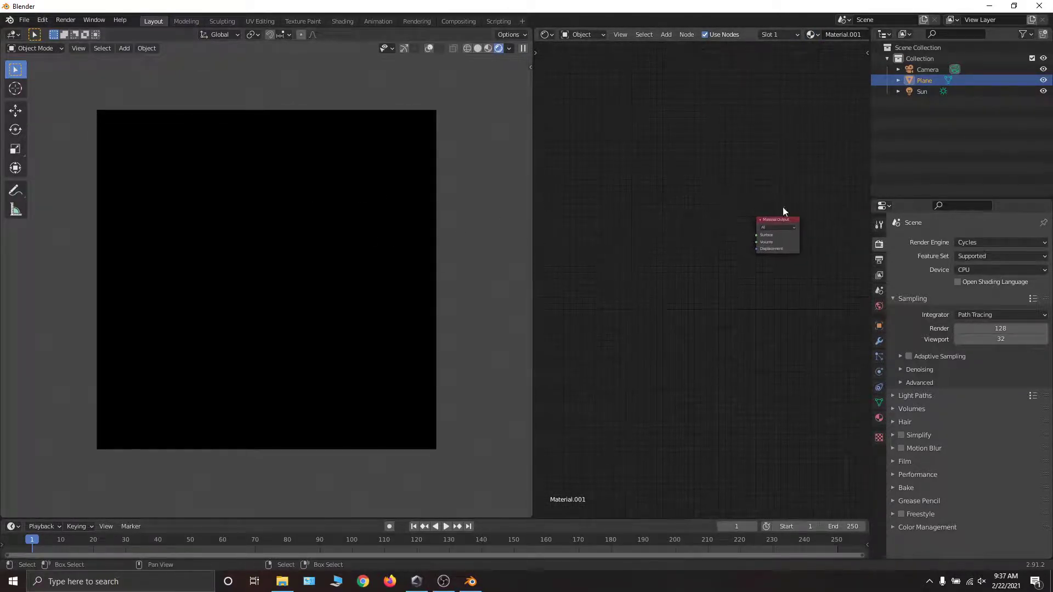
- Add a Diffuse BSDF node and connect it to the Material Output's Surface input
{"action": "key", "text": "shift+a"}
{"action": "mouse_move", "coordinate": [653, 268]}
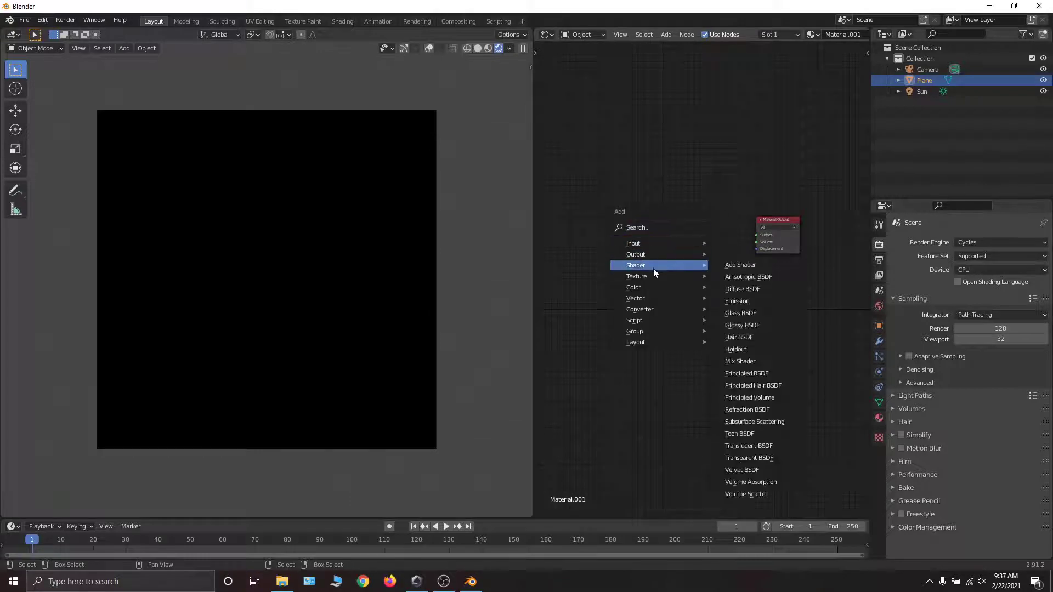
{"action": "left_click", "coordinate": [743, 289]}
{"action": "left_click_drag", "start_coordinate": [705, 238], "coordinate": [718, 220]}
{"action": "mouse_move", "coordinate": [664, 222]}
{"action": "middle_mouse_down"}
{"action": "mouse_move", "coordinate": [767, 221]}
{"action": "mouse_move", "coordinate": [650, 225]}
{"action": "middle_mouse_up"}
{"action": "scroll", "coordinate": [766, 224], "scroll_direction": "up", "scroll_amount": 3}
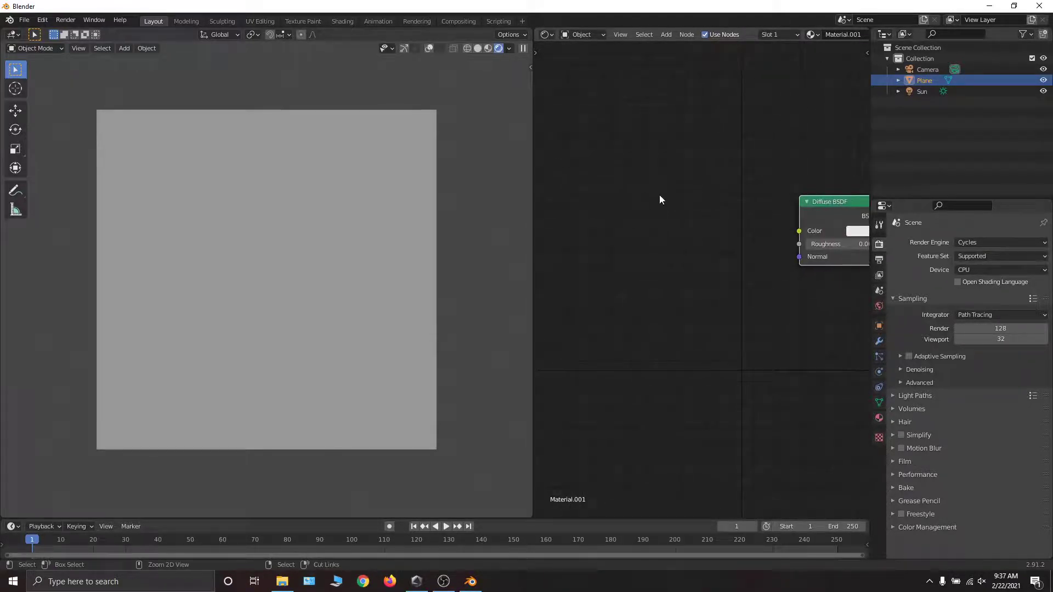
{"action": "scroll", "coordinate": [663, 203], "scroll_direction": "down", "scroll_amount": 1}
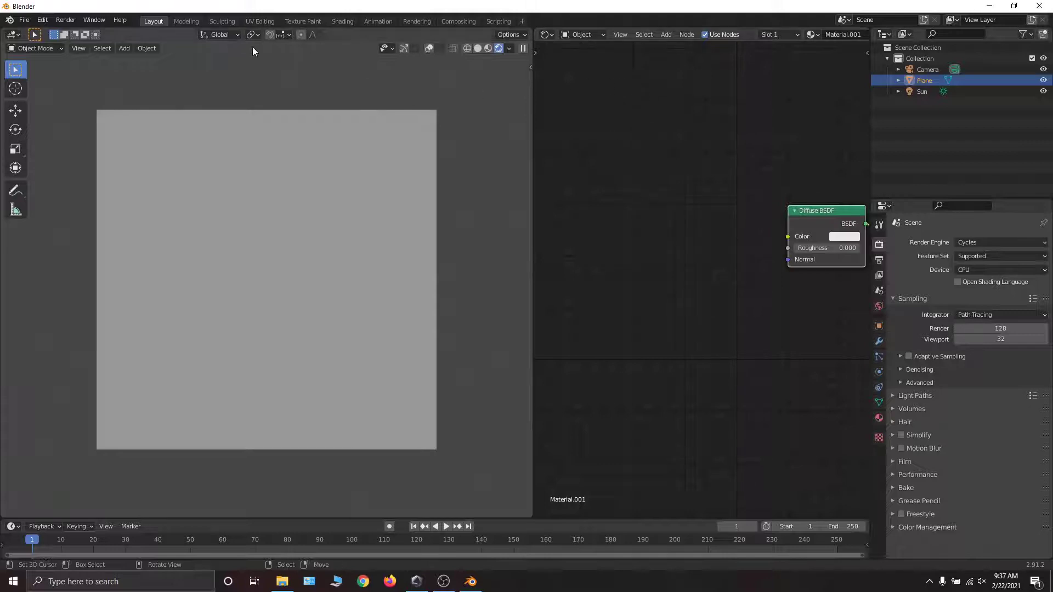
- Append the uglyMasks node tree from uglyMasksPro.blend on the Desktop
{"action": "left_click", "coordinate": [25, 20]}
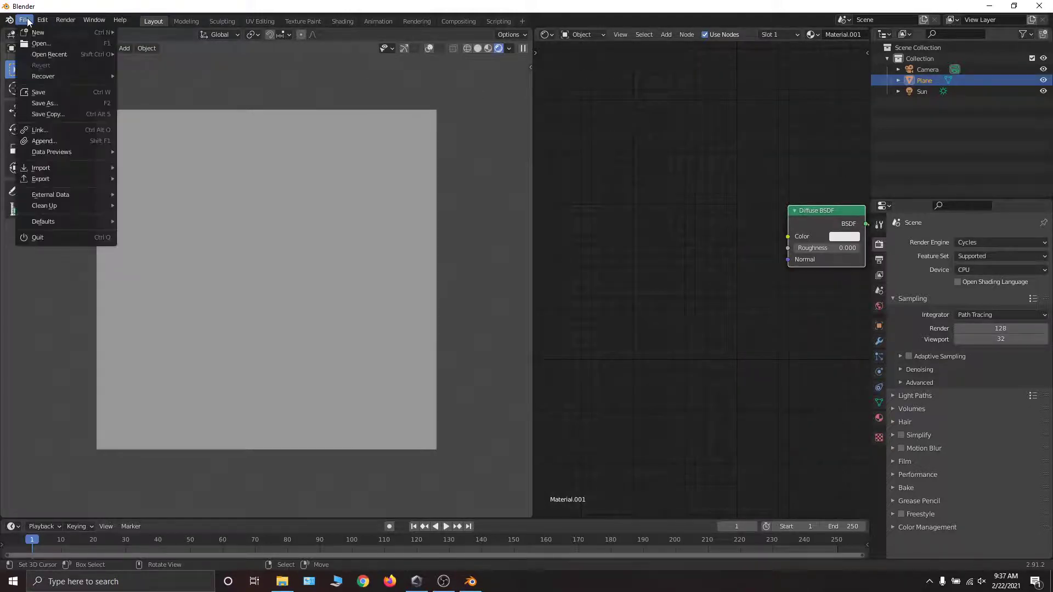
{"action": "mouse_move", "coordinate": [63, 155]}
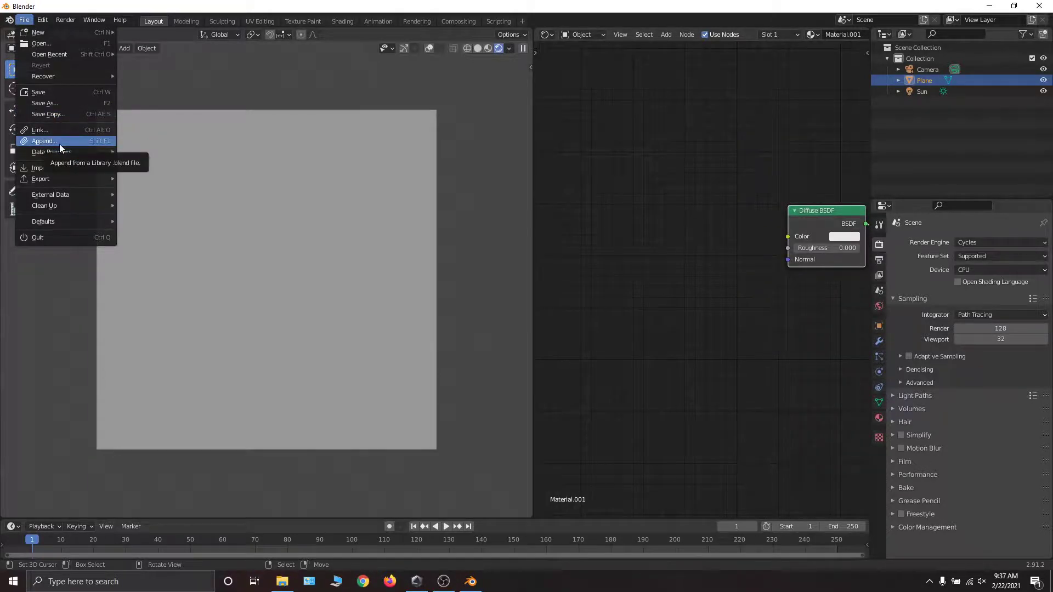
{"action": "left_click", "coordinate": [59, 141]}
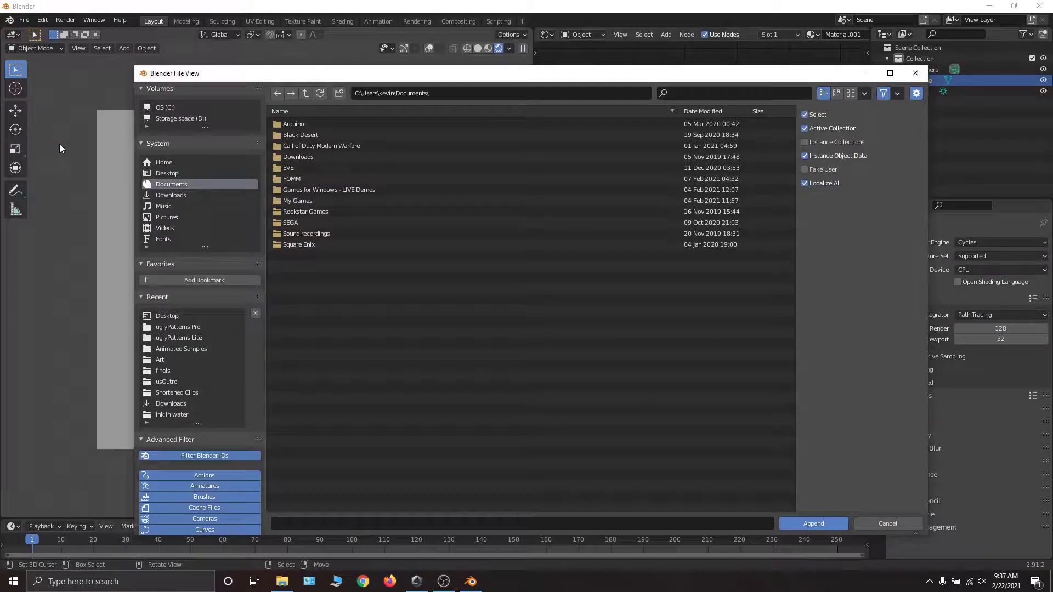
{"action": "left_click", "coordinate": [167, 172]}
{"action": "double_click", "coordinate": [314, 186]}
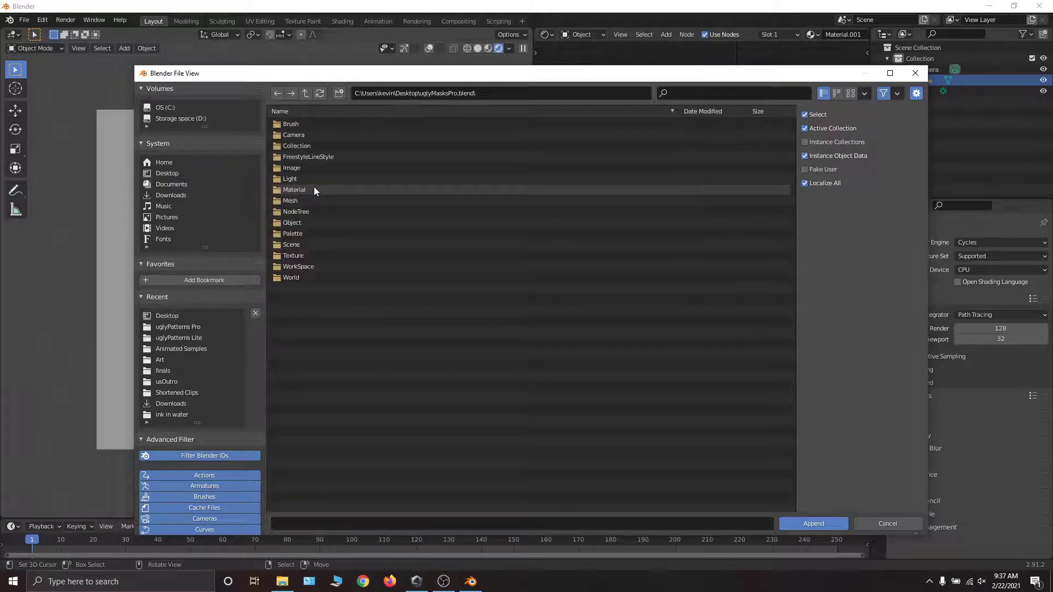
{"action": "double_click", "coordinate": [295, 211]}
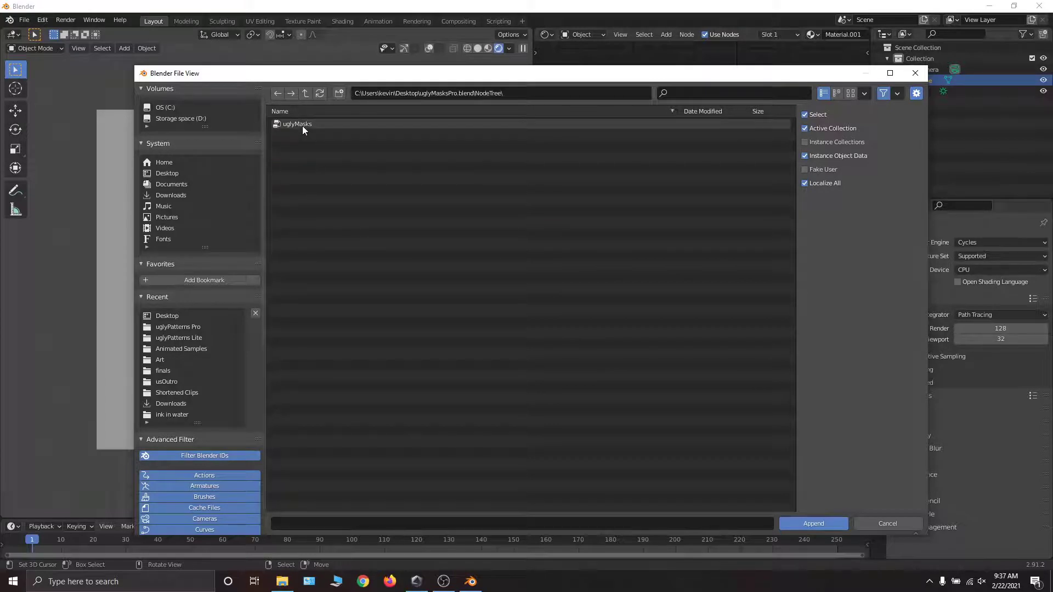
{"action": "left_click", "coordinate": [302, 127]}
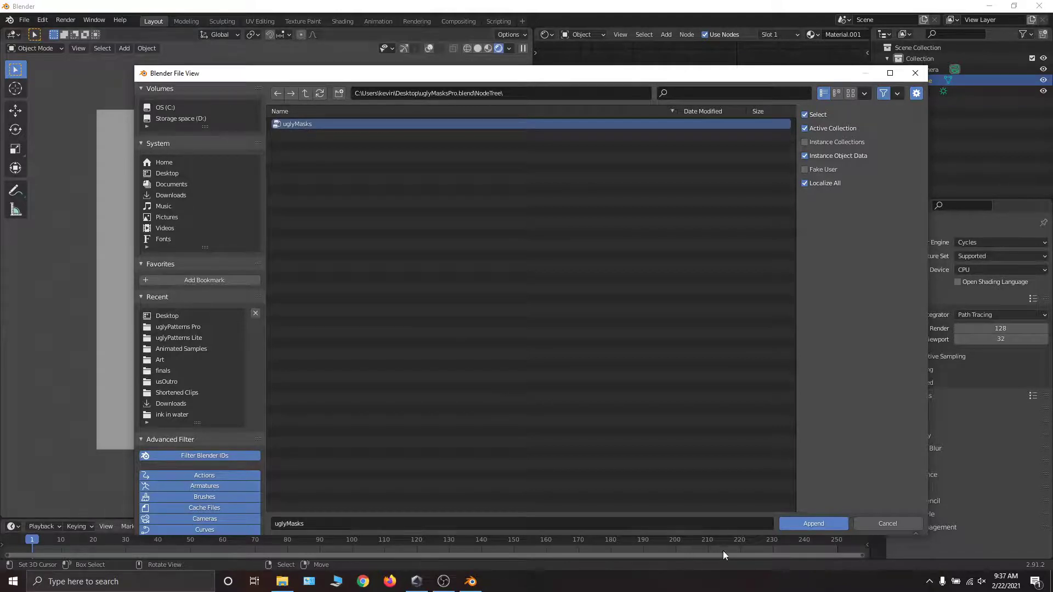
{"action": "left_click", "coordinate": [797, 525]}
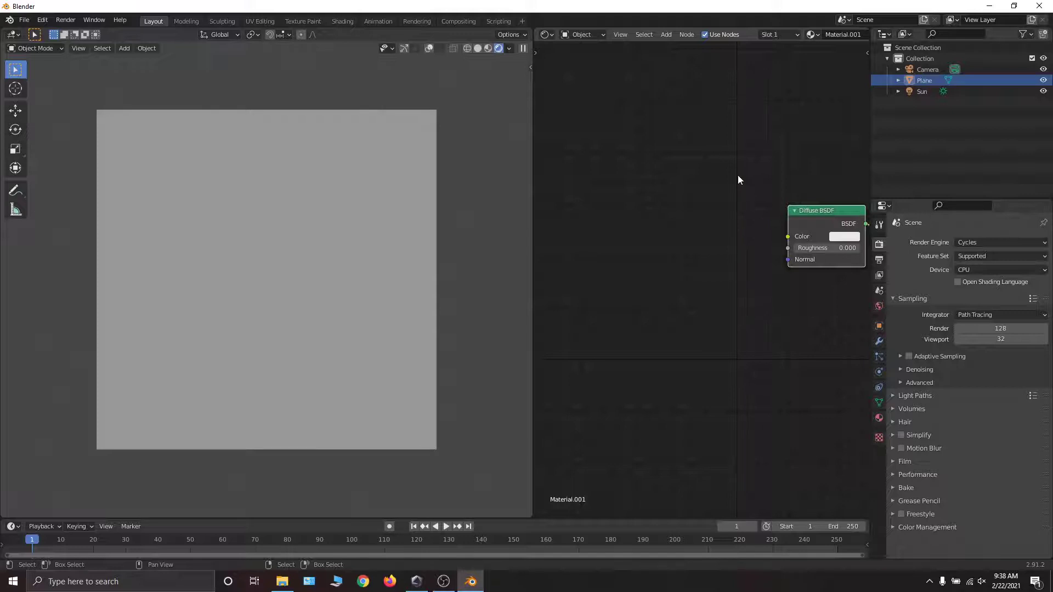
- Add the uglyMasks group node in front of the Diffuse BSDF and widen it so its input names are readable
{"action": "left_click", "coordinate": [672, 37]}
{"action": "mouse_move", "coordinate": [689, 150]}
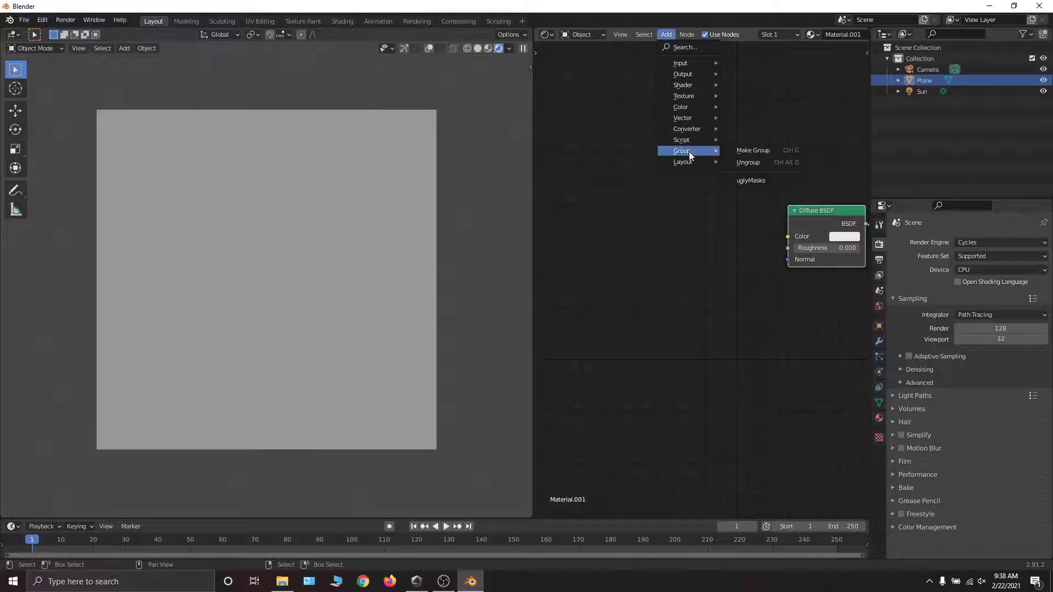
{"action": "left_click", "coordinate": [748, 181]}
{"action": "left_click", "coordinate": [564, 165]}
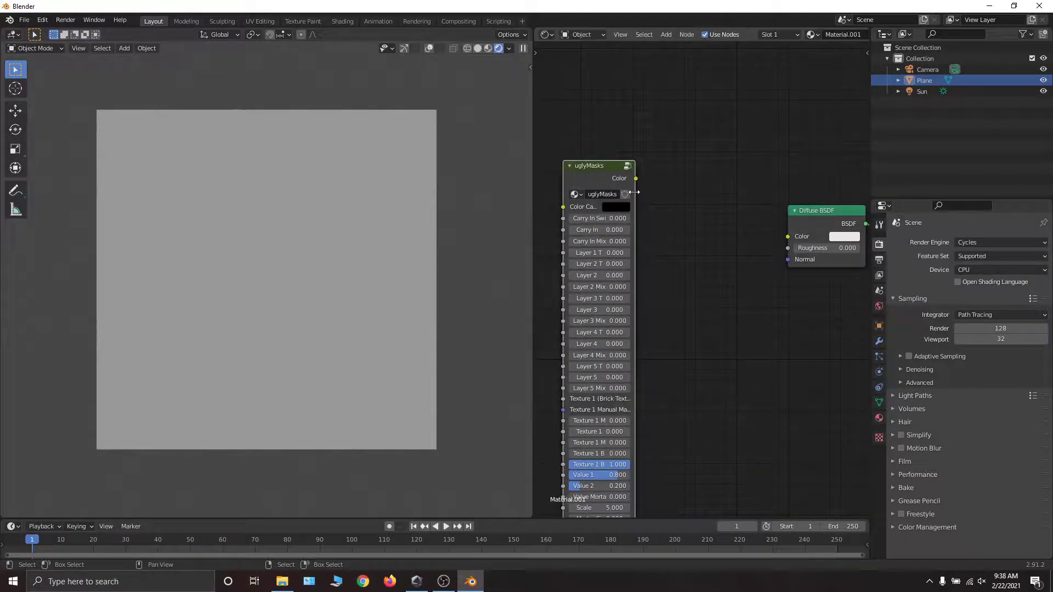
{"action": "left_click_drag", "start_coordinate": [635, 192], "coordinate": [722, 192]}
{"action": "middle_click_drag", "start_coordinate": [644, 241], "coordinate": [634, 146]}
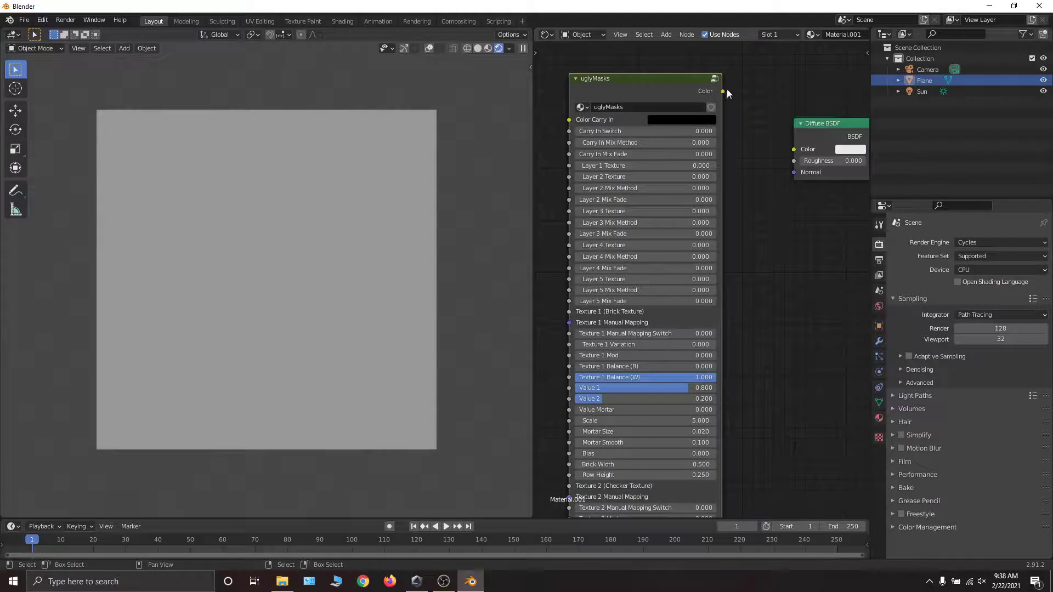
- Connect the uglyMasks Color output to the Diffuse BSDF Color input, then move the group node closer and widen it slightly
{"action": "left_click_drag", "start_coordinate": [723, 91], "coordinate": [793, 149]}
{"action": "left_click_drag", "start_coordinate": [680, 82], "coordinate": [716, 128]}
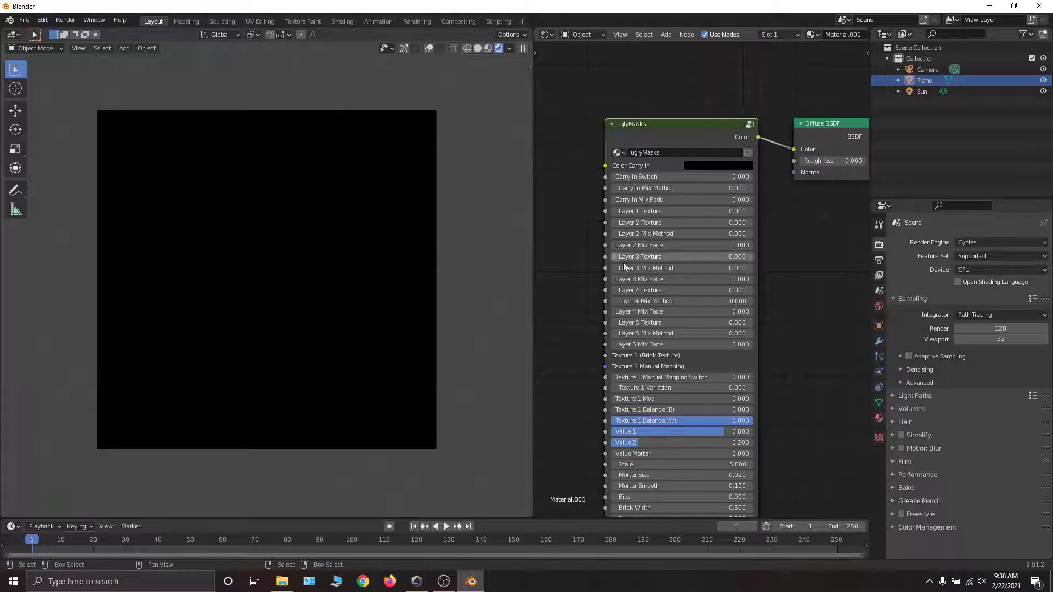
{"action": "left_click_drag", "start_coordinate": [758, 230], "coordinate": [776, 230]}
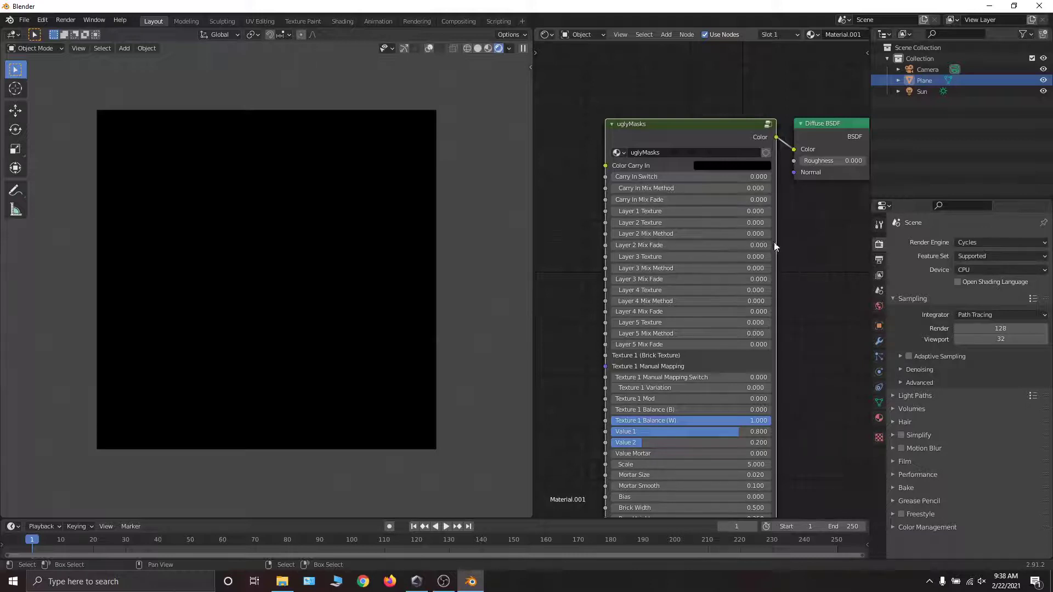
- Examine the uglyMasks node's carry-in, layer and Texture 1 inputs
{"action": "middle_click_drag", "start_coordinate": [775, 244], "coordinate": [767, 204]}
{"action": "middle_click_drag", "start_coordinate": [767, 204], "coordinate": [760, 181], "text": "ctrl"}
{"action": "middle_click_drag", "start_coordinate": [760, 180], "coordinate": [763, 243]}
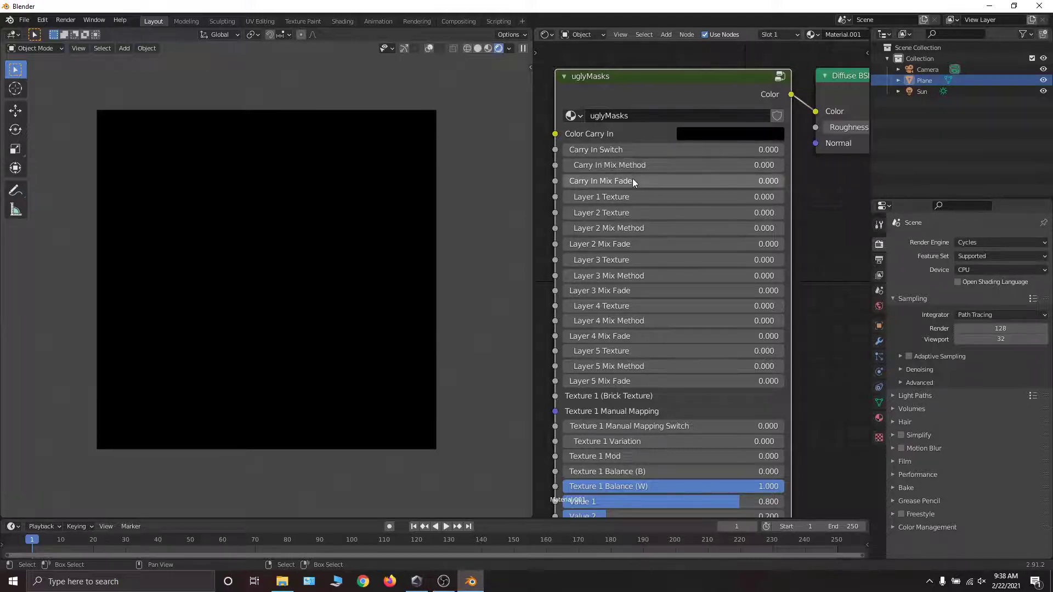
{"action": "middle_click_drag", "start_coordinate": [678, 208], "coordinate": [696, 101]}
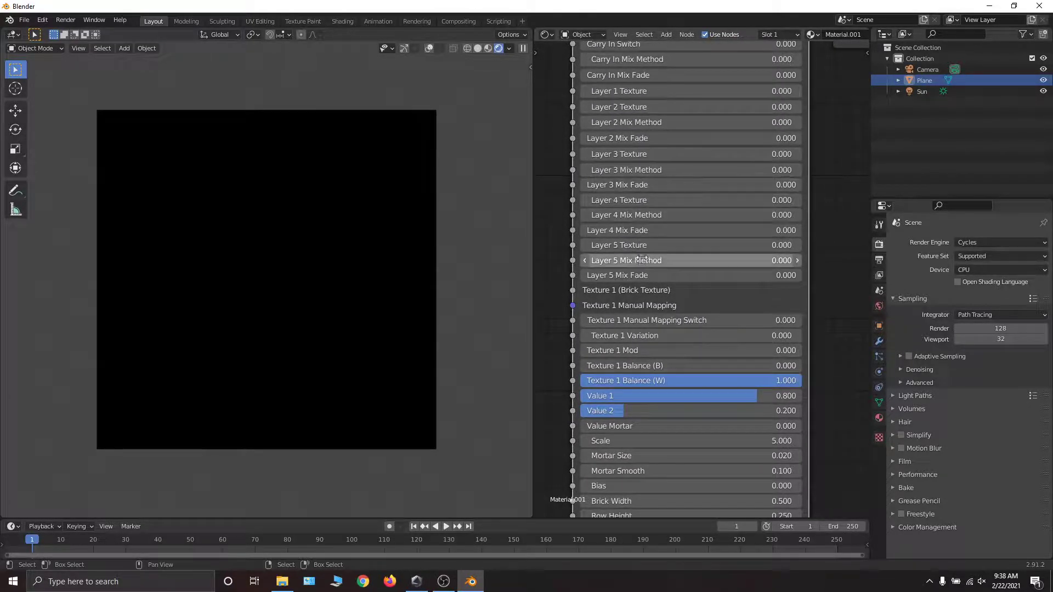
- Try Layer 1 Texture values 1 through 7 one after another on the uglyMasks node to compare the textures on the plane
{"action": "middle_click_drag", "start_coordinate": [669, 287], "coordinate": [651, 123]}
{"action": "middle_click_drag", "start_coordinate": [705, 74], "coordinate": [691, 356]}
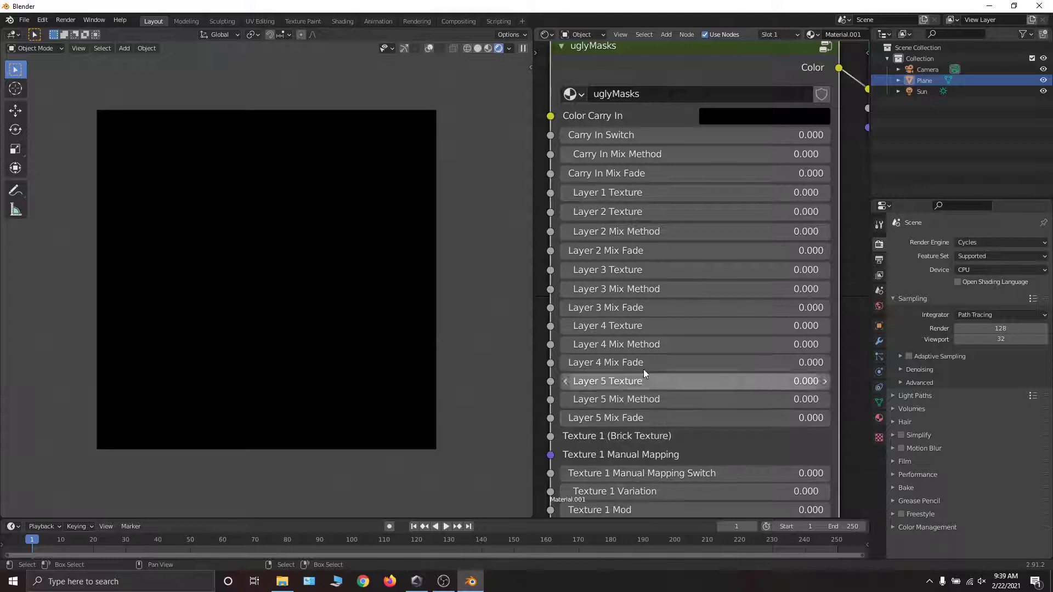
{"action": "left_click", "coordinate": [648, 192]}
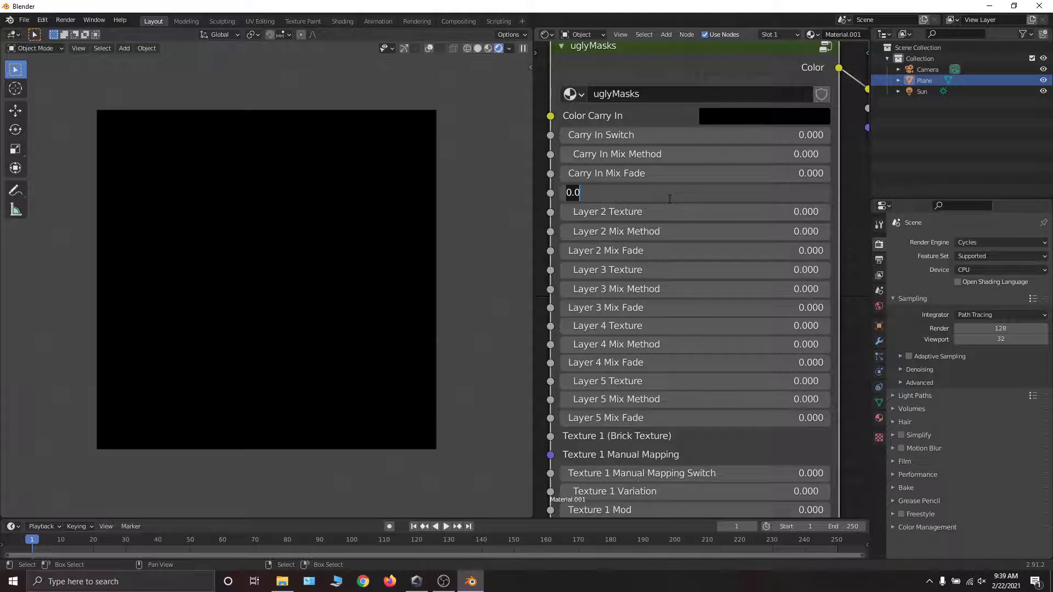
{"action": "type", "text": "1"}
{"action": "key", "text": "Return"}
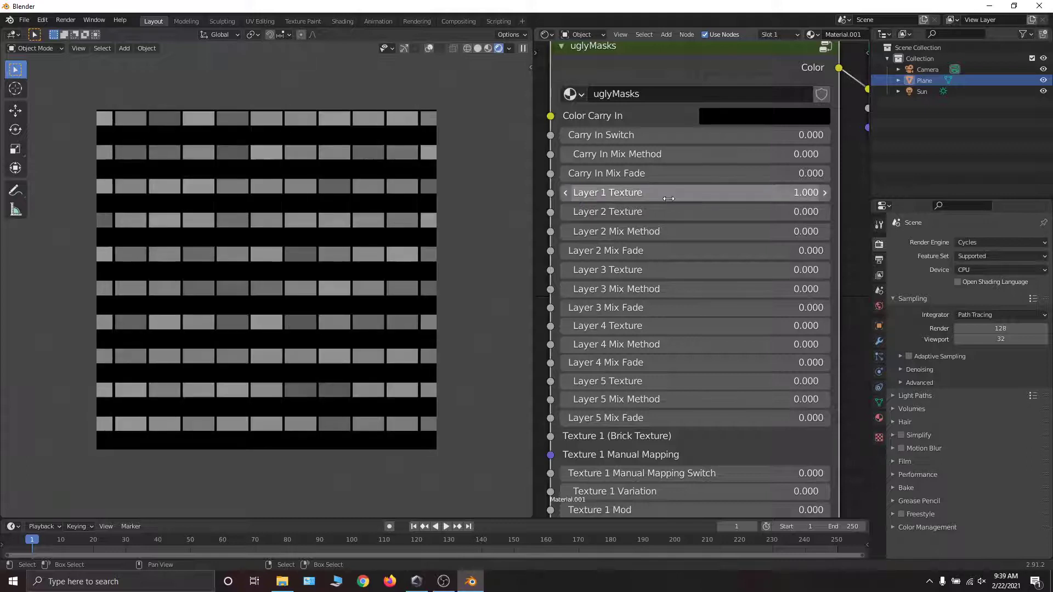
{"action": "left_click", "coordinate": [669, 198]}
{"action": "type", "text": "2"}
{"action": "key", "text": "Return"}
{"action": "left_click", "coordinate": [669, 199]}
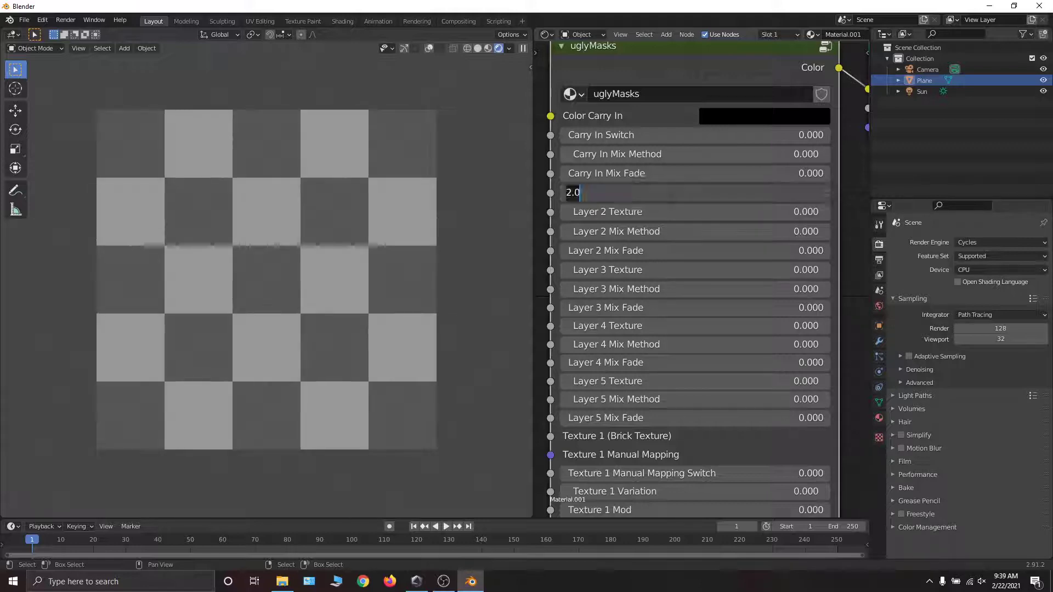
{"action": "type", "text": "3"}
{"action": "key", "text": "Return"}
{"action": "left_click", "coordinate": [669, 199]}
{"action": "type", "text": "4"}
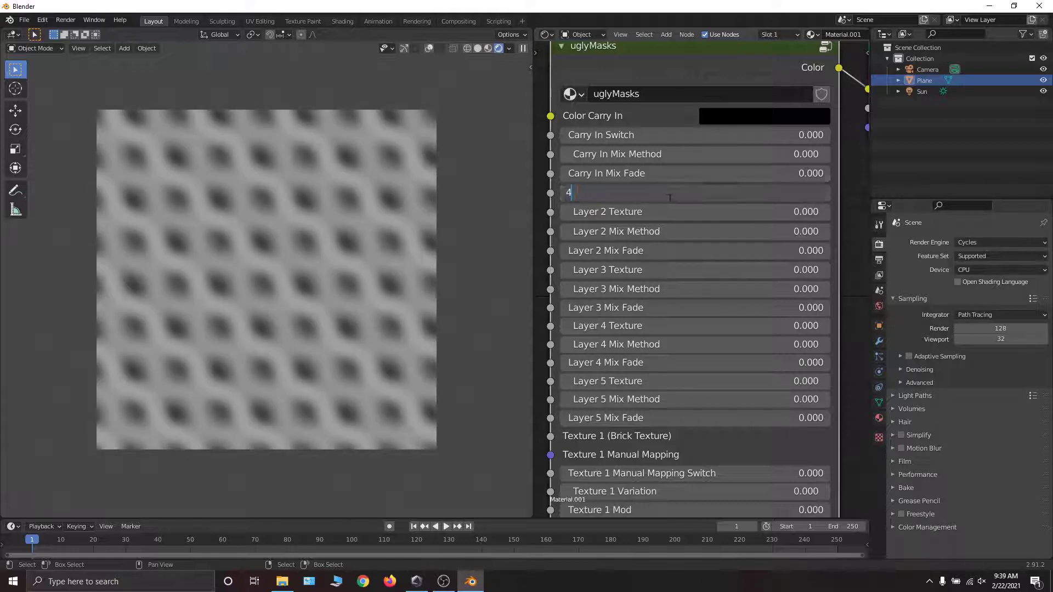
{"action": "key", "text": "Return"}
{"action": "left_click", "coordinate": [669, 199]}
{"action": "type", "text": "5"}
{"action": "key", "text": "Return"}
{"action": "left_click", "coordinate": [668, 199]}
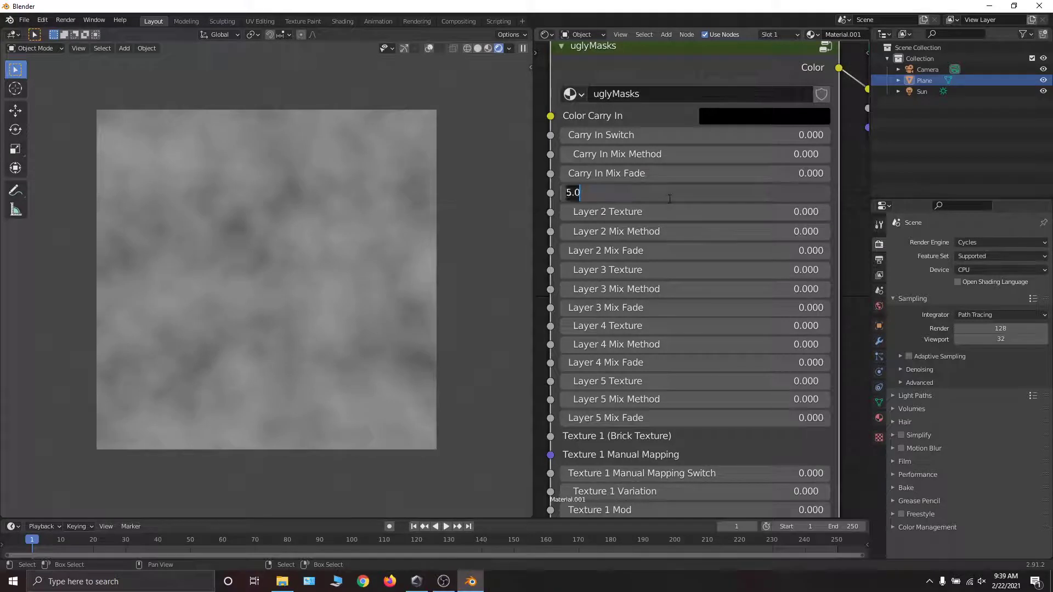
{"action": "type", "text": "6"}
{"action": "key", "text": "Return"}
{"action": "left_click", "coordinate": [669, 199]}
{"action": "type", "text": "7"}
{"action": "key", "text": "Return"}
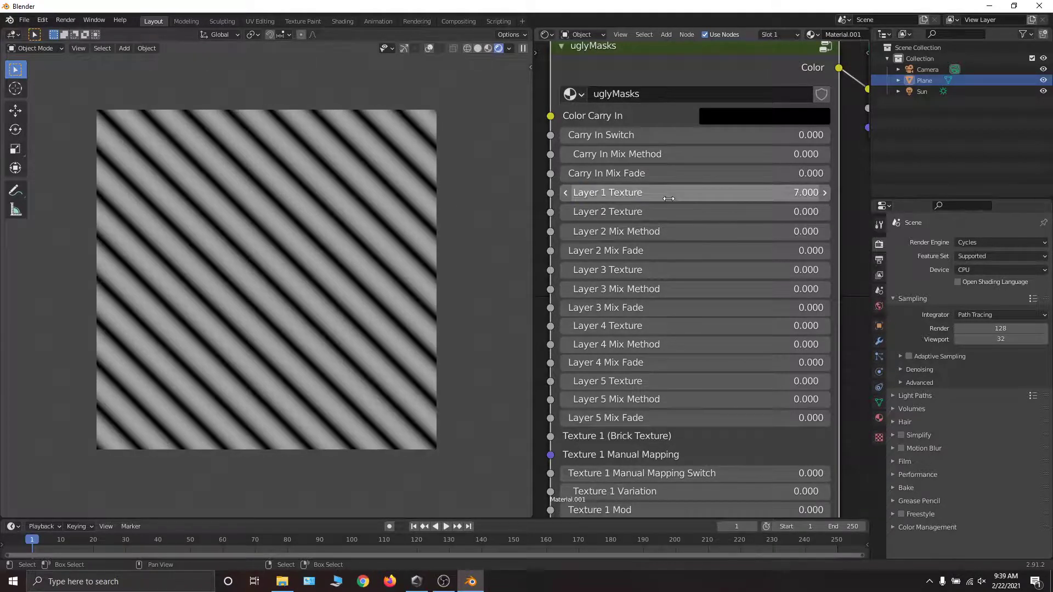
- Set Layer 1 Texture to 1 and Texture 1 Variation to 7 on the uglyMasks node
{"action": "left_click", "coordinate": [669, 199]}
{"action": "type", "text": "1"}
{"action": "key", "text": "Return"}
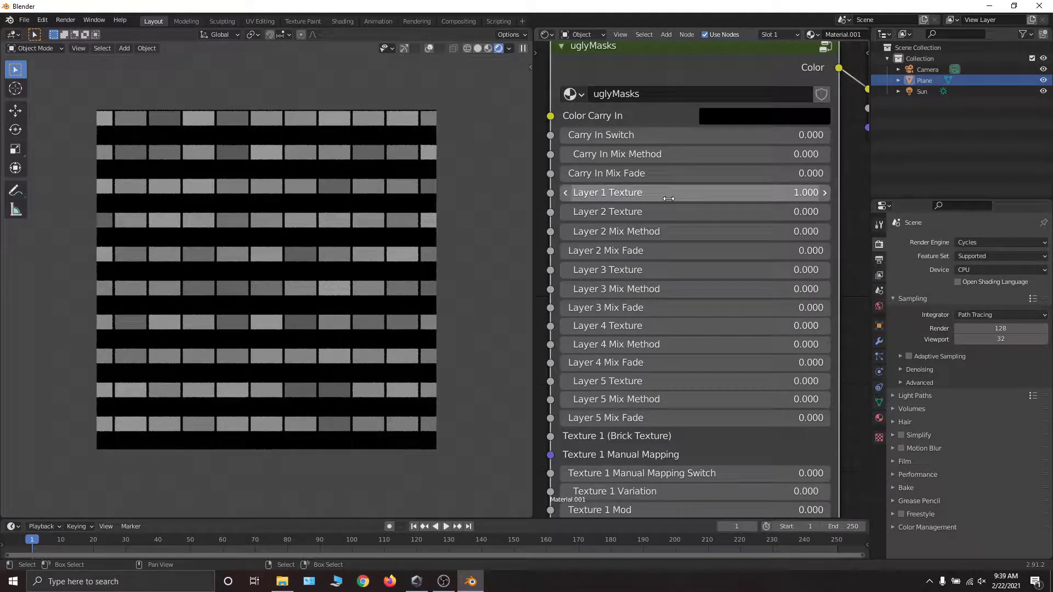
{"action": "left_click", "coordinate": [669, 199]}
{"action": "key", "text": "Return"}
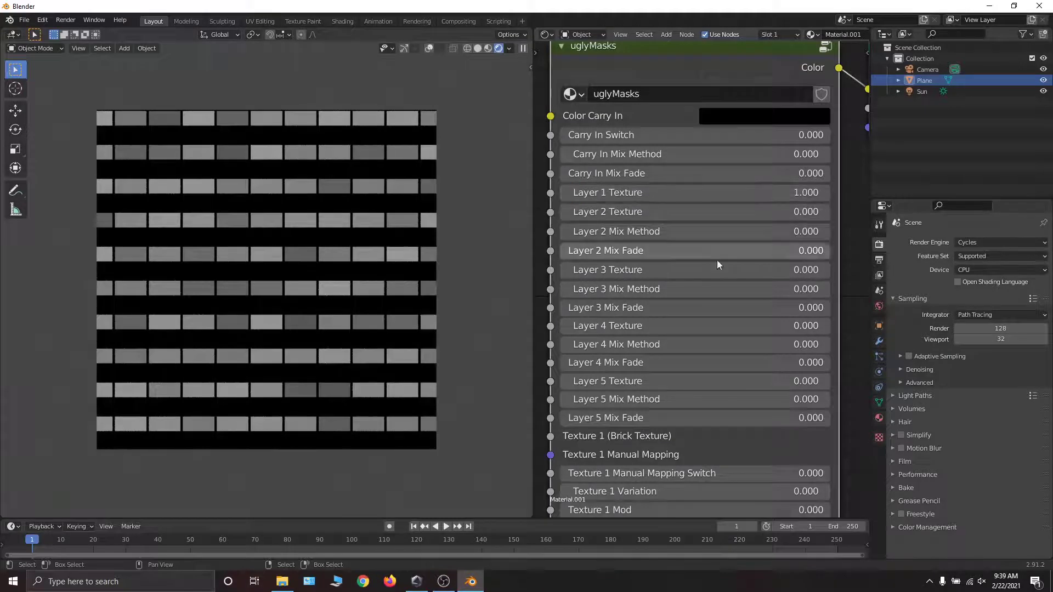
{"action": "left_click", "coordinate": [734, 491]}
{"action": "type", "text": "7"}
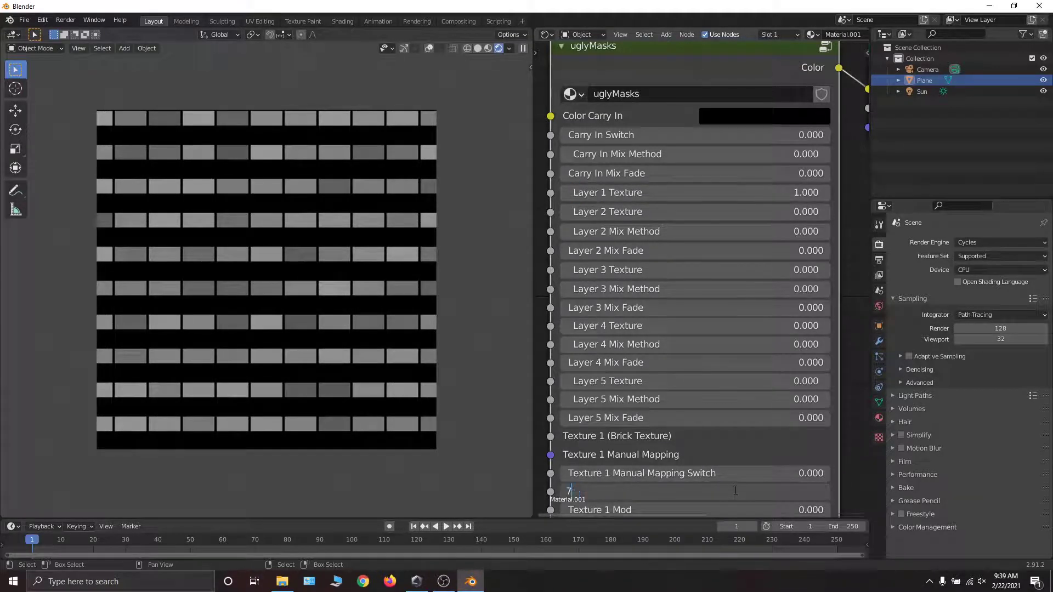
{"action": "key", "text": "Return"}
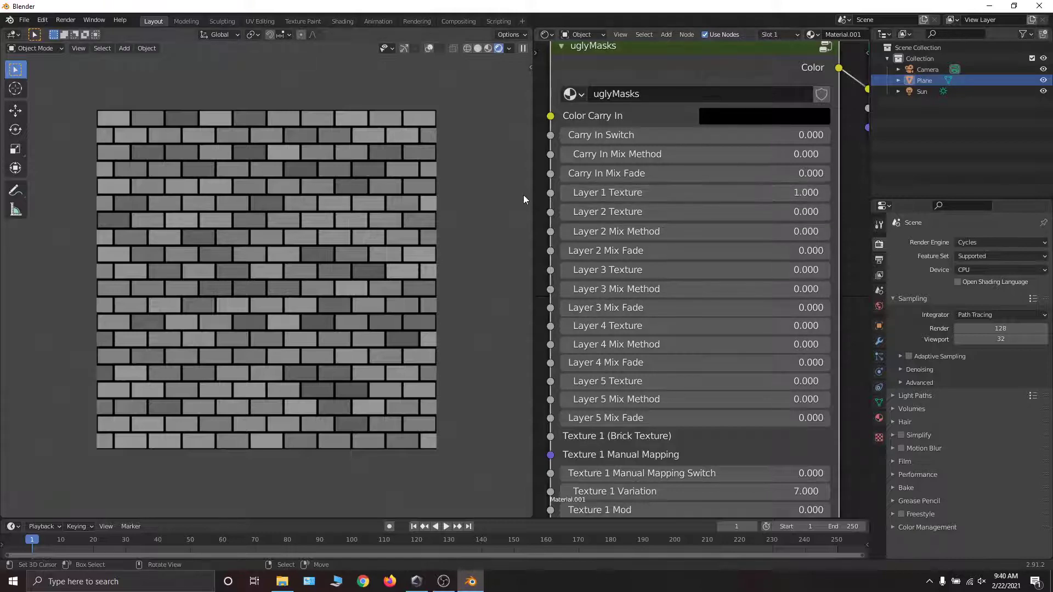
- Set Layer 2 Texture to 2 on the uglyMasks node
{"action": "left_click", "coordinate": [706, 213]}
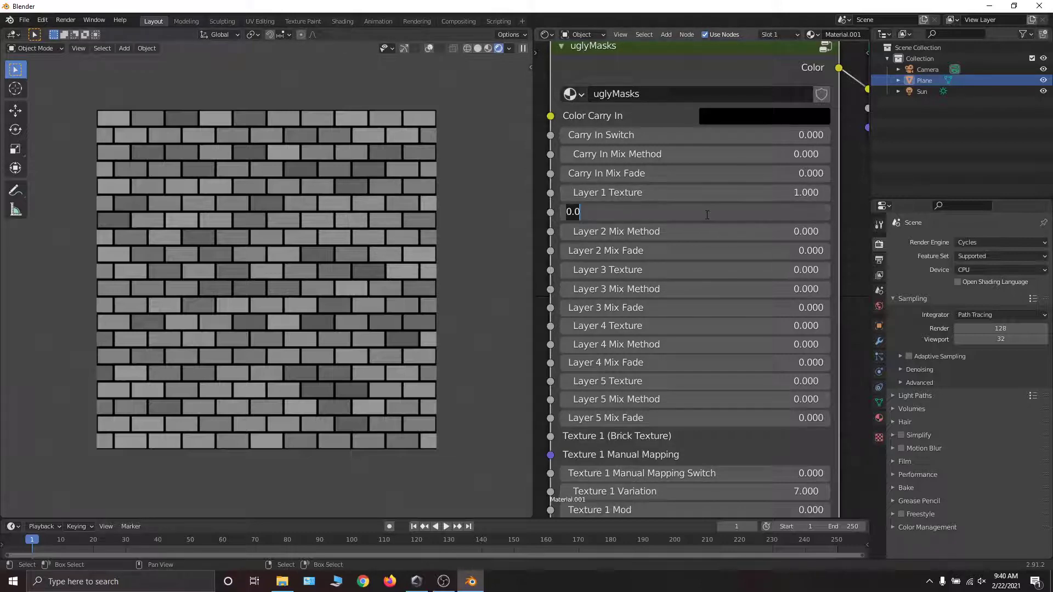
{"action": "type", "text": "2"}
{"action": "key", "text": "Return"}
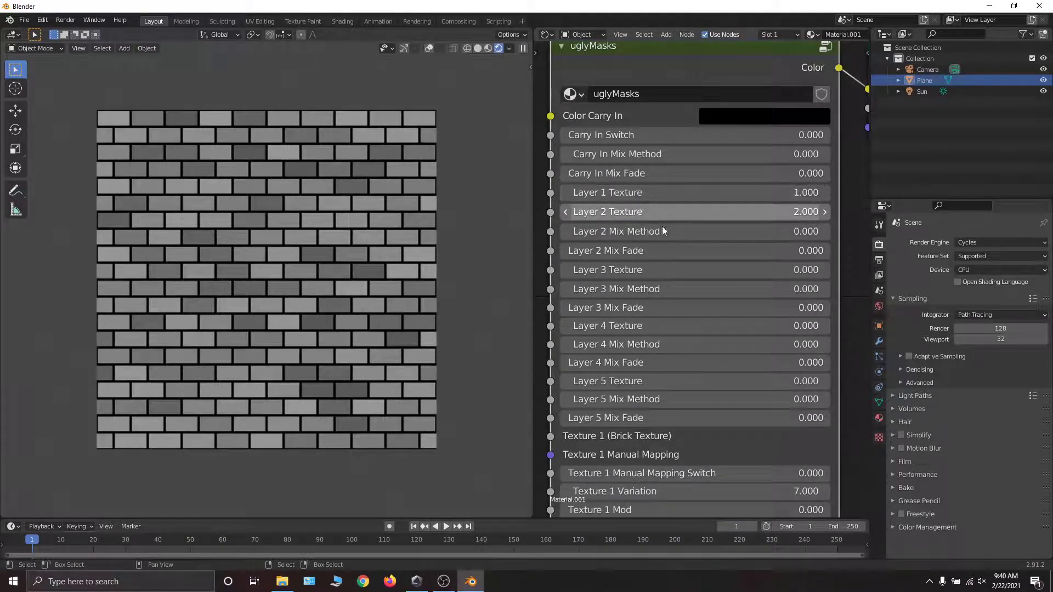
- Try Layer 2 Mix Method values 1 through 10 in sequence to compare how the second layer blends with the bricks
{"action": "left_click", "coordinate": [643, 229]}
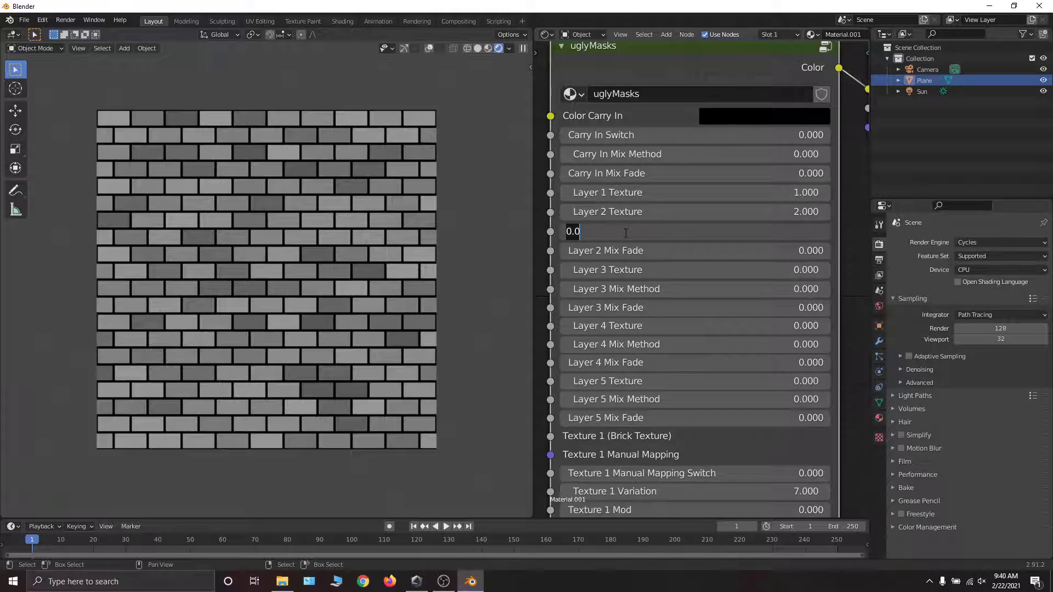
{"action": "type", "text": "1"}
{"action": "key", "text": "Return"}
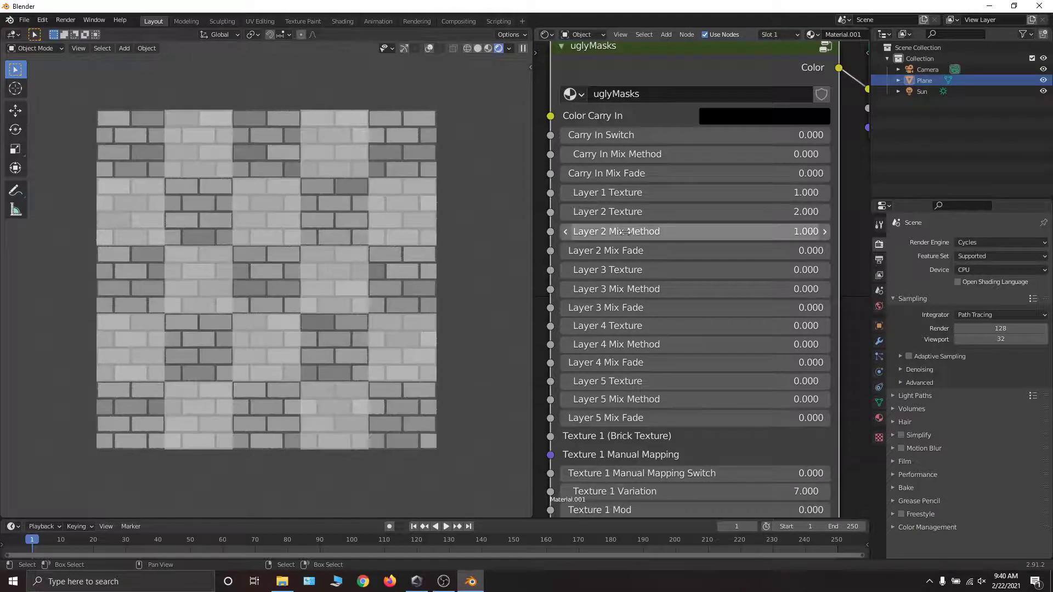
{"action": "left_click", "coordinate": [626, 232]}
{"action": "type", "text": "2"}
{"action": "key", "text": "Return"}
{"action": "left_click", "coordinate": [626, 233]}
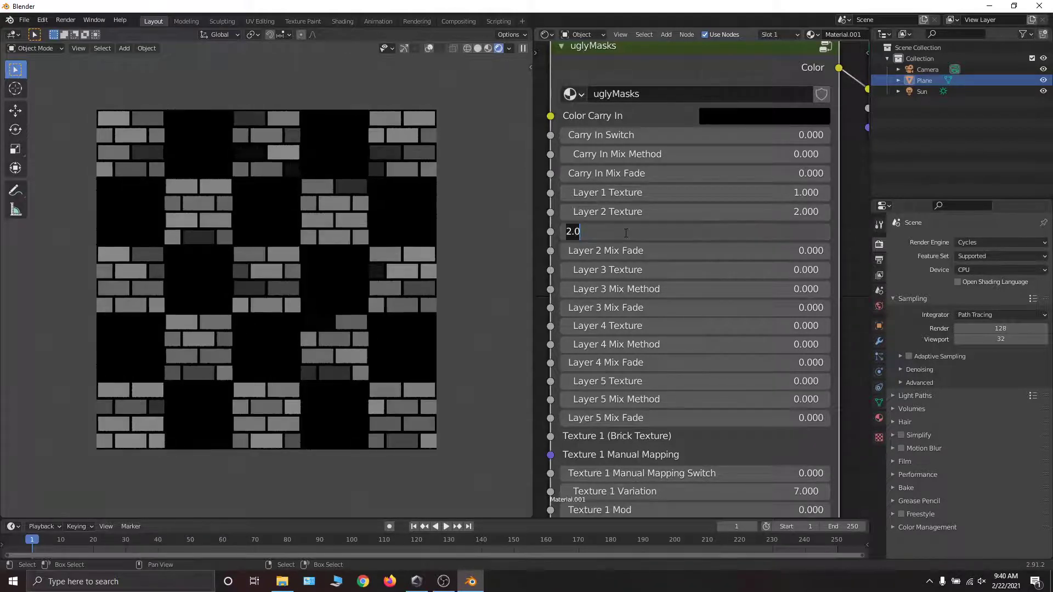
{"action": "key", "text": "Return"}
{"action": "left_click", "coordinate": [626, 233]}
{"action": "type", "text": "3"}
{"action": "key", "text": "Return"}
{"action": "left_click", "coordinate": [626, 232]}
{"action": "type", "text": "4"}
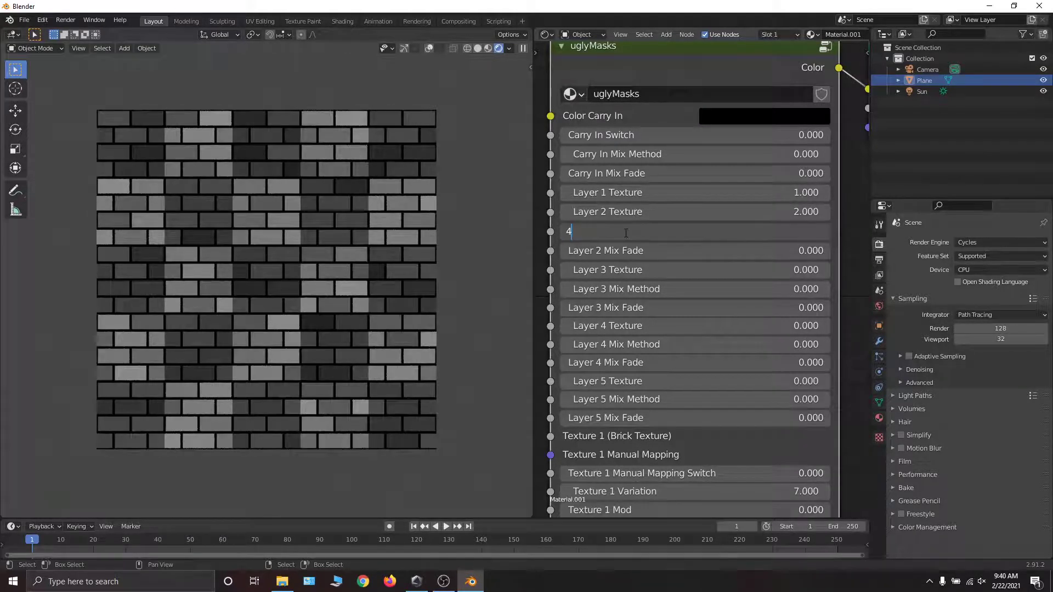
{"action": "key", "text": "Return"}
{"action": "left_click", "coordinate": [625, 232]}
{"action": "type", "text": "5"}
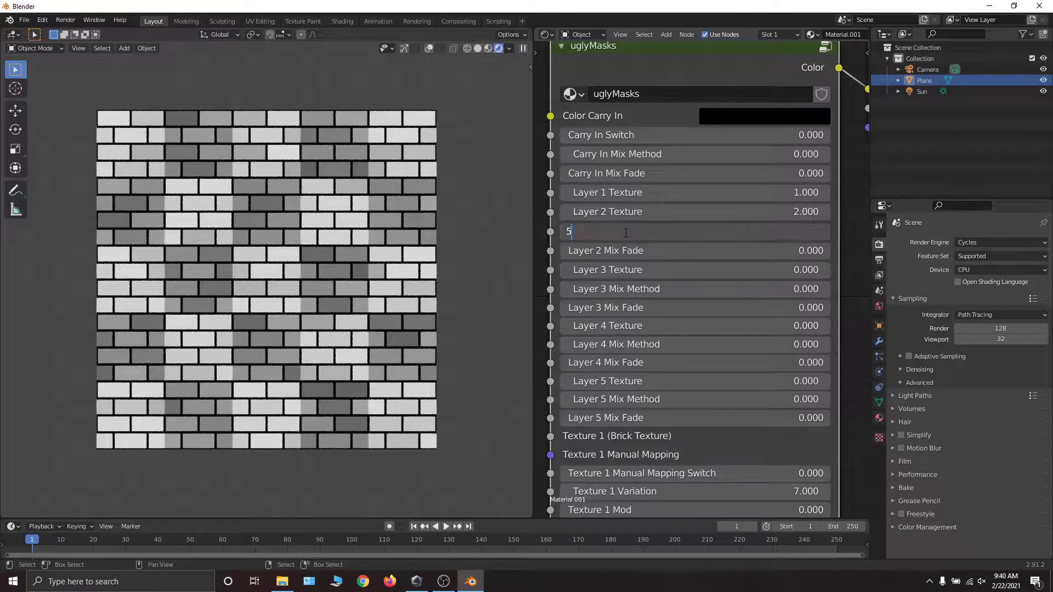
{"action": "key", "text": "Return"}
{"action": "left_click", "coordinate": [626, 233]}
{"action": "type", "text": "6"}
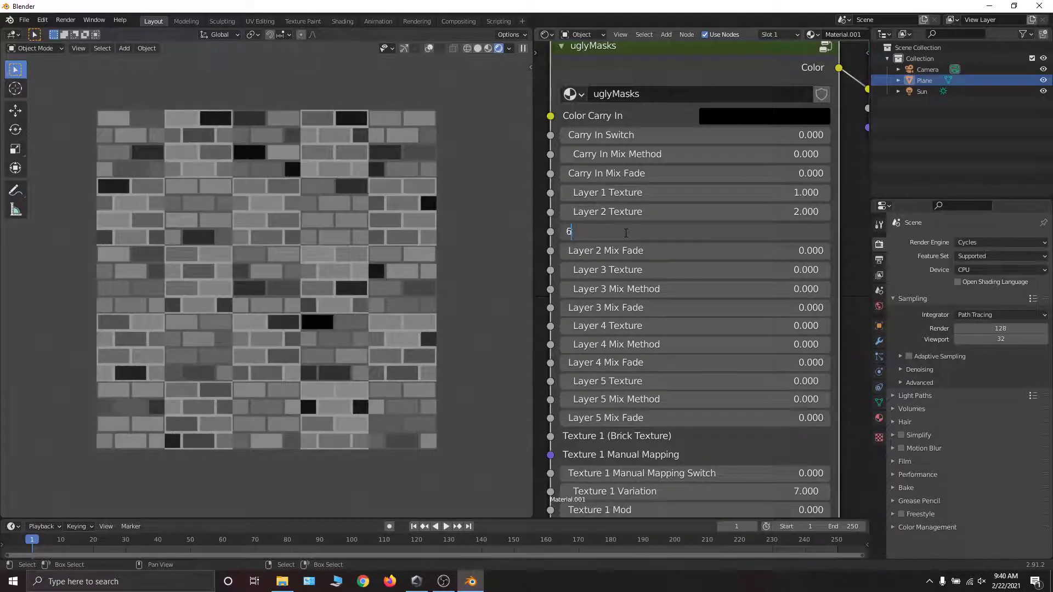
{"action": "key", "text": "Return"}
{"action": "left_click", "coordinate": [624, 232]}
{"action": "type", "text": "7"}
{"action": "key", "text": "Return"}
{"action": "left_click", "coordinate": [626, 232]}
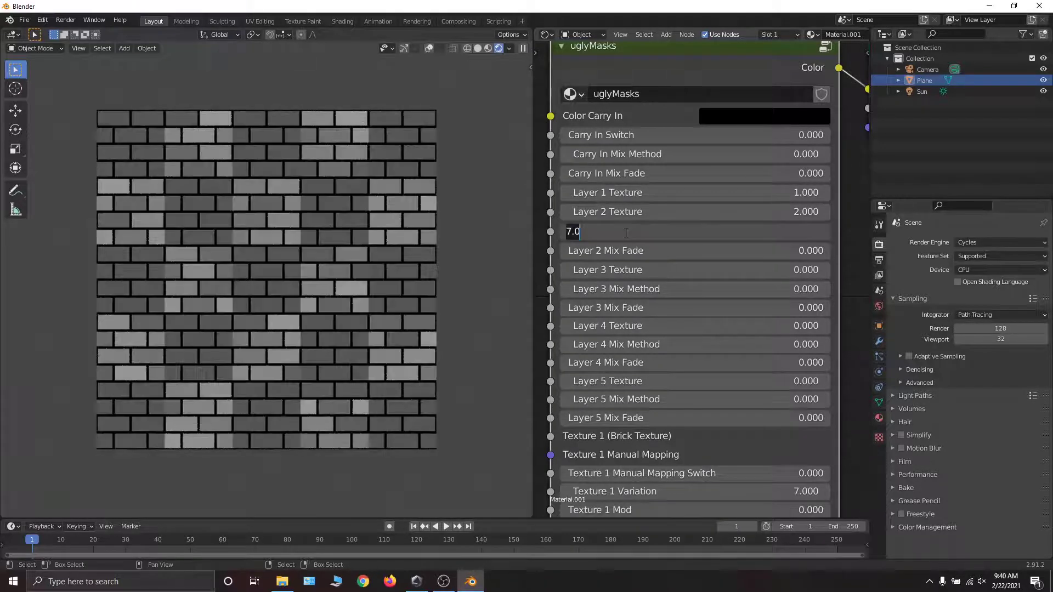
{"action": "type", "text": "8"}
{"action": "key", "text": "Return"}
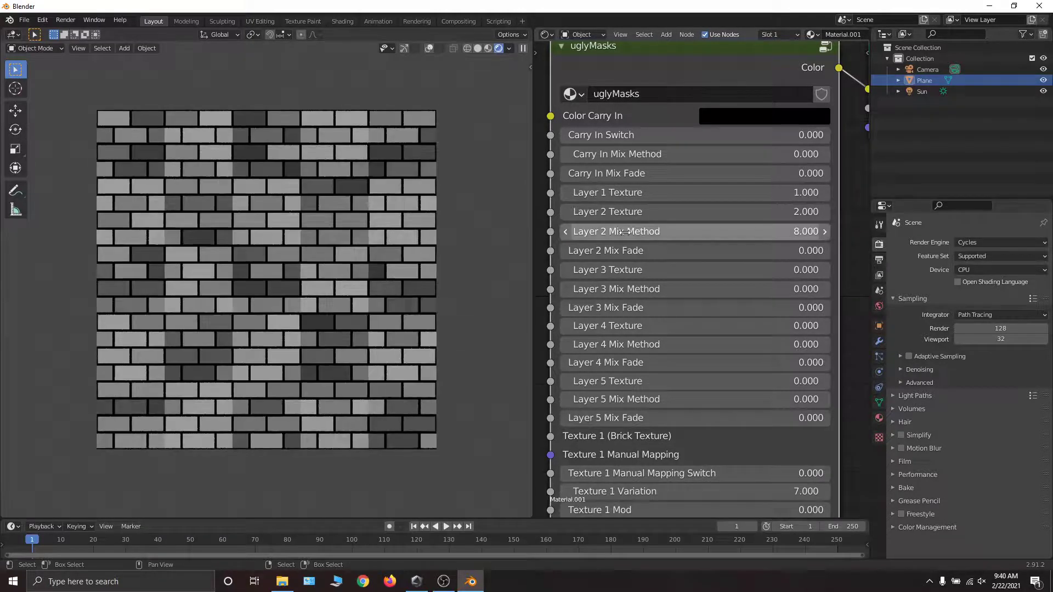
{"action": "left_click", "coordinate": [626, 232]}
{"action": "type", "text": "9"}
{"action": "key", "text": "Return"}
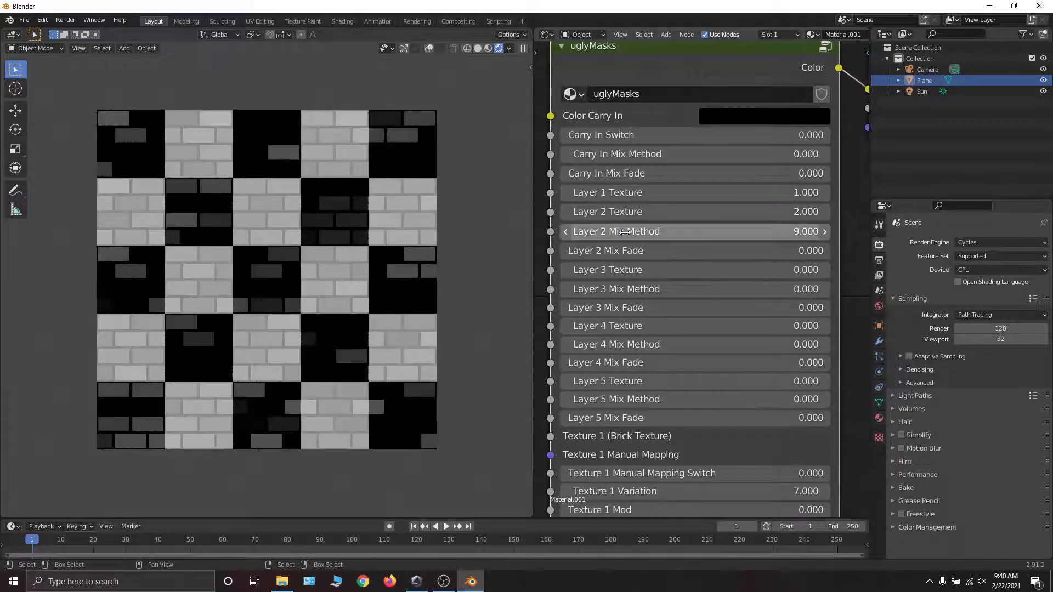
{"action": "left_click", "coordinate": [625, 233]}
{"action": "type", "text": "10"}
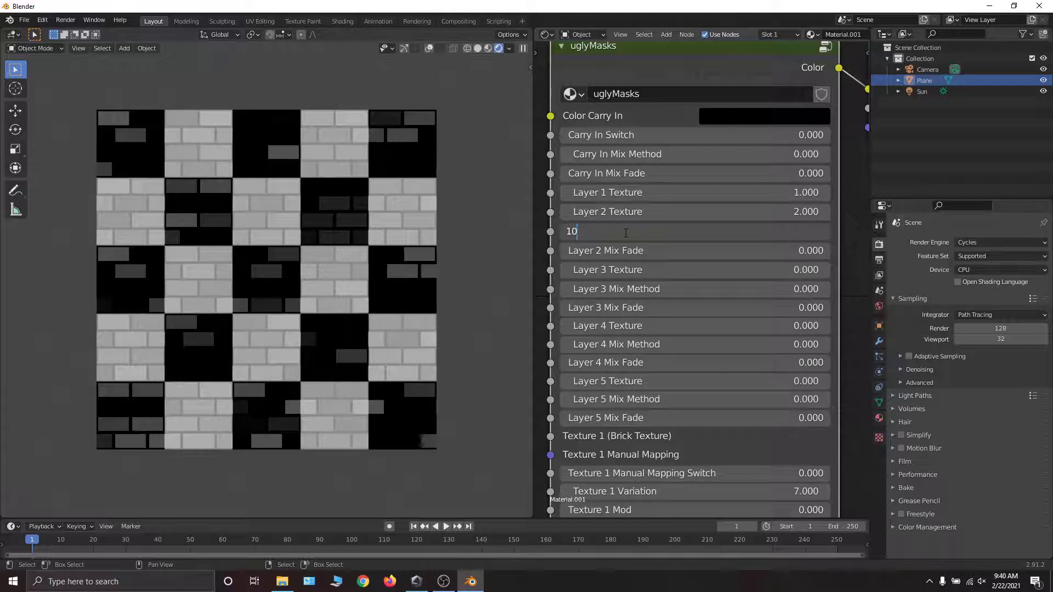
{"action": "key", "text": "Return"}
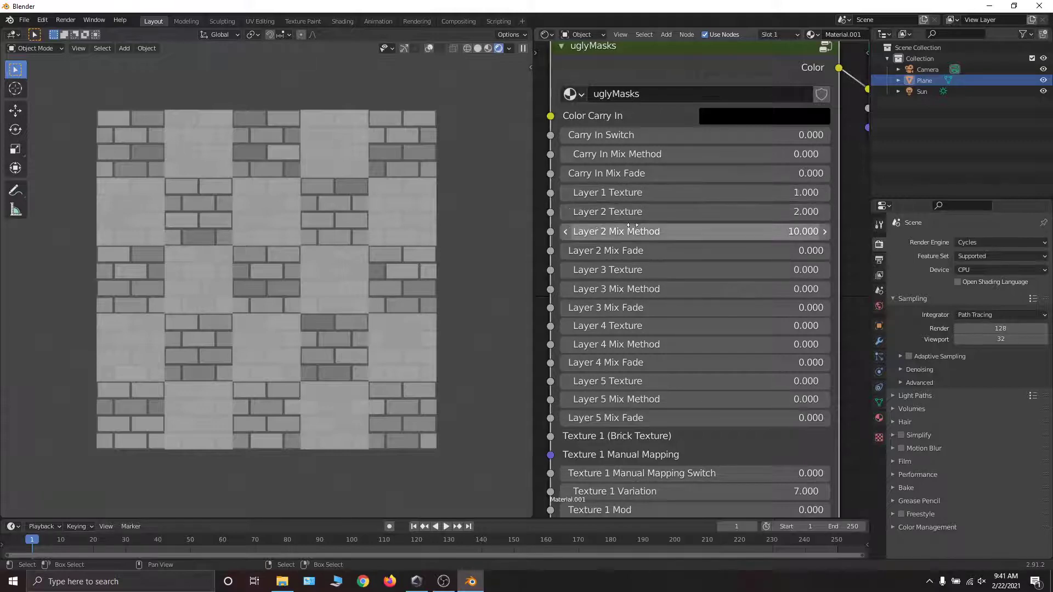
- Set Layer 2 Mix Method to 5
{"action": "left_click", "coordinate": [650, 231]}
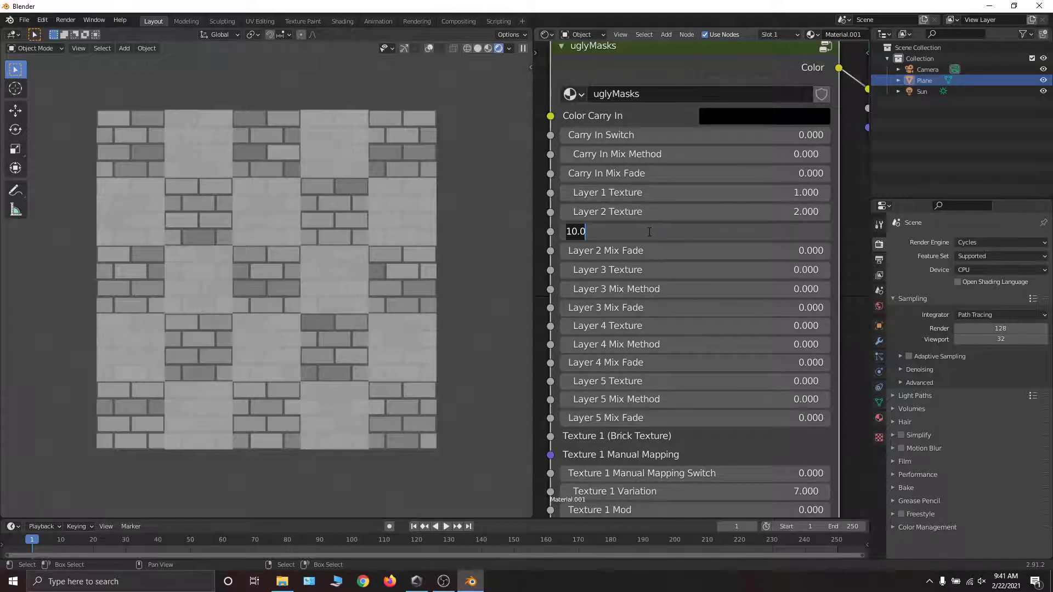
{"action": "type", "text": "5"}
{"action": "key", "text": "Return"}
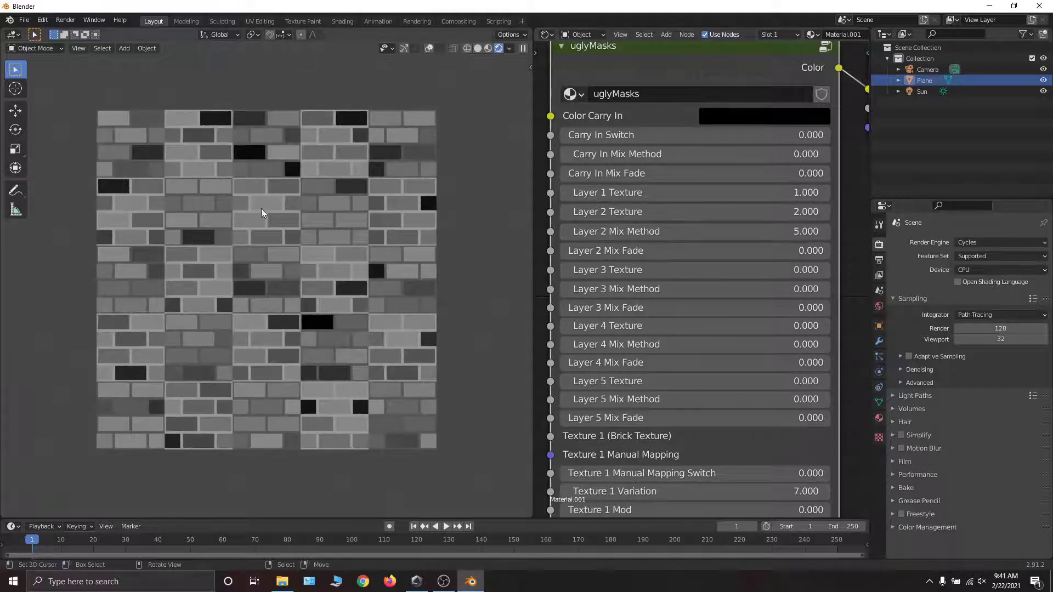
- Set Layer 3 Texture to 3 on the uglyMasks node
{"action": "middle_click_drag", "start_coordinate": [690, 263], "coordinate": [689, 220]}
{"action": "left_click", "coordinate": [661, 227]}
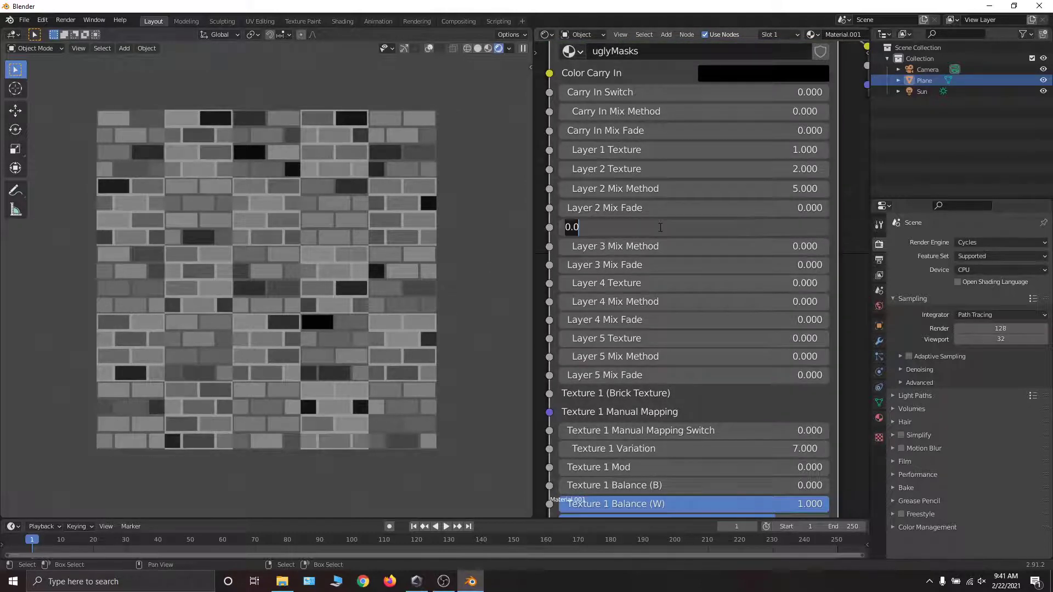
{"action": "type", "text": "3"}
{"action": "key", "text": "Return"}
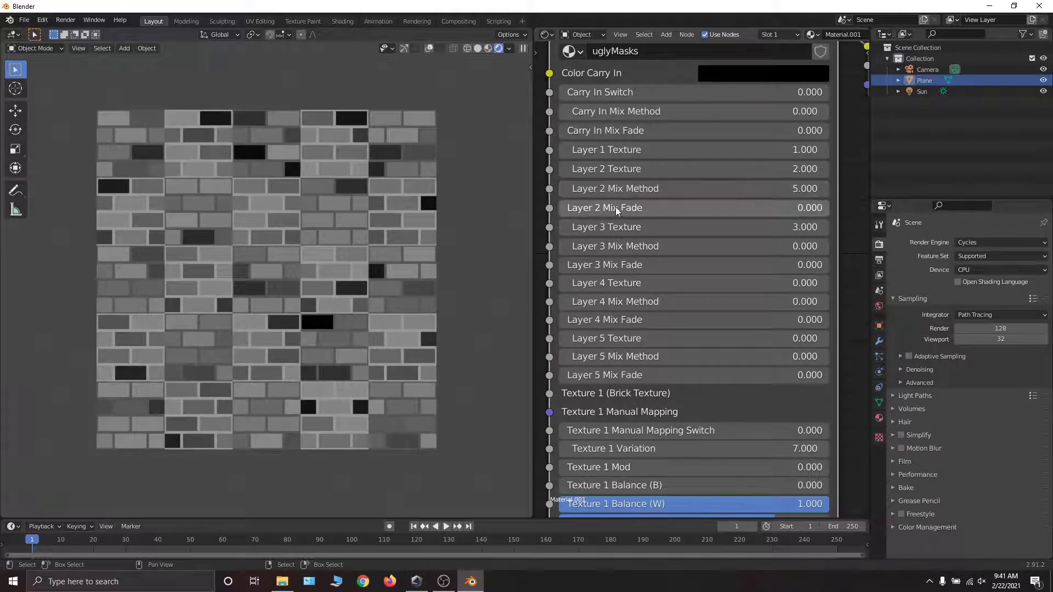
- Try raising Layer 2 Mix Fade to preview its effect, and bring it back down to 0
{"action": "left_click_drag", "start_coordinate": [636, 207], "coordinate": [781, 207]}
{"action": "left_click_drag", "start_coordinate": [705, 207], "coordinate": [560, 210]}
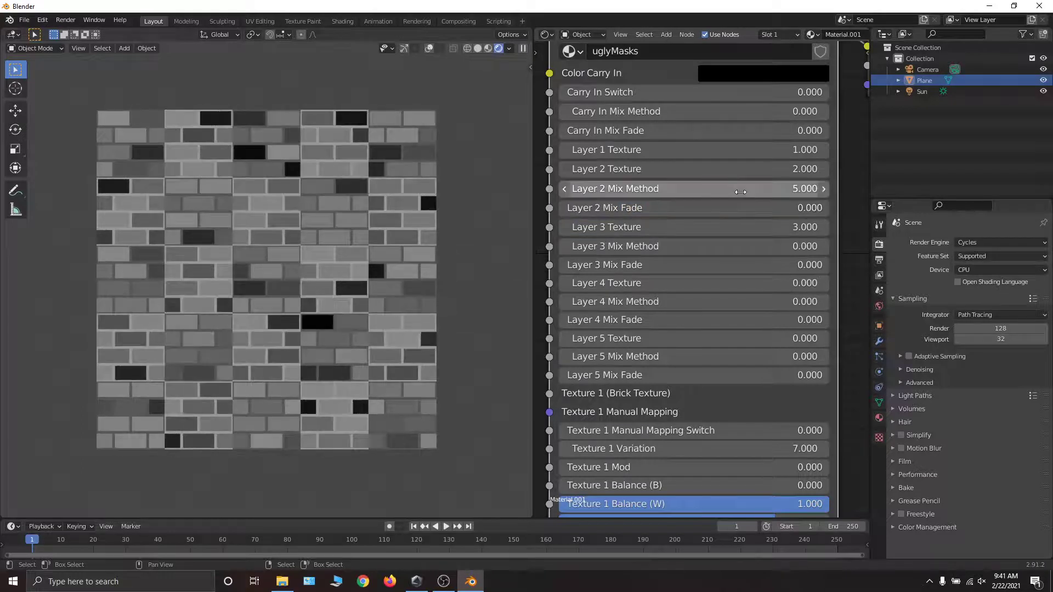
- Set Layer 3 Mix Method to 3
{"action": "middle_click_drag", "start_coordinate": [660, 189], "coordinate": [659, 182]}
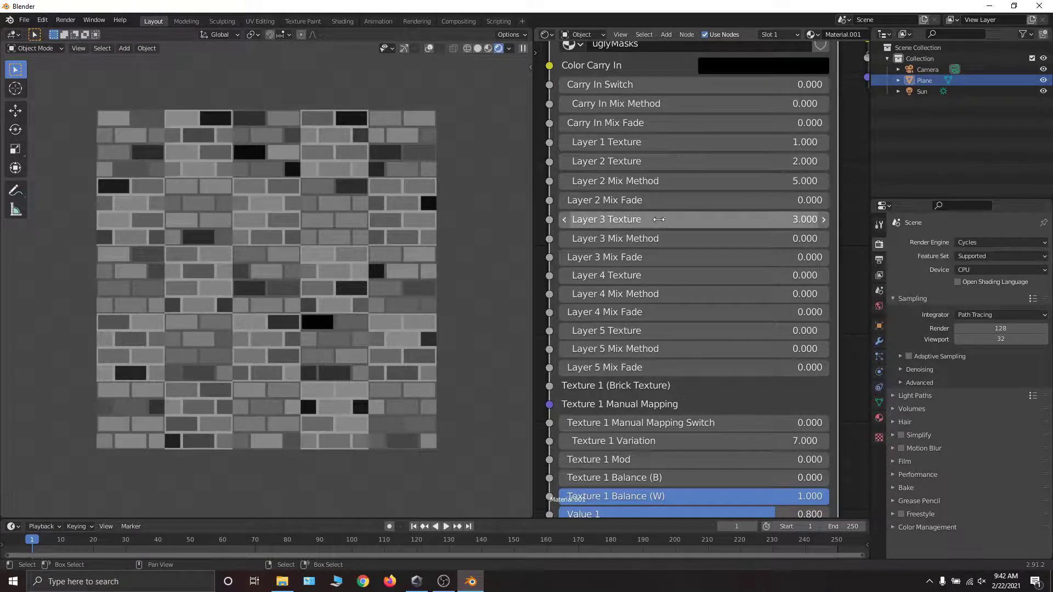
{"action": "left_click", "coordinate": [673, 240]}
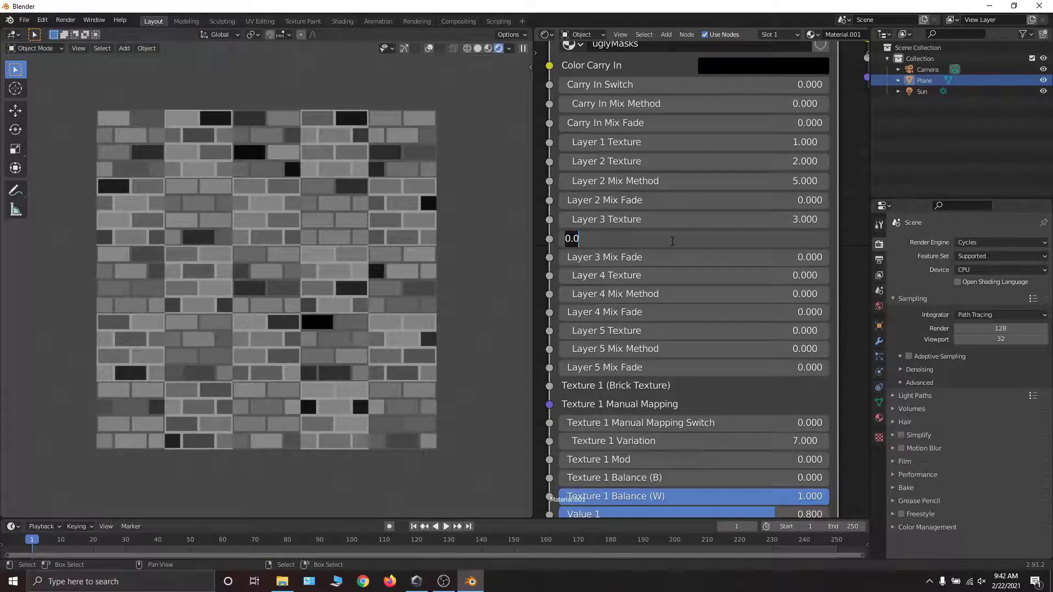
{"action": "type", "text": "3"}
{"action": "key", "text": "Return"}
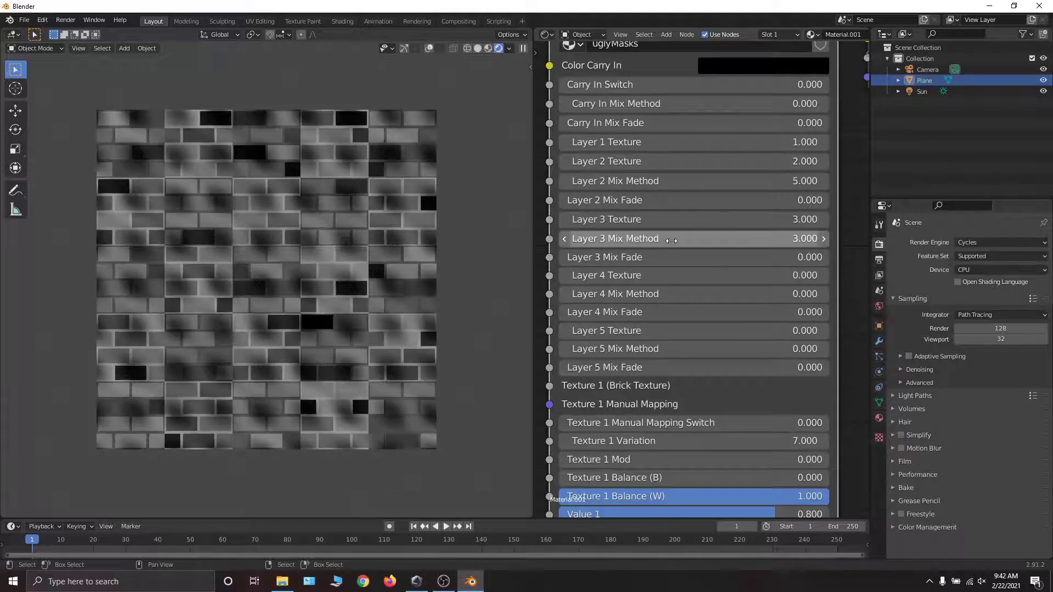
- Inspect the layered brick mask on the plane at an angle and close up from the top view
{"action": "left_click_drag", "start_coordinate": [126, 133], "coordinate": [332, 419]}
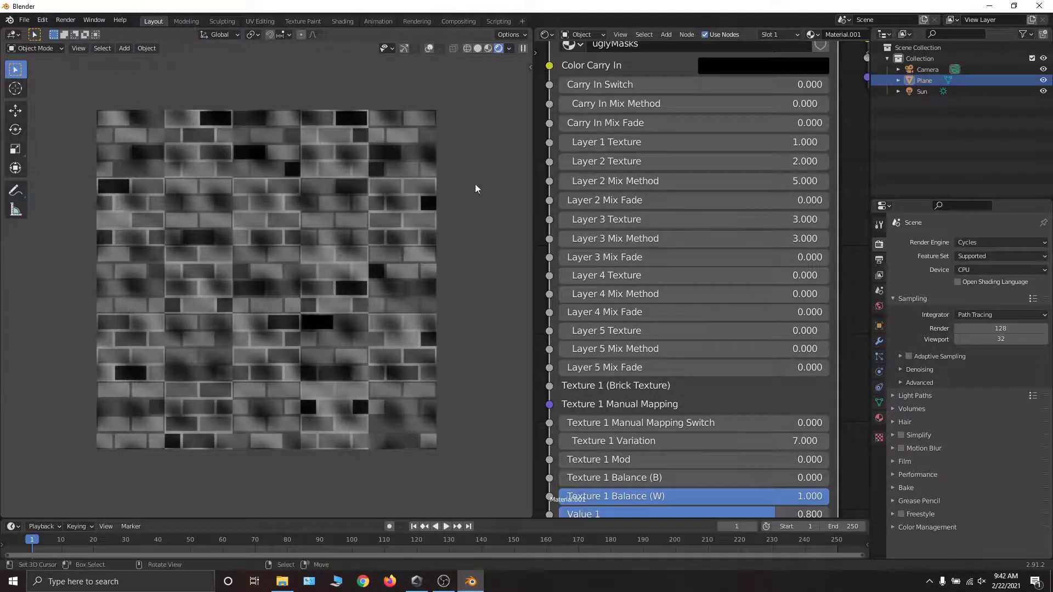
{"action": "mouse_move", "coordinate": [445, 159]}
{"action": "middle_mouse_down"}
{"action": "mouse_move", "coordinate": [451, 231]}
{"action": "mouse_move", "coordinate": [441, 150]}
{"action": "middle_mouse_up"}
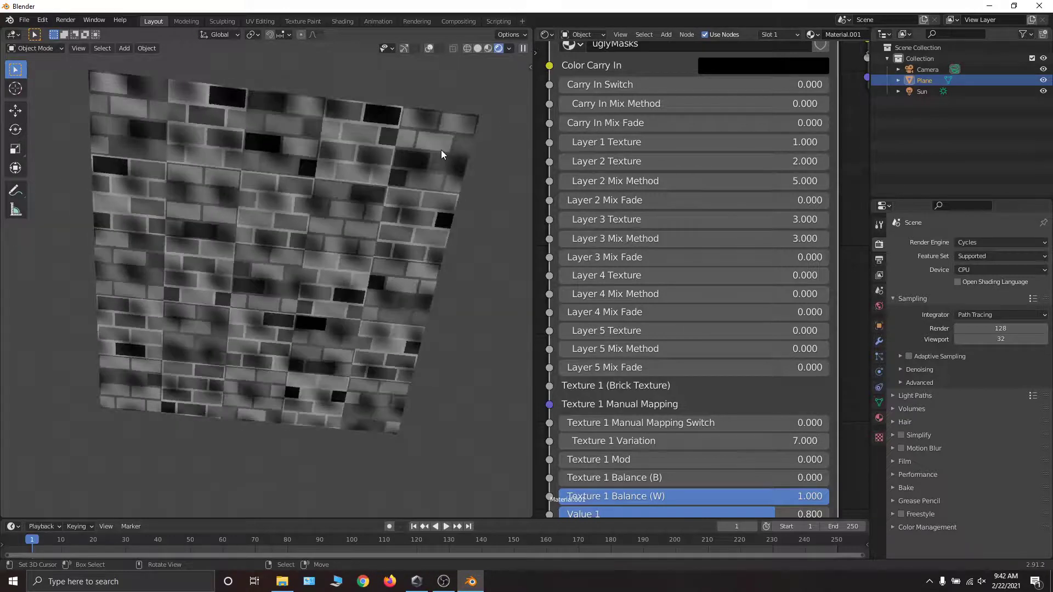
{"action": "key", "text": "KP_7"}
{"action": "scroll", "coordinate": [449, 122], "scroll_direction": "up", "scroll_amount": 10}
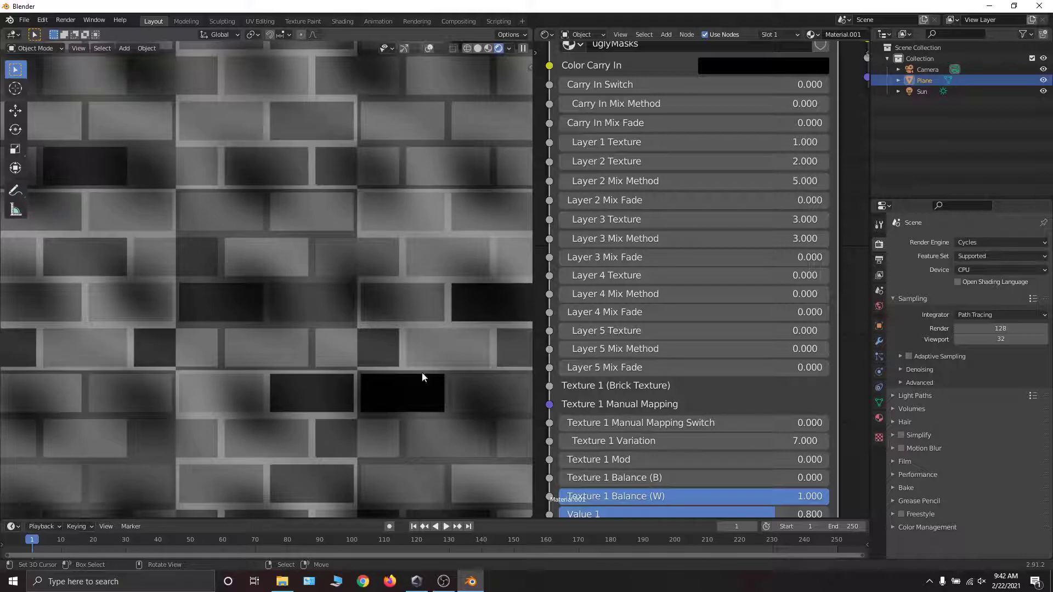
- Set Layer 4 Texture to 5 on the uglyMasks node
{"action": "scroll", "coordinate": [325, 167], "scroll_direction": "down", "scroll_amount": 6}
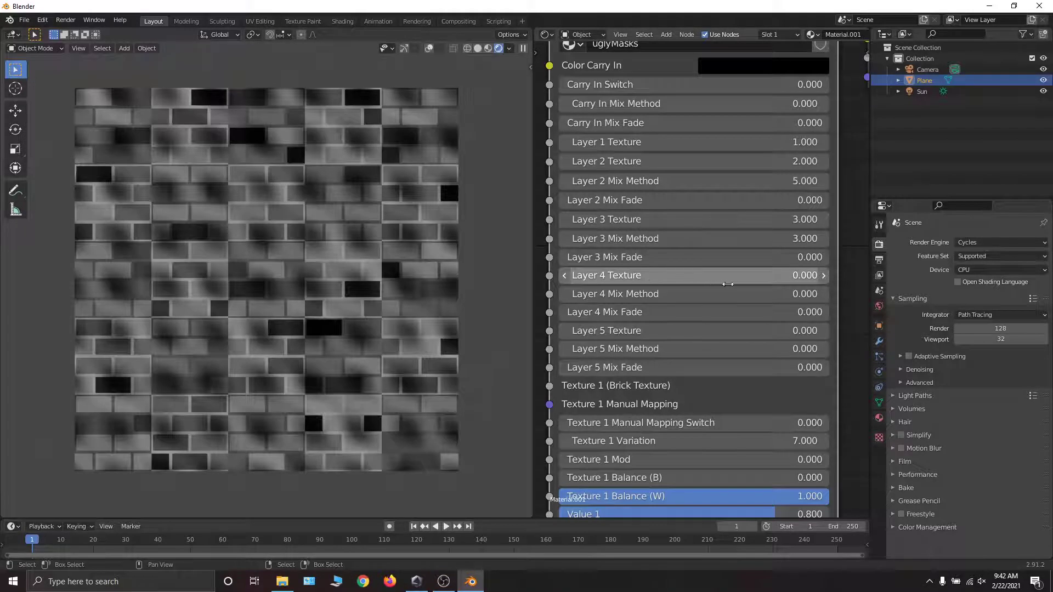
{"action": "left_click", "coordinate": [667, 278]}
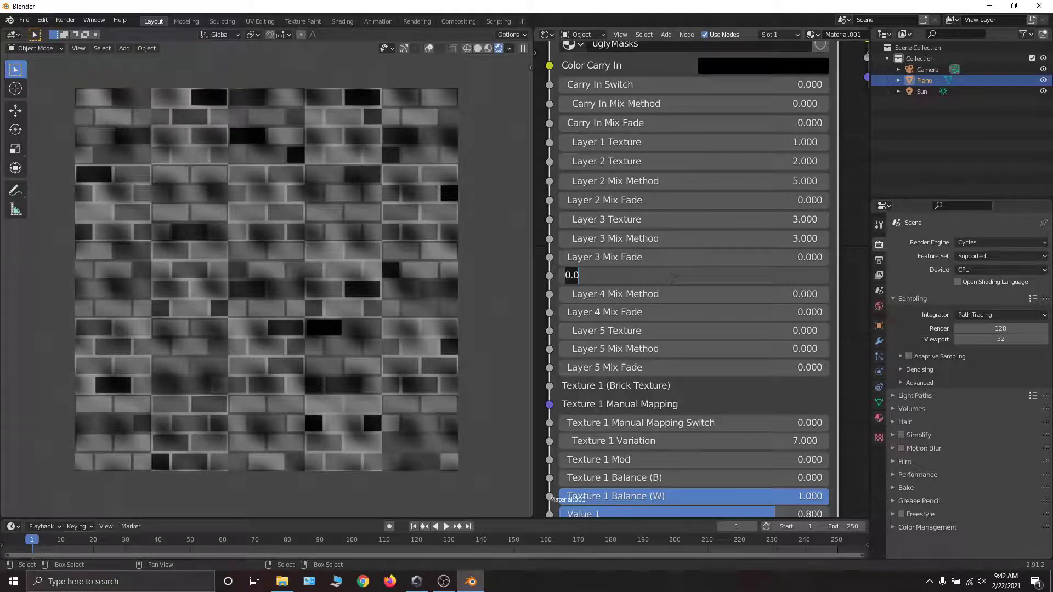
{"action": "type", "text": "5"}
{"action": "key", "text": "Return"}
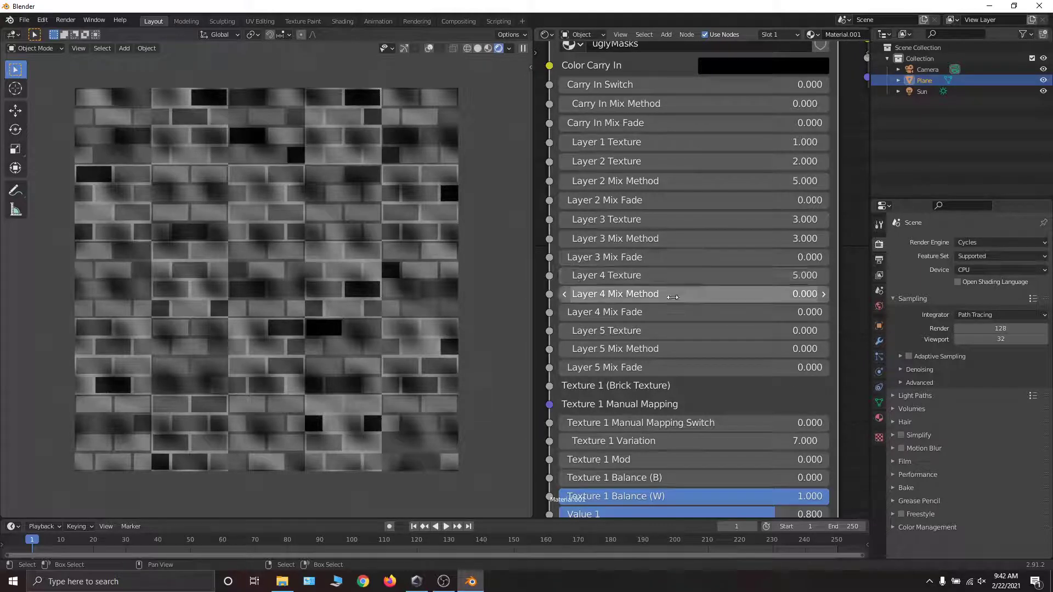
- Try Layer 4 Mix Method 2, and settle on Mix Method 3
{"action": "left_click", "coordinate": [673, 297]}
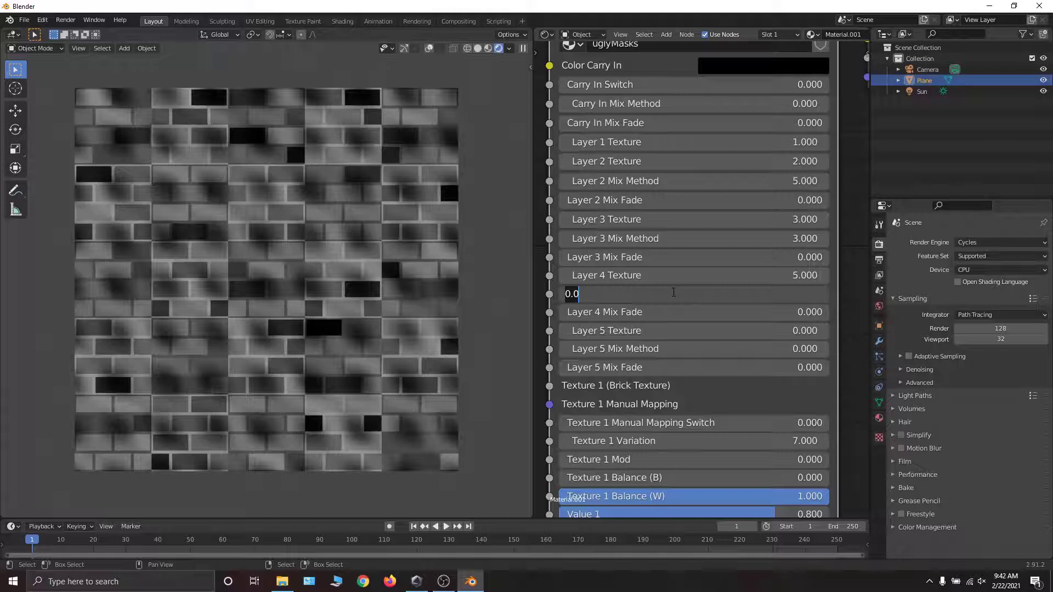
{"action": "type", "text": "2"}
{"action": "key", "text": "Return"}
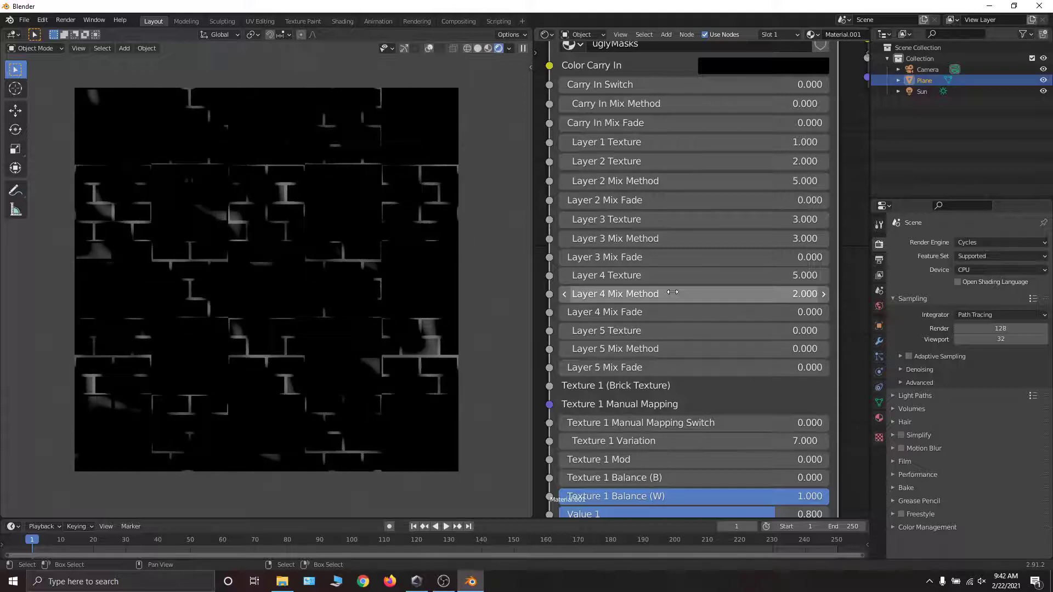
{"action": "left_click", "coordinate": [673, 293]}
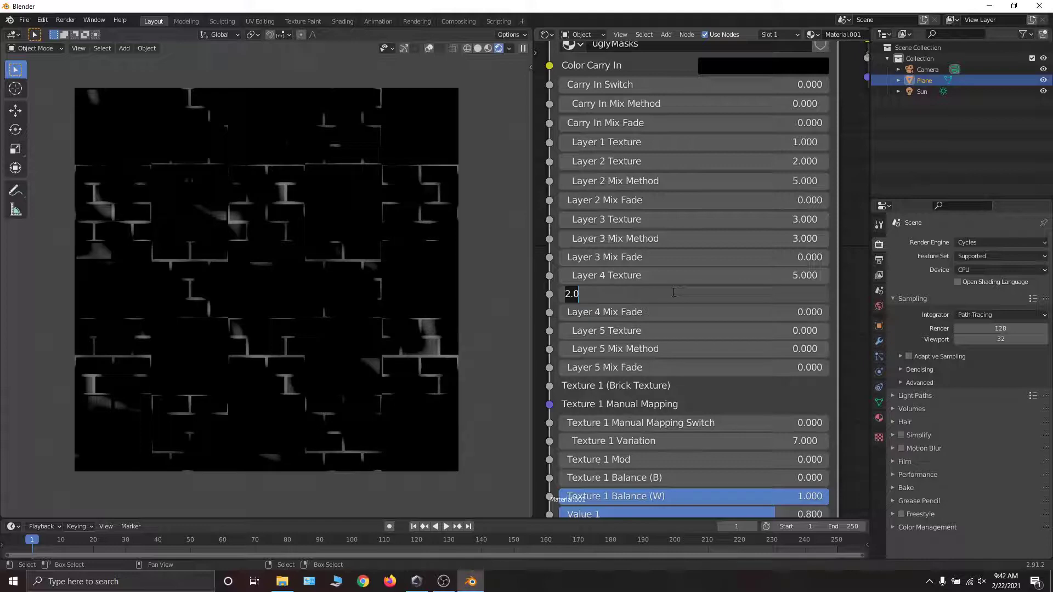
{"action": "type", "text": "3"}
{"action": "key", "text": "Return"}
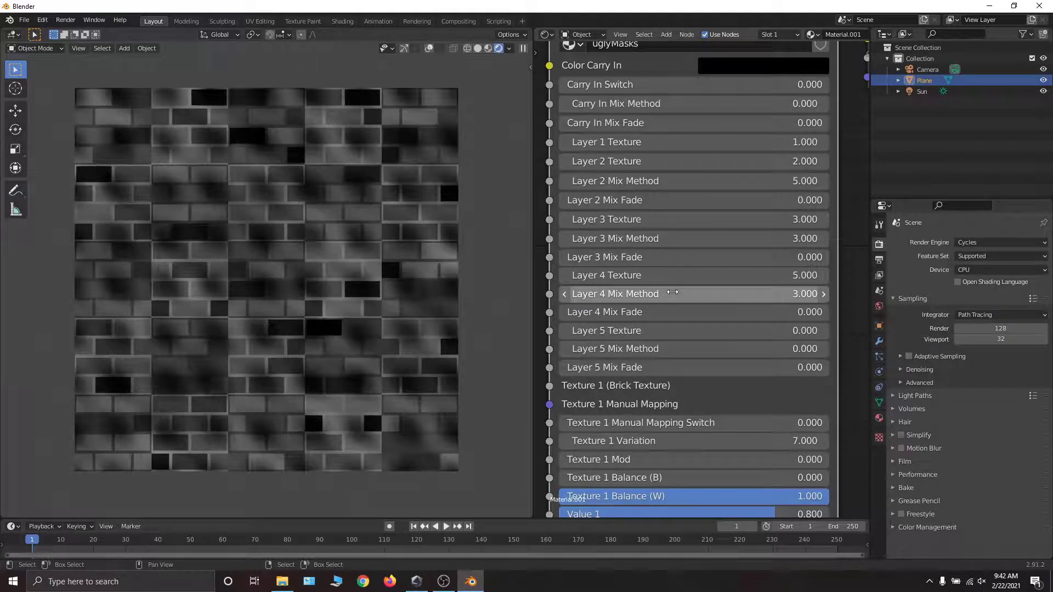
- Switch Layer 4 Mix Method between 0 and 3 twice to compare the mask with and without the layer, ending at 3
{"action": "left_click", "coordinate": [673, 292]}
{"action": "type", "text": "0"}
{"action": "key", "text": "Return"}
{"action": "left_click", "coordinate": [672, 293]}
{"action": "type", "text": "3"}
{"action": "key", "text": "Return"}
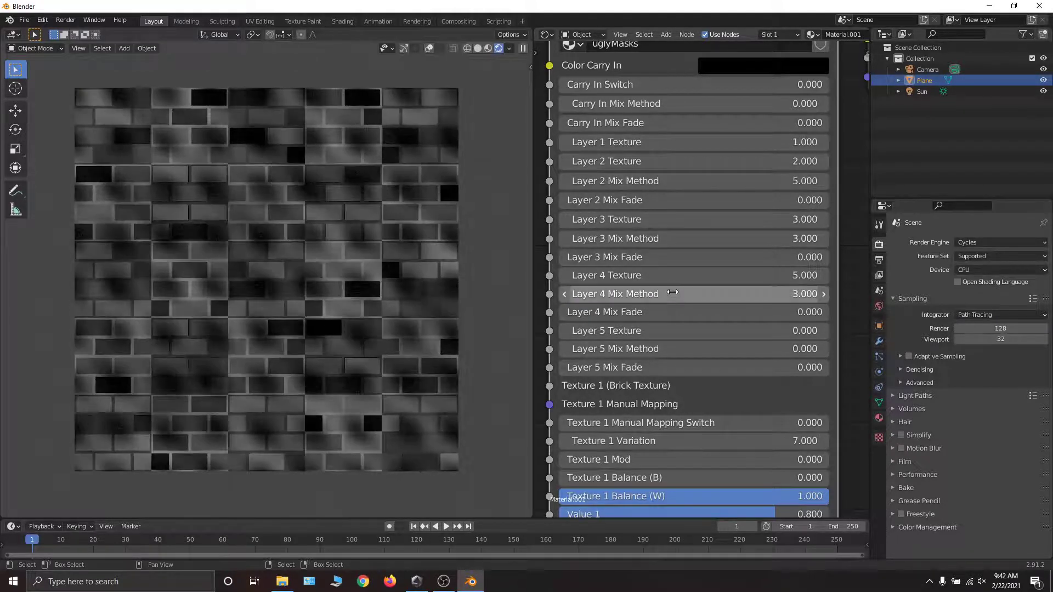
{"action": "left_click", "coordinate": [672, 293]}
{"action": "type", "text": "0"}
{"action": "key", "text": "Return"}
{"action": "left_click", "coordinate": [672, 292]}
{"action": "type", "text": "3"}
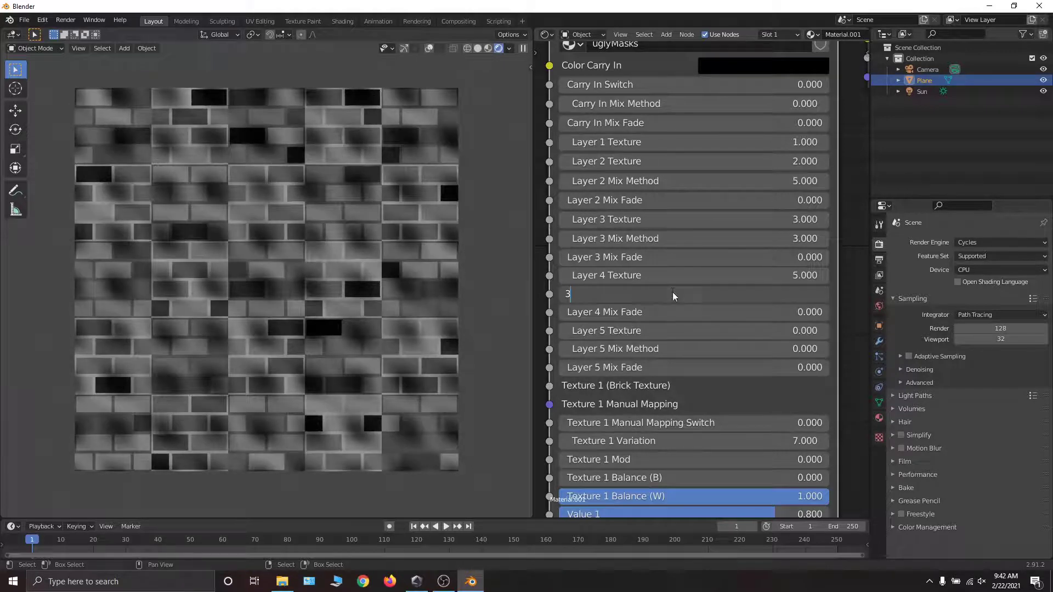
{"action": "key", "text": "Return"}
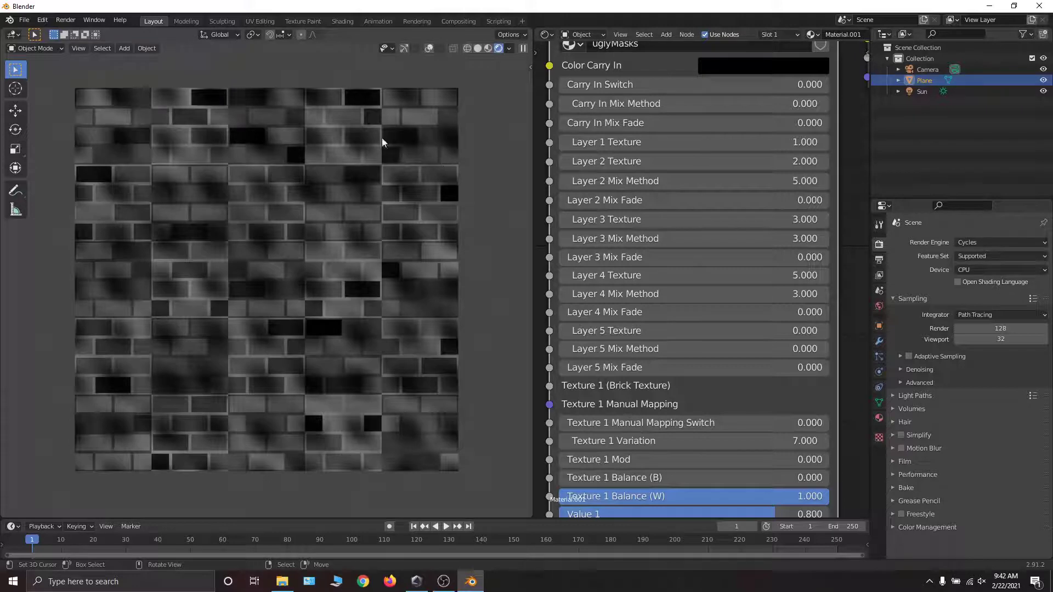
- Set Layer 5 Texture to 1 and Layer 5 Mix Method to 9
{"action": "left_click", "coordinate": [642, 330]}
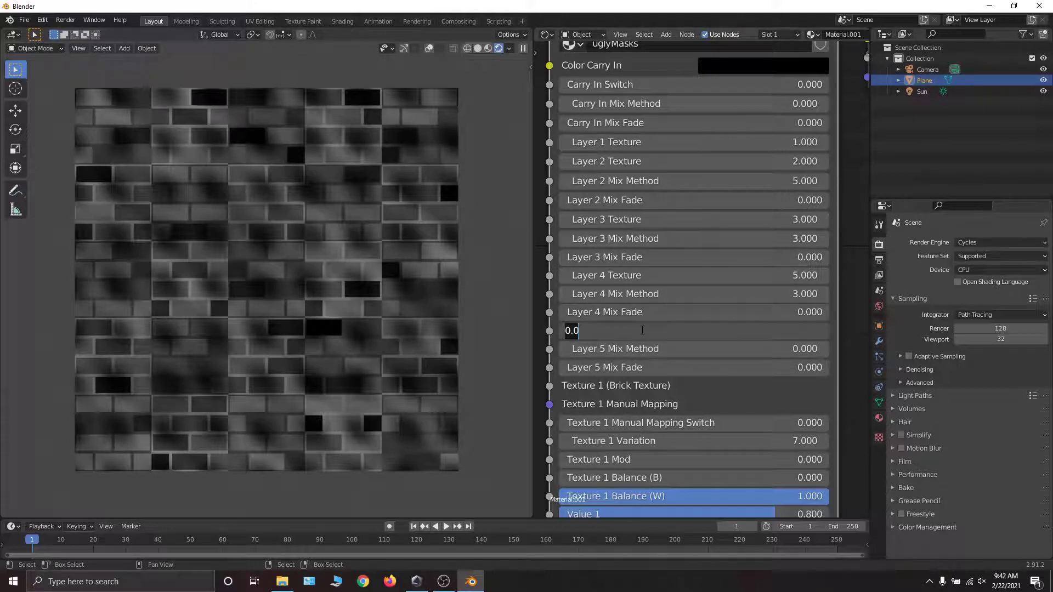
{"action": "type", "text": "1"}
{"action": "key", "text": "Return"}
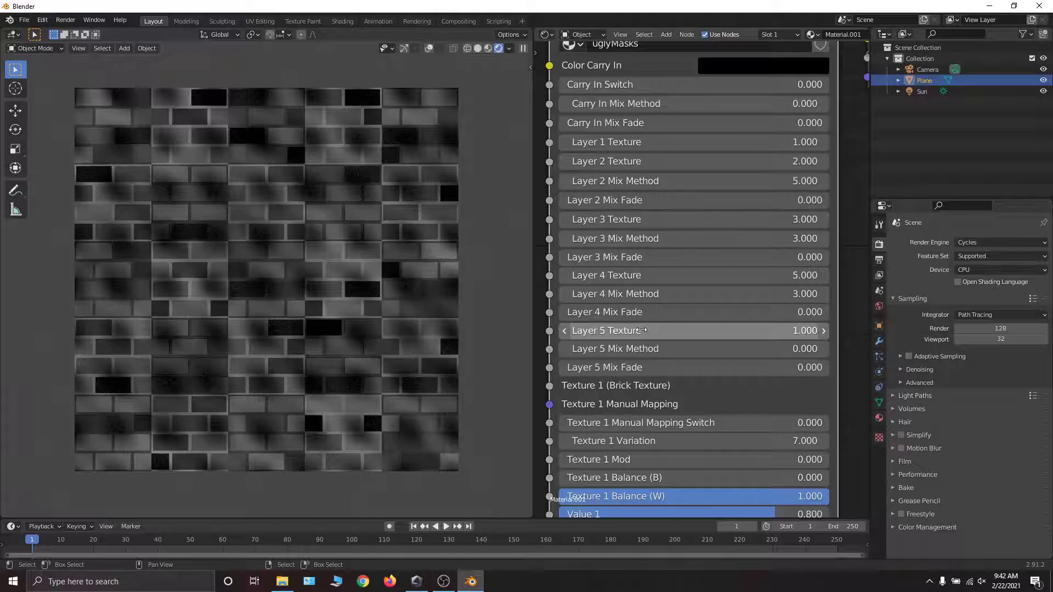
{"action": "left_click", "coordinate": [671, 351]}
{"action": "type", "text": "9"}
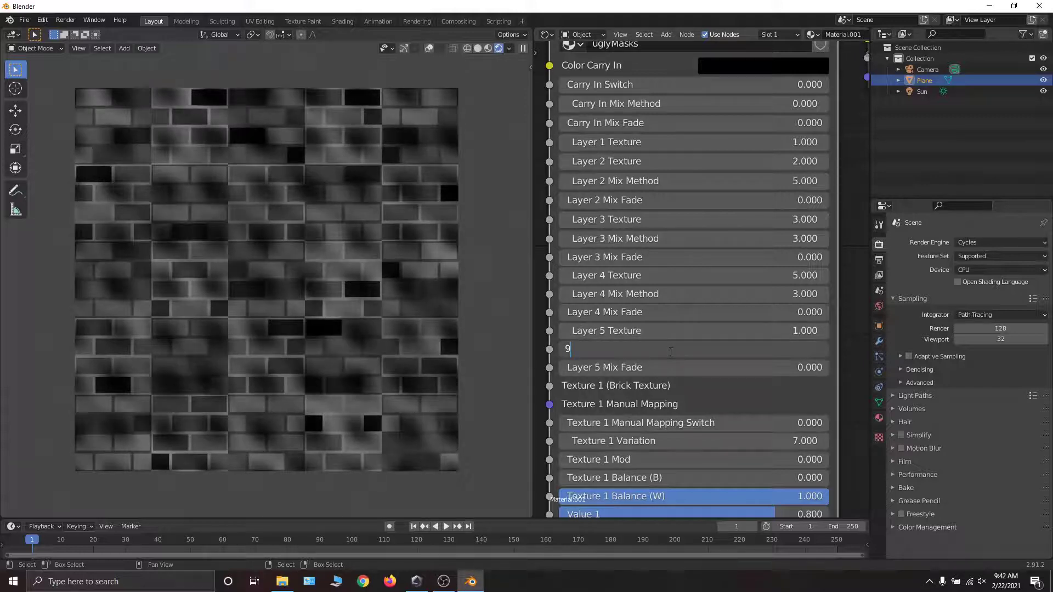
{"action": "key", "text": "Return"}
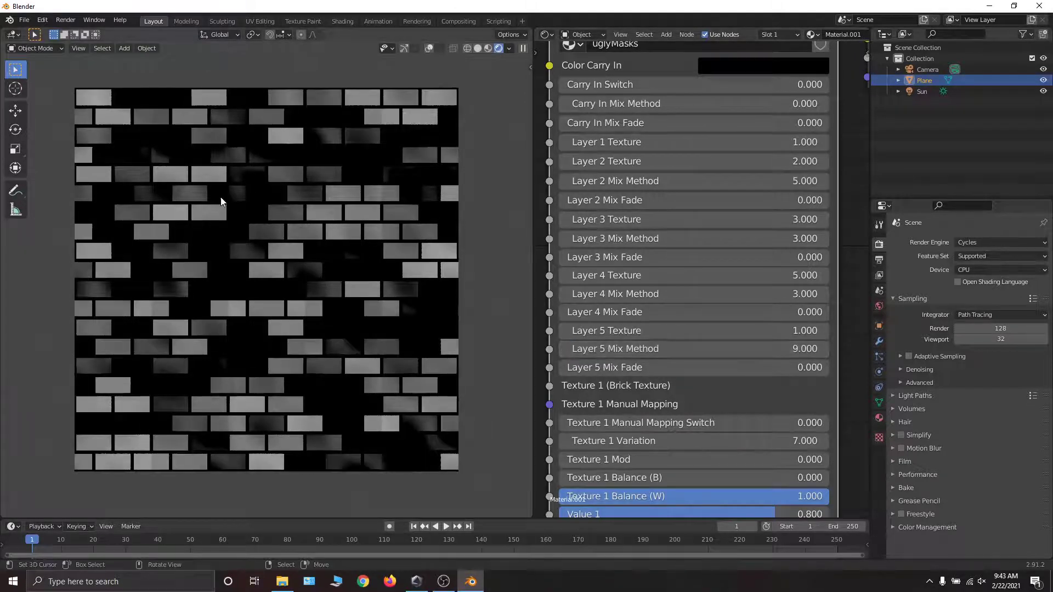
{"action": "scroll", "coordinate": [305, 203], "scroll_direction": "down", "scroll_amount": 1}
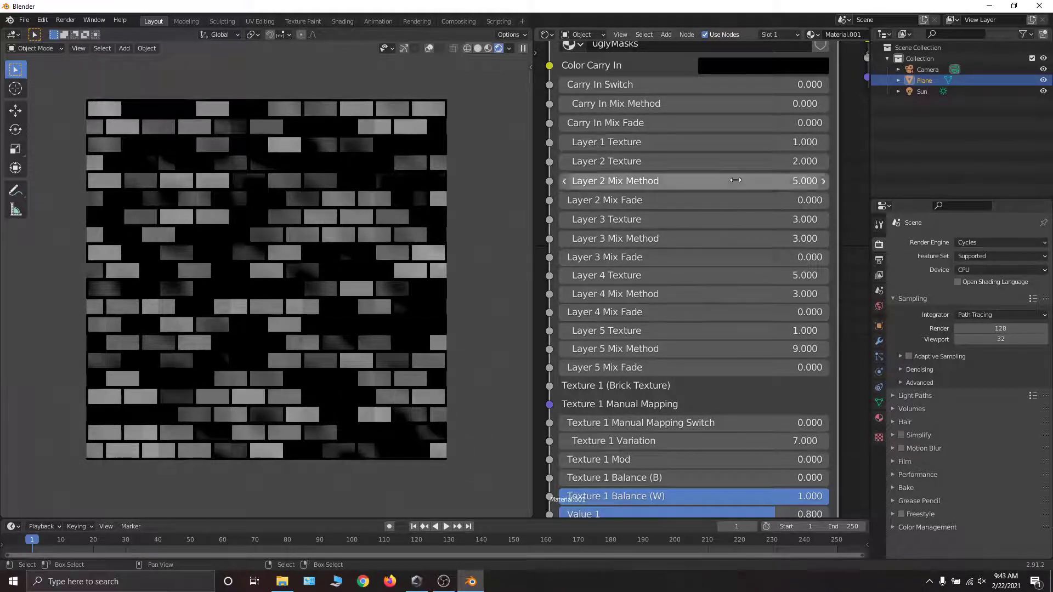
- Review the uglyMasks node's layer settings and the texture sections further down the node
{"action": "scroll", "coordinate": [653, 137], "scroll_direction": "down", "scroll_amount": 3}
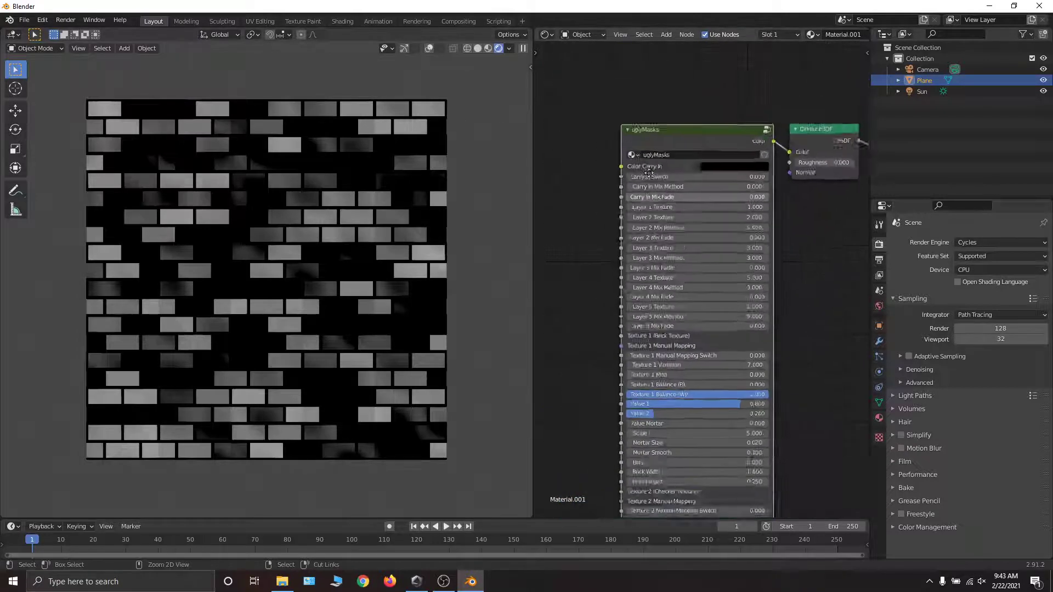
{"action": "mouse_move", "coordinate": [682, 110]}
{"action": "left_mouse_down"}
{"action": "mouse_move", "coordinate": [628, 109]}
{"action": "mouse_move", "coordinate": [691, 121]}
{"action": "left_mouse_up"}
{"action": "scroll", "coordinate": [691, 121], "scroll_direction": "down", "scroll_amount": 3, "text": "shift"}
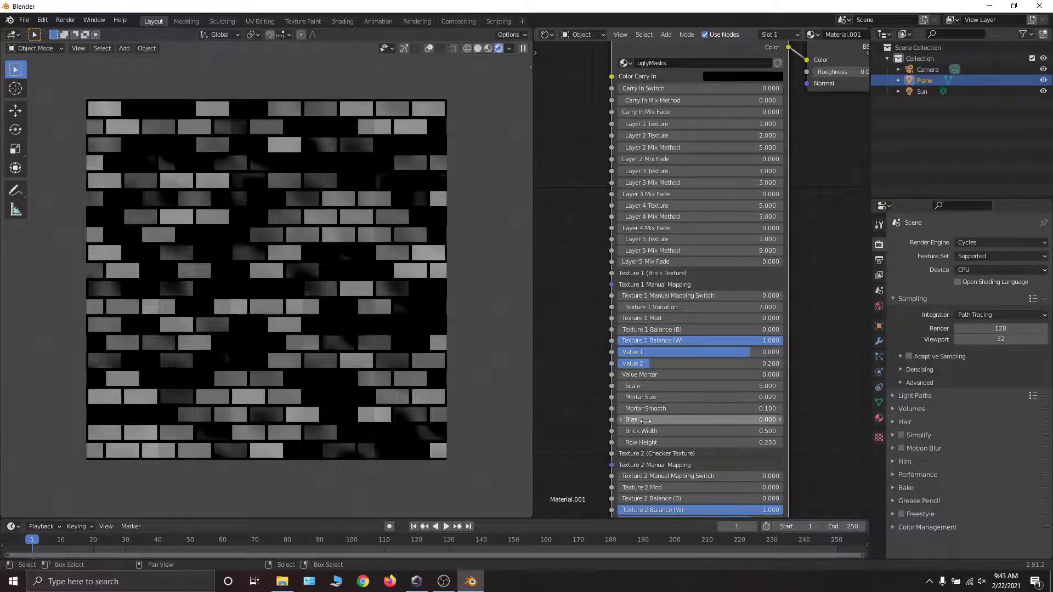
{"action": "scroll", "coordinate": [676, 489], "scroll_direction": "up", "scroll_amount": 4}
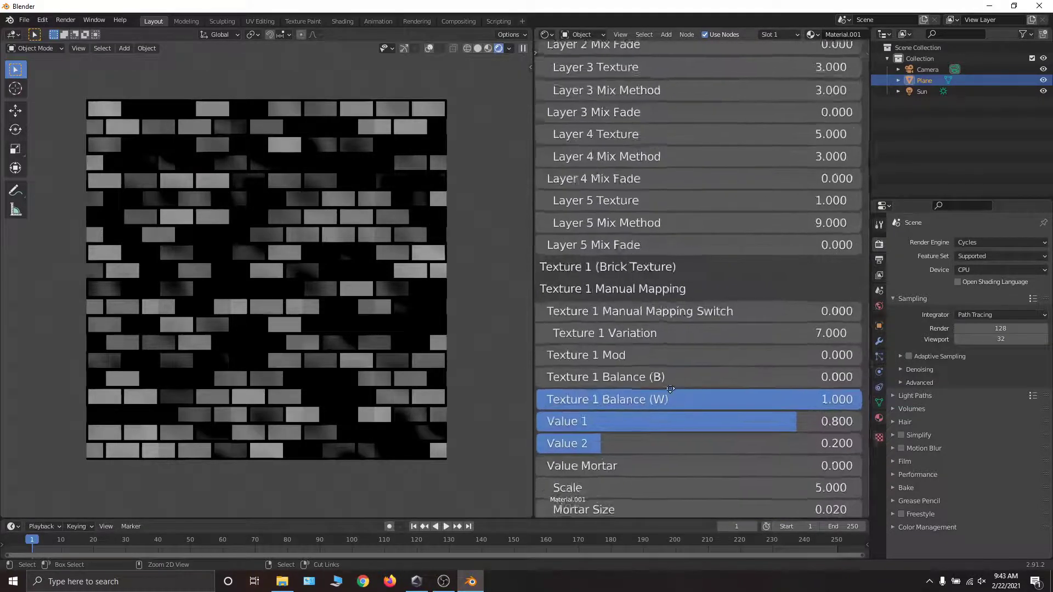
{"action": "scroll", "coordinate": [662, 373], "scroll_direction": "down", "scroll_amount": 3}
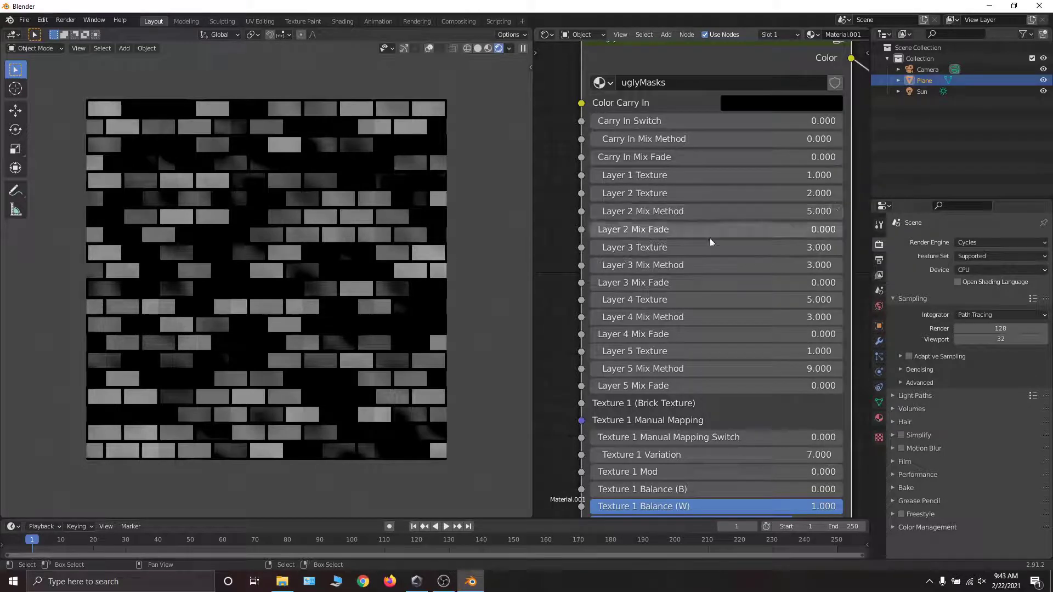
{"action": "middle_click_drag", "start_coordinate": [687, 355], "coordinate": [672, 371]}
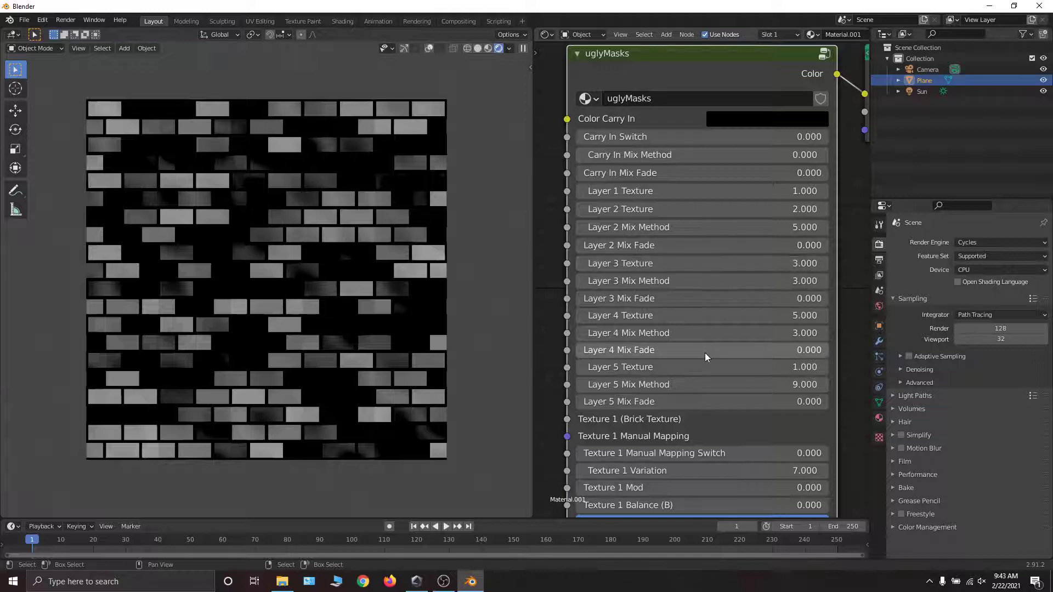
{"action": "scroll", "coordinate": [705, 281], "scroll_direction": "down", "scroll_amount": 7}
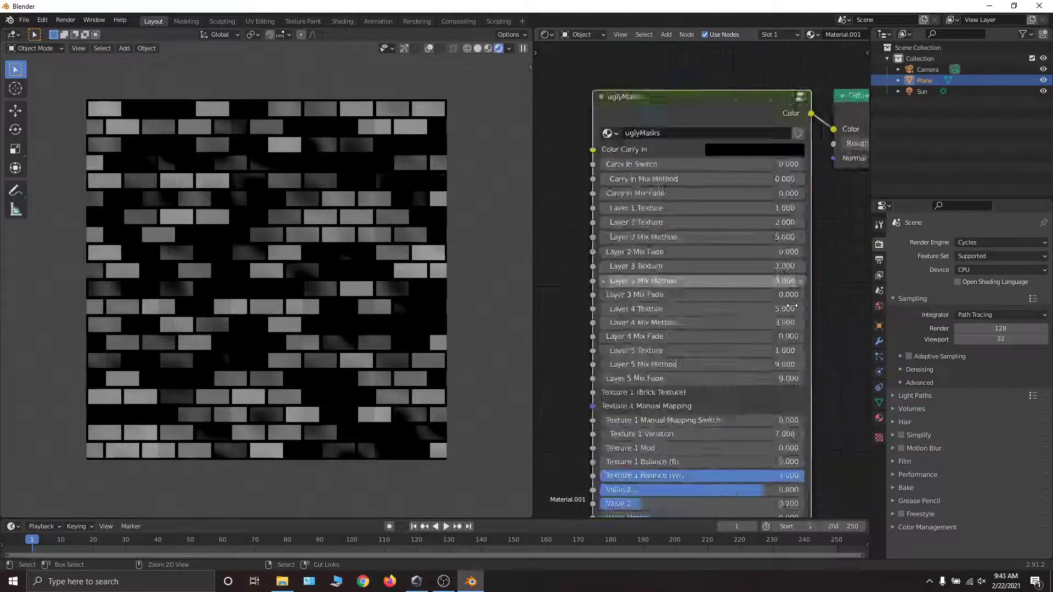
{"action": "middle_click_drag", "start_coordinate": [807, 428], "coordinate": [791, 181]}
{"action": "middle_click_drag", "start_coordinate": [689, 317], "coordinate": [694, 351]}
{"action": "middle_click_drag", "start_coordinate": [714, 206], "coordinate": [707, 374]}
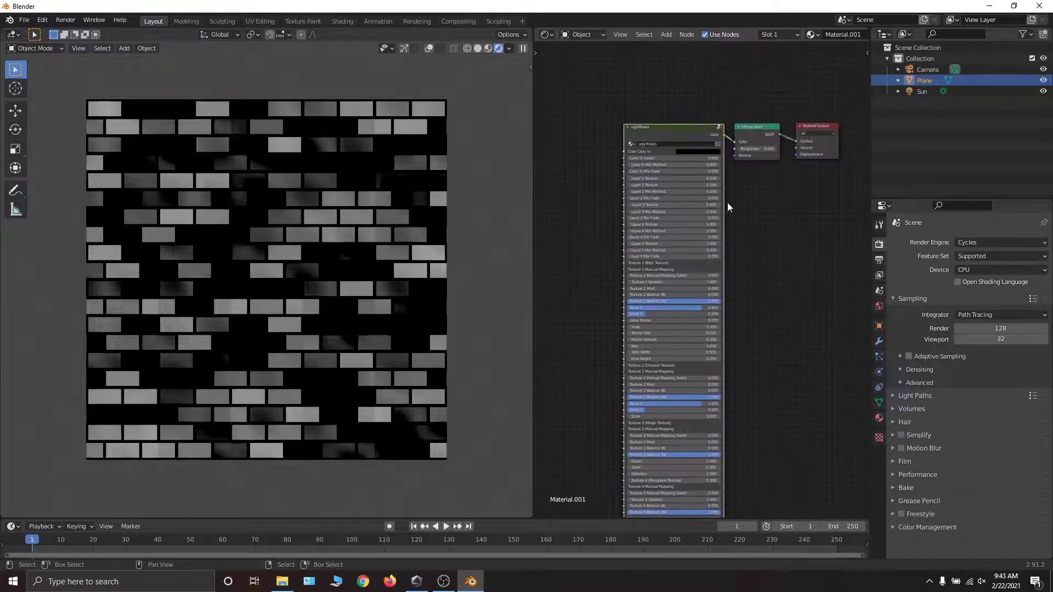
- Open the uglyMasks group for editing and show its Interface settings wide enough to read the input names
{"action": "left_click", "coordinate": [719, 127]}
{"action": "key", "text": "n"}
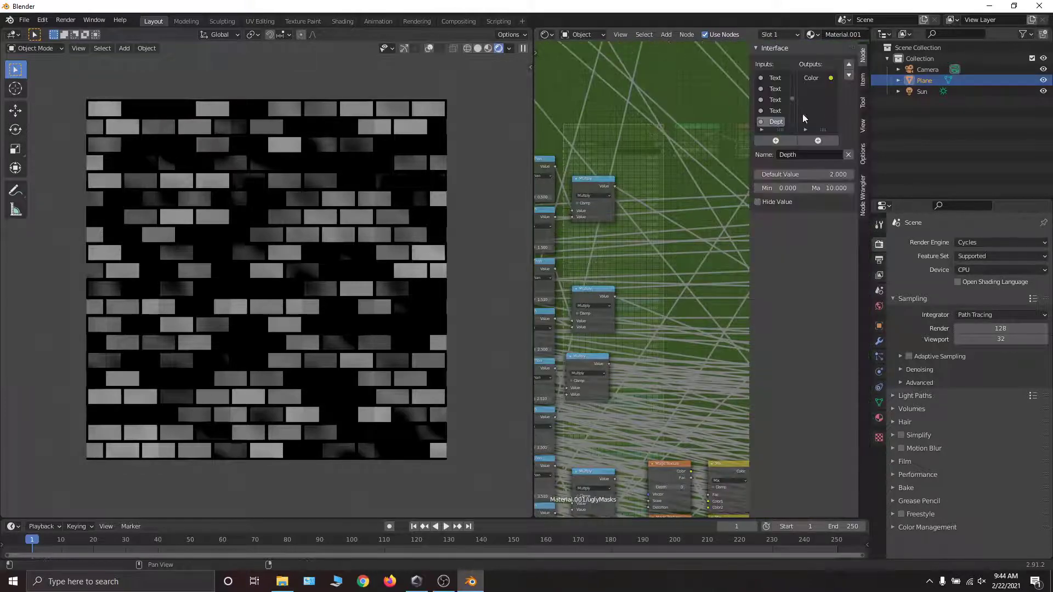
{"action": "left_click_drag", "start_coordinate": [752, 128], "coordinate": [555, 158]}
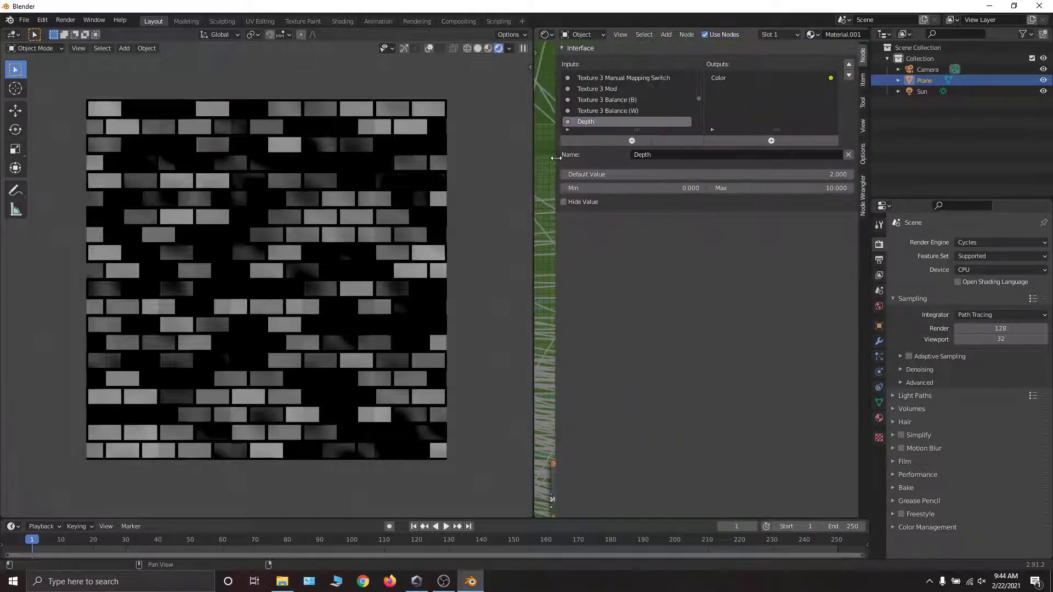
- Enable Hide Value for the group input Texture 4 (Musgrave Texture)
{"action": "scroll", "coordinate": [700, 97], "scroll_direction": "down", "scroll_amount": 3}
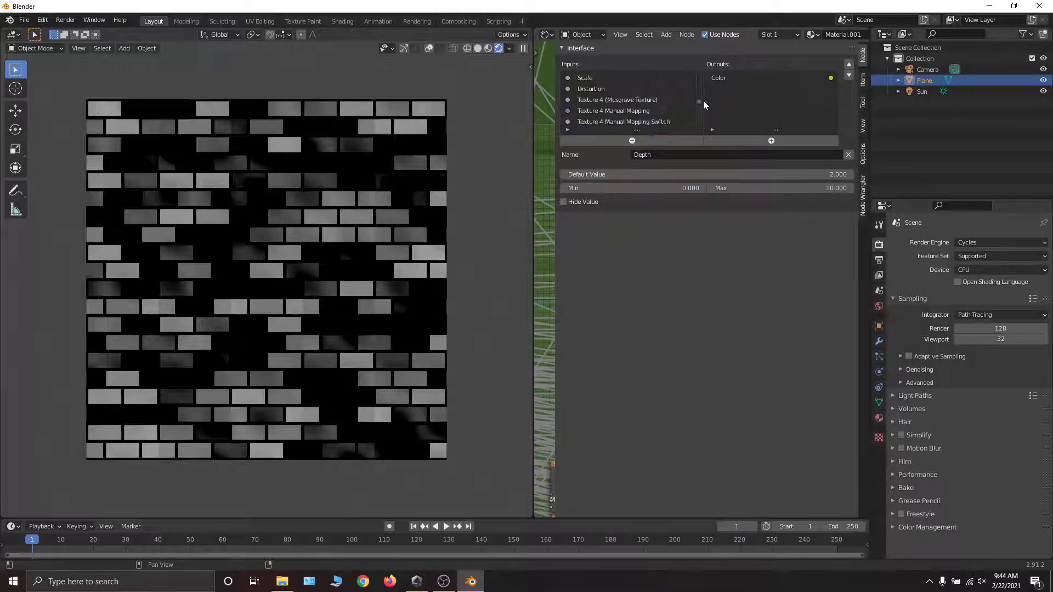
{"action": "scroll", "coordinate": [703, 100], "scroll_direction": "down", "scroll_amount": 4}
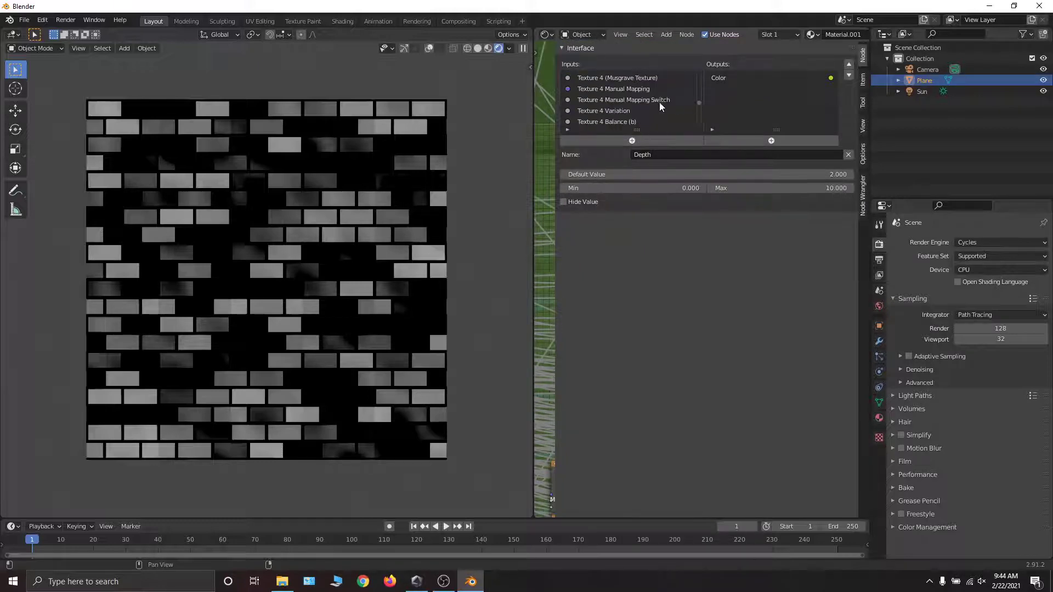
{"action": "left_click", "coordinate": [613, 78]}
{"action": "left_click", "coordinate": [564, 202]}
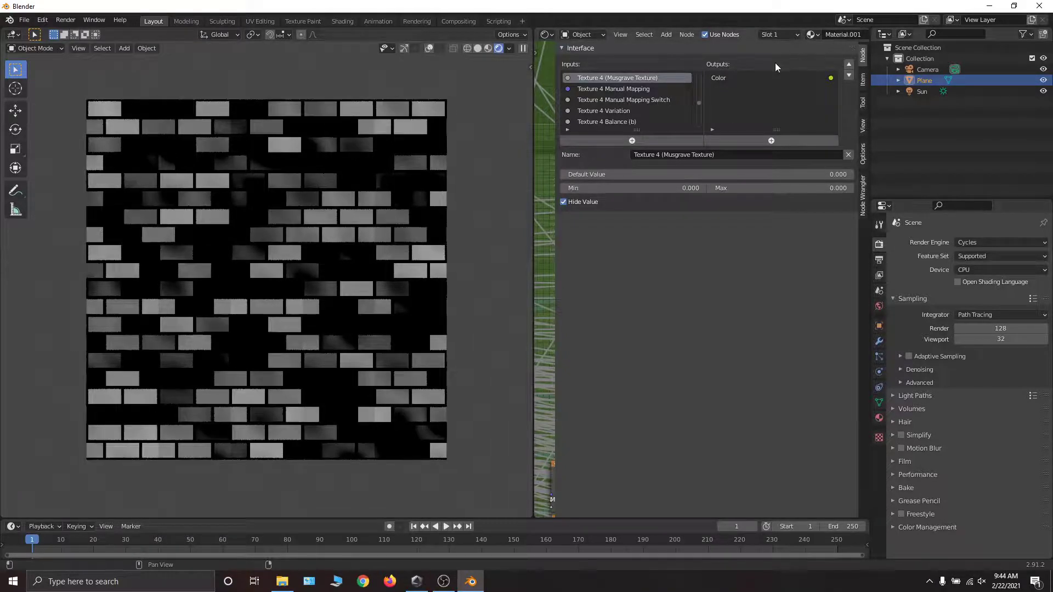
- Hide the node editor's sidebar and return from the uglyMasks group to the material's main node tree
{"action": "key", "text": "n"}
{"action": "scroll", "coordinate": [801, 35], "scroll_direction": "down", "scroll_amount": 5}
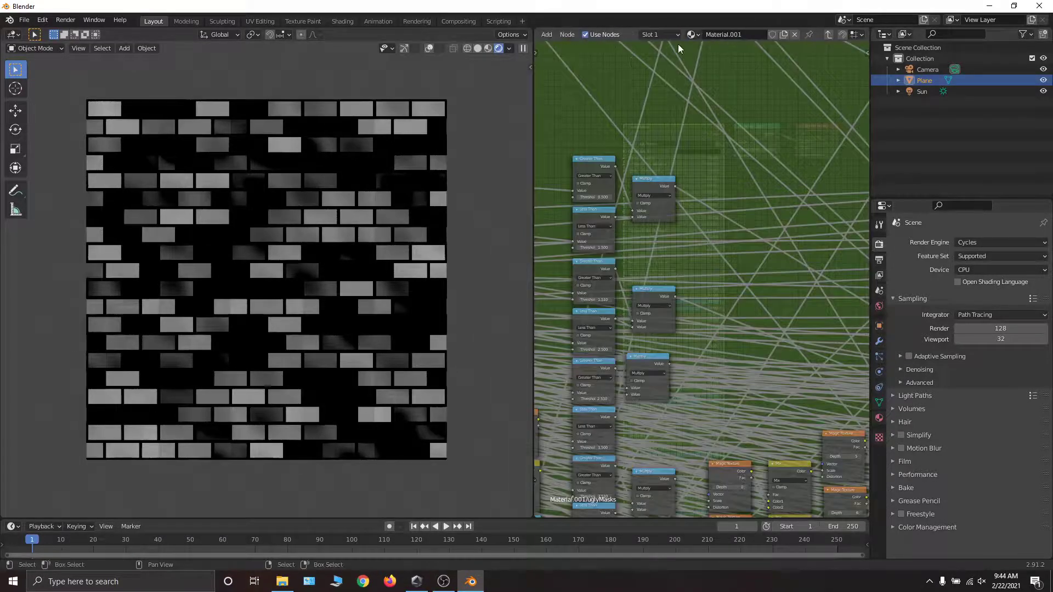
{"action": "left_click", "coordinate": [828, 35]}
- Examine the Texture 1 (Brick Texture) section of the uglyMasks node, from its manual mapping to Row Height
{"action": "middle_click_drag", "start_coordinate": [717, 305], "coordinate": [710, 196]}
{"action": "middle_click_drag", "start_coordinate": [591, 202], "coordinate": [686, 107]}
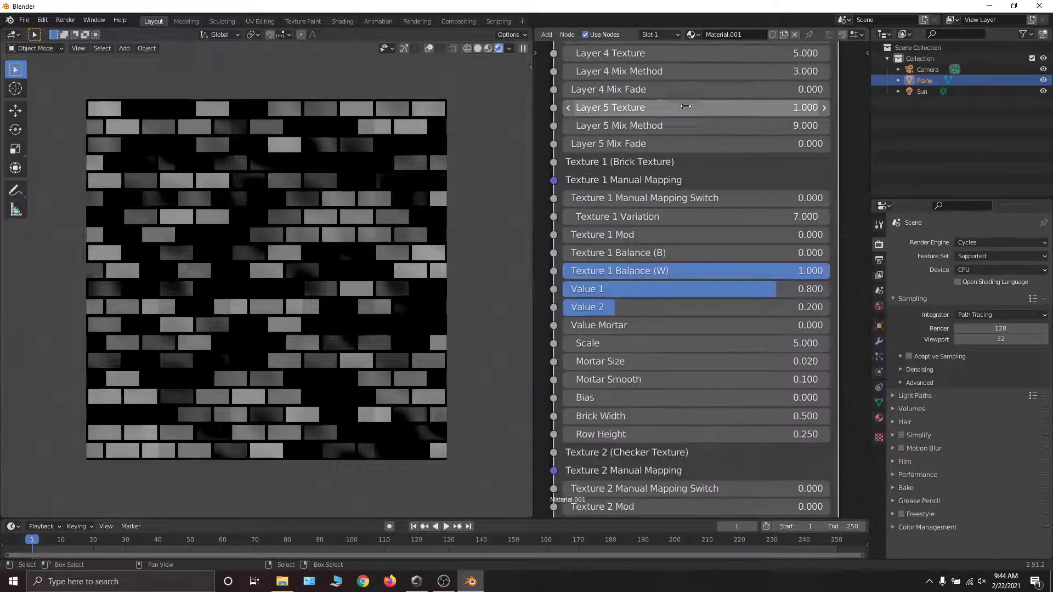
{"action": "middle_click_drag", "start_coordinate": [684, 262], "coordinate": [677, 172], "text": "ctrl"}
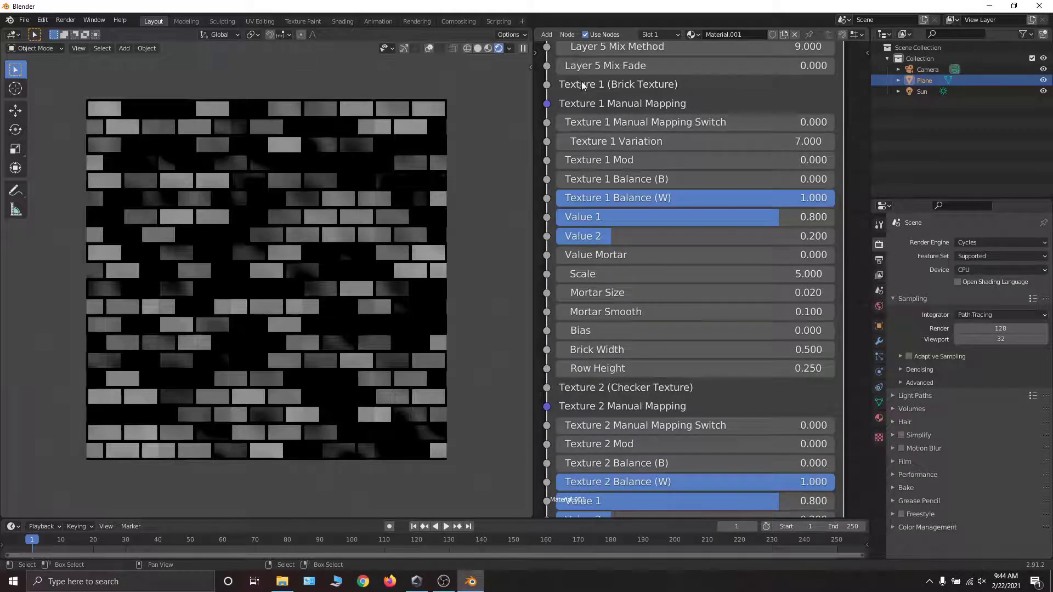
{"action": "middle_click_drag", "start_coordinate": [547, 86], "coordinate": [573, 88]}
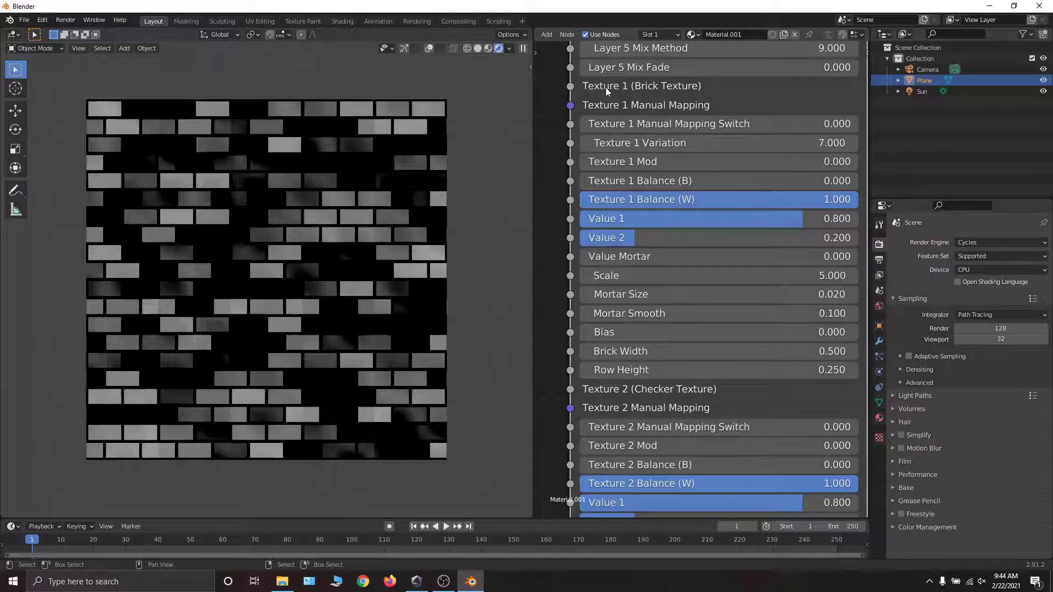
{"action": "middle_click_drag", "start_coordinate": [614, 92], "coordinate": [596, 443]}
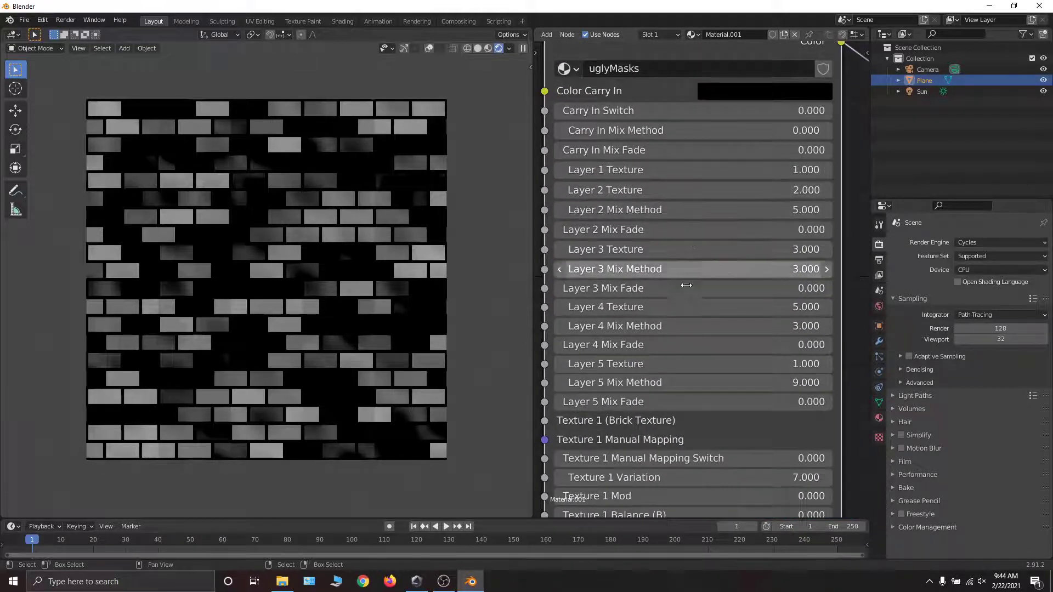
{"action": "middle_click_drag", "start_coordinate": [686, 288], "coordinate": [724, 80]}
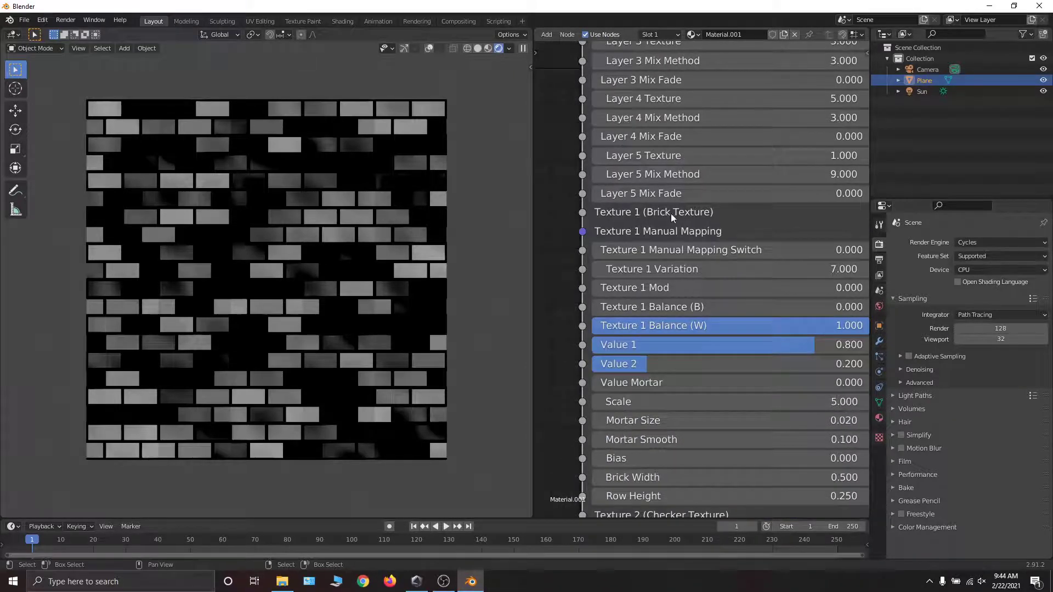
{"action": "middle_click_drag", "start_coordinate": [710, 213], "coordinate": [662, 143]}
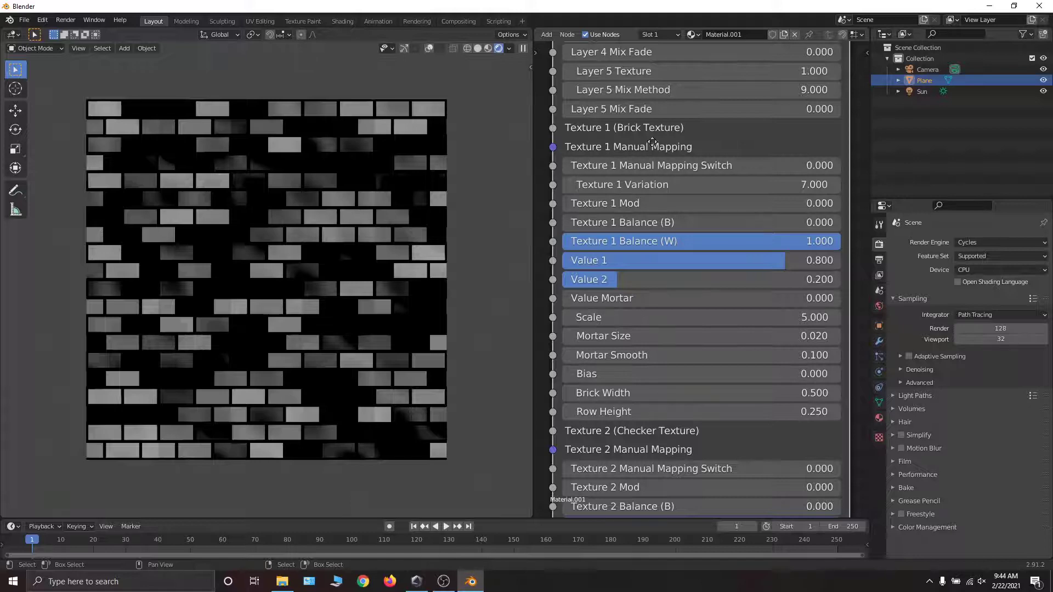
{"action": "middle_click_drag", "start_coordinate": [652, 142], "coordinate": [675, 98]}
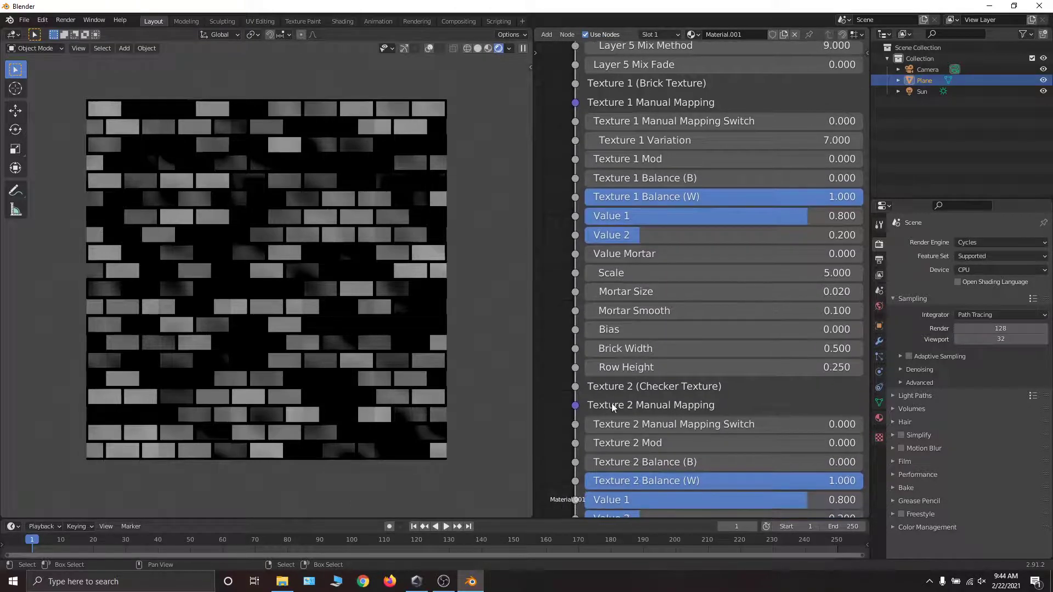
- Try Texture 1 Manual Mapping Switch at 1.000 on the uglyMasks node and cancel the change
{"action": "middle_click_drag", "start_coordinate": [613, 407], "coordinate": [631, 436]}
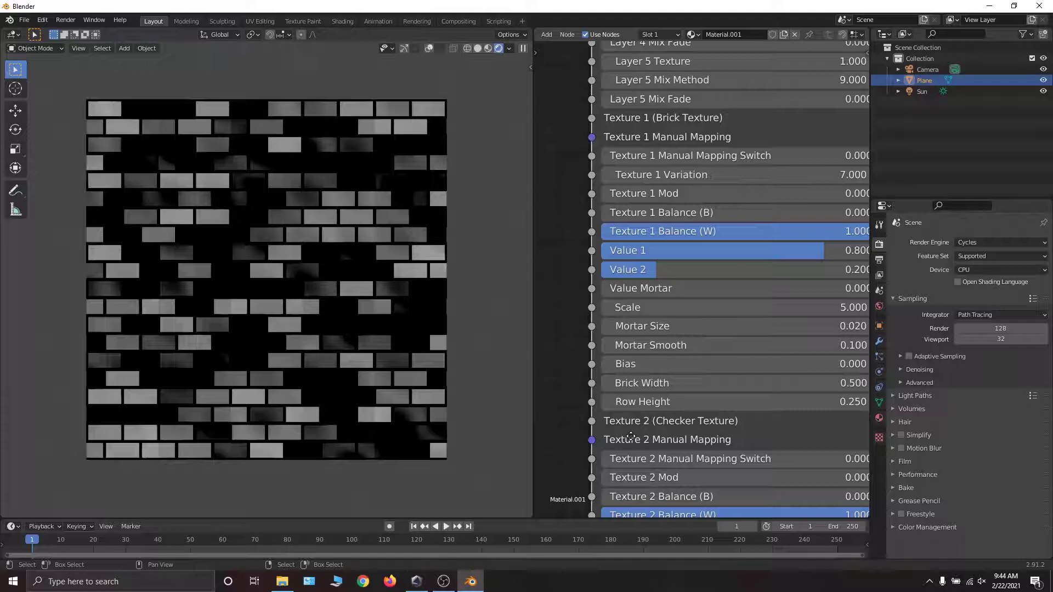
{"action": "middle_click_drag", "start_coordinate": [631, 436], "coordinate": [591, 442]}
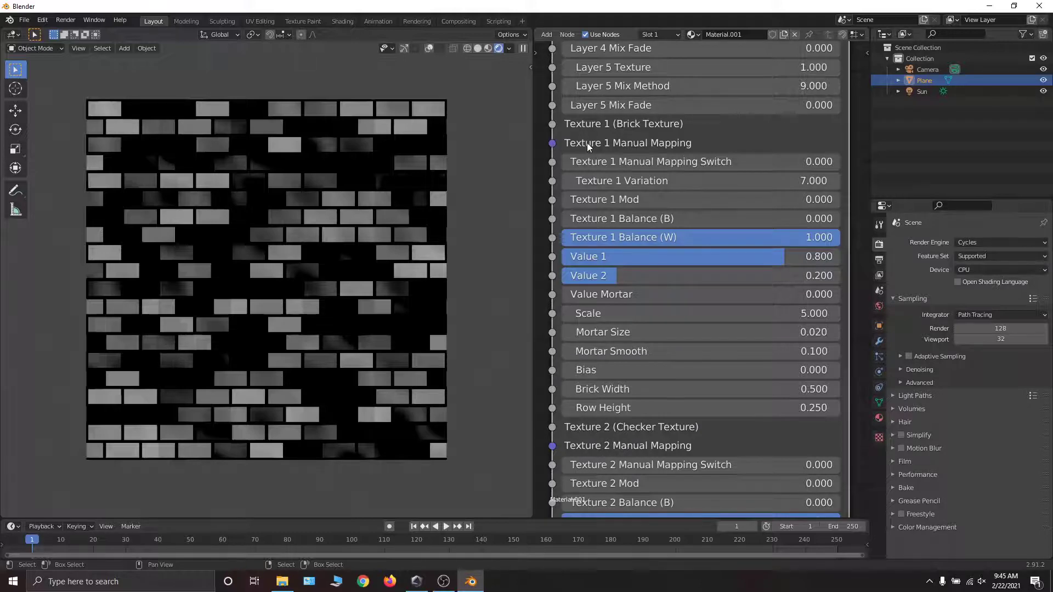
{"action": "mouse_move", "coordinate": [587, 142]}
{"action": "middle_mouse_down"}
{"action": "mouse_move", "coordinate": [646, 141]}
{"action": "mouse_move", "coordinate": [583, 146]}
{"action": "middle_mouse_up"}
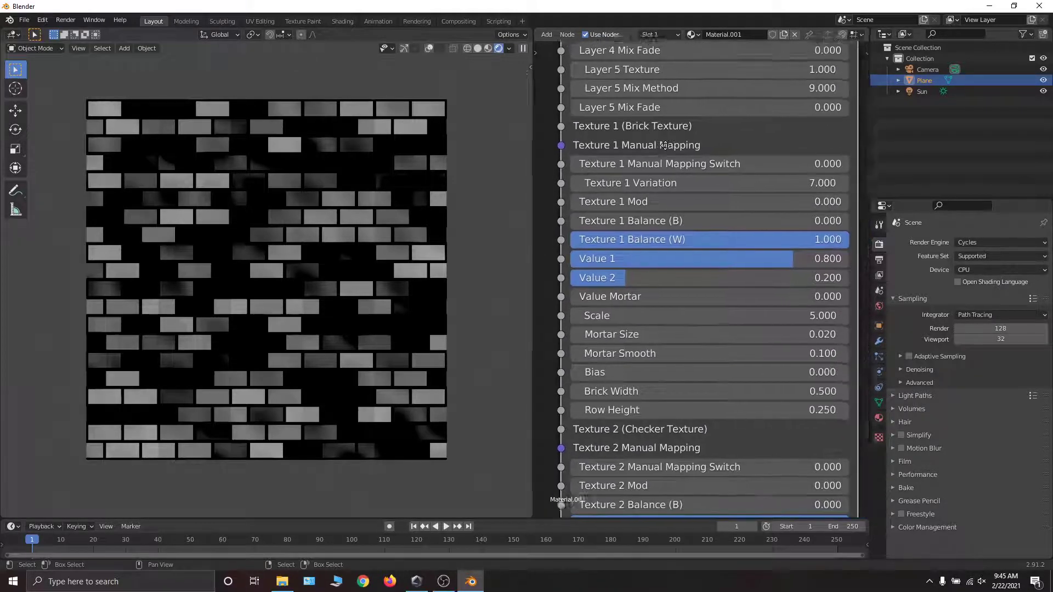
{"action": "left_click", "coordinate": [626, 160]}
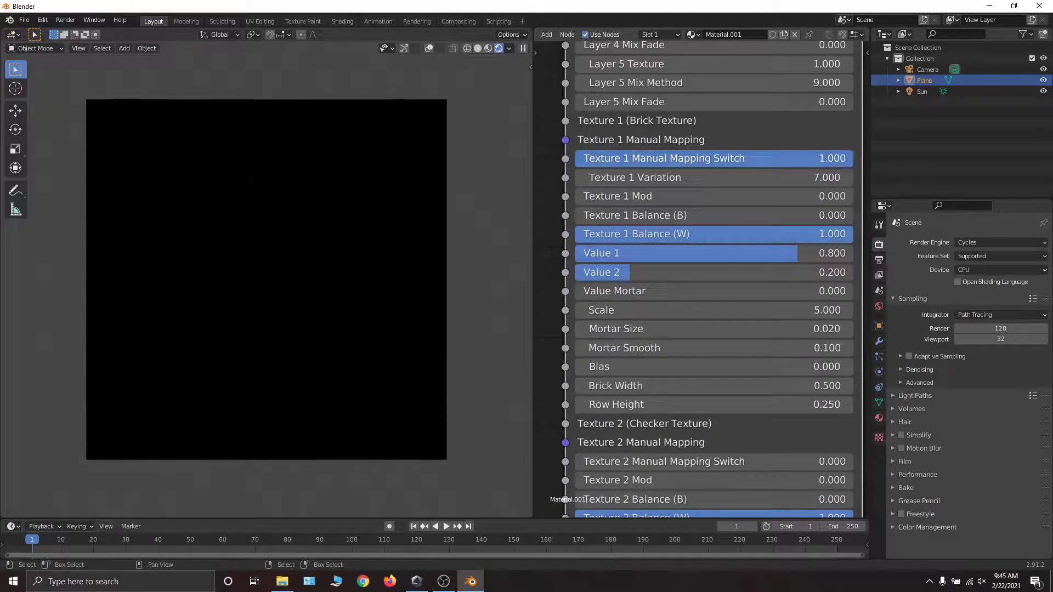
{"action": "right_click", "coordinate": [853, 159]}
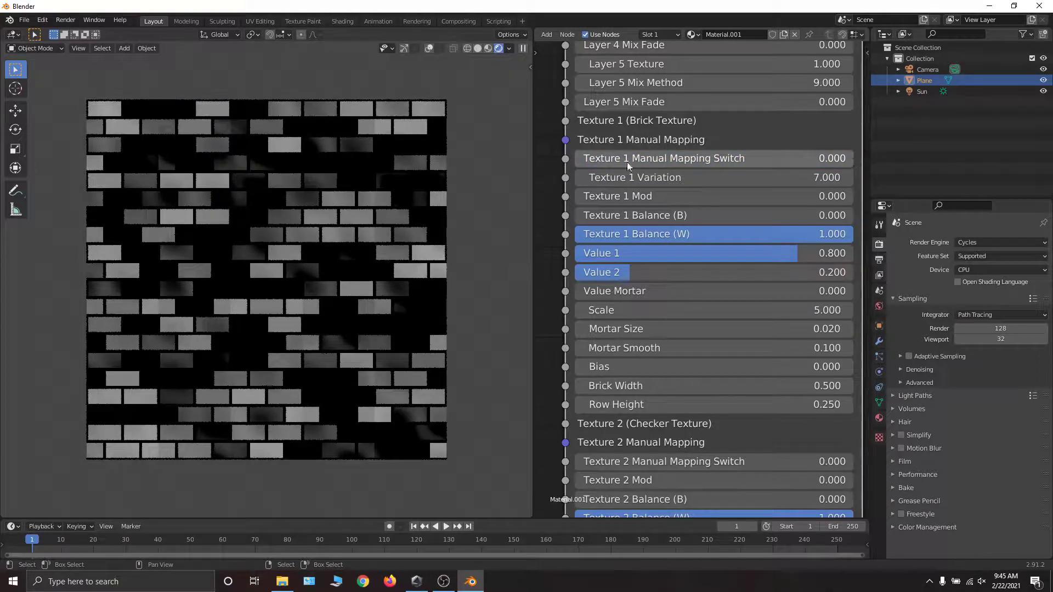
{"action": "middle_click_drag", "start_coordinate": [563, 168], "coordinate": [637, 149]}
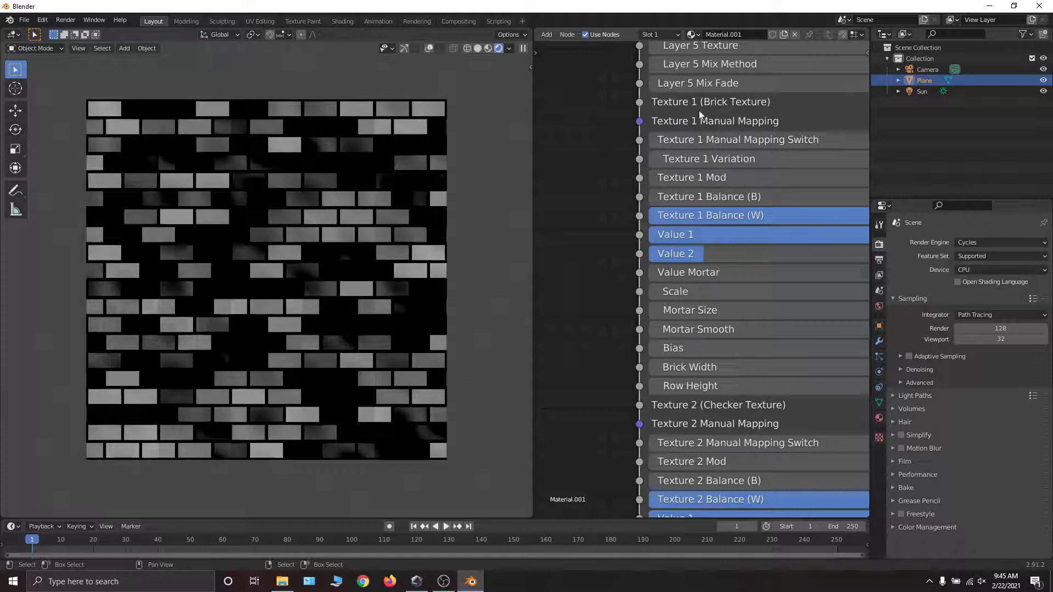
- Open the uglyMasks group for editing and bring one of its Brick Texture nodes into close view
{"action": "middle_click_drag", "start_coordinate": [721, 118], "coordinate": [629, 137]}
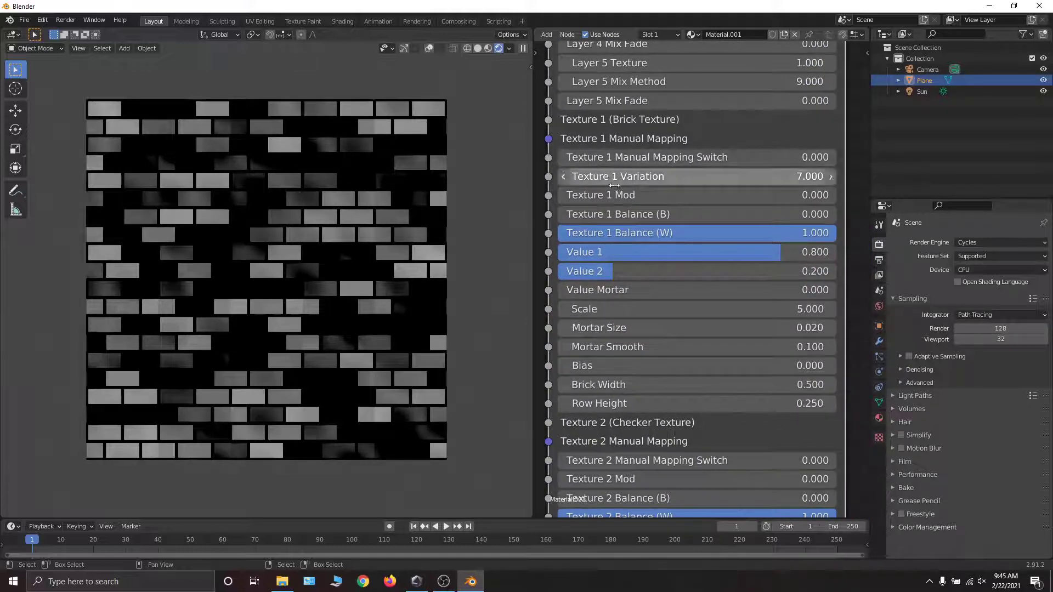
{"action": "middle_click_drag", "start_coordinate": [645, 196], "coordinate": [640, 173]}
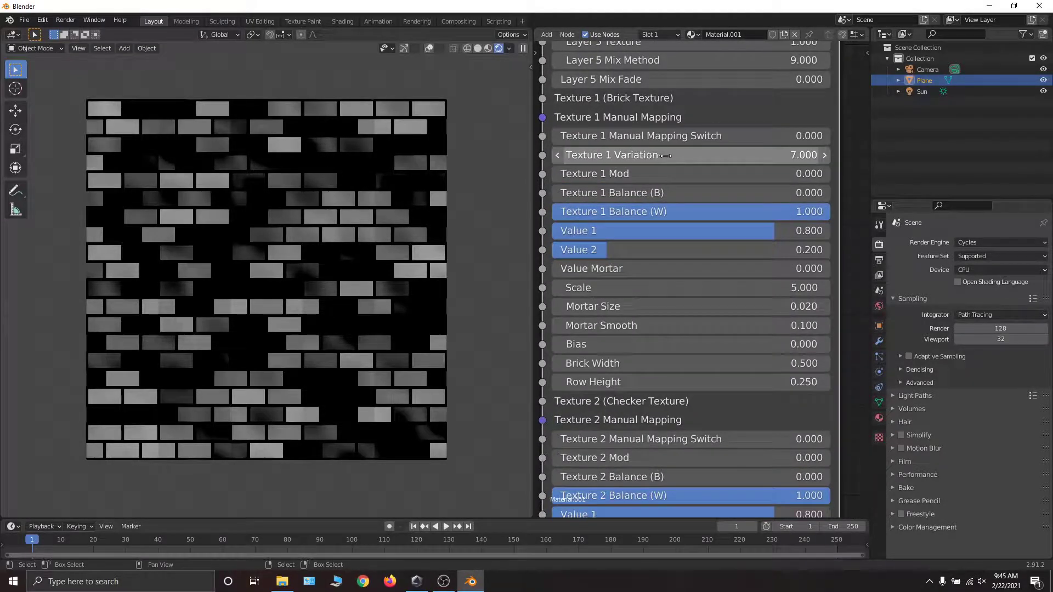
{"action": "middle_click_drag", "start_coordinate": [589, 158], "coordinate": [660, 166]}
{"action": "middle_click_drag", "start_coordinate": [665, 129], "coordinate": [627, 274]}
{"action": "left_click", "coordinate": [742, 114]}
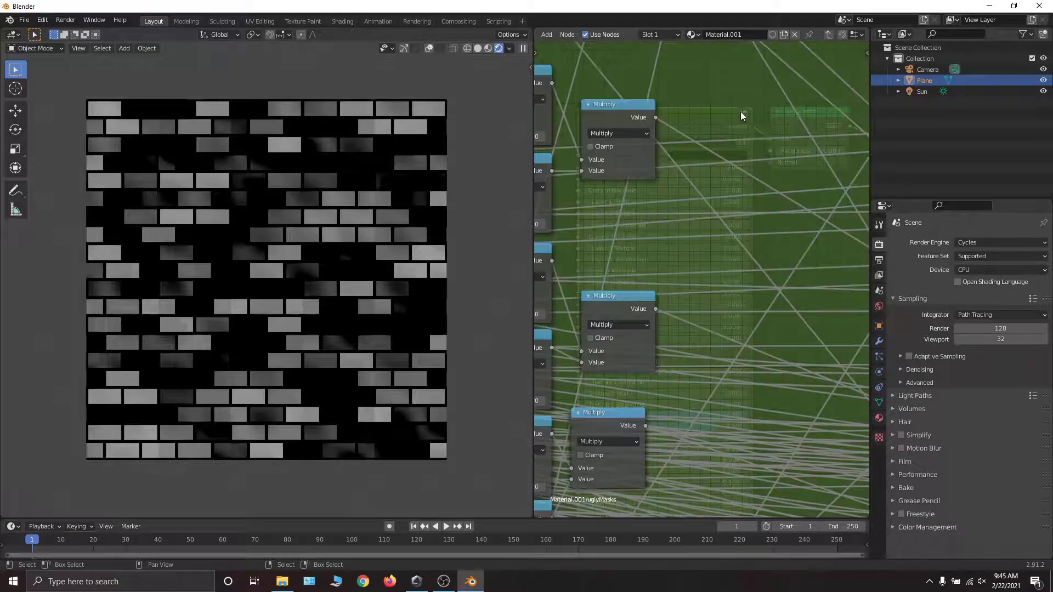
{"action": "middle_click_drag", "start_coordinate": [668, 229], "coordinate": [728, 268]}
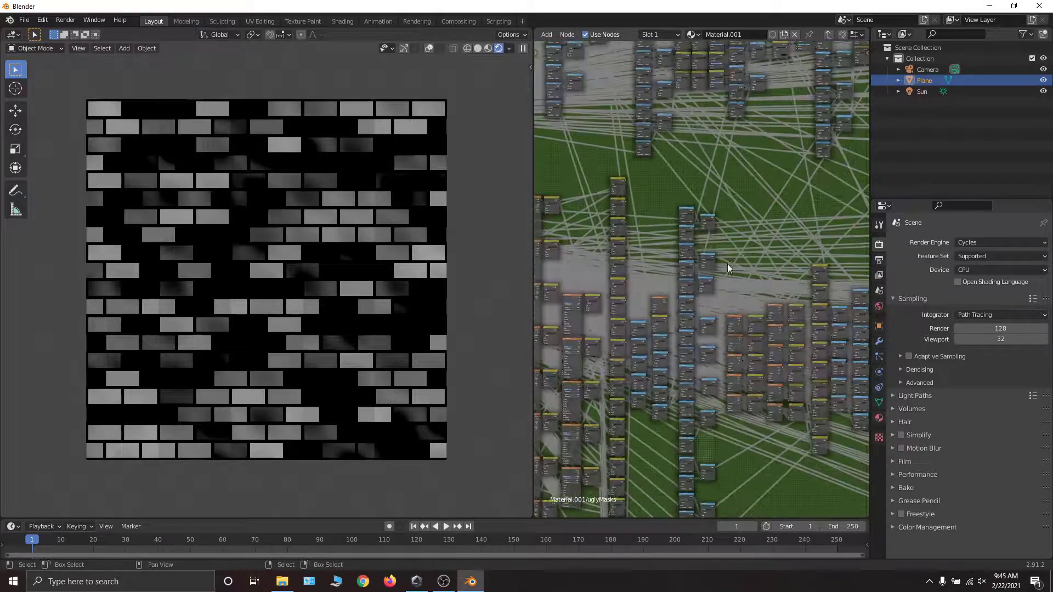
{"action": "middle_click_drag", "start_coordinate": [728, 231], "coordinate": [892, 116]}
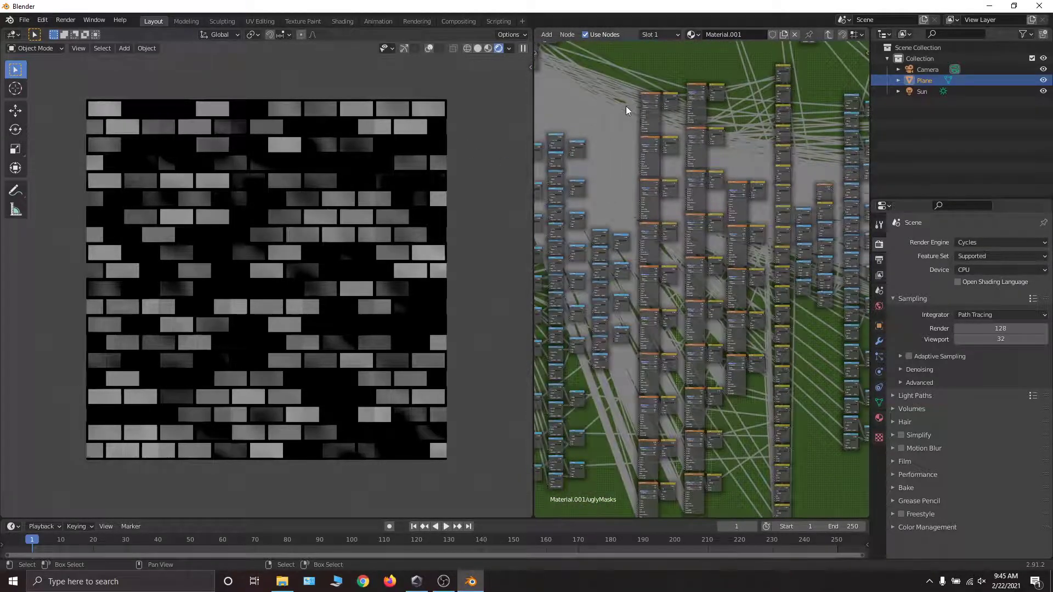
{"action": "middle_click_drag", "start_coordinate": [626, 109], "coordinate": [647, 95]}
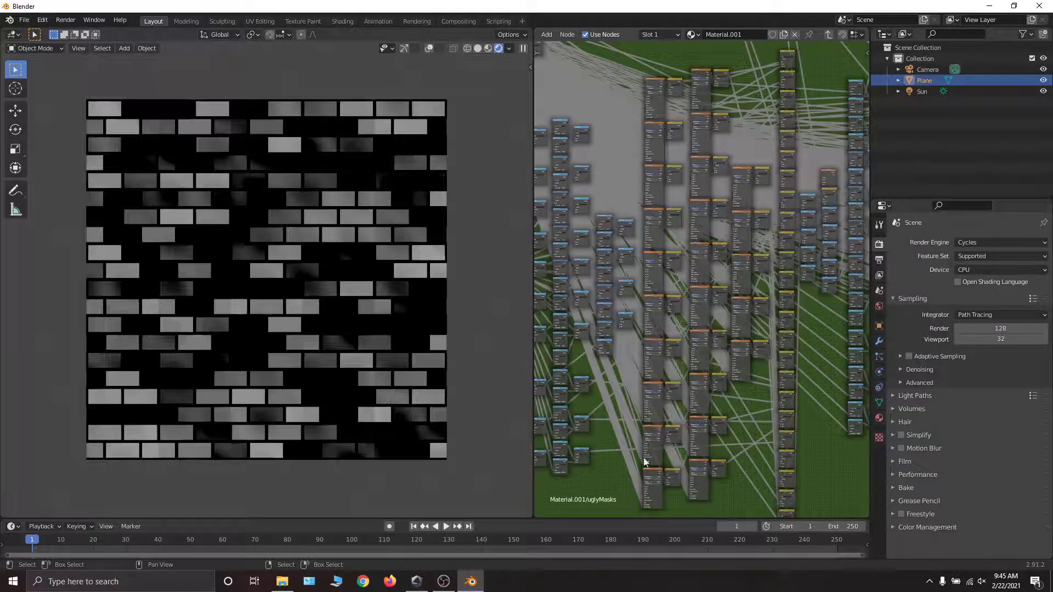
{"action": "middle_click_drag", "start_coordinate": [723, 296], "coordinate": [678, 318]}
{"action": "middle_click_drag", "start_coordinate": [685, 294], "coordinate": [705, 192], "text": "ctrl"}
{"action": "middle_click_drag", "start_coordinate": [702, 209], "coordinate": [747, 242]}
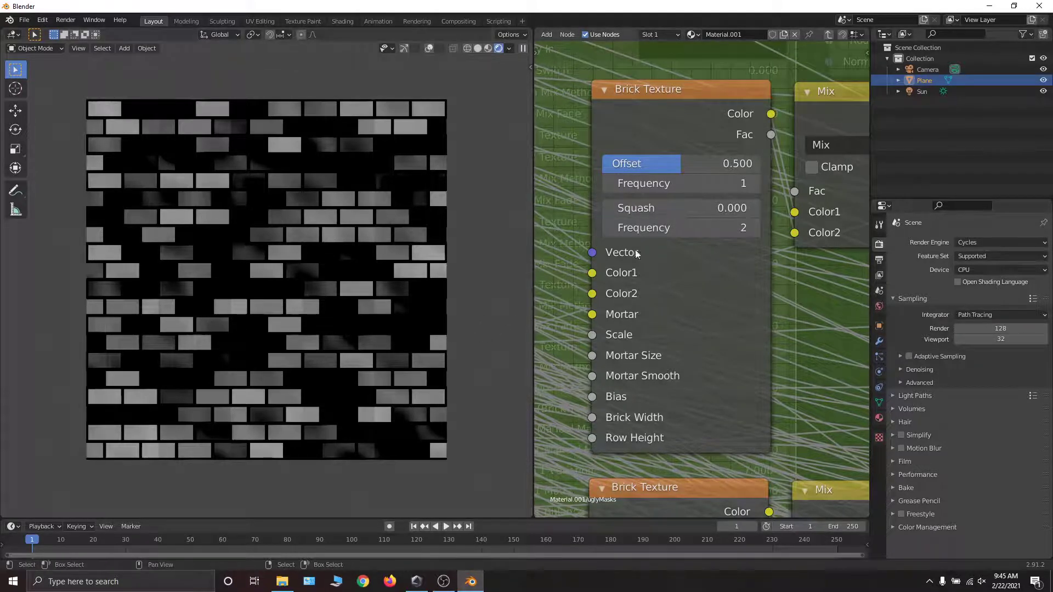
- Try different Offset values on the Brick Texture node inside uglyMasks and undo the changes
{"action": "left_click_drag", "start_coordinate": [680, 164], "coordinate": [668, 163]}
{"action": "right_click", "coordinate": [634, 164]}
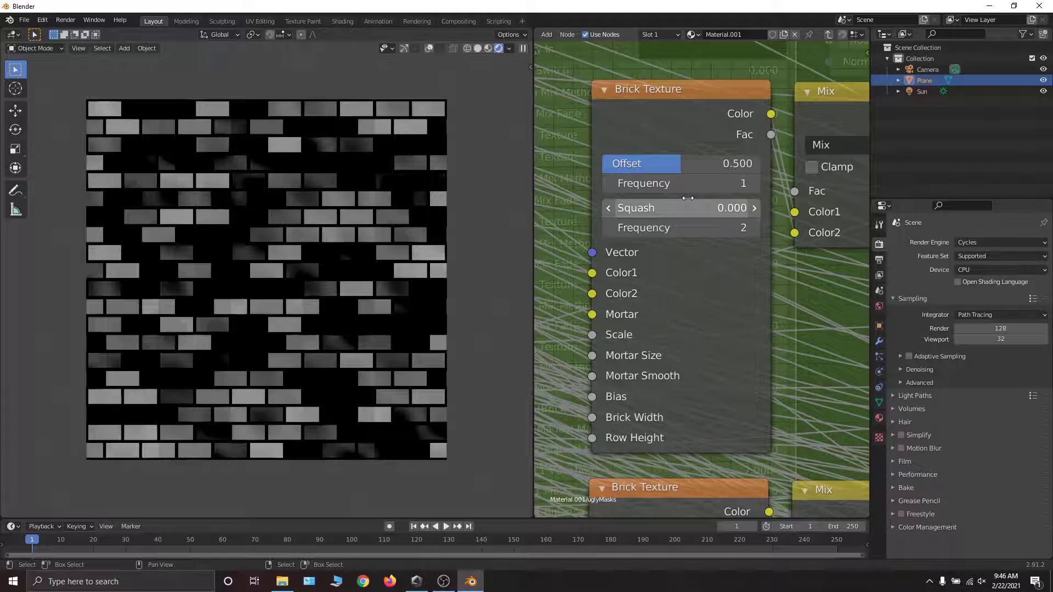
{"action": "left_click_drag", "start_coordinate": [658, 165], "coordinate": [761, 164]}
{"action": "key", "text": "ctrl+z"}
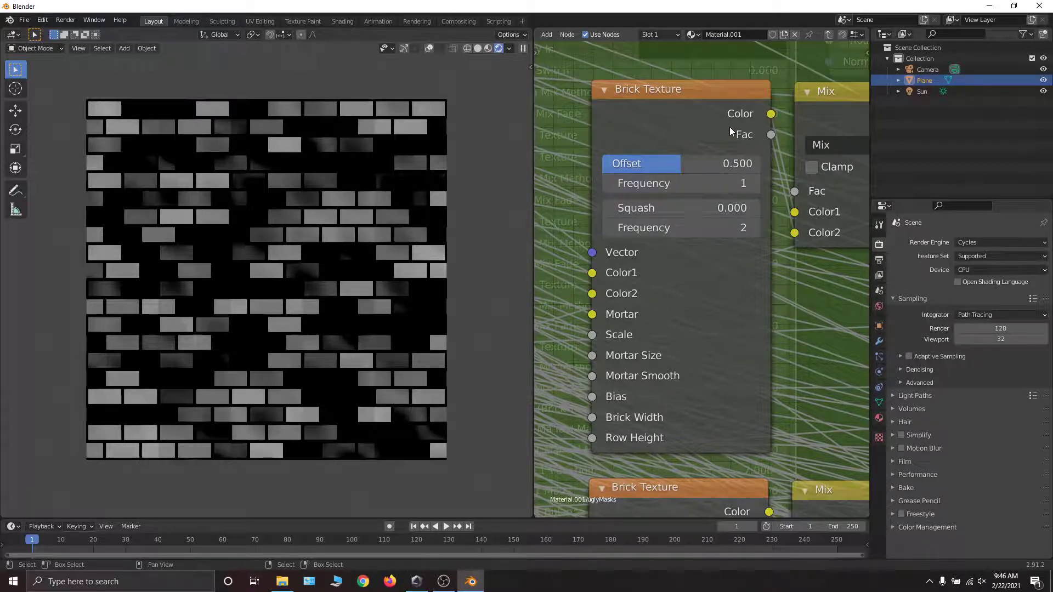
- Examine the Depth settings of the Magic Texture nodes inside the uglyMasks group
{"action": "mouse_move", "coordinate": [740, 95]}
{"action": "middle_mouse_down", "text": "ctrl"}
{"action": "mouse_move", "coordinate": [759, 288]}
{"action": "mouse_move", "coordinate": [713, 106]}
{"action": "middle_mouse_up", "text": "ctrl"}
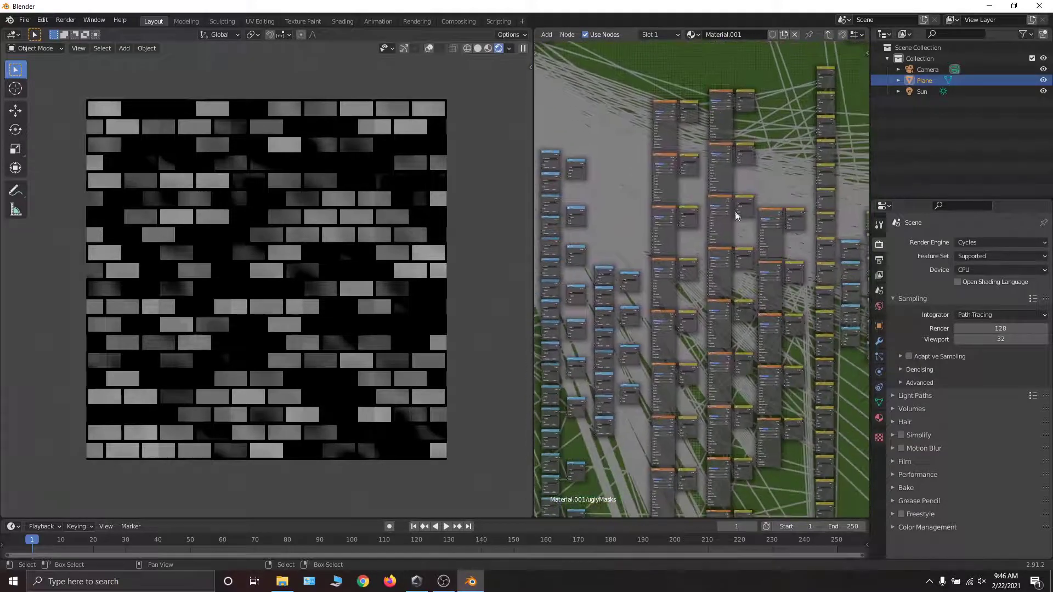
{"action": "mouse_move", "coordinate": [737, 263]}
{"action": "middle_mouse_down"}
{"action": "mouse_move", "coordinate": [730, 169]}
{"action": "mouse_move", "coordinate": [733, 191]}
{"action": "middle_mouse_up"}
{"action": "middle_click_drag", "start_coordinate": [823, 184], "coordinate": [637, 190]}
{"action": "scroll", "coordinate": [687, 301], "scroll_direction": "up", "scroll_amount": 10}
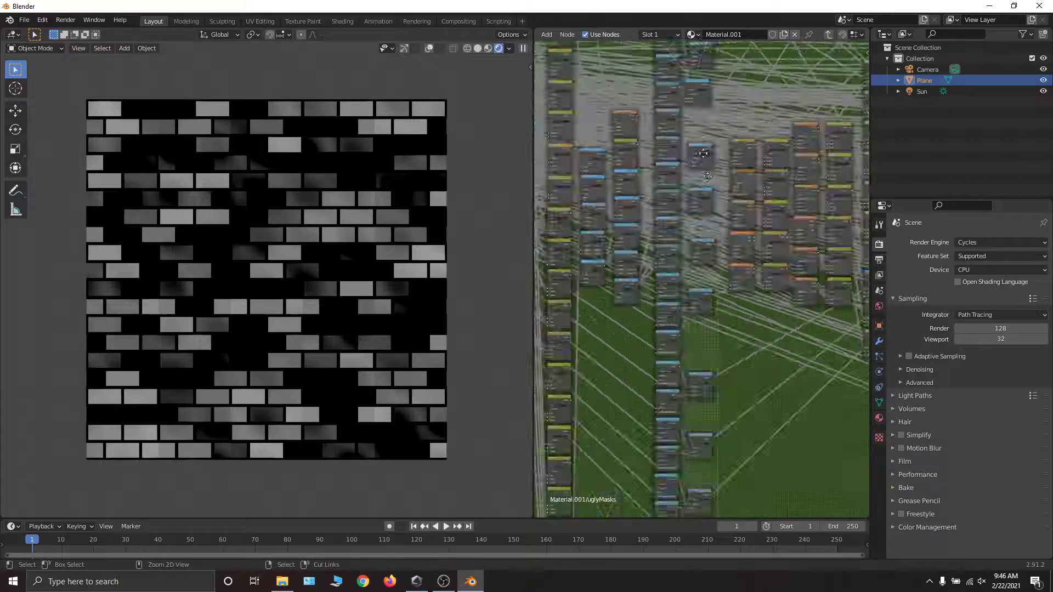
{"action": "middle_click_drag", "start_coordinate": [811, 250], "coordinate": [823, 272]}
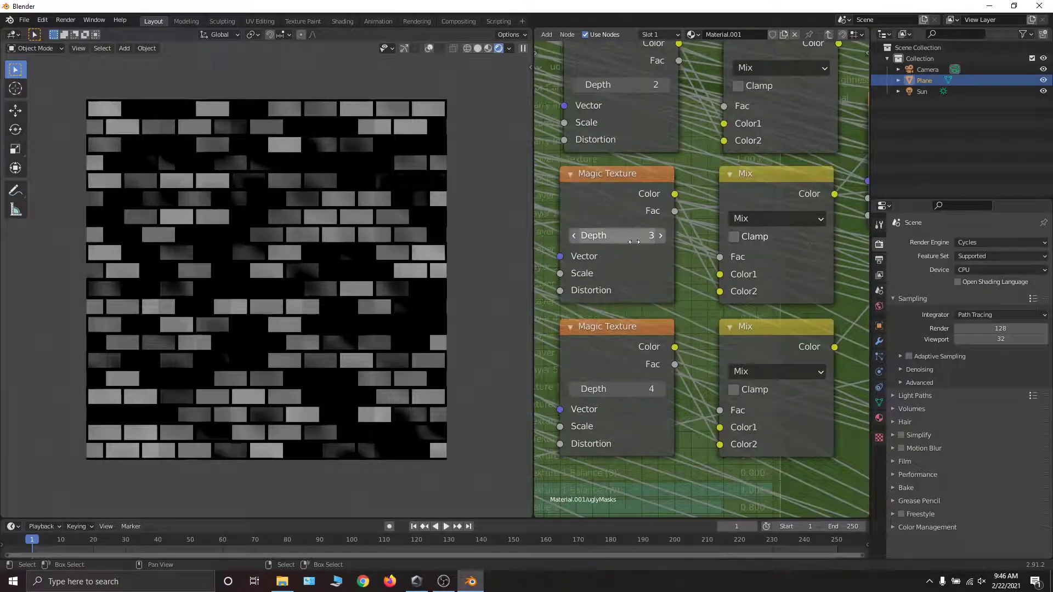
- Examine the Musgrave Texture nodes inside uglyMasks, including their dimension setting and the available fractal types
{"action": "middle_click_drag", "start_coordinate": [676, 189], "coordinate": [653, 251], "text": "ctrl"}
{"action": "middle_click_drag", "start_coordinate": [685, 157], "coordinate": [775, 229]}
{"action": "middle_click_drag", "start_coordinate": [788, 273], "coordinate": [581, 251]}
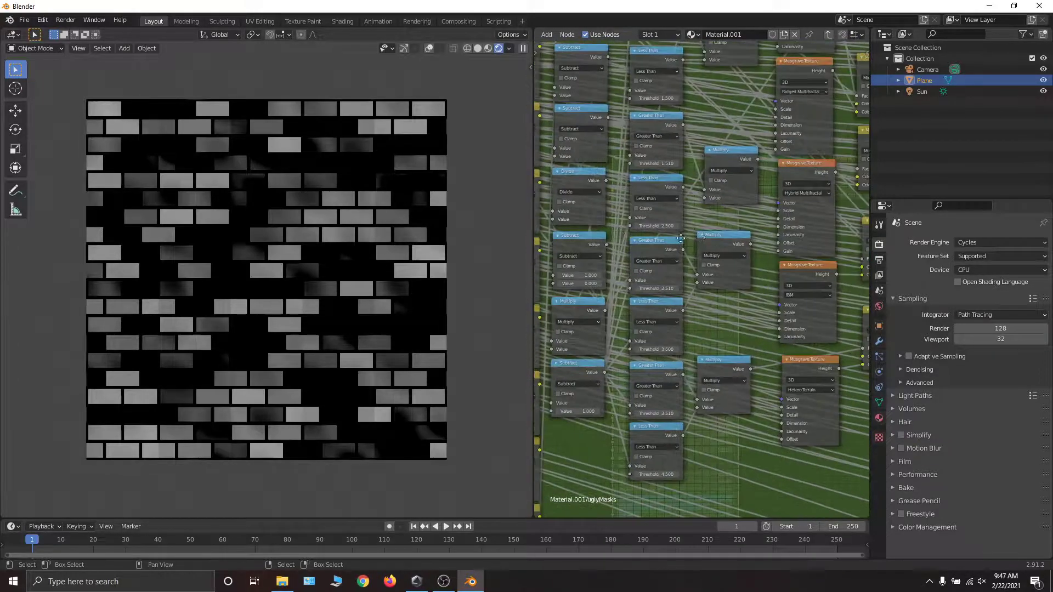
{"action": "middle_click_drag", "start_coordinate": [754, 253], "coordinate": [679, 166]}
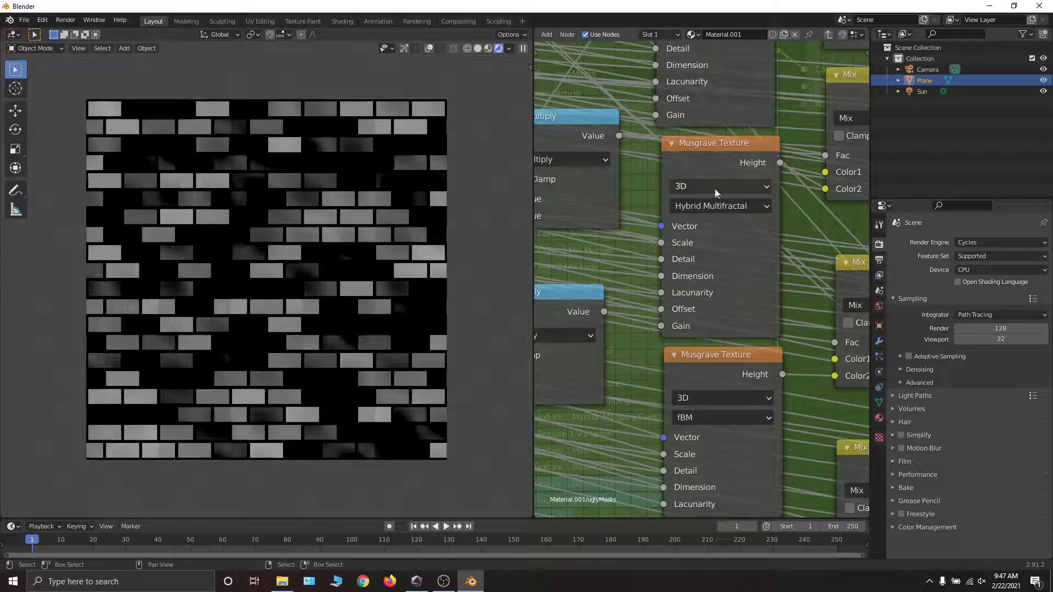
{"action": "middle_click_drag", "start_coordinate": [671, 212], "coordinate": [712, 184]}
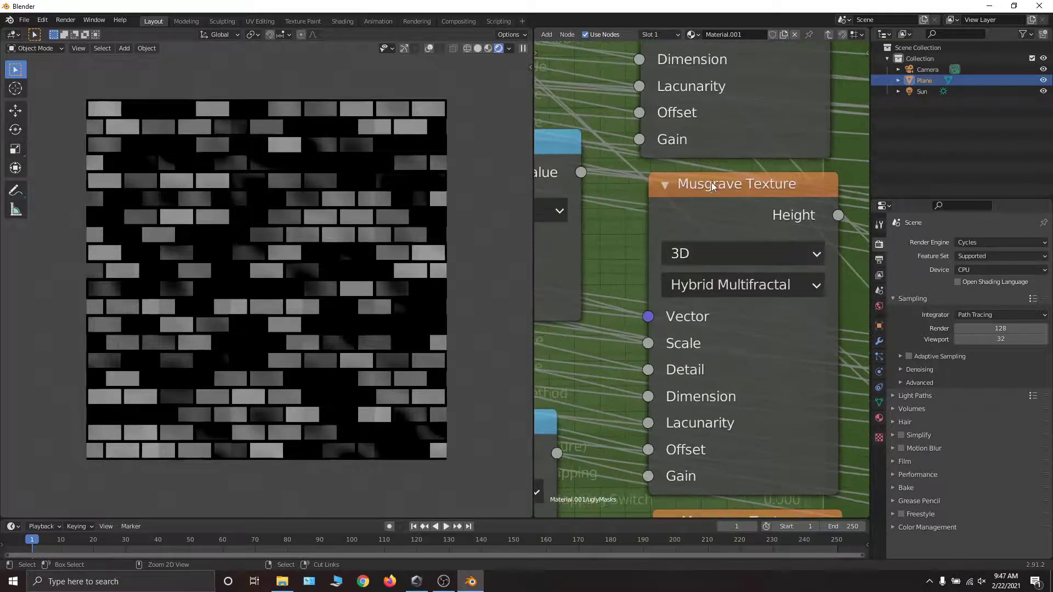
{"action": "left_click", "coordinate": [715, 251]}
{"action": "left_click", "coordinate": [715, 251]}
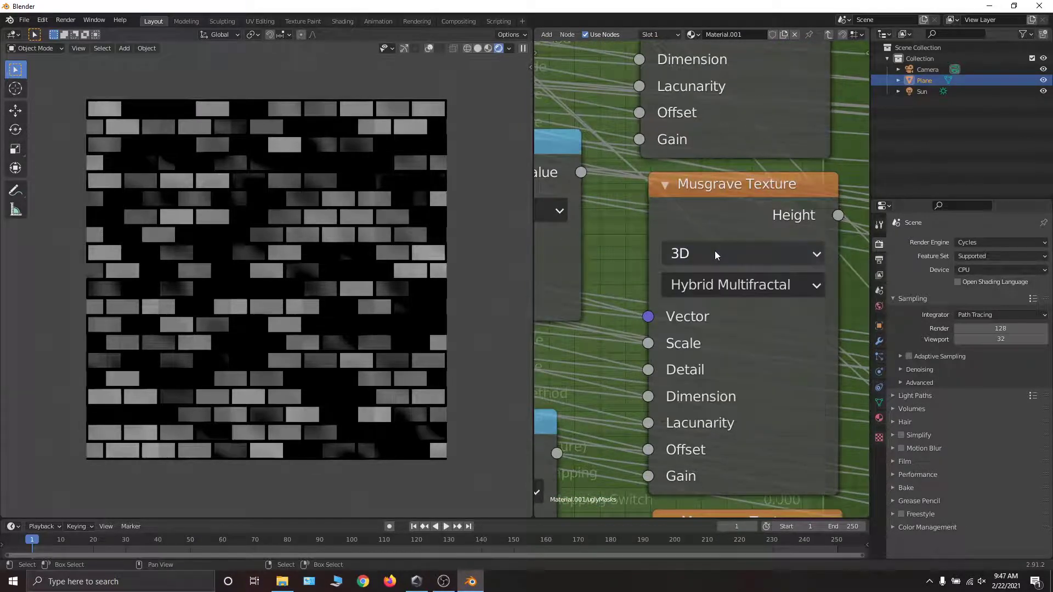
{"action": "middle_click_drag", "start_coordinate": [730, 216], "coordinate": [687, 341]}
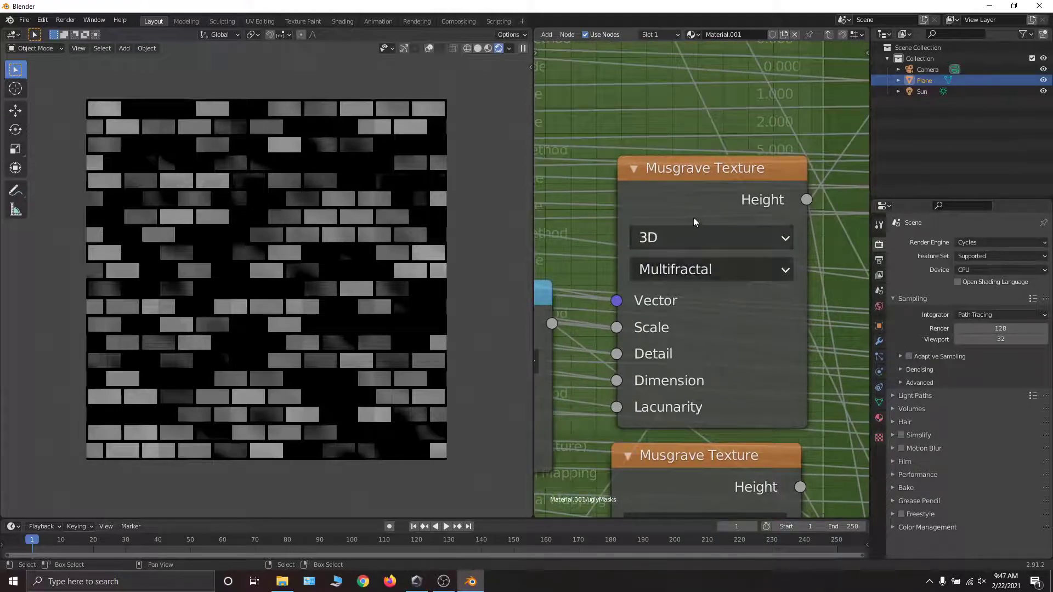
{"action": "scroll", "coordinate": [713, 269], "scroll_direction": "down", "scroll_amount": 2}
{"action": "middle_click_drag", "start_coordinate": [722, 340], "coordinate": [719, 194]}
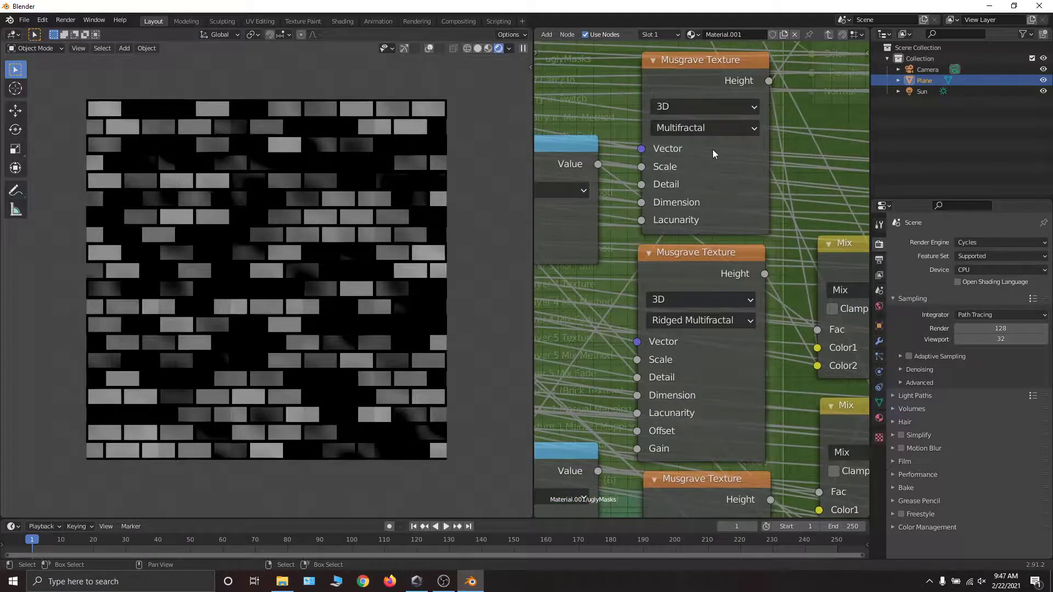
{"action": "left_click", "coordinate": [703, 127]}
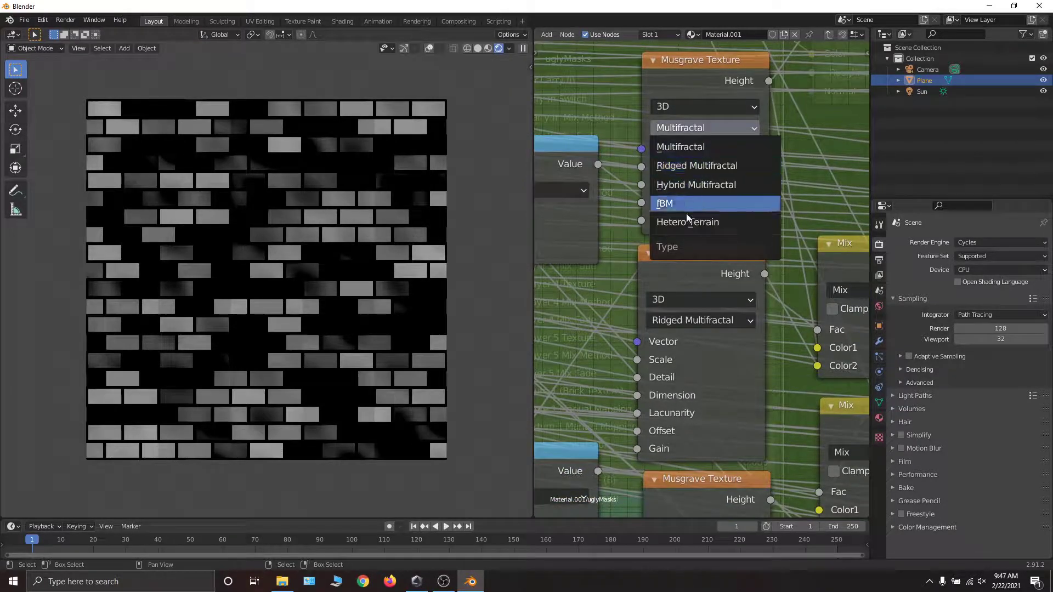
{"action": "middle_click_drag", "start_coordinate": [610, 340], "coordinate": [608, 243]}
{"action": "scroll", "coordinate": [608, 244], "scroll_direction": "down", "scroll_amount": 5}
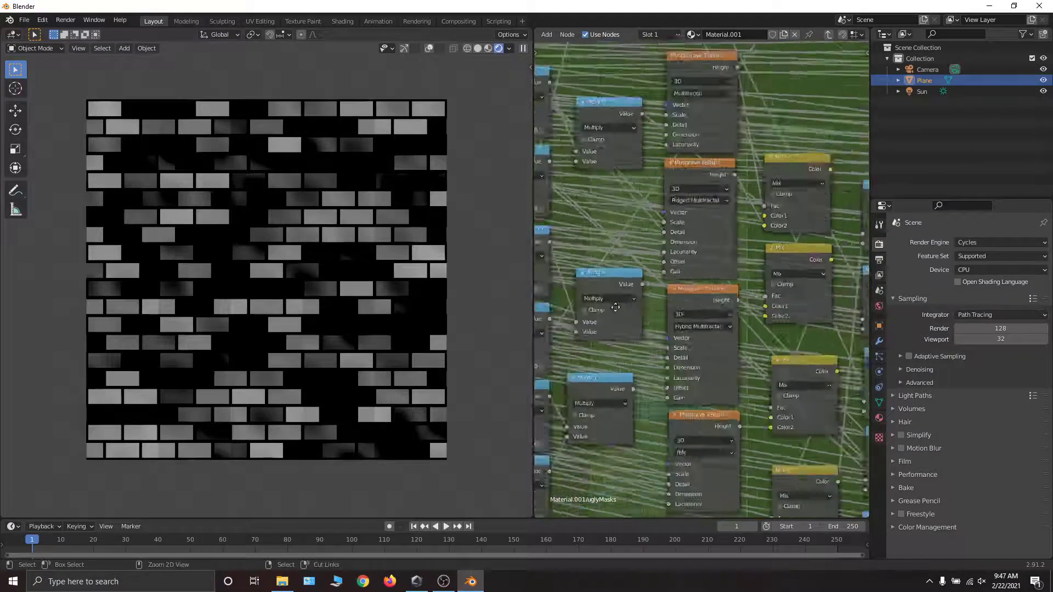
{"action": "middle_click_drag", "start_coordinate": [629, 321], "coordinate": [626, 340]}
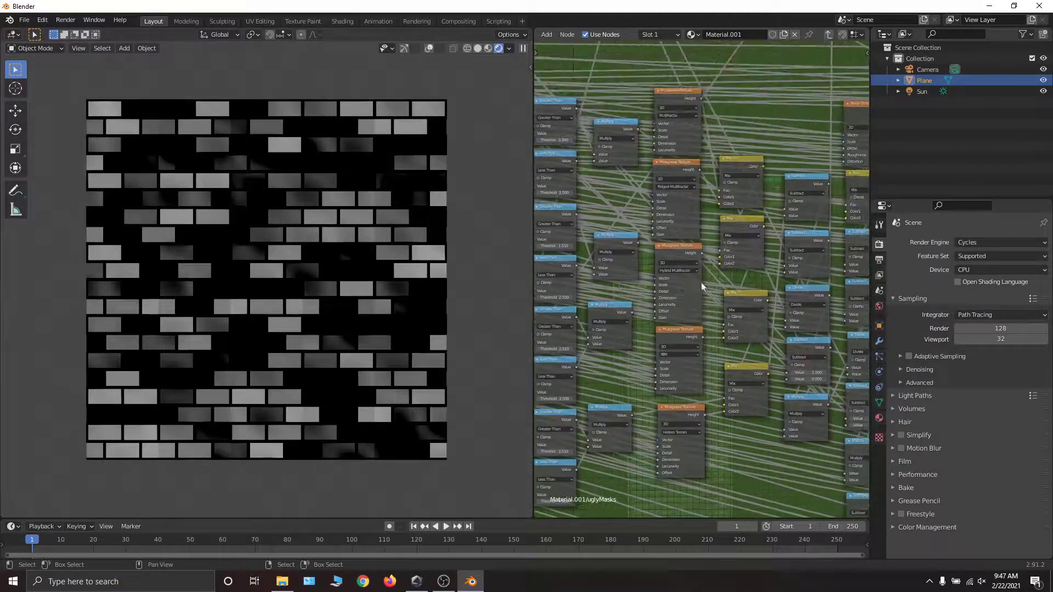
- Examine the column of Voronoi Texture nodes with their different feature and distance metric combinations
{"action": "middle_click_drag", "start_coordinate": [733, 257], "coordinate": [655, 281]}
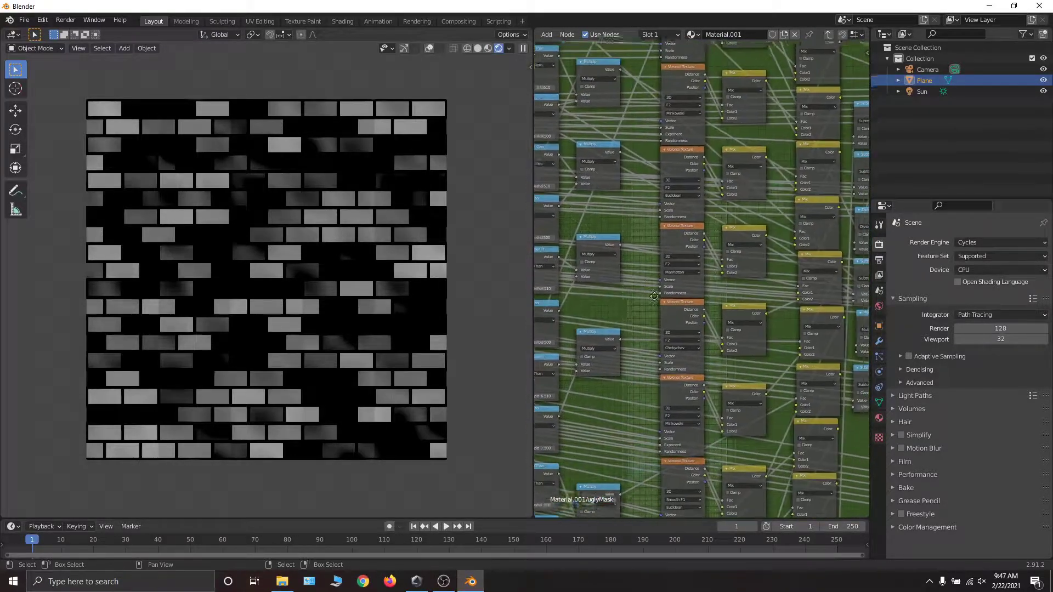
{"action": "scroll", "coordinate": [695, 236], "scroll_direction": "down", "scroll_amount": 5}
{"action": "middle_click_drag", "start_coordinate": [696, 236], "coordinate": [670, 319]}
{"action": "middle_click_drag", "start_coordinate": [726, 273], "coordinate": [731, 204]}
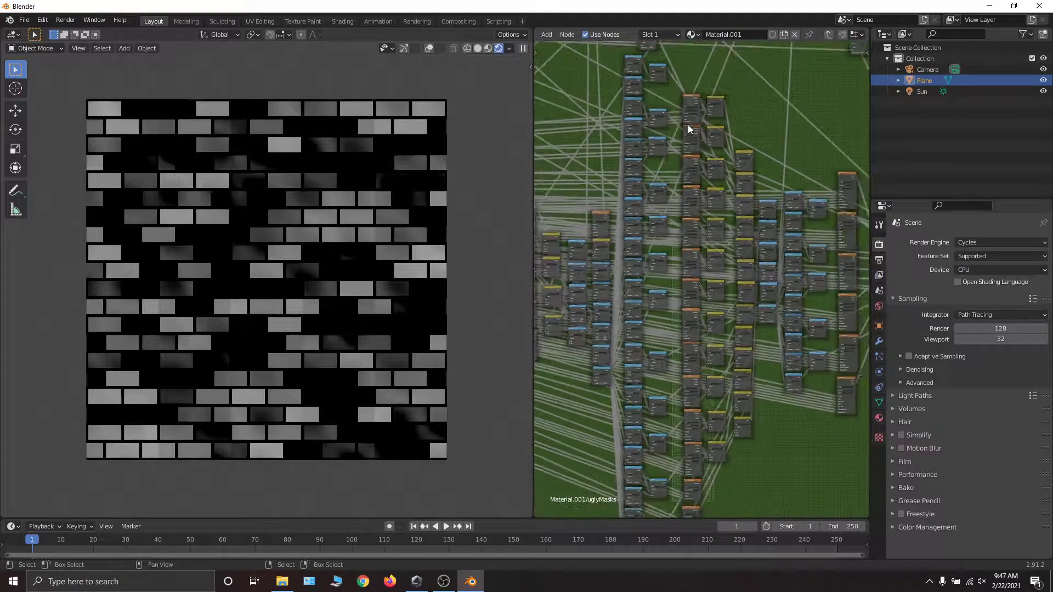
- Examine the Wave Texture nodes inside uglyMasks, including the direction options for Bands and Rings
{"action": "middle_click_drag", "start_coordinate": [731, 304], "coordinate": [600, 328]}
{"action": "middle_click_drag", "start_coordinate": [744, 325], "coordinate": [798, 434]}
{"action": "middle_click_drag", "start_coordinate": [793, 279], "coordinate": [790, 454]}
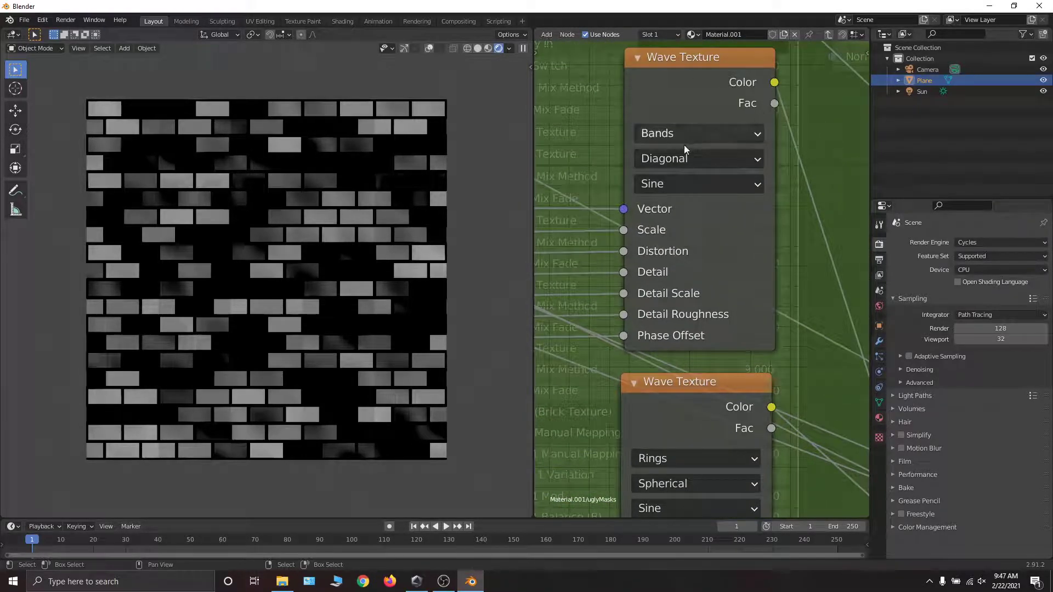
{"action": "left_click", "coordinate": [684, 158]}
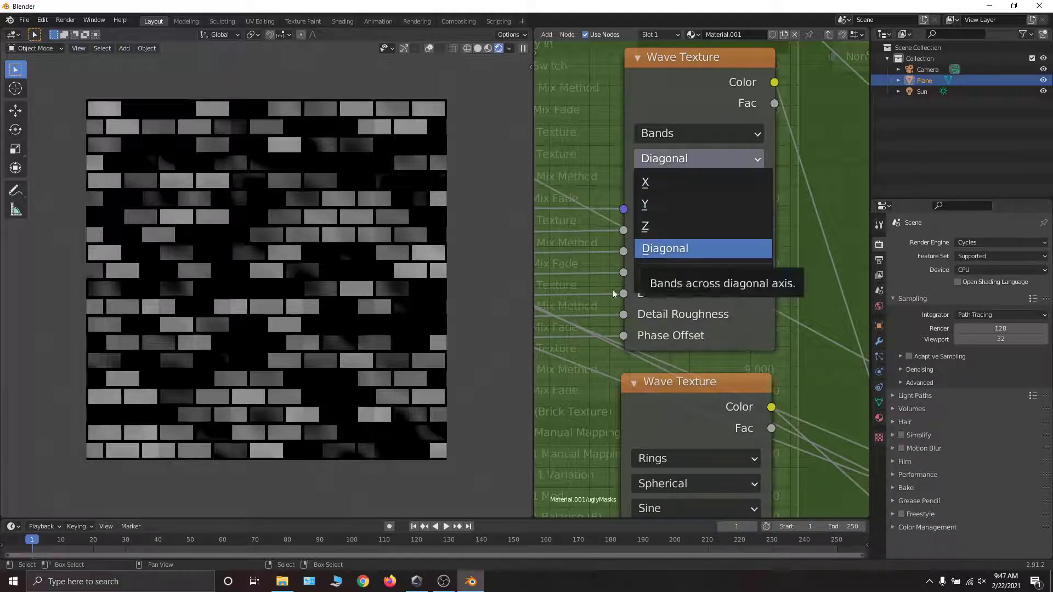
{"action": "middle_click_drag", "start_coordinate": [581, 416], "coordinate": [617, 265]}
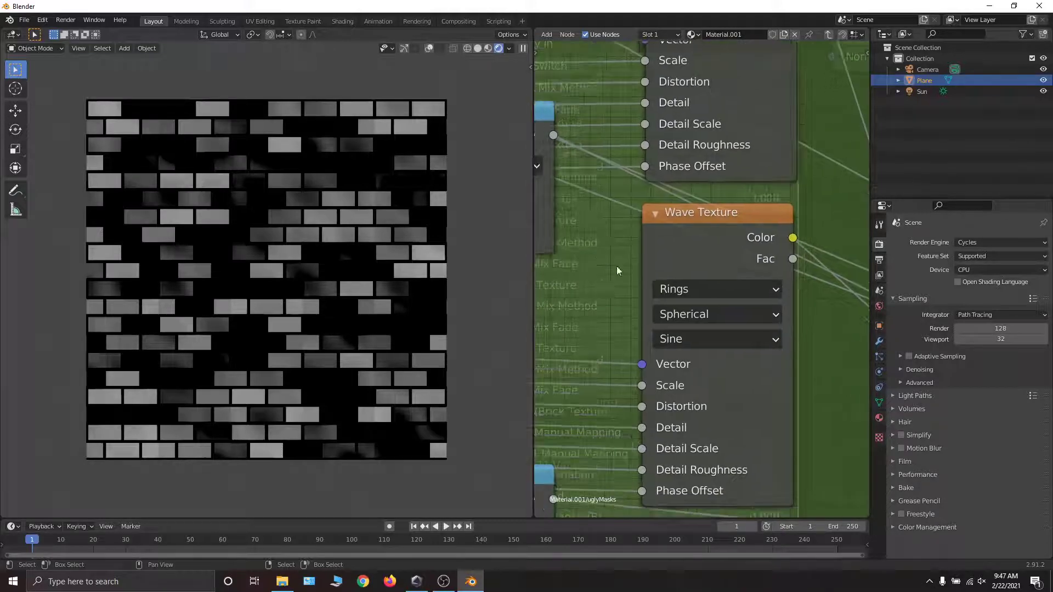
{"action": "left_click", "coordinate": [693, 314]}
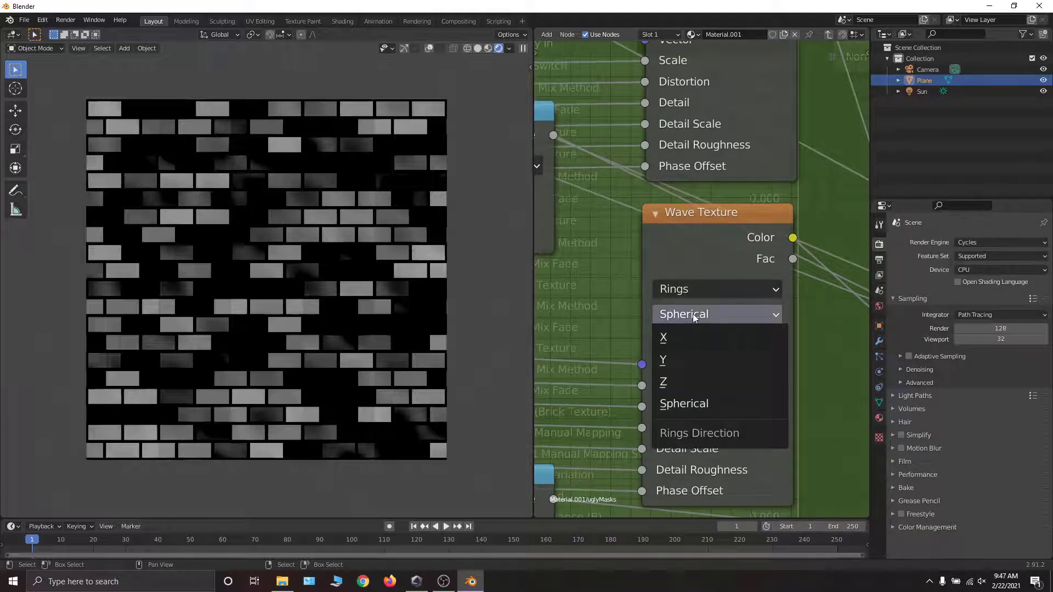
{"action": "scroll", "coordinate": [604, 255], "scroll_direction": "down", "scroll_amount": 5}
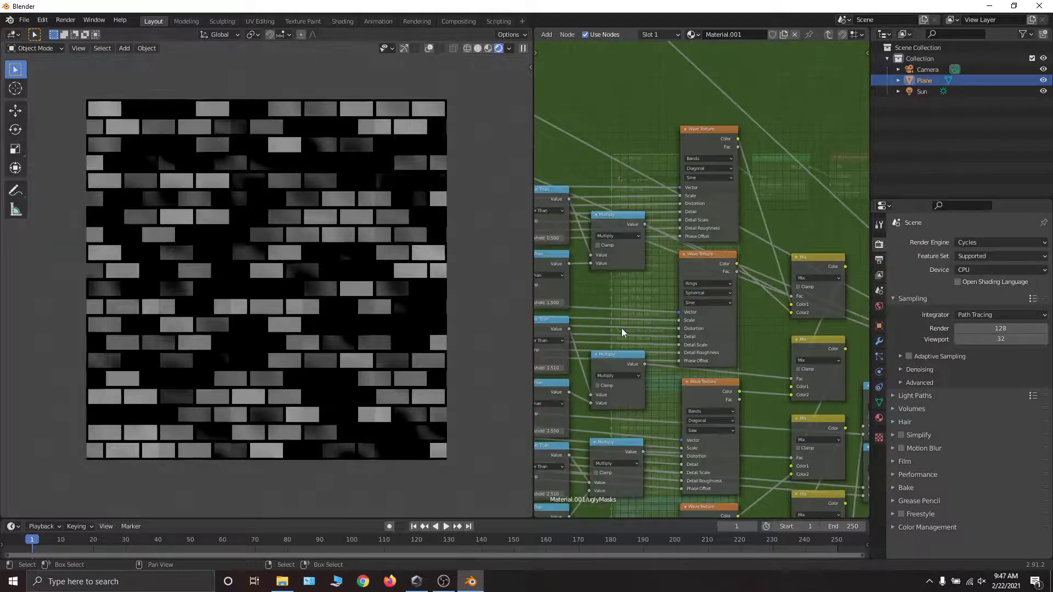
{"action": "middle_click_drag", "start_coordinate": [621, 328], "coordinate": [651, 250]}
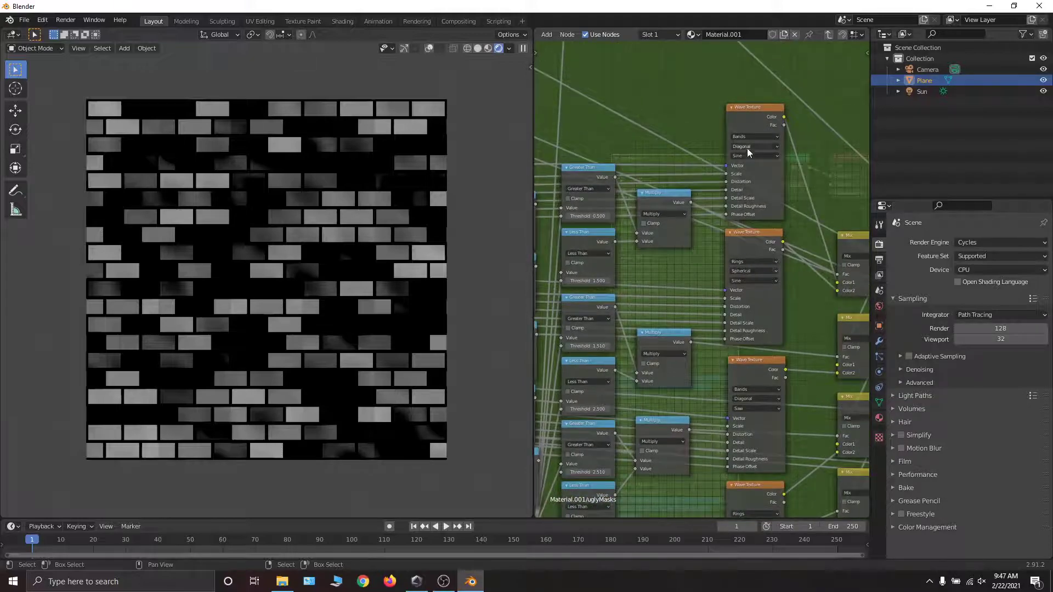
- Exit the uglyMasks group from its Brick Texture nodes back to the material's node tree
{"action": "middle_click_drag", "start_coordinate": [706, 376], "coordinate": [912, 271]}
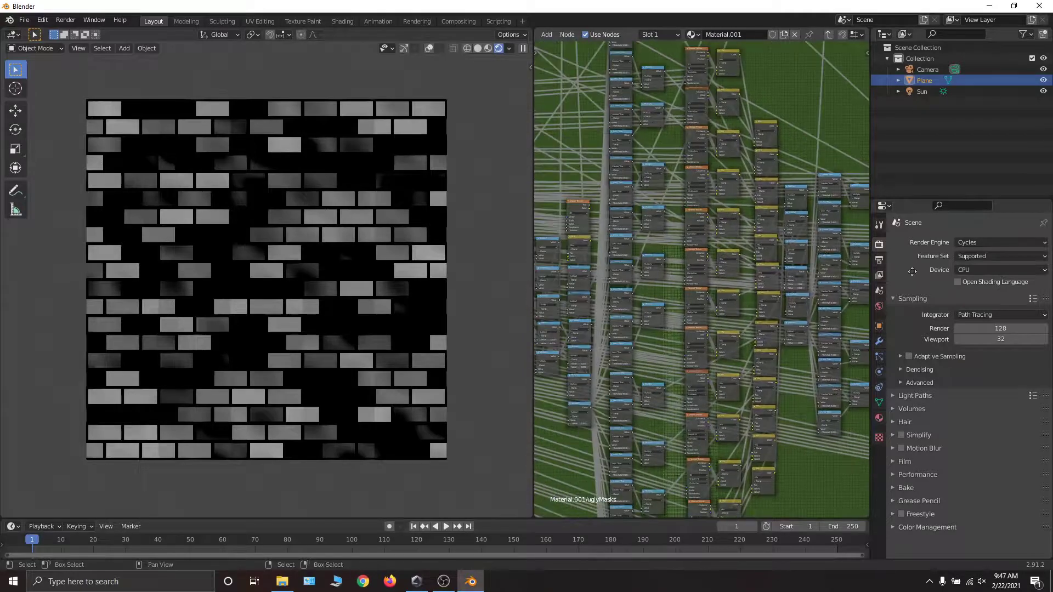
{"action": "mouse_move", "coordinate": [565, 263]}
{"action": "middle_mouse_down"}
{"action": "mouse_move", "coordinate": [779, 280]}
{"action": "mouse_move", "coordinate": [982, 278]}
{"action": "middle_mouse_up"}
{"action": "middle_click_drag", "start_coordinate": [648, 274], "coordinate": [807, 272]}
{"action": "middle_click_drag", "start_coordinate": [540, 166], "coordinate": [646, 171]}
{"action": "mouse_move", "coordinate": [703, 108]}
{"action": "middle_mouse_down", "text": "ctrl"}
{"action": "mouse_move", "coordinate": [698, 145]}
{"action": "mouse_move", "coordinate": [684, 145]}
{"action": "mouse_move", "coordinate": [707, 295]}
{"action": "mouse_move", "coordinate": [717, 111]}
{"action": "middle_mouse_up", "text": "ctrl"}
{"action": "middle_click_drag", "start_coordinate": [613, 376], "coordinate": [716, 238]}
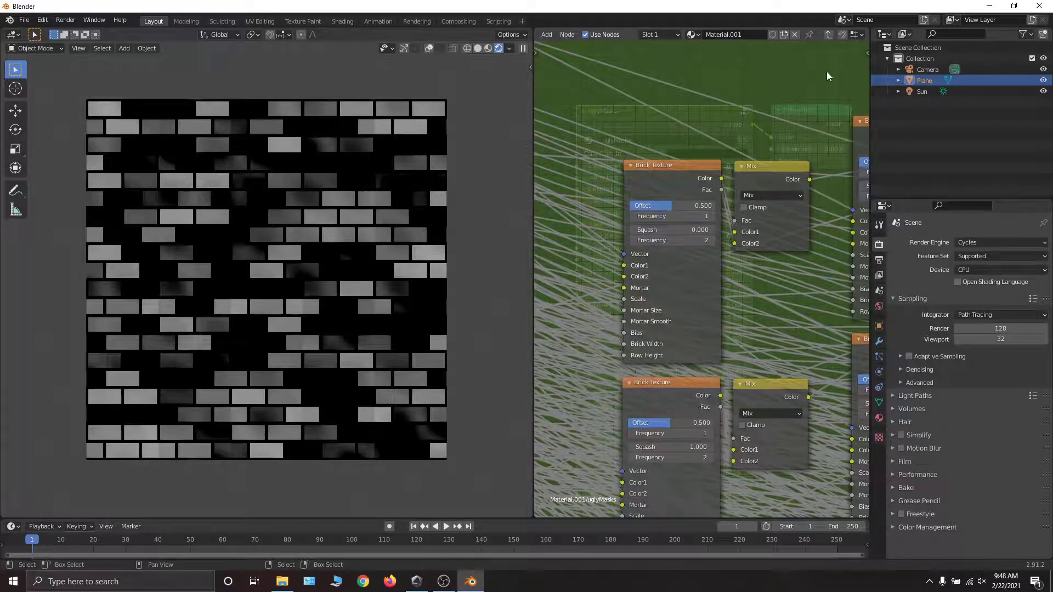
{"action": "left_click", "coordinate": [826, 34]}
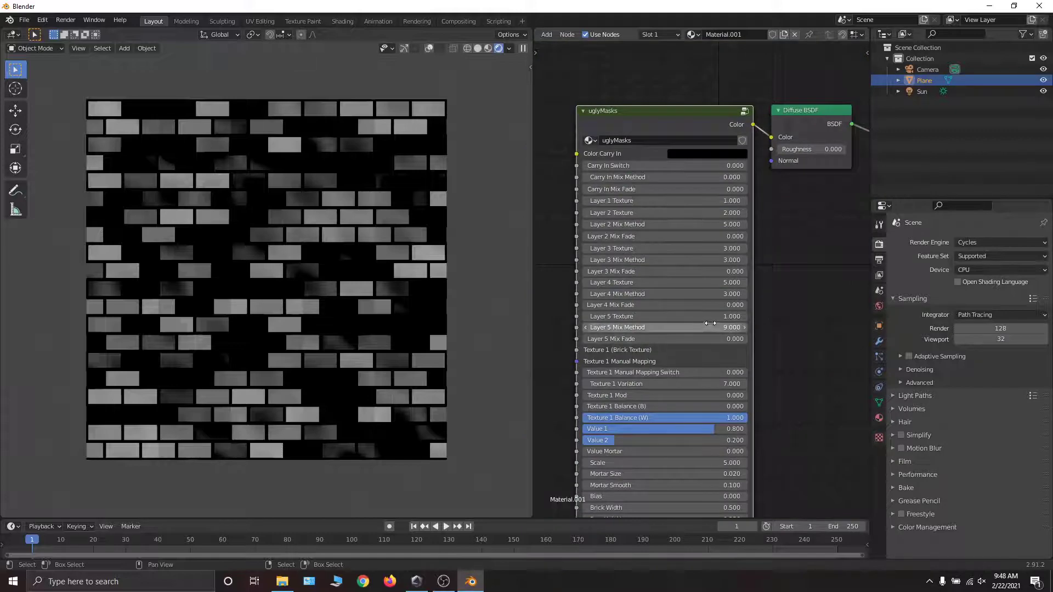
- Set the Layer 2, Layer 3, Layer 4 and Layer 5 Mix Method values of the uglyMasks node to 0
{"action": "middle_click_drag", "start_coordinate": [716, 346], "coordinate": [690, 320]}
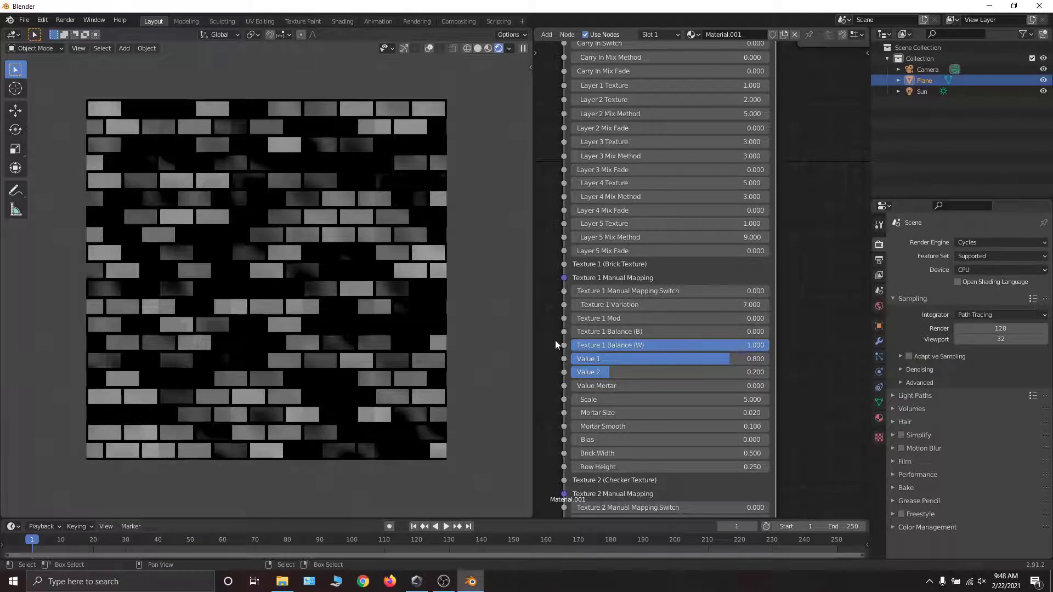
{"action": "middle_click_drag", "start_coordinate": [663, 427], "coordinate": [676, 363]}
{"action": "scroll", "coordinate": [677, 360], "scroll_direction": "up", "scroll_amount": 3}
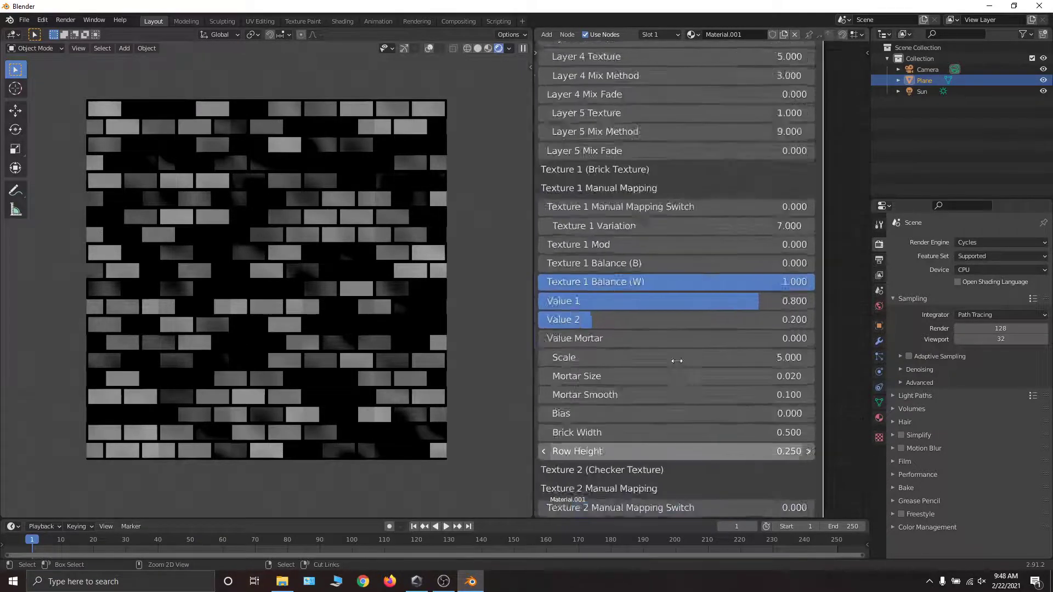
{"action": "middle_click_drag", "start_coordinate": [633, 313], "coordinate": [688, 309]}
{"action": "scroll", "coordinate": [695, 288], "scroll_direction": "down", "scroll_amount": 4}
{"action": "scroll", "coordinate": [713, 285], "scroll_direction": "up", "scroll_amount": 2}
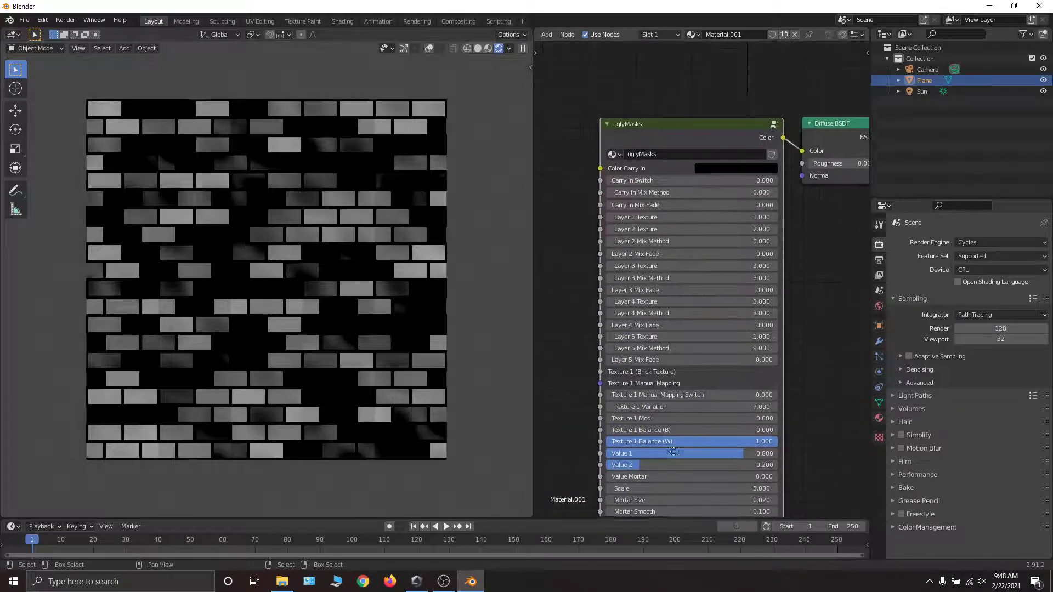
{"action": "left_click", "coordinate": [724, 241]}
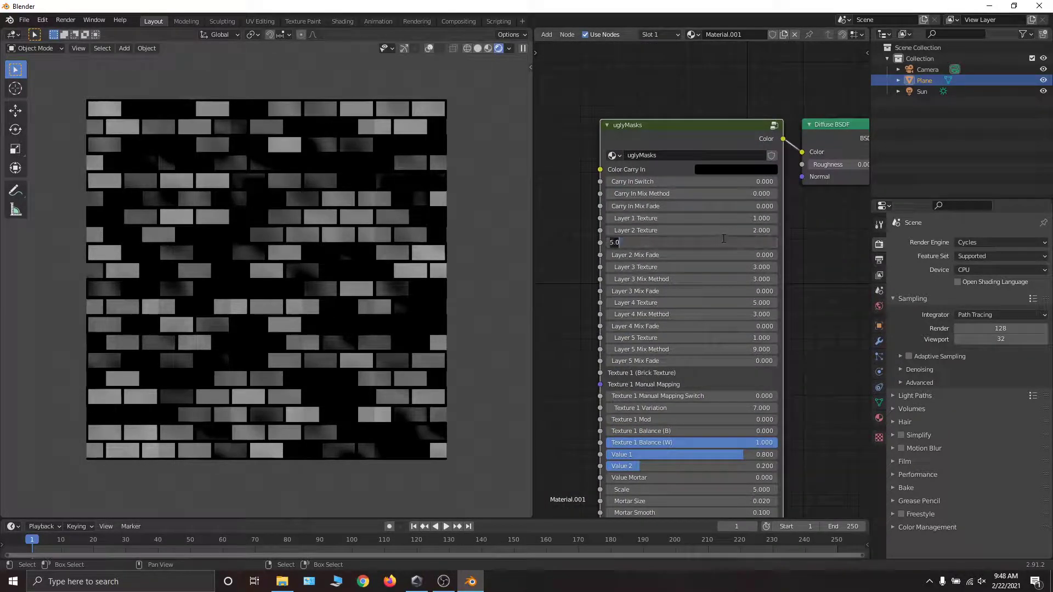
{"action": "type", "text": "0"}
{"action": "left_click", "coordinate": [713, 279]}
{"action": "type", "text": "0"}
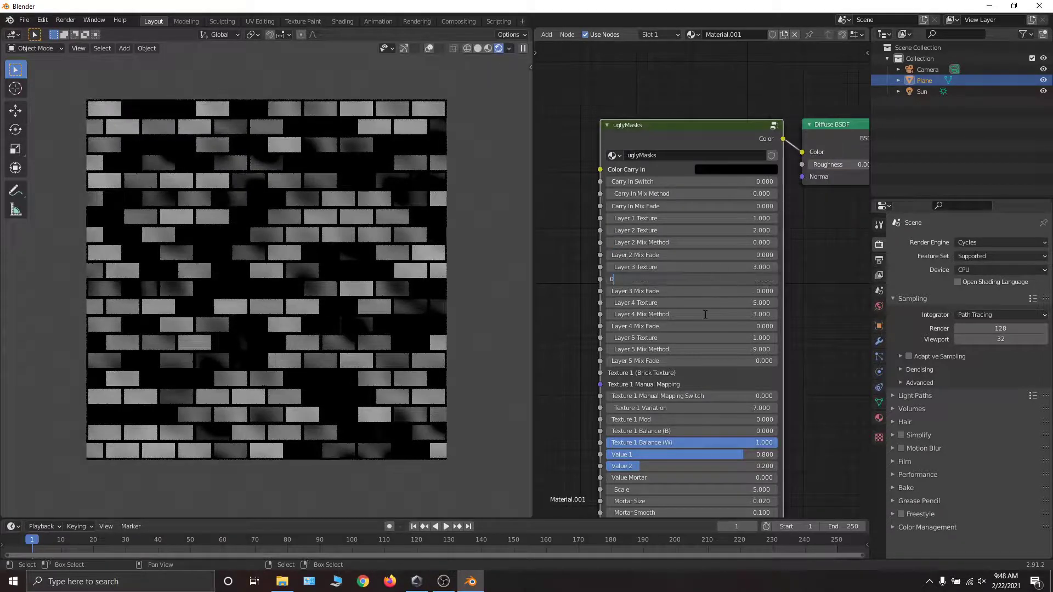
{"action": "left_click", "coordinate": [706, 315]}
{"action": "type", "text": "0"}
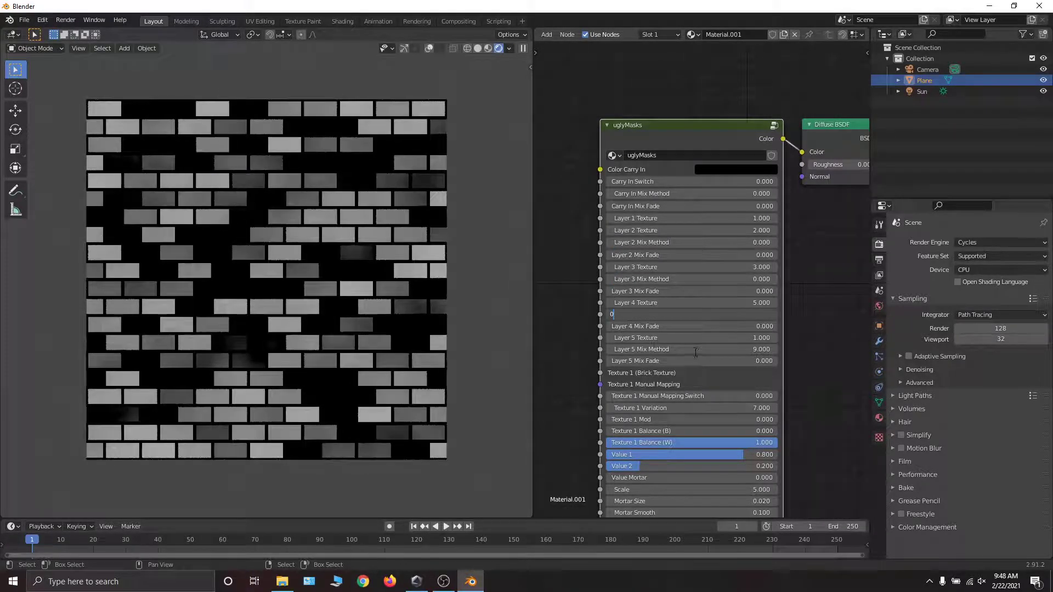
{"action": "left_click", "coordinate": [696, 350]}
{"action": "type", "text": "0"}
{"action": "key", "text": "Return"}
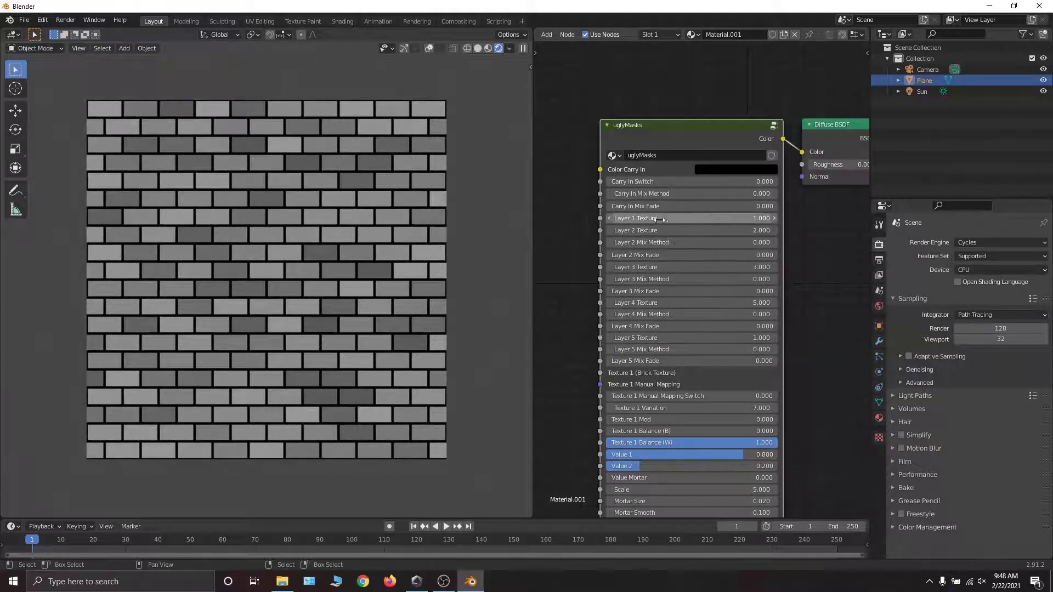
- Try Texture 1 Variation values 1, 2 and 3 in turn to preview the first brick patterns
{"action": "middle_click_drag", "start_coordinate": [694, 374], "coordinate": [697, 270]}
{"action": "scroll", "coordinate": [670, 244], "scroll_direction": "up", "scroll_amount": 5}
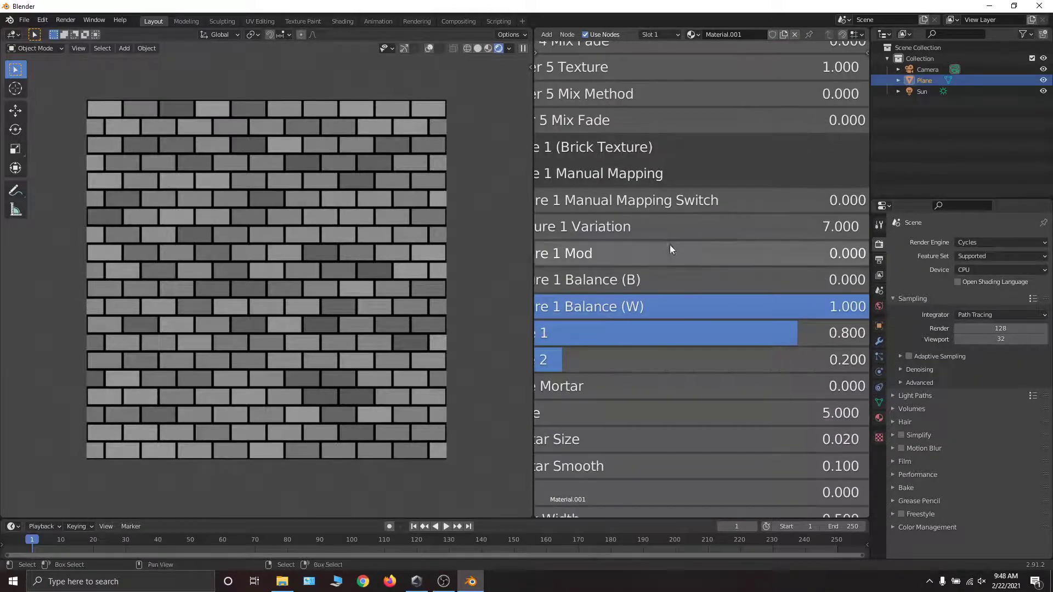
{"action": "scroll", "coordinate": [669, 245], "scroll_direction": "down", "scroll_amount": 4}
{"action": "scroll", "coordinate": [668, 238], "scroll_direction": "up", "scroll_amount": 3}
{"action": "middle_click_drag", "start_coordinate": [667, 238], "coordinate": [694, 250]}
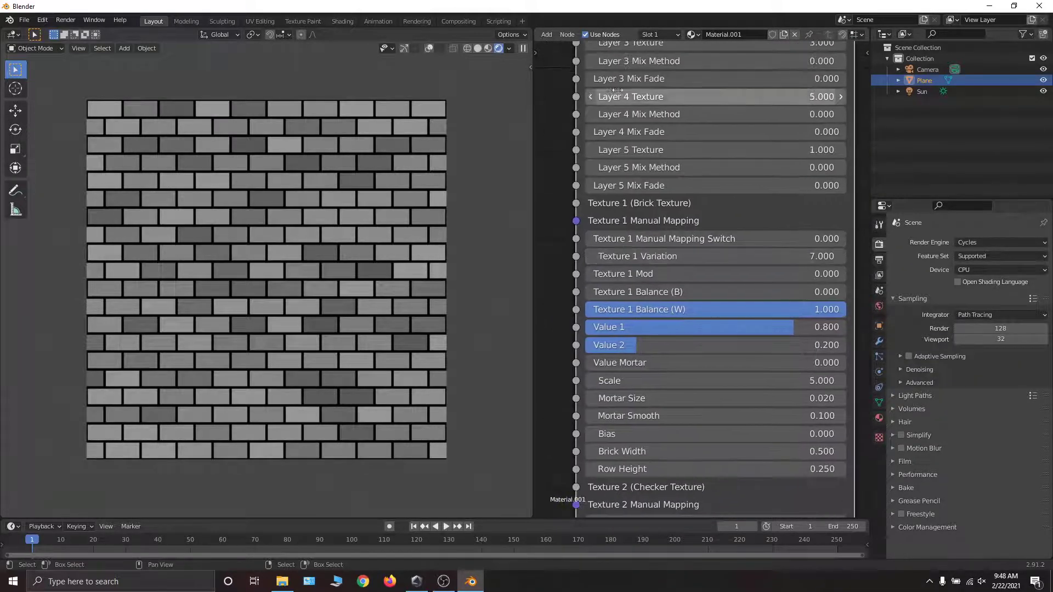
{"action": "left_click", "coordinate": [648, 253]}
{"action": "type", "text": "1"}
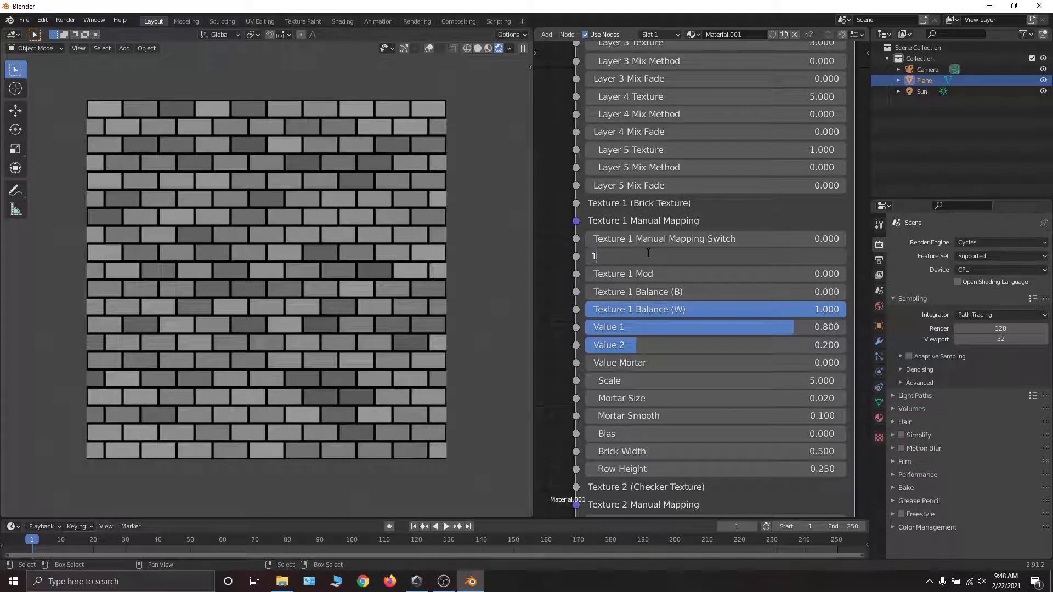
{"action": "key", "text": "Return"}
{"action": "key", "text": "Return"}
{"action": "type", "text": "2"}
{"action": "key", "text": "Return"}
{"action": "key", "text": "Return"}
{"action": "type", "text": "3"}
{"action": "key", "text": "Return"}
- Try Texture 1 Variation values 4, 5 and 6 in turn on the uglyMasks node
{"action": "key", "text": "Return"}
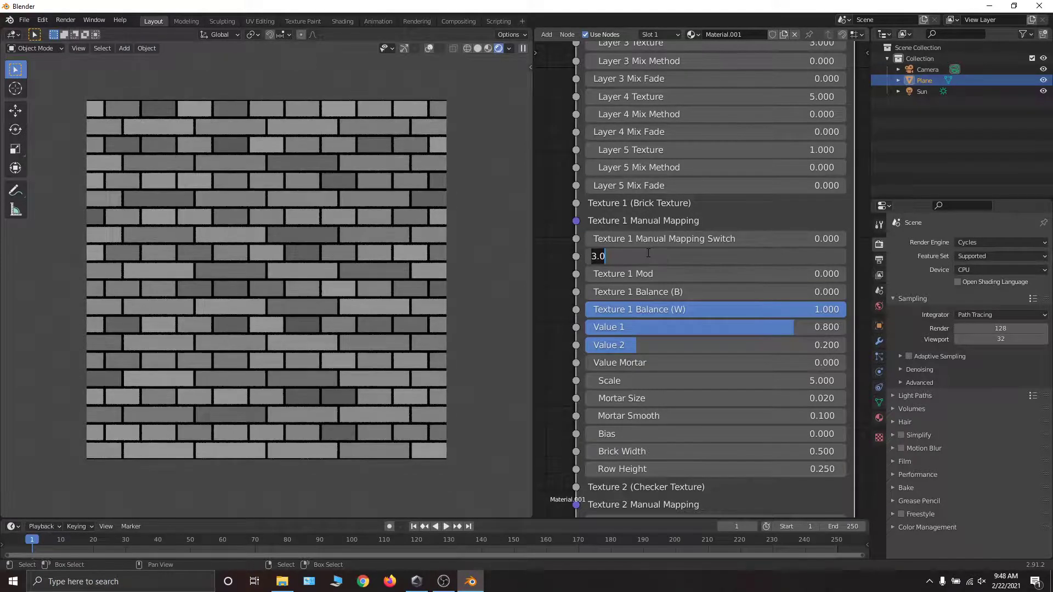
{"action": "type", "text": "4"}
{"action": "key", "text": "Return"}
{"action": "key", "text": "Return"}
{"action": "type", "text": "5"}
{"action": "key", "text": "Return"}
{"action": "key", "text": "Return"}
{"action": "type", "text": "6"}
{"action": "key", "text": "Return"}
- Try Texture 1 Variation values 7, 8, 9 and 10 in turn on the uglyMasks node
{"action": "key", "text": "Return"}
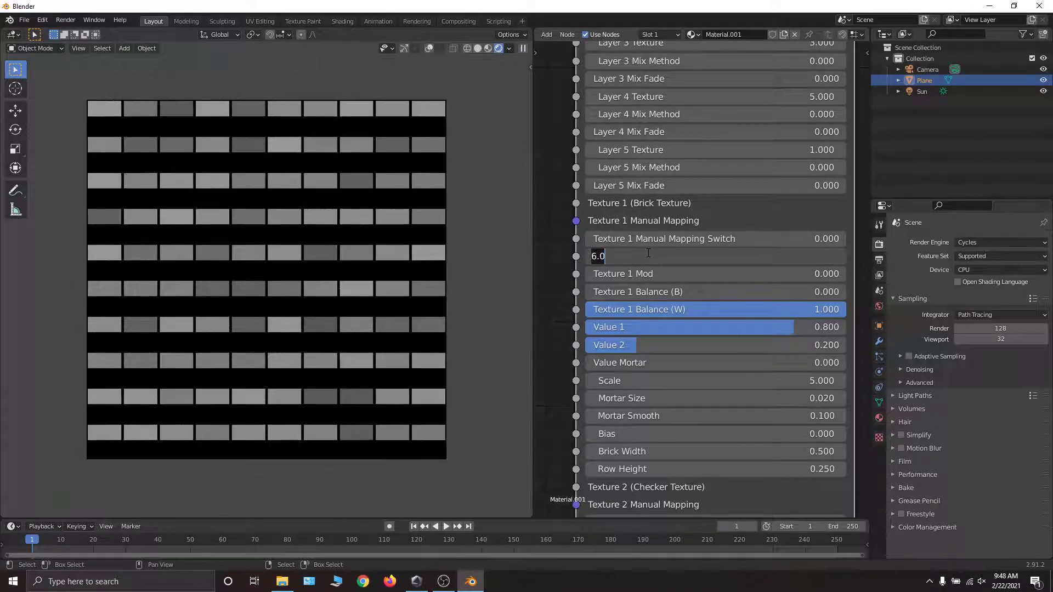
{"action": "type", "text": "7"}
{"action": "key", "text": "Return"}
{"action": "key", "text": "Return"}
{"action": "type", "text": "8"}
{"action": "key", "text": "Return"}
{"action": "key", "text": "Return"}
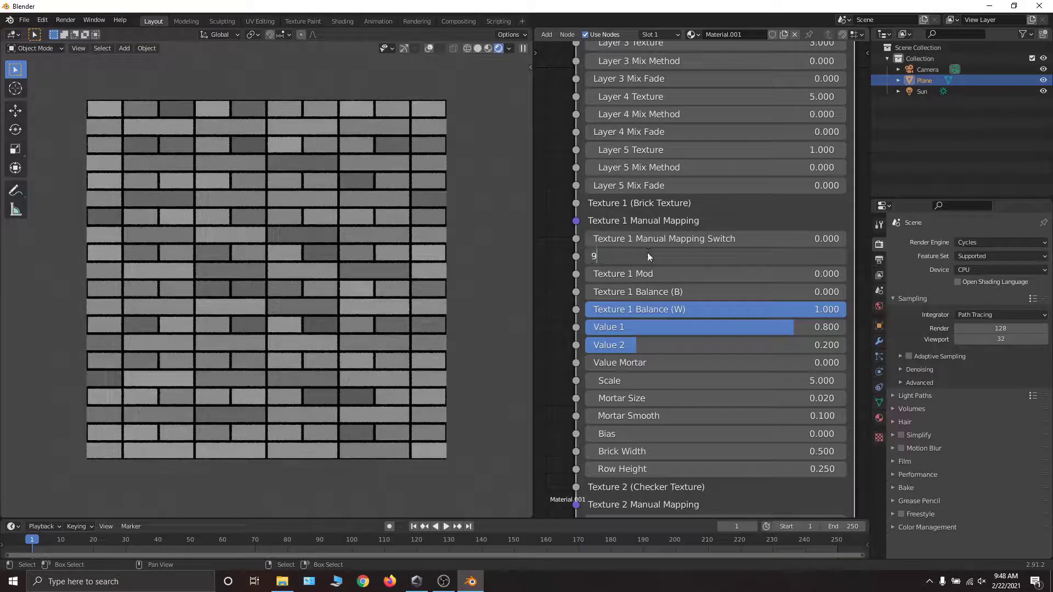
{"action": "type", "text": "9"}
{"action": "key", "text": "Return"}
{"action": "key", "text": "Return"}
{"action": "type", "text": "10"}
{"action": "key", "text": "Return"}
- Try Texture 1 Variation value 12, followed by 11, on the uglyMasks node
{"action": "key", "text": "Return"}
{"action": "type", "text": "1"}
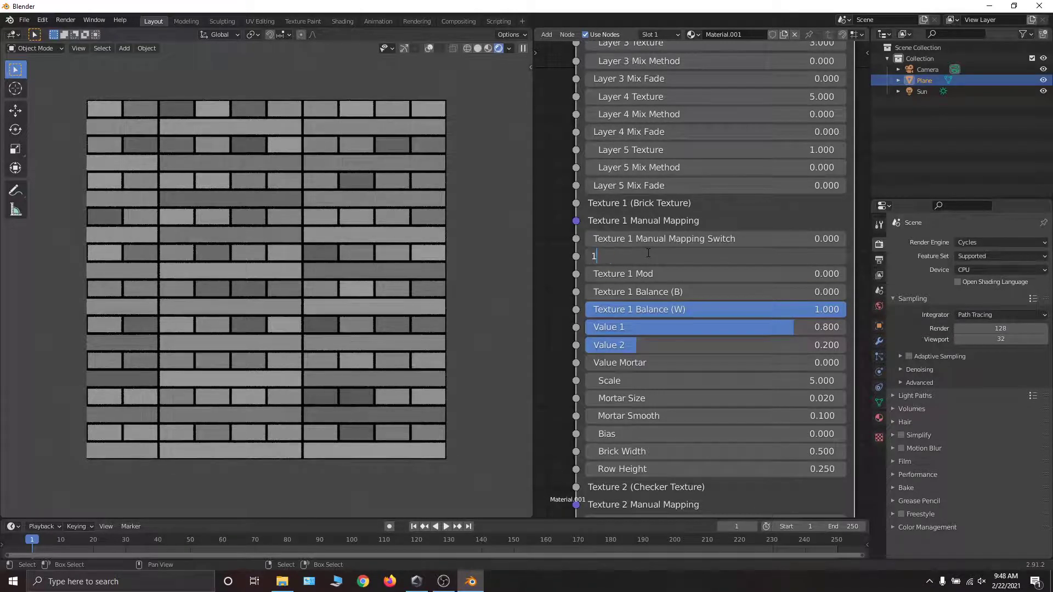
{"action": "type", "text": "2"}
{"action": "key", "text": "Return"}
{"action": "key", "text": "Return"}
{"action": "type", "text": "11"}
{"action": "key", "text": "Return"}
- Try Texture 1 Variation values 13, 14 and 15 in turn on the uglyMasks node
{"action": "key", "text": "Return"}
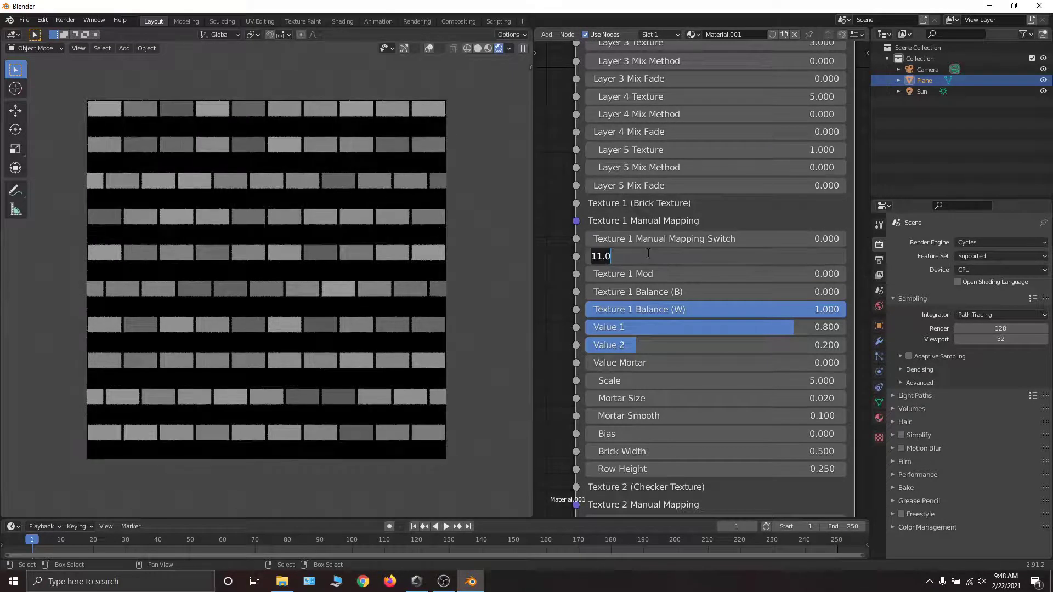
{"action": "type", "text": "13"}
{"action": "key", "text": "Return"}
{"action": "key", "text": "Return"}
{"action": "type", "text": "14"}
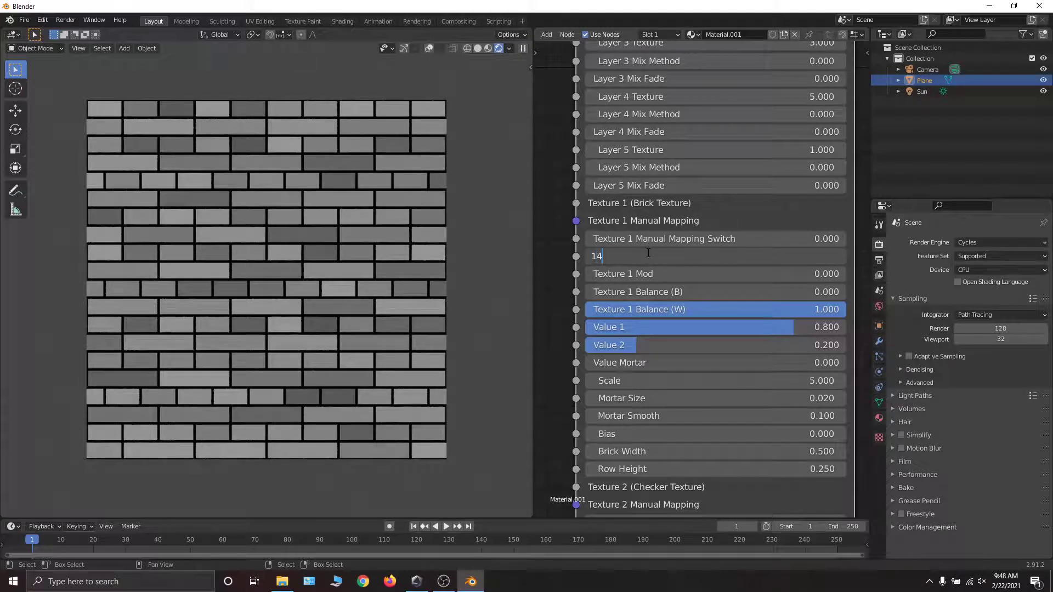
{"action": "key", "text": "Return"}
{"action": "key", "text": "Return"}
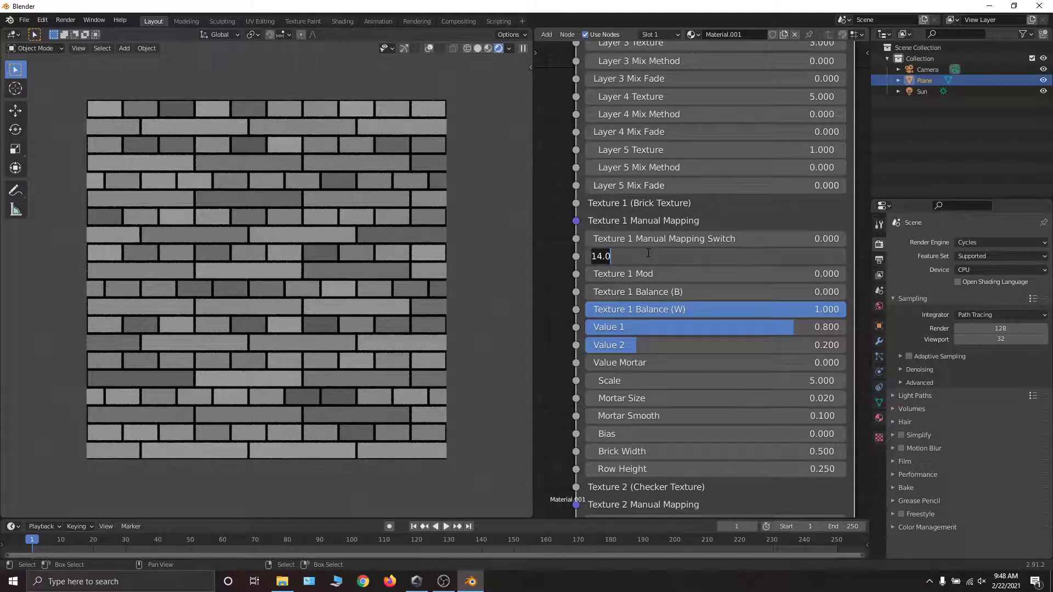
{"action": "type", "text": "15"}
{"action": "key", "text": "Return"}
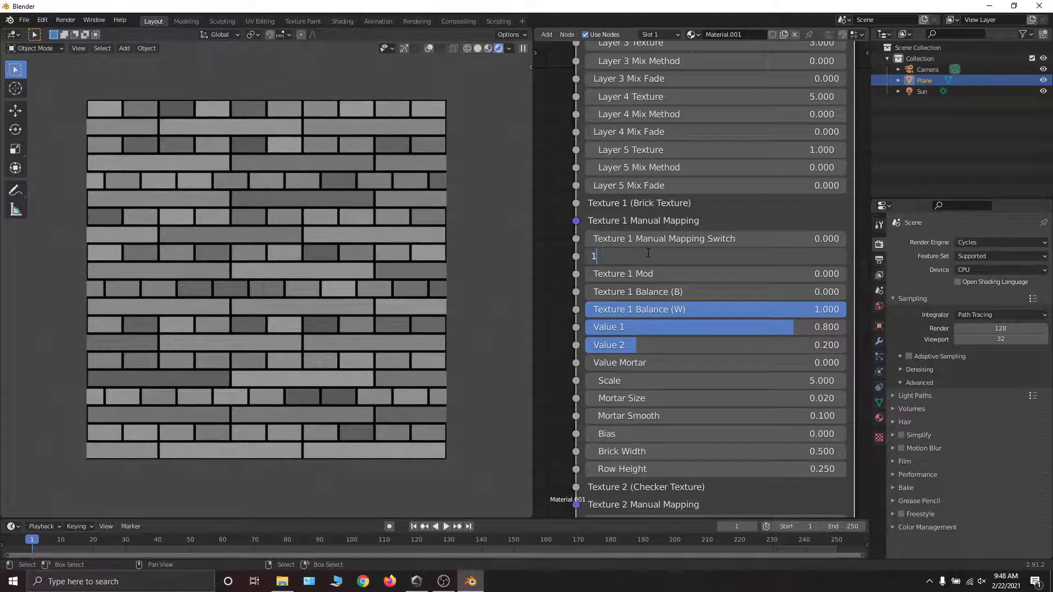
- Continue previewing the brick patterns with Texture 1 Variation values 17, 18 and 19
{"action": "type", "text": "0"}
{"action": "key", "text": "Return"}
{"action": "double_click", "coordinate": [648, 253]}
{"action": "type", "text": "17"}
{"action": "key", "text": "Return"}
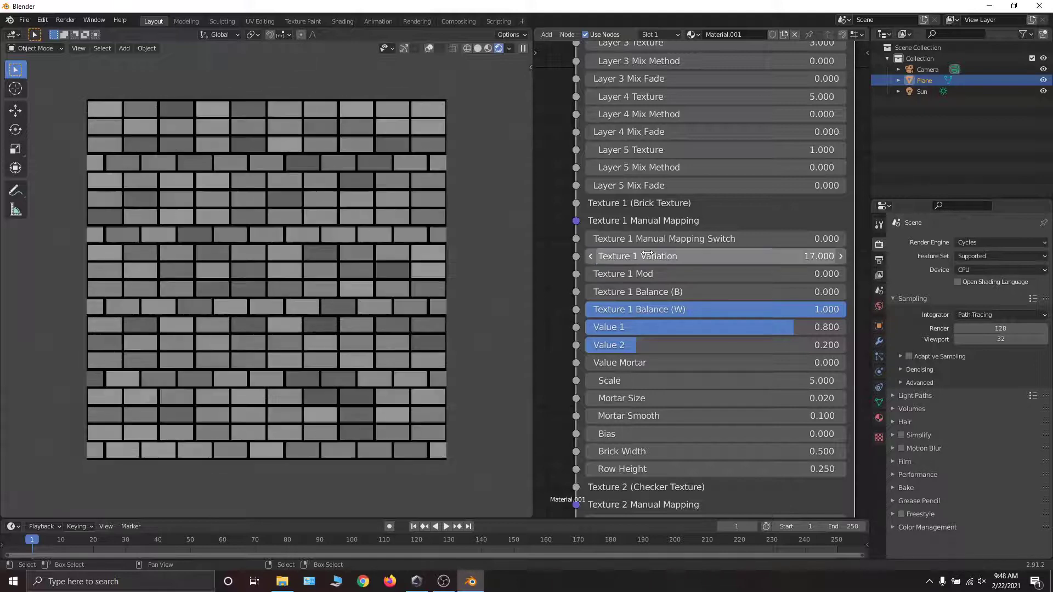
{"action": "double_click", "coordinate": [648, 253]}
{"action": "type", "text": "18"}
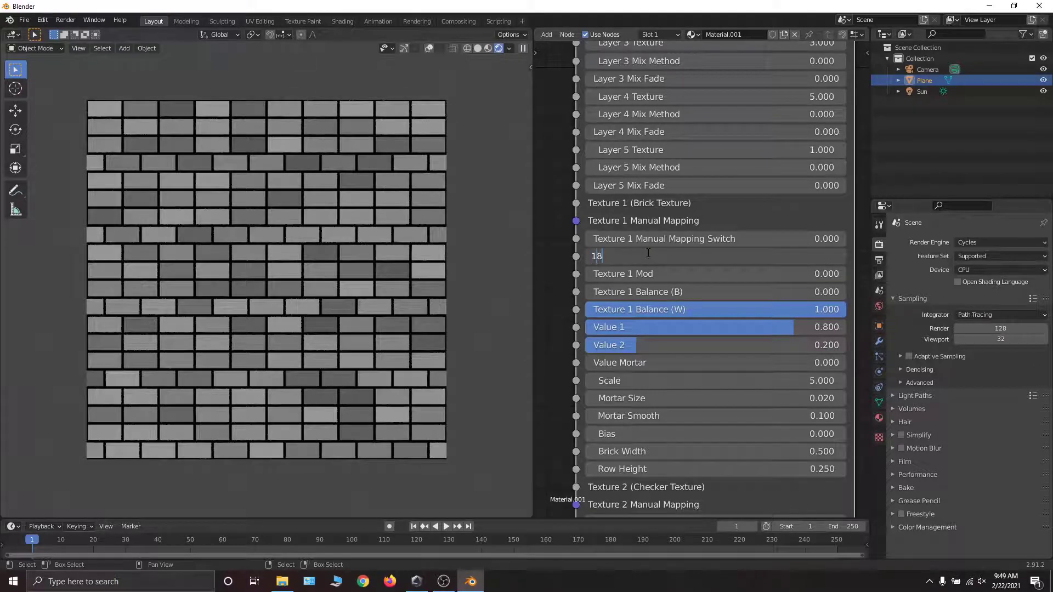
{"action": "key", "text": "Return"}
{"action": "double_click", "coordinate": [649, 253]}
{"action": "type", "text": "19"}
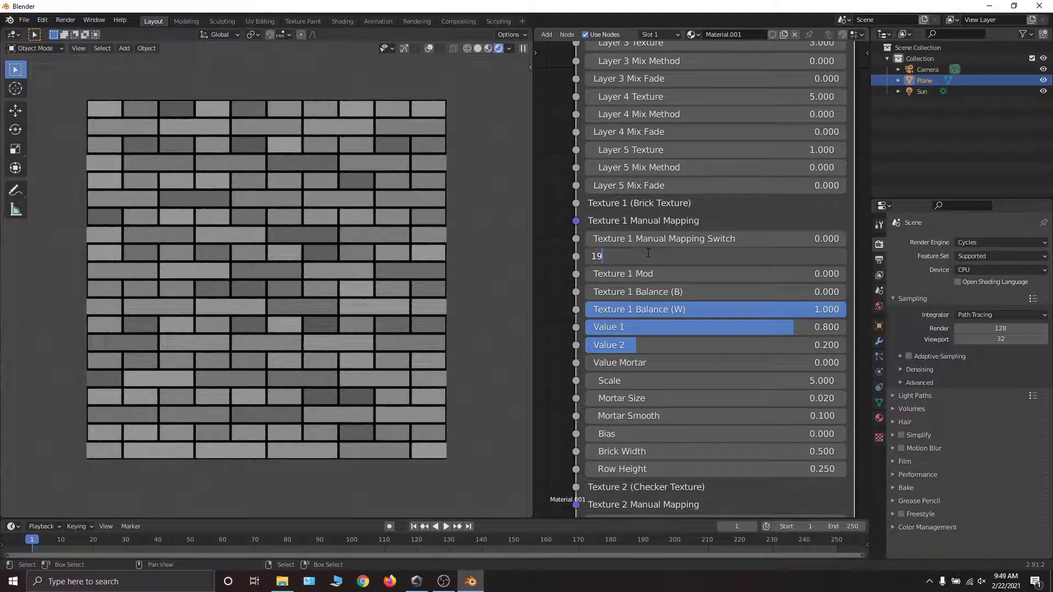
{"action": "key", "text": "Return"}
- Try Texture 1 Variation values 20, 21, 22 and 23 in turn on the uglyMasks node
{"action": "double_click", "coordinate": [648, 252]}
{"action": "type", "text": "1"}
{"action": "key", "text": "BackSpace"}
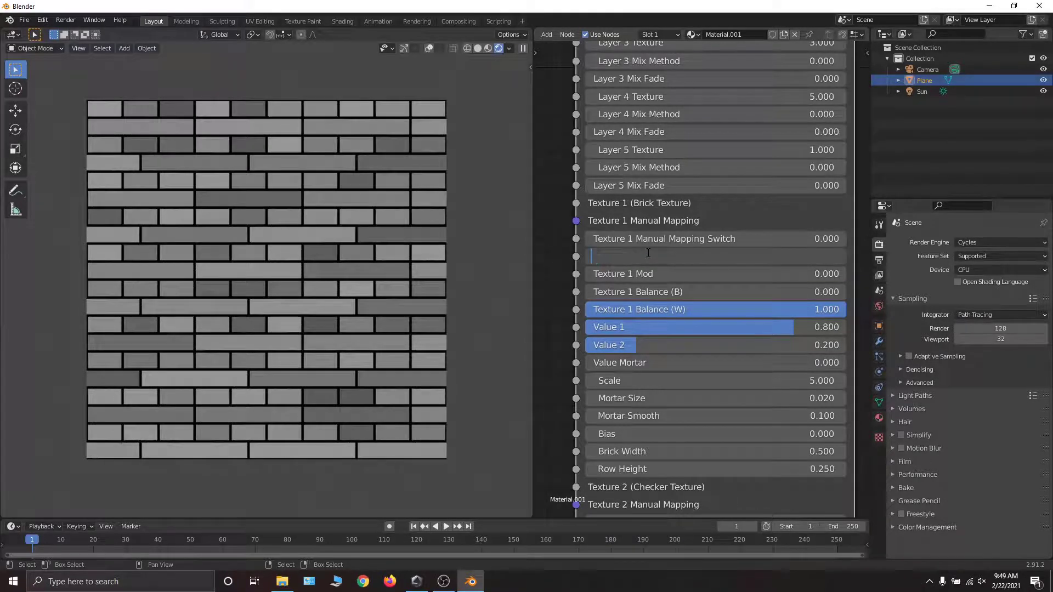
{"action": "type", "text": "20"}
{"action": "key", "text": "Return"}
{"action": "double_click", "coordinate": [648, 253]}
{"action": "type", "text": "21"}
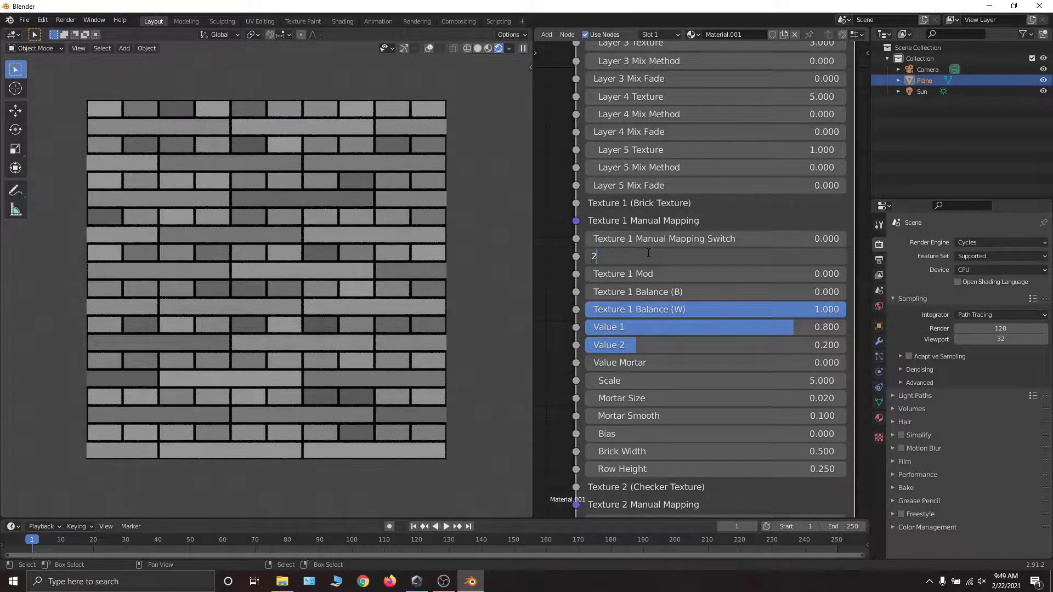
{"action": "key", "text": "Return"}
{"action": "double_click", "coordinate": [648, 253]}
{"action": "type", "text": "22"}
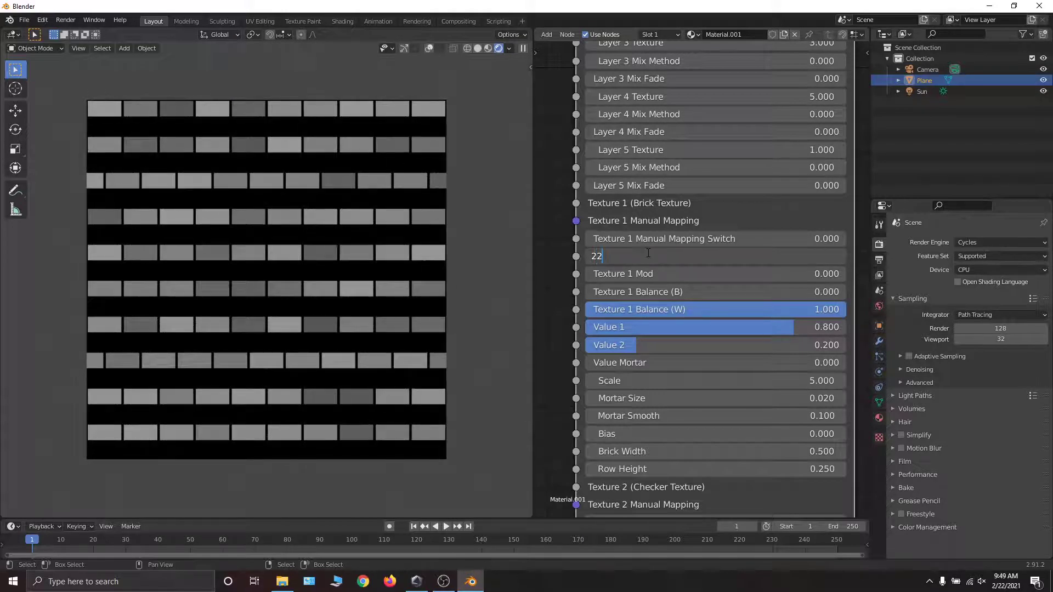
{"action": "key", "text": "Return"}
{"action": "double_click", "coordinate": [648, 253]}
{"action": "type", "text": "23"}
{"action": "key", "text": "Return"}
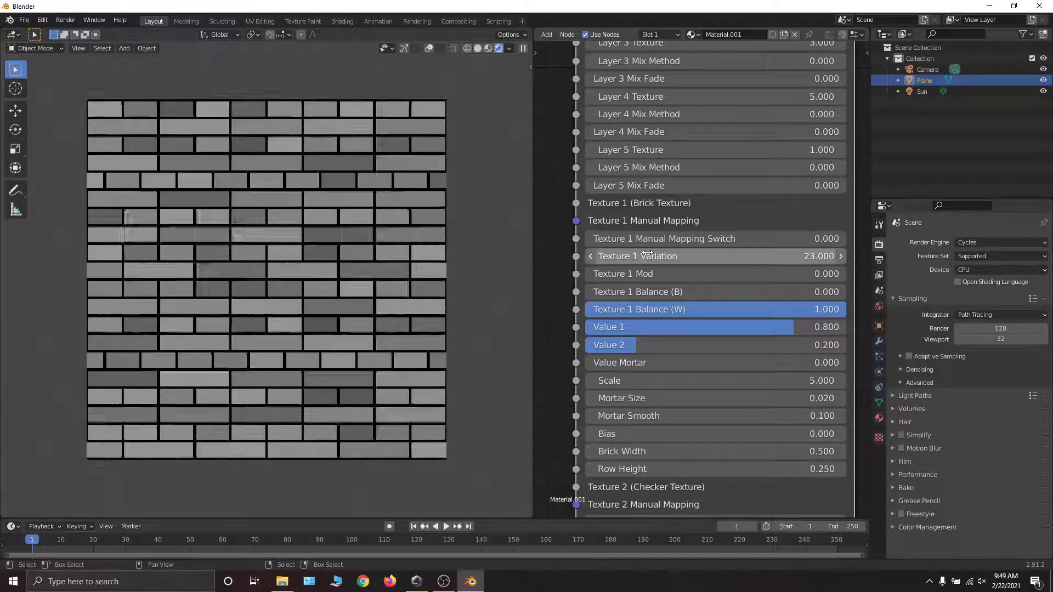
- Try Texture 1 Variation values 25, 24 and 1 in turn on the uglyMasks node
{"action": "double_click", "coordinate": [648, 253]}
{"action": "type", "text": "25"}
{"action": "key", "text": "Return"}
{"action": "double_click", "coordinate": [649, 253]}
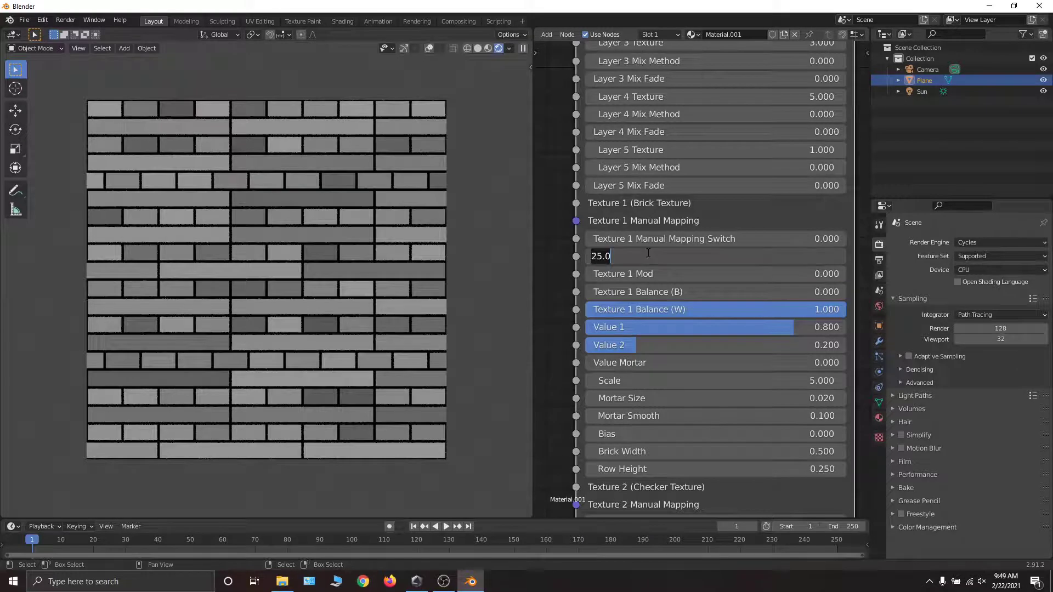
{"action": "type", "text": "24"}
{"action": "key", "text": "Return"}
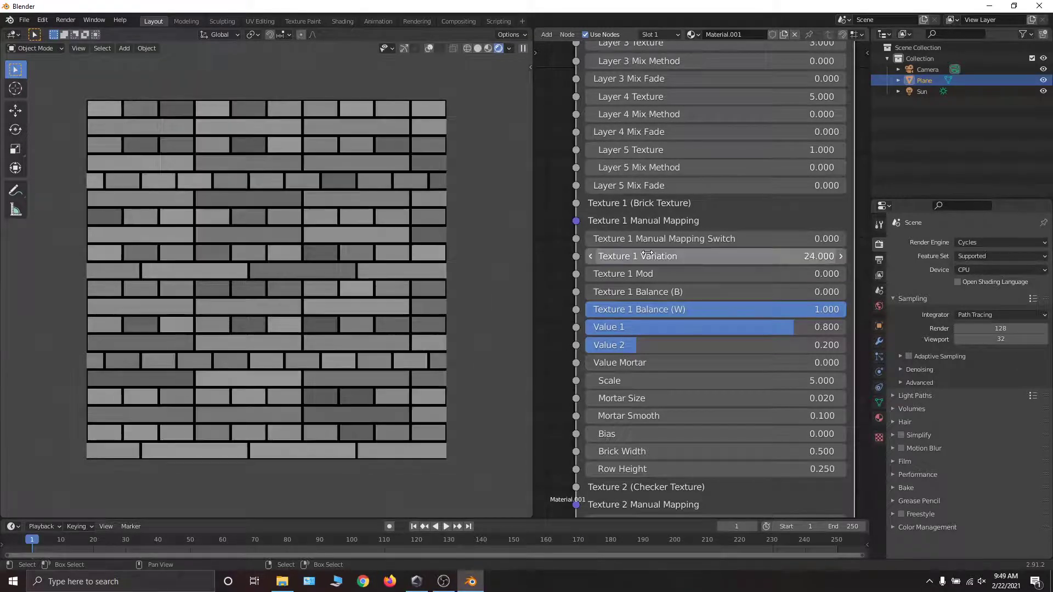
{"action": "double_click", "coordinate": [648, 253]}
{"action": "type", "text": "1"}
{"action": "key", "text": "Return"}
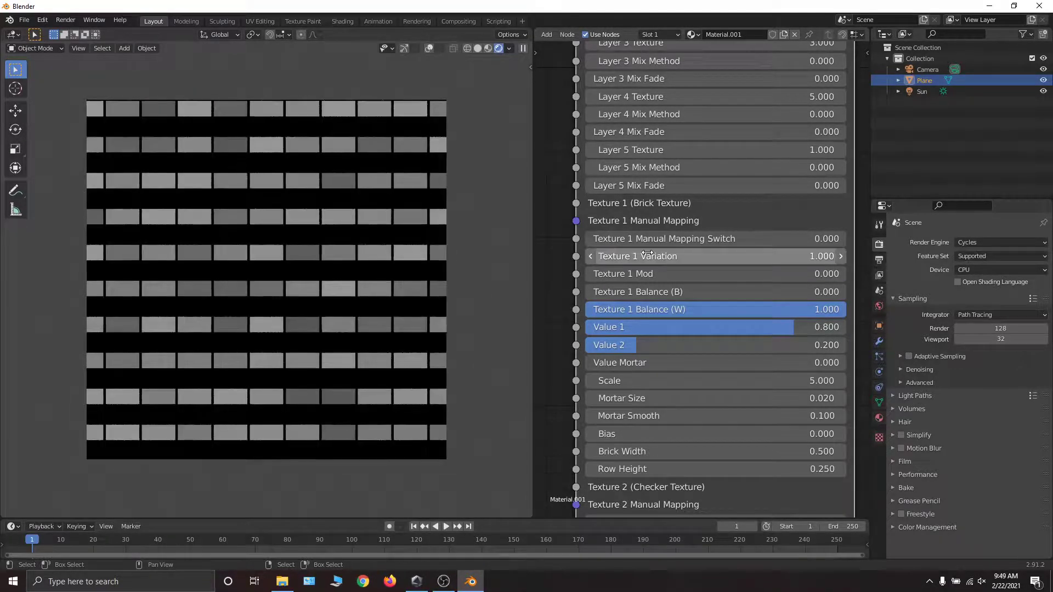
- Set Texture 1 Variation of the uglyMasks node to 7
{"action": "double_click", "coordinate": [649, 253]}
{"action": "type", "text": "7"}
{"action": "key", "text": "Return"}
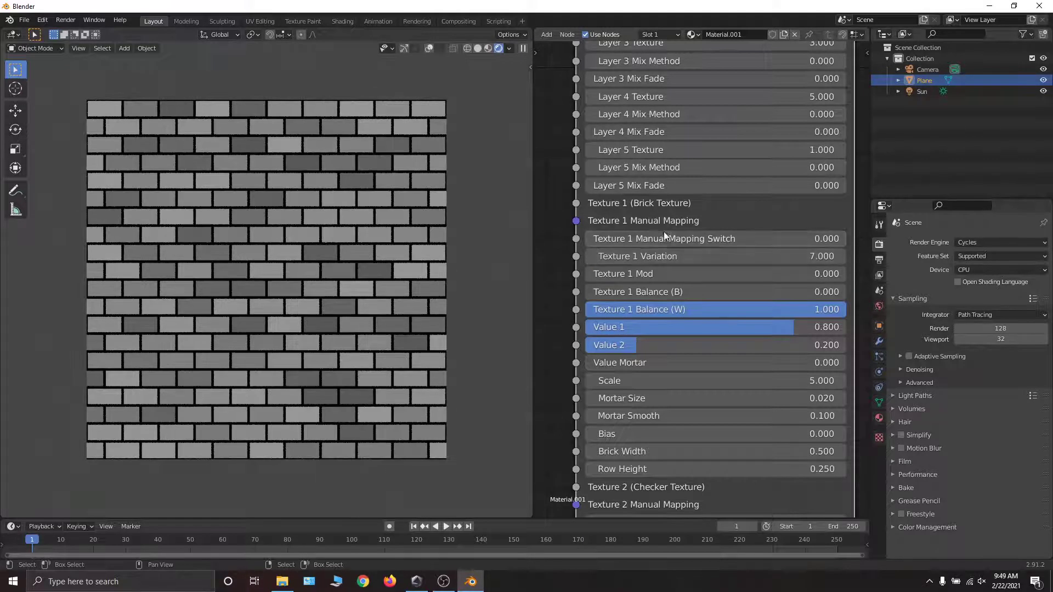
- Examine the Texture 1 (Brick Texture) settings of the uglyMasks node, including Variation and Mod
{"action": "middle_click_drag", "start_coordinate": [755, 303], "coordinate": [728, 236]}
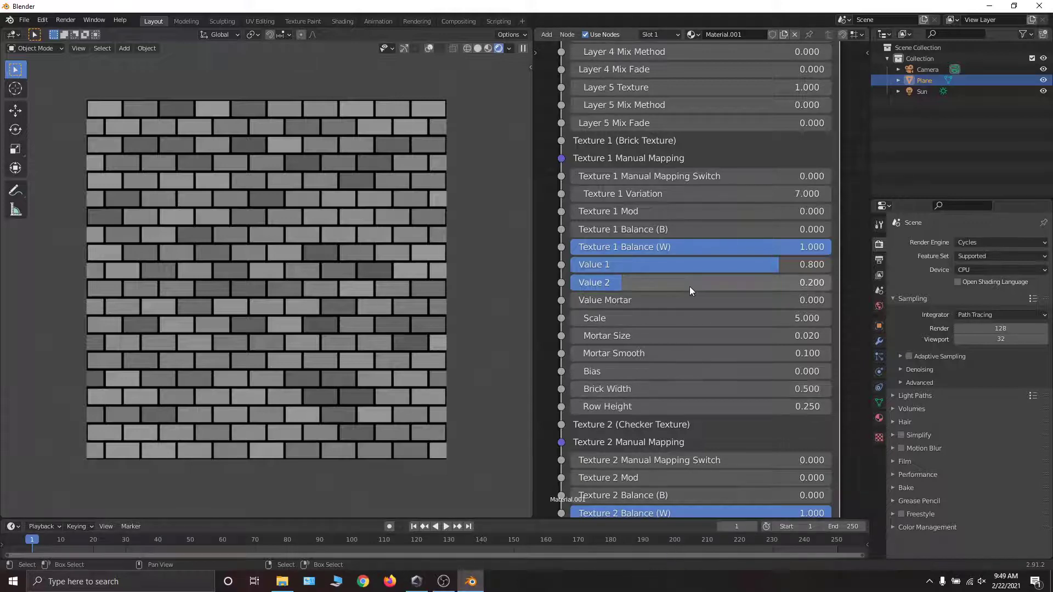
{"action": "mouse_move", "coordinate": [742, 197]}
{"action": "middle_mouse_down"}
{"action": "mouse_move", "coordinate": [727, 214]}
{"action": "mouse_move", "coordinate": [736, 190]}
{"action": "middle_mouse_up"}
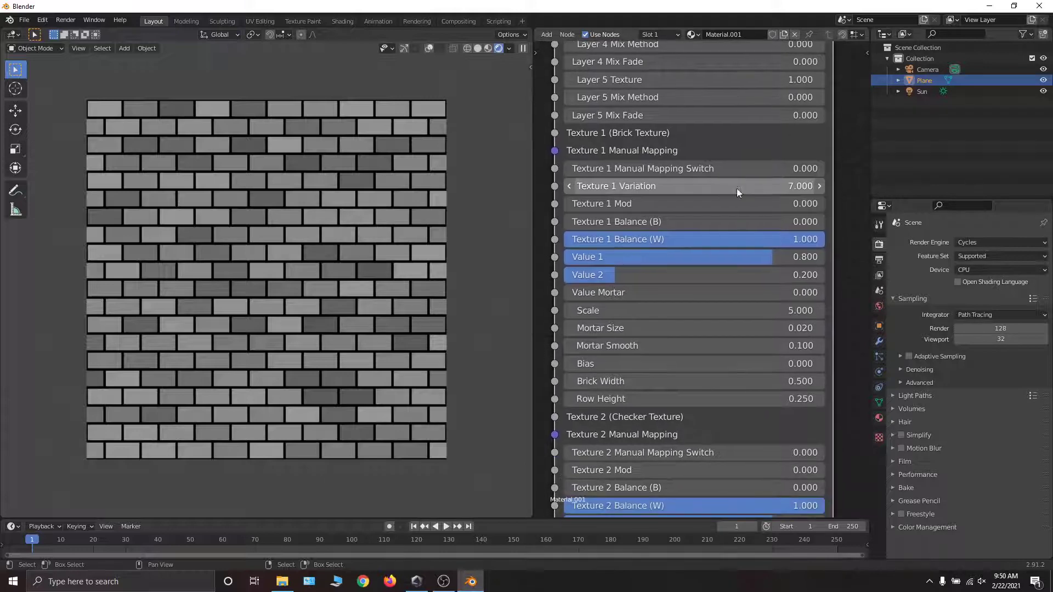
{"action": "middle_click_drag", "start_coordinate": [719, 272], "coordinate": [697, 251], "text": "ctrl"}
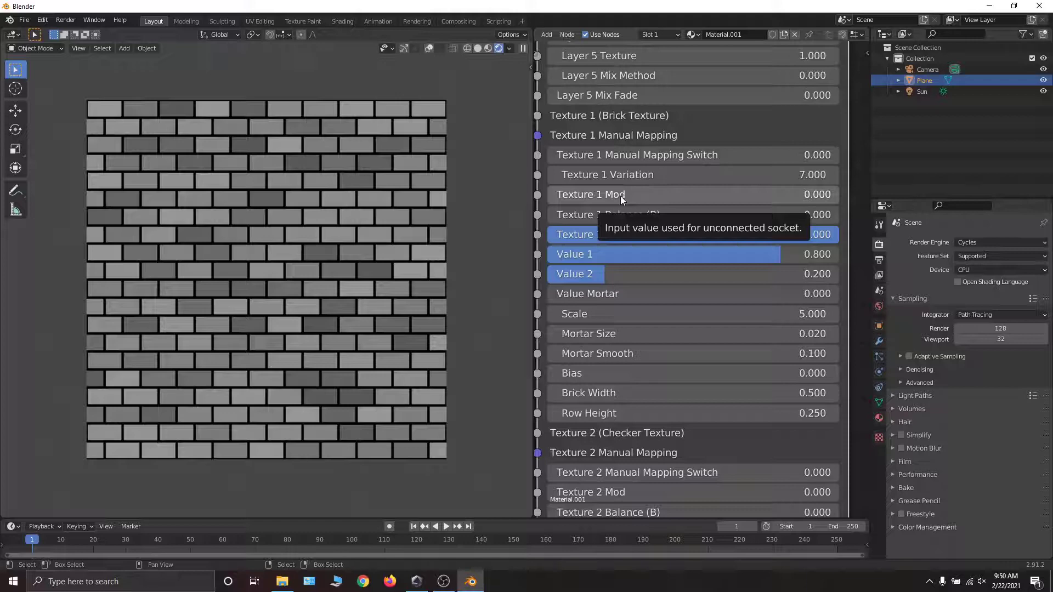
- Try Texture 1 Mod at 1 on the uglyMasks node and restore it to 0
{"action": "left_click_drag", "start_coordinate": [594, 196], "coordinate": [838, 197]}
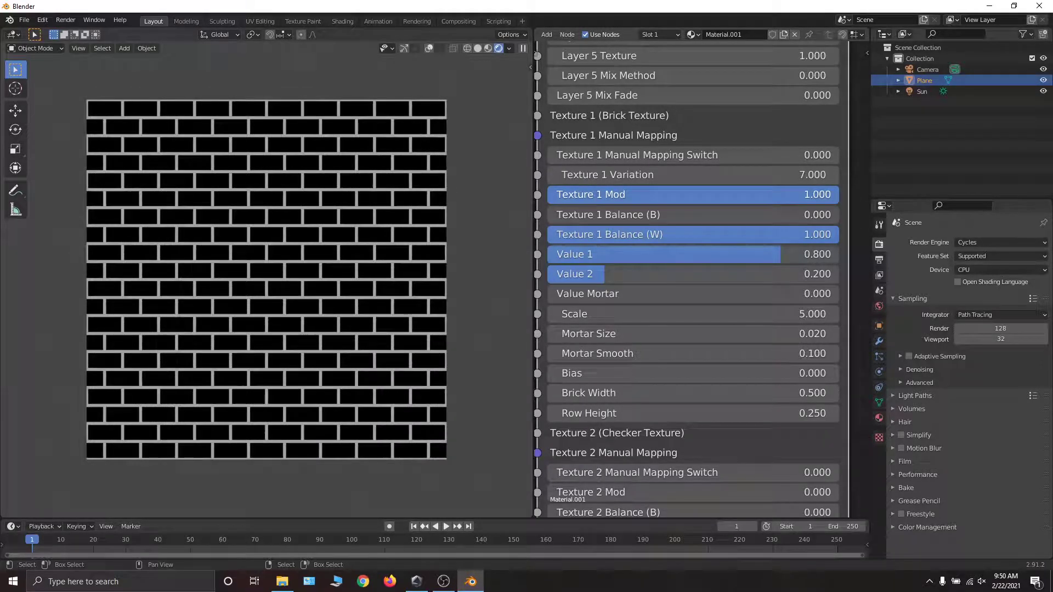
{"action": "left_click_drag", "start_coordinate": [838, 195], "coordinate": [550, 196]}
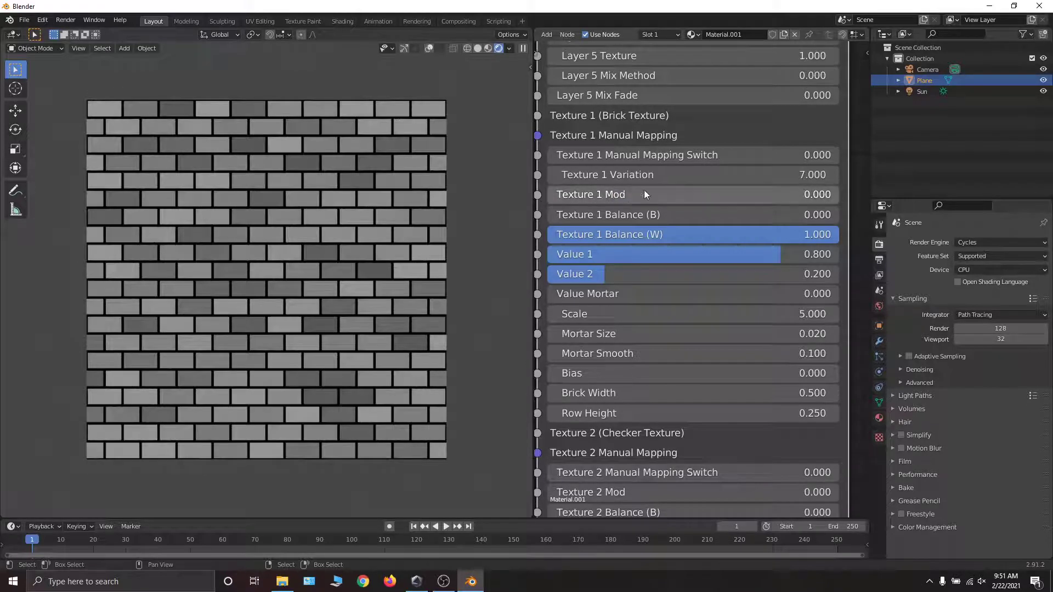
- Look through the Mod, Variation and Balance settings of Textures 2 to 5 on the uglyMasks node and return to Texture 1
{"action": "middle_click_drag", "start_coordinate": [607, 201], "coordinate": [618, 143]}
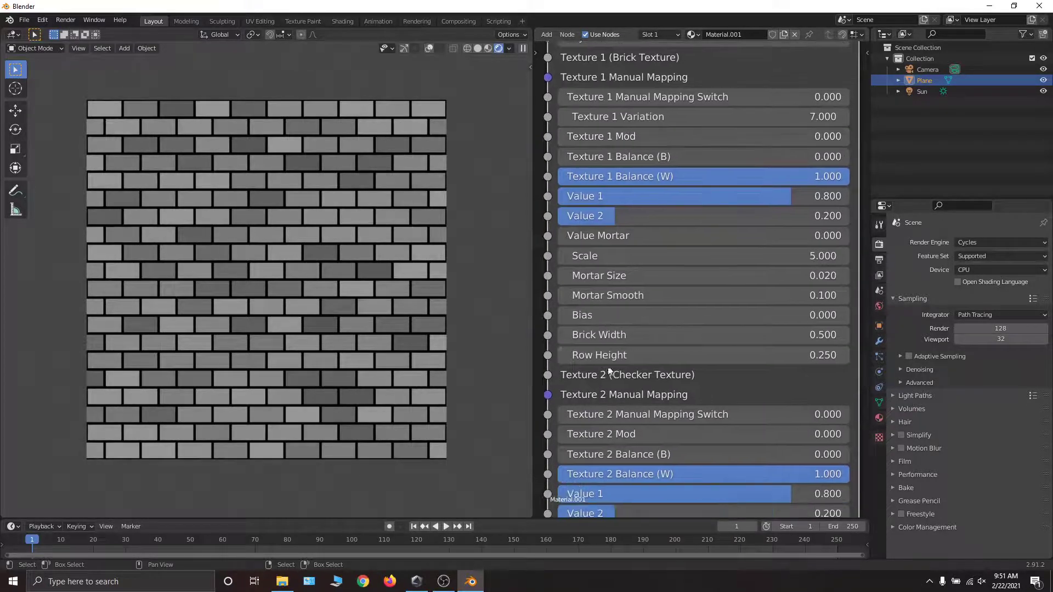
{"action": "middle_click_drag", "start_coordinate": [634, 434], "coordinate": [602, 313]}
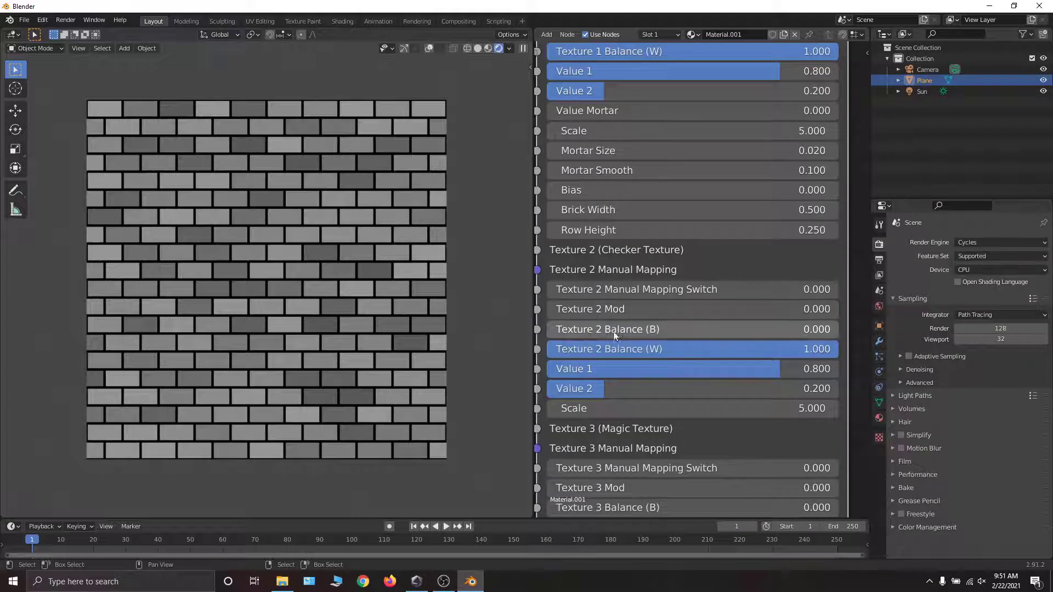
{"action": "middle_click_drag", "start_coordinate": [616, 490], "coordinate": [610, 331]}
{"action": "middle_click_drag", "start_coordinate": [613, 513], "coordinate": [625, 355]}
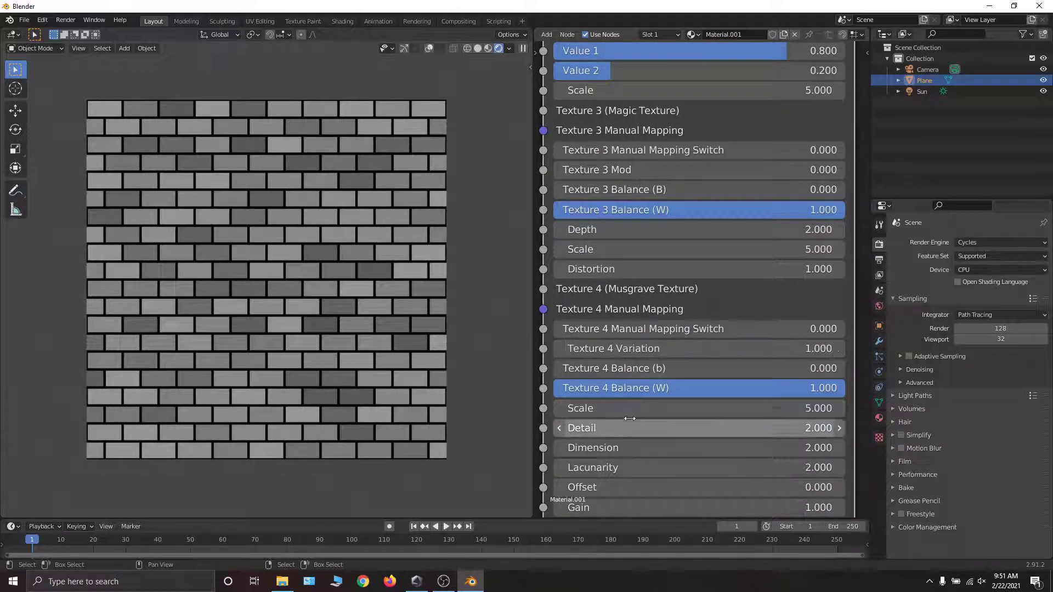
{"action": "middle_click_drag", "start_coordinate": [628, 428], "coordinate": [636, 212]}
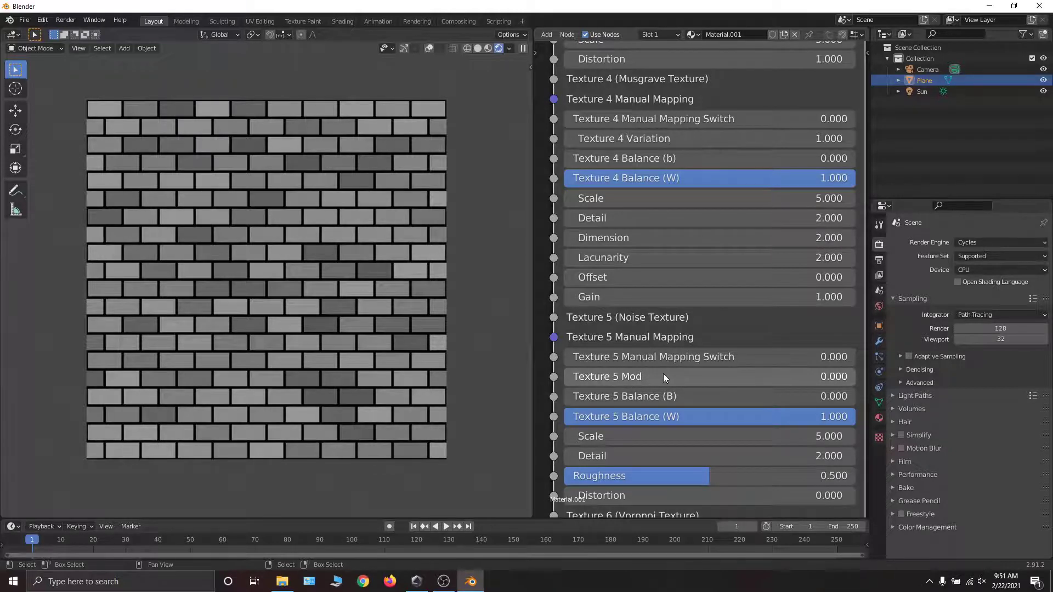
{"action": "middle_click_drag", "start_coordinate": [665, 305], "coordinate": [682, 238]}
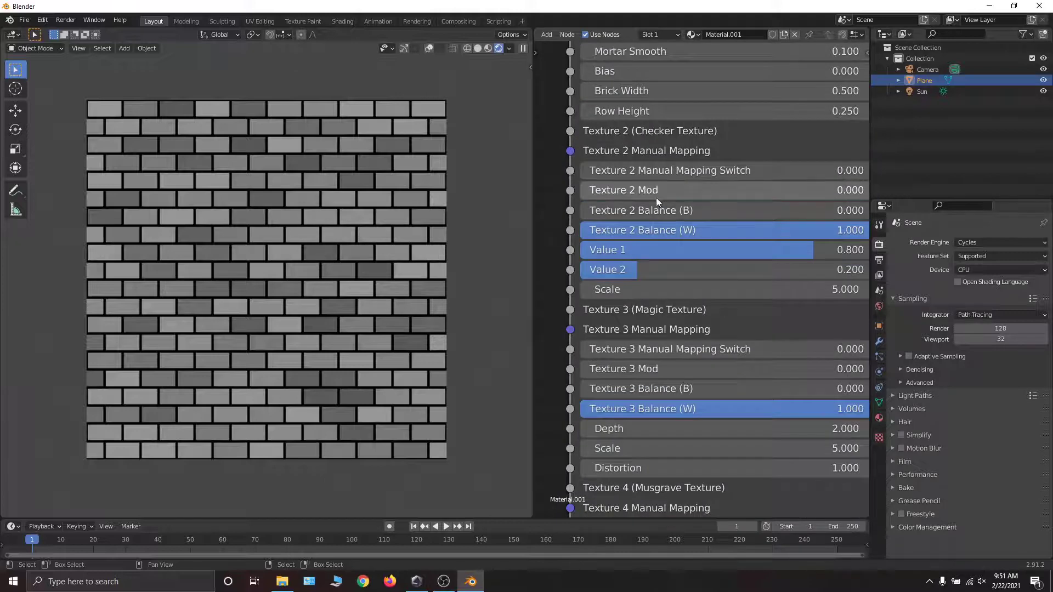
{"action": "middle_click_drag", "start_coordinate": [690, 126], "coordinate": [687, 318]}
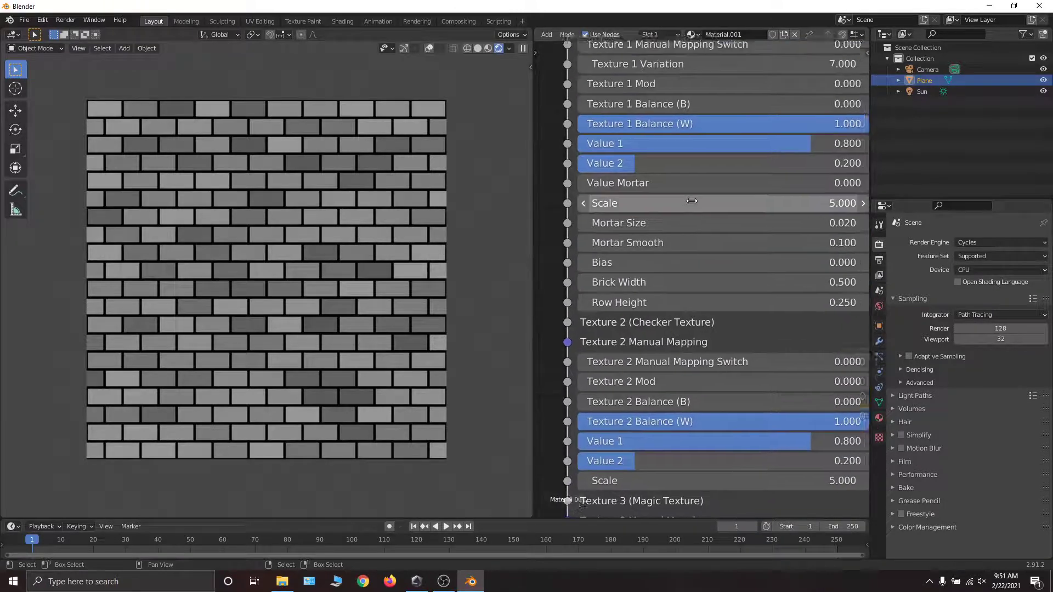
{"action": "middle_click_drag", "start_coordinate": [692, 200], "coordinate": [676, 272]}
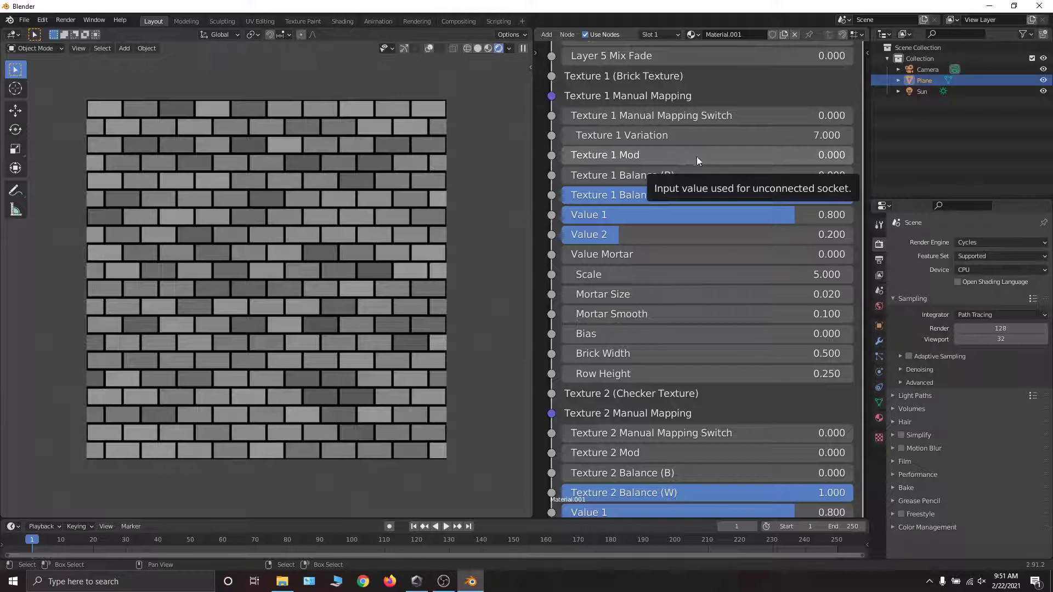
{"action": "middle_click_drag", "start_coordinate": [710, 156], "coordinate": [719, 186]}
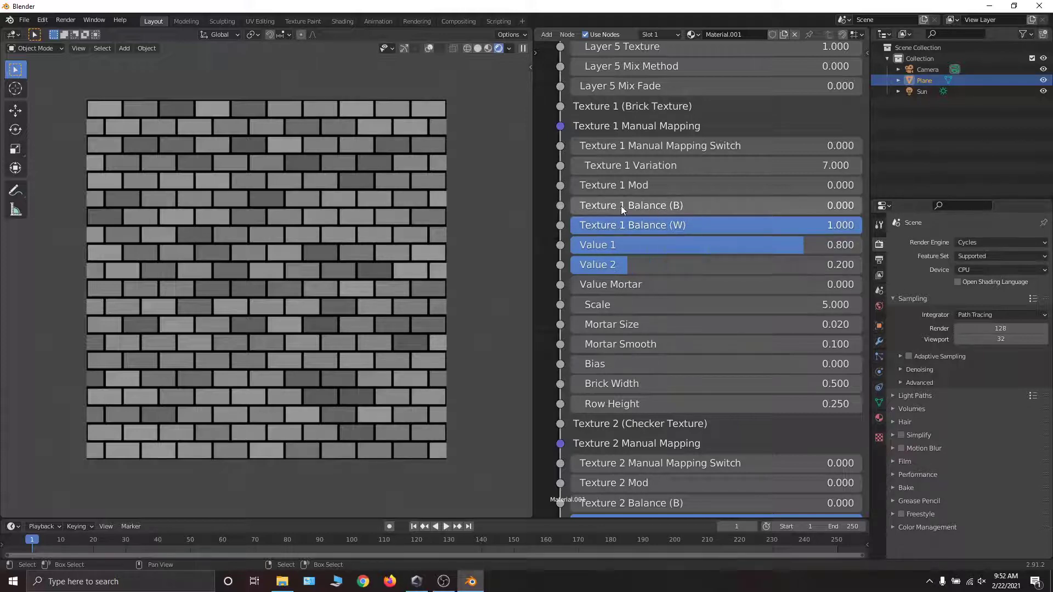
- Try Texture 1 Balance (B) at about 0.55, 0.28 and 0.47 with Balance (W) at 1, and restore Balance (B) to 0
{"action": "left_click_drag", "start_coordinate": [623, 209], "coordinate": [731, 206]}
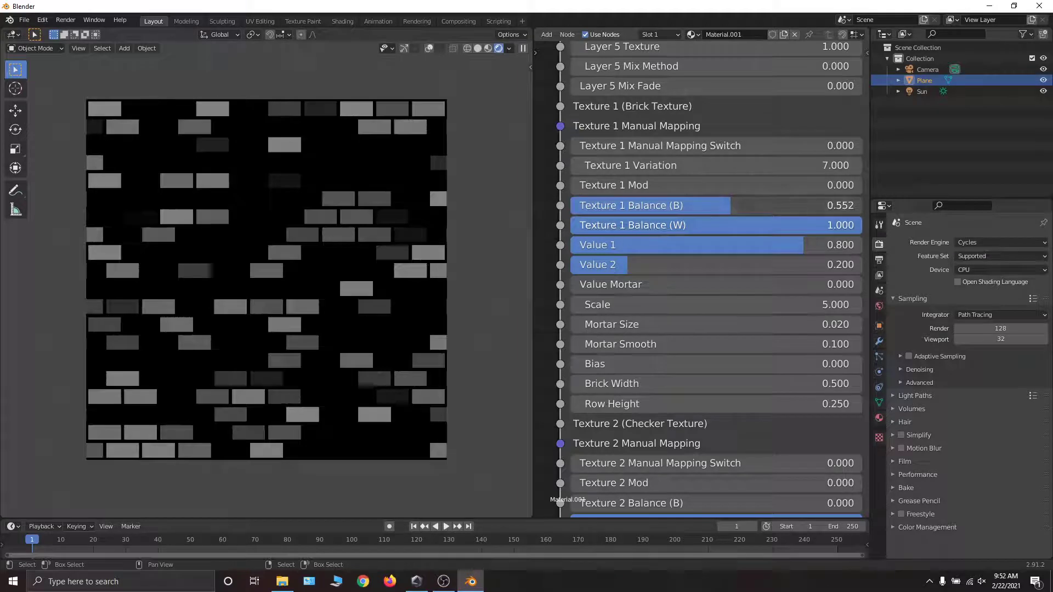
{"action": "left_click_drag", "start_coordinate": [731, 205], "coordinate": [669, 211]}
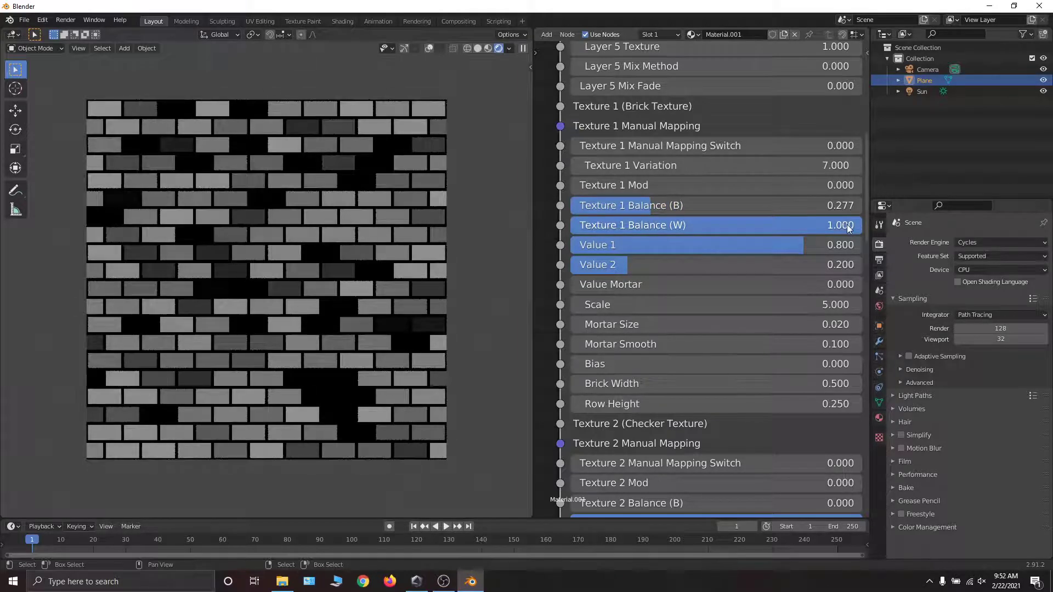
{"action": "left_click_drag", "start_coordinate": [812, 225], "coordinate": [861, 225]}
{"action": "left_click_drag", "start_coordinate": [652, 206], "coordinate": [711, 206]}
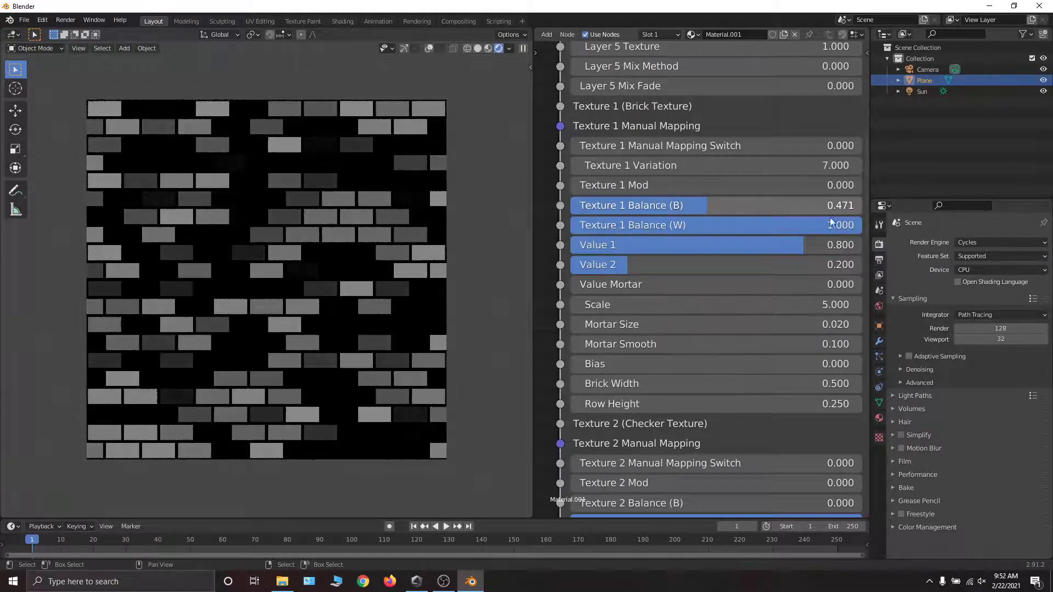
{"action": "mouse_move", "coordinate": [859, 225]}
{"action": "left_mouse_down"}
{"action": "mouse_move", "coordinate": [680, 224]}
{"action": "mouse_move", "coordinate": [863, 226]}
{"action": "left_mouse_up"}
{"action": "left_click_drag", "start_coordinate": [695, 207], "coordinate": [565, 208]}
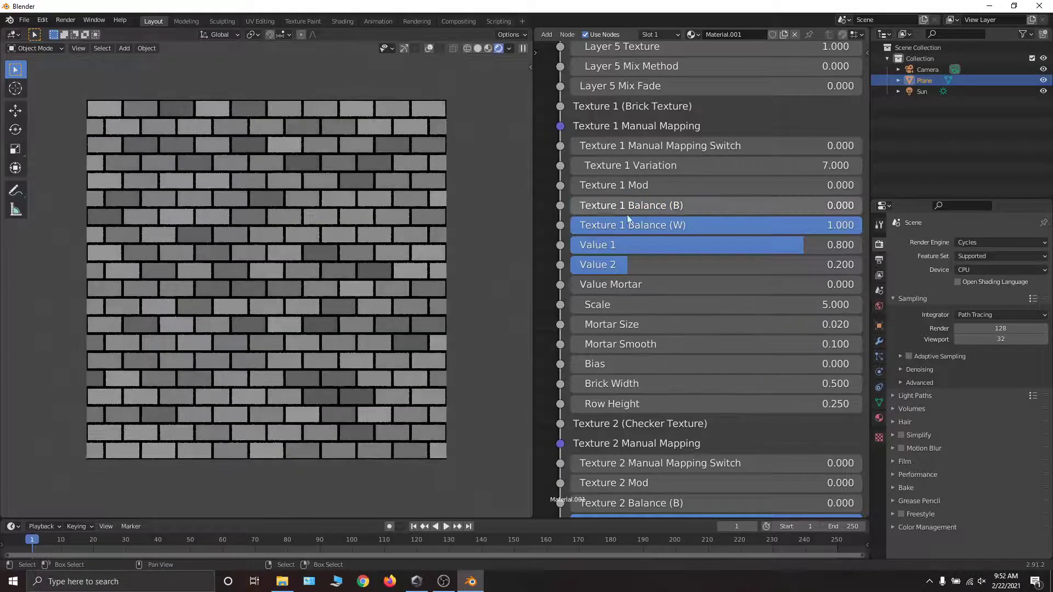
- Examine the Texture 1 brick values and the settings of Textures 2 to 4 on the uglyMasks node
{"action": "middle_click_drag", "start_coordinate": [739, 355], "coordinate": [741, 201]}
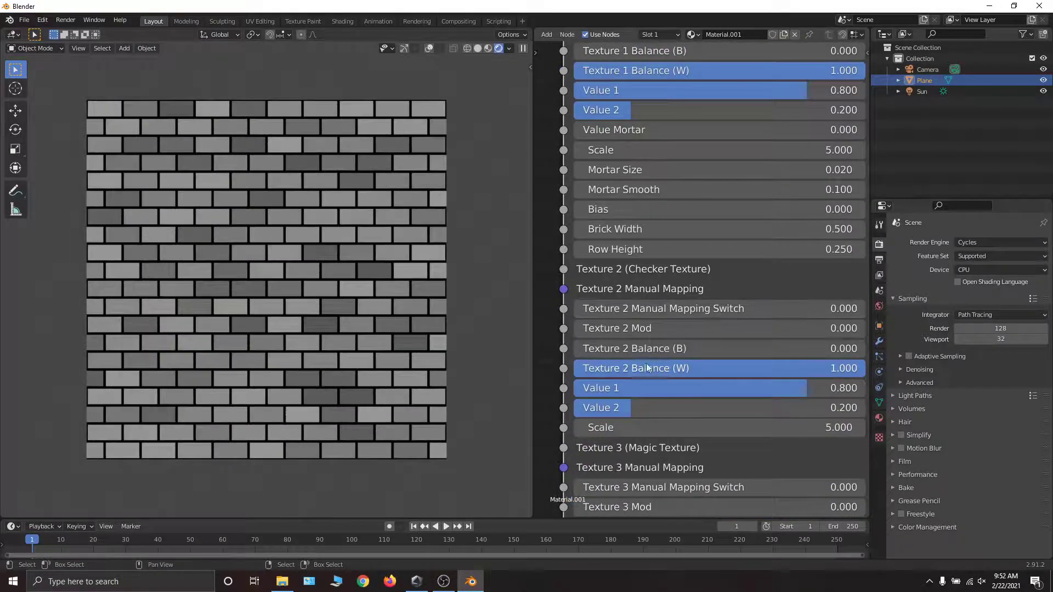
{"action": "middle_click_drag", "start_coordinate": [705, 284], "coordinate": [721, 380]}
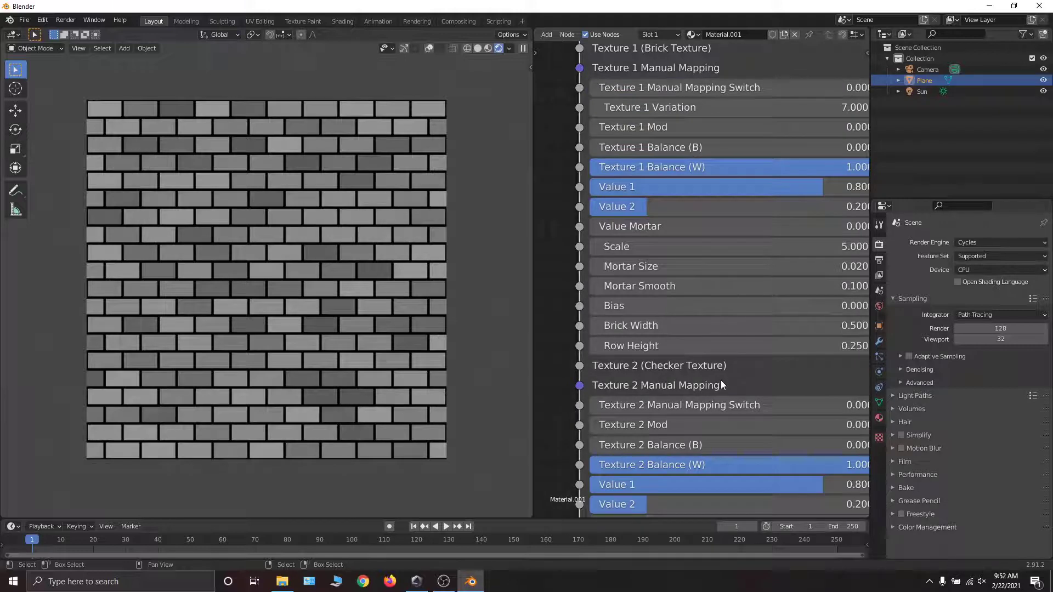
{"action": "middle_click_drag", "start_coordinate": [726, 373], "coordinate": [766, 400]}
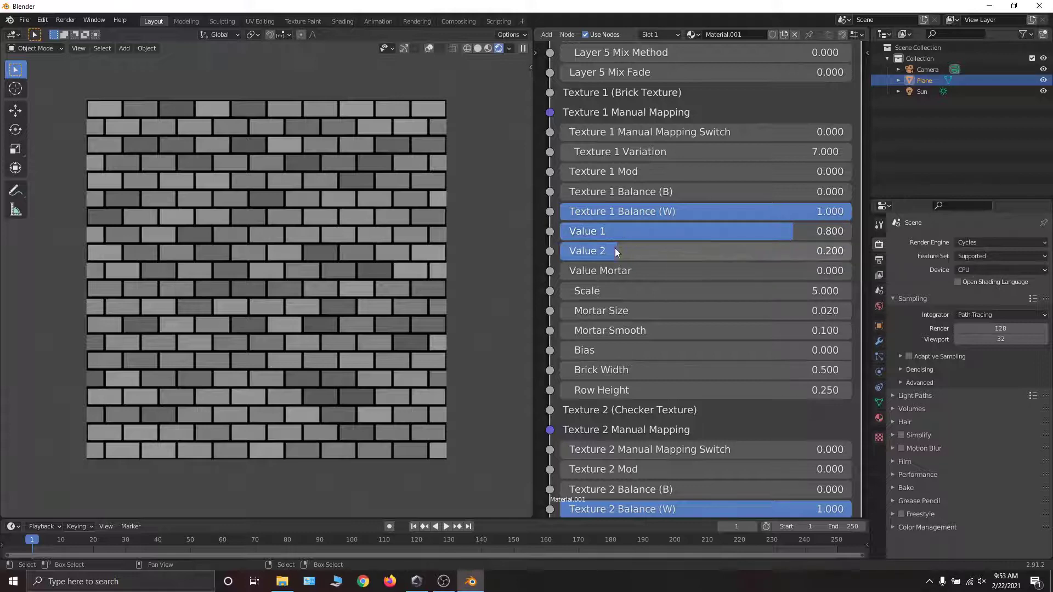
{"action": "middle_click_drag", "start_coordinate": [613, 263], "coordinate": [634, 226]}
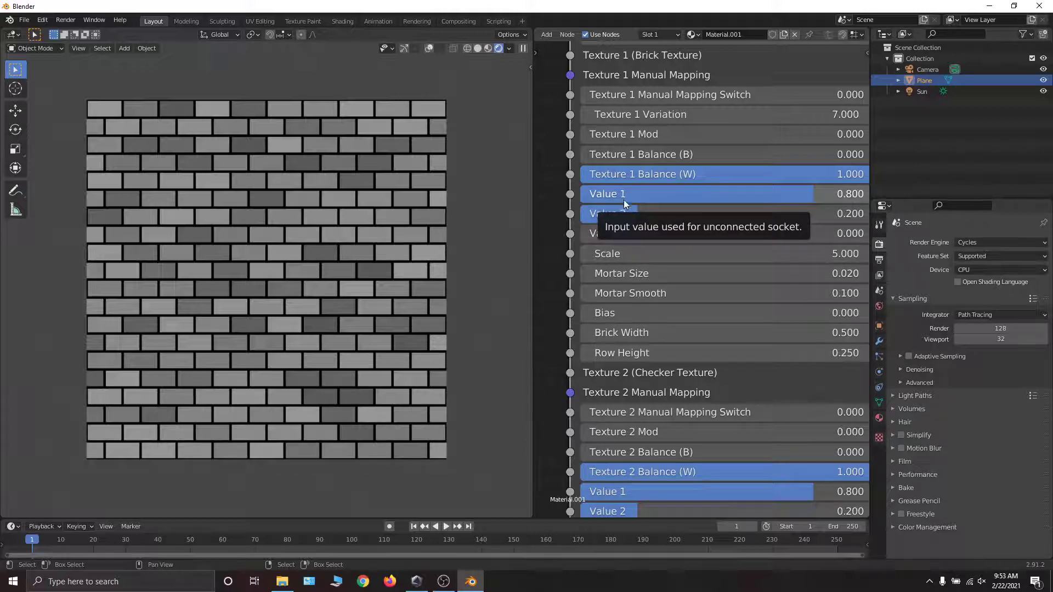
{"action": "middle_click_drag", "start_coordinate": [621, 242], "coordinate": [597, 227]}
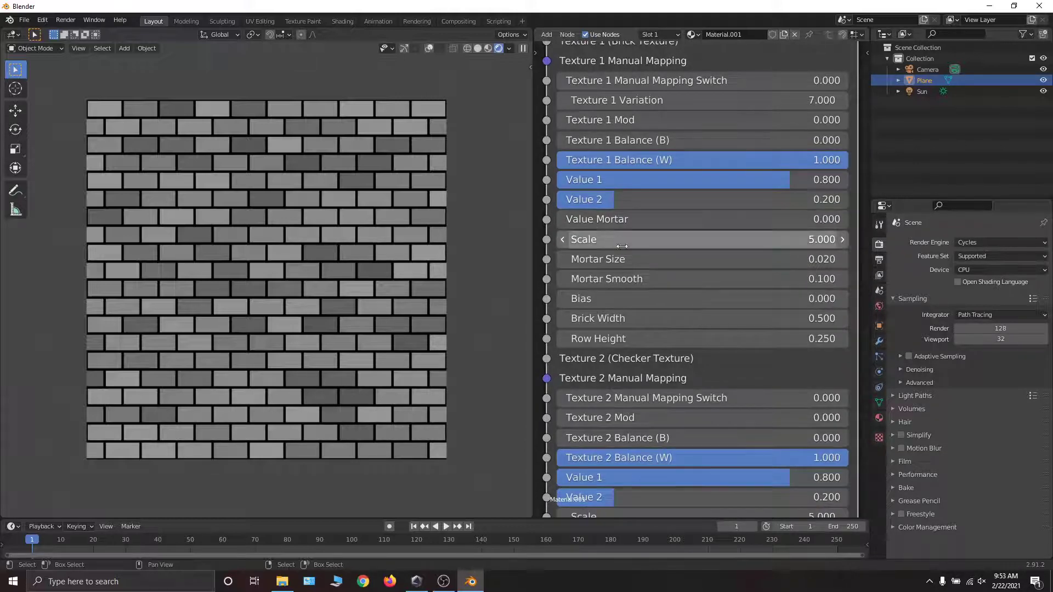
{"action": "middle_click_drag", "start_coordinate": [626, 313], "coordinate": [633, 136]}
{"action": "mouse_move", "coordinate": [649, 336]}
{"action": "middle_mouse_down"}
{"action": "mouse_move", "coordinate": [660, 189]}
{"action": "mouse_move", "coordinate": [645, 147]}
{"action": "middle_mouse_up"}
{"action": "middle_click_drag", "start_coordinate": [673, 351], "coordinate": [676, 187]}
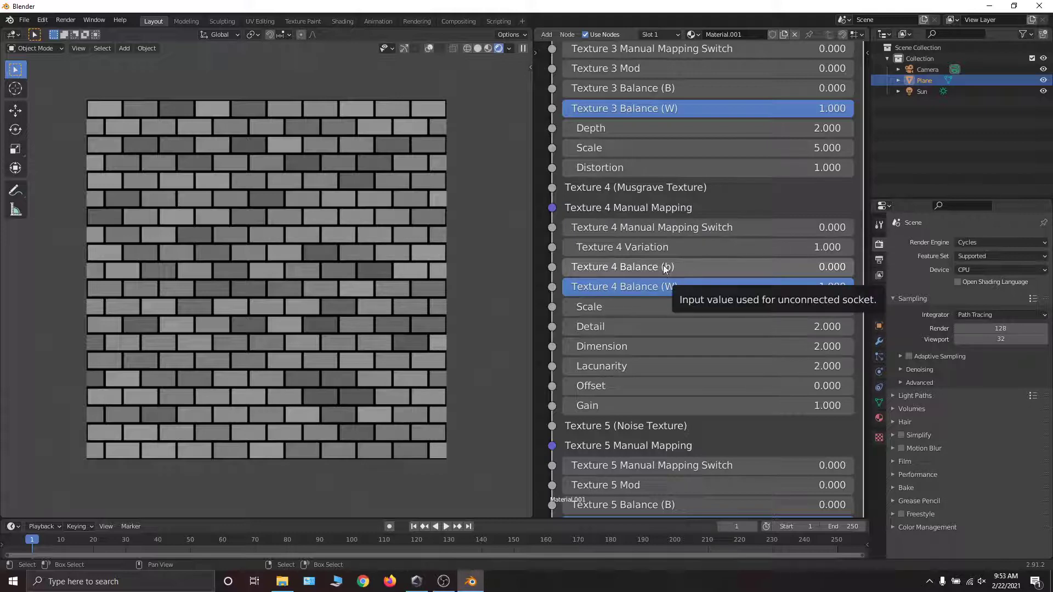
- Open the uglyMasks node group for editing and show its interface inputs and outputs
{"action": "scroll", "coordinate": [710, 92], "scroll_direction": "up", "scroll_amount": 10, "text": "shift"}
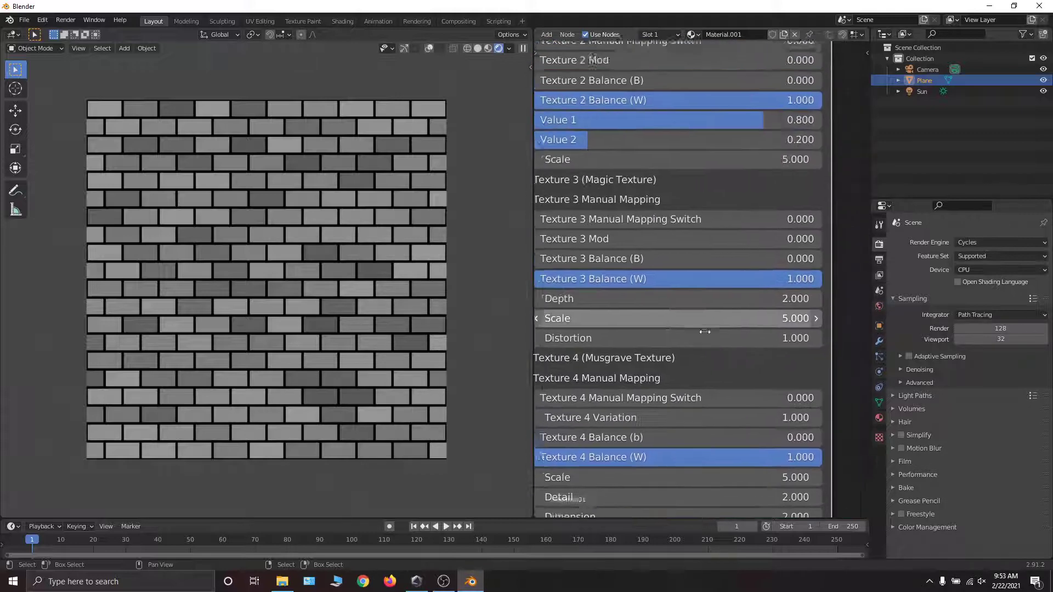
{"action": "scroll", "coordinate": [711, 92], "scroll_direction": "up", "scroll_amount": 15, "text": "shift"}
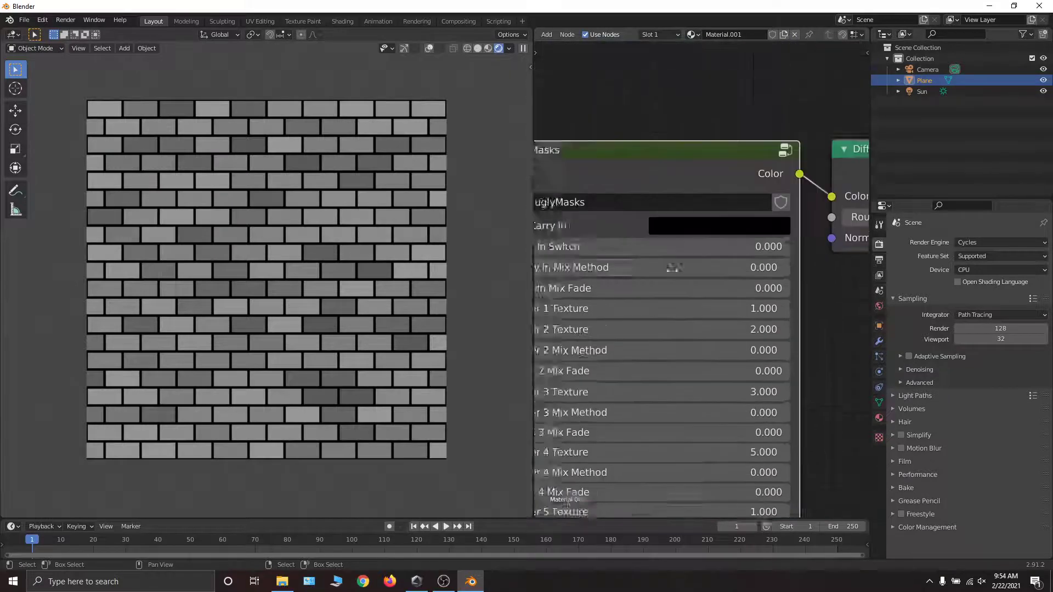
{"action": "left_click", "coordinate": [798, 180]}
{"action": "key", "text": "n"}
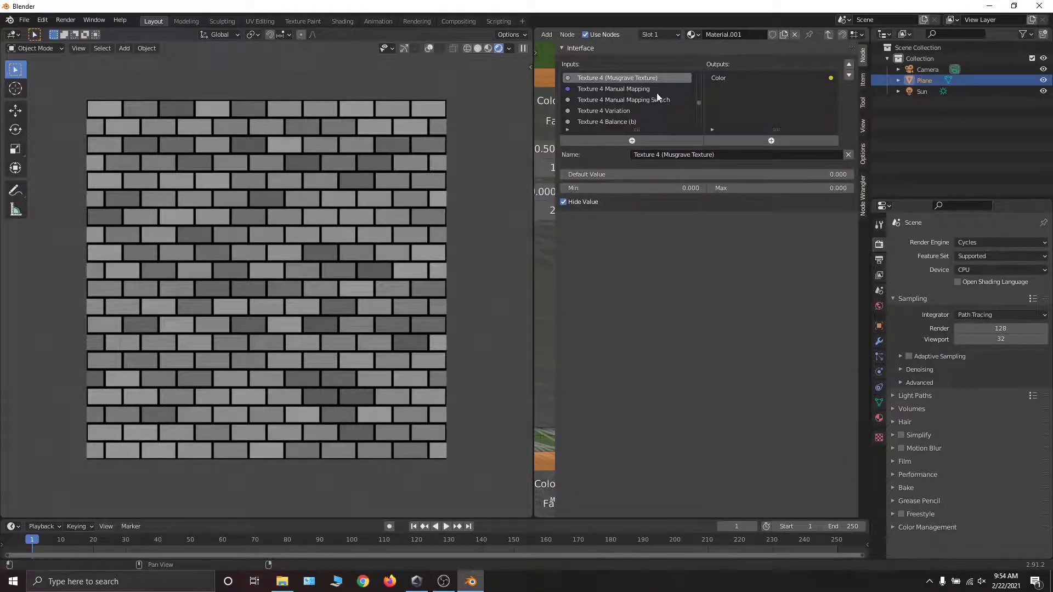
- Rename the group input "Texture 4 Balance (b)" to "Texture 4 Balance (B)" and return to the parent material node tree
{"action": "left_click", "coordinate": [628, 122]}
{"action": "left_click", "coordinate": [690, 156]}
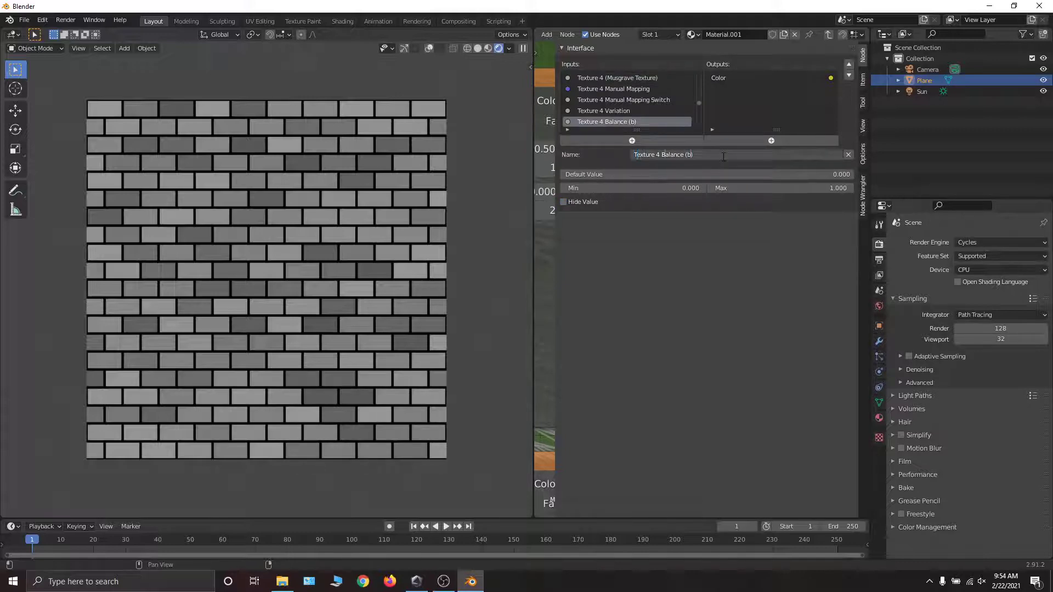
{"action": "key", "text": "BackSpace"}
{"action": "type", "text": "B"}
{"action": "key", "text": "Return"}
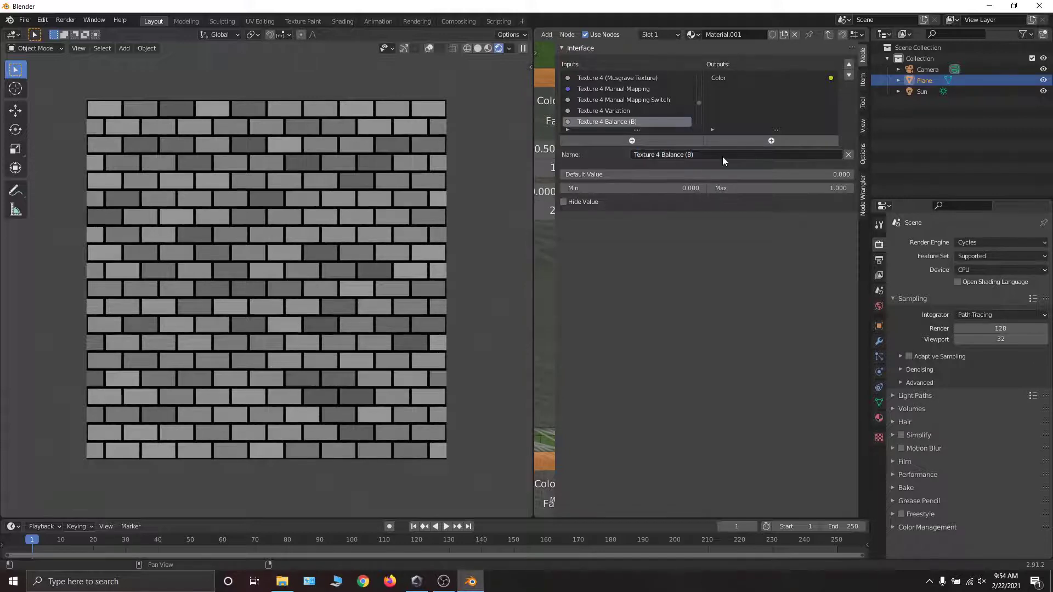
{"action": "left_click", "coordinate": [829, 35]}
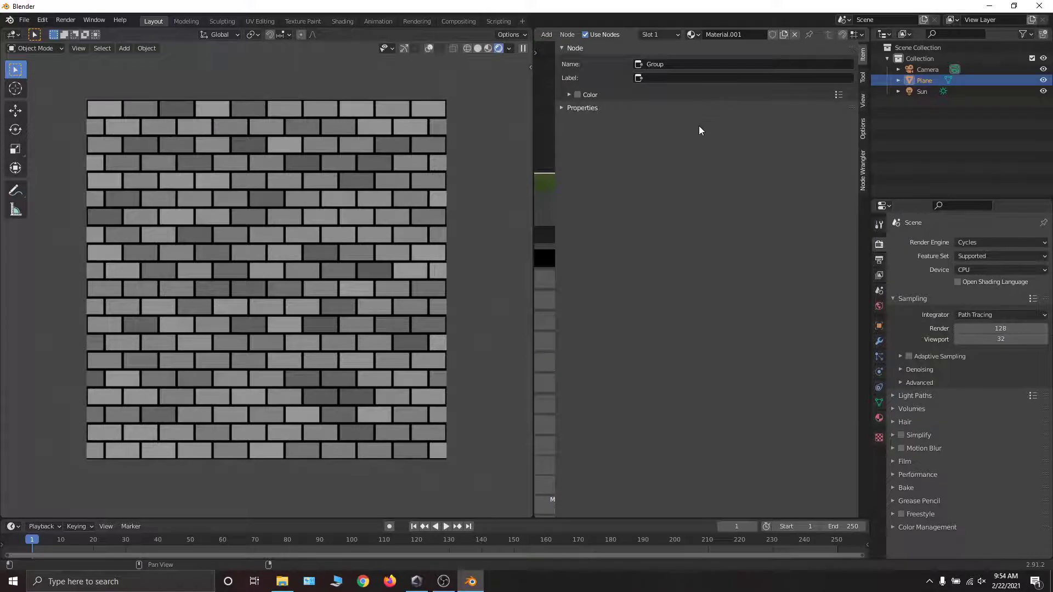
- Examine the group node's texture inputs from Texture 1 (Brick Texture) down through Texture 4 (Musgrave Texture)
{"action": "key", "text": "n"}
{"action": "scroll", "coordinate": [713, 287], "scroll_direction": "down", "scroll_amount": 10, "text": "shift"}
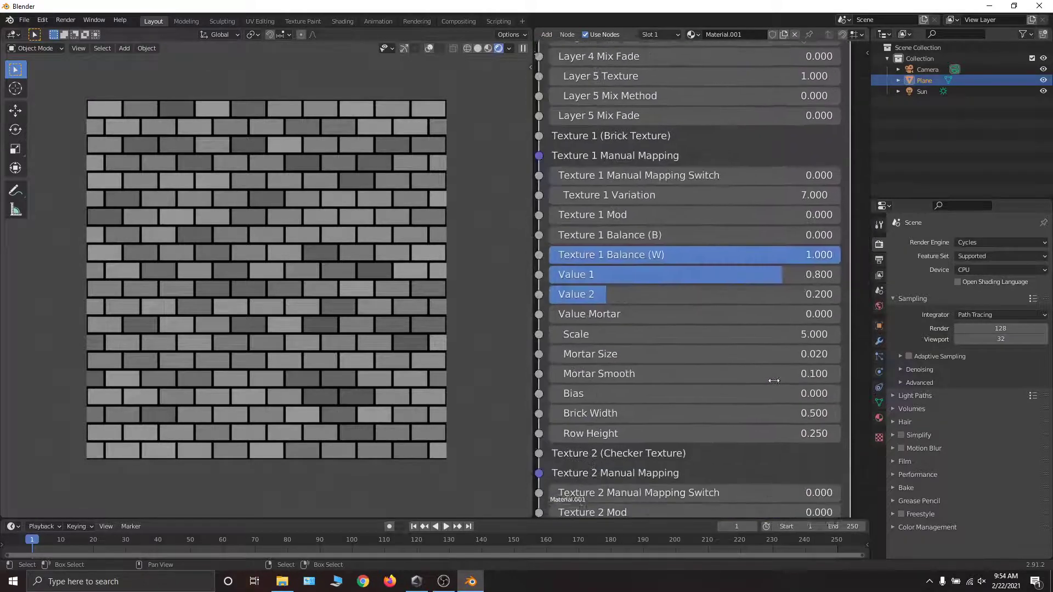
{"action": "scroll", "coordinate": [774, 381], "scroll_direction": "down", "scroll_amount": 10, "text": "shift"}
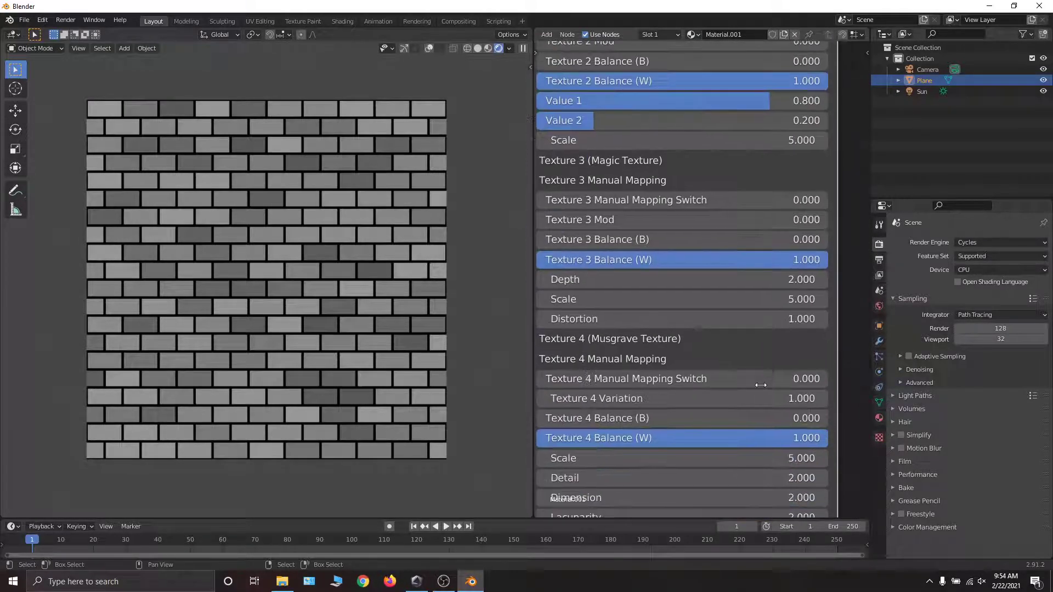
{"action": "scroll", "coordinate": [760, 385], "scroll_direction": "down", "scroll_amount": 8, "text": "shift"}
{"action": "scroll", "coordinate": [775, 289], "scroll_direction": "up", "scroll_amount": 2}
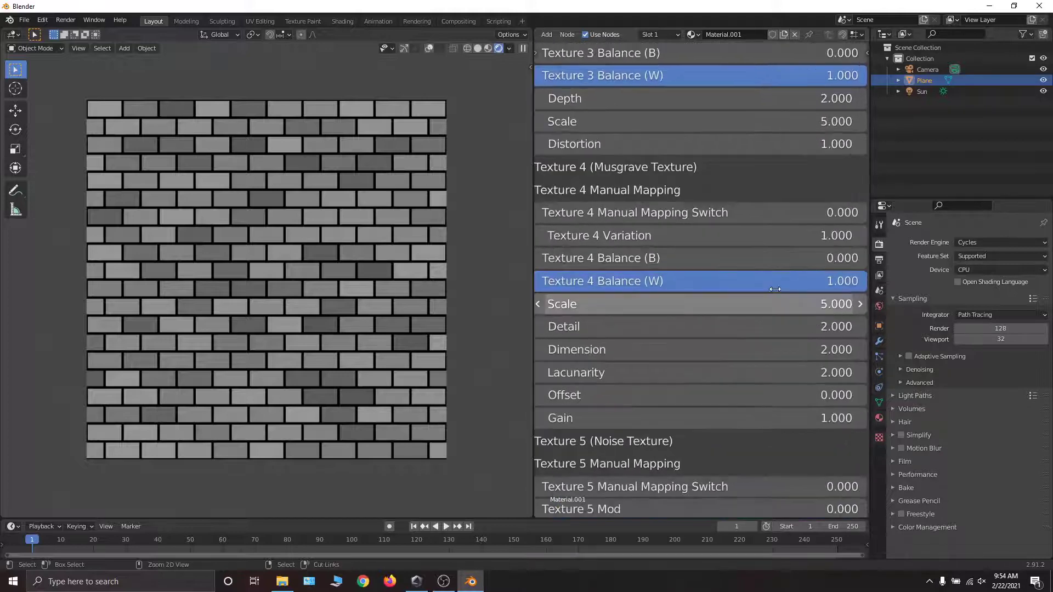
{"action": "scroll", "coordinate": [775, 289], "scroll_direction": "down", "scroll_amount": 1}
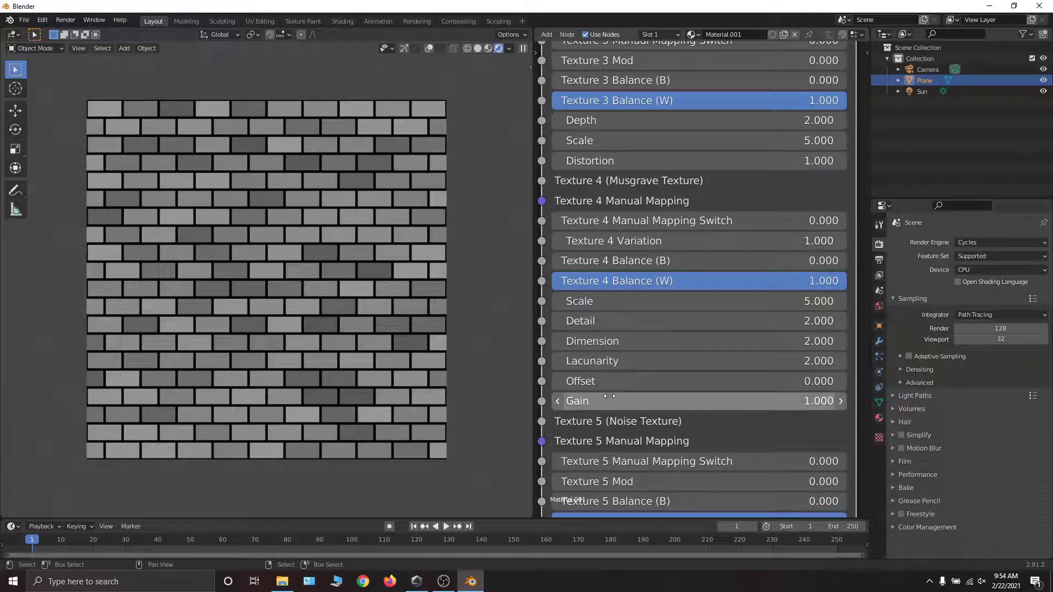
{"action": "scroll", "coordinate": [775, 215], "scroll_direction": "down", "scroll_amount": 5}
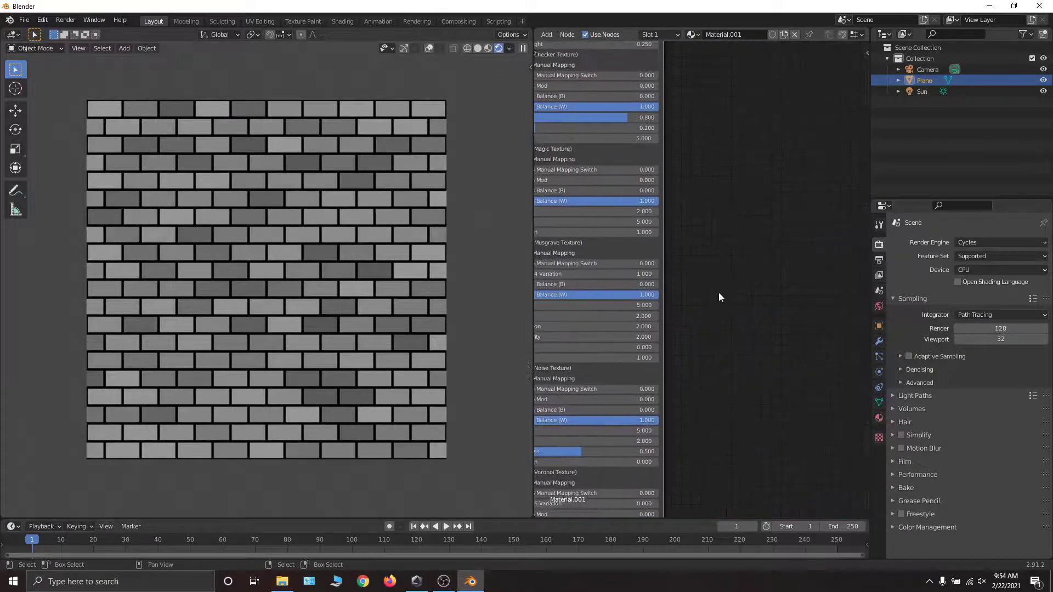
- Add a Musgrave Texture node in the empty area beside the large group node
{"action": "key", "text": "shift+a"}
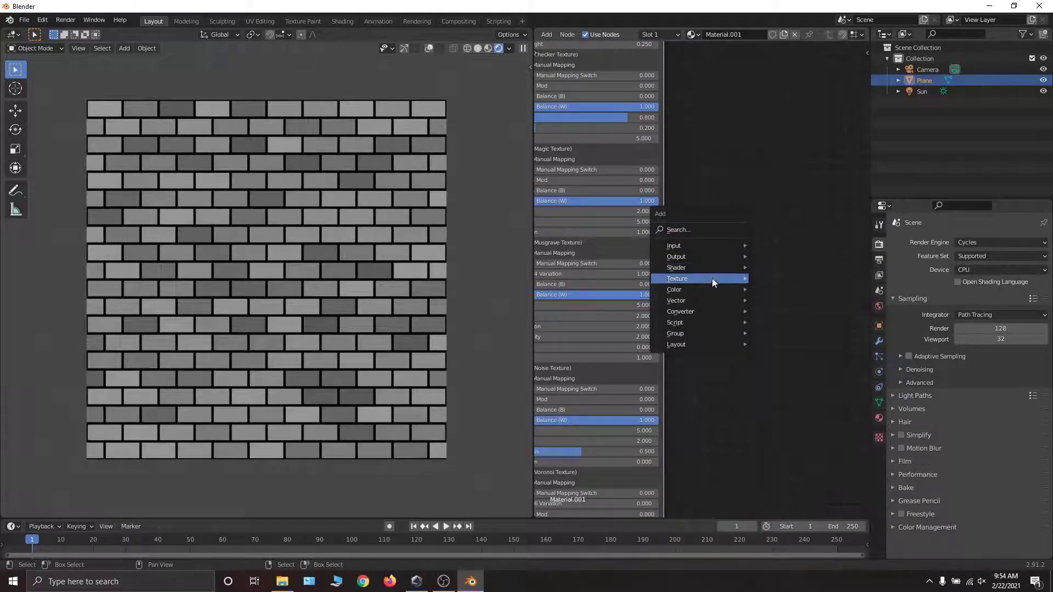
{"action": "mouse_move", "coordinate": [712, 278]}
{"action": "left_click", "coordinate": [785, 395]}
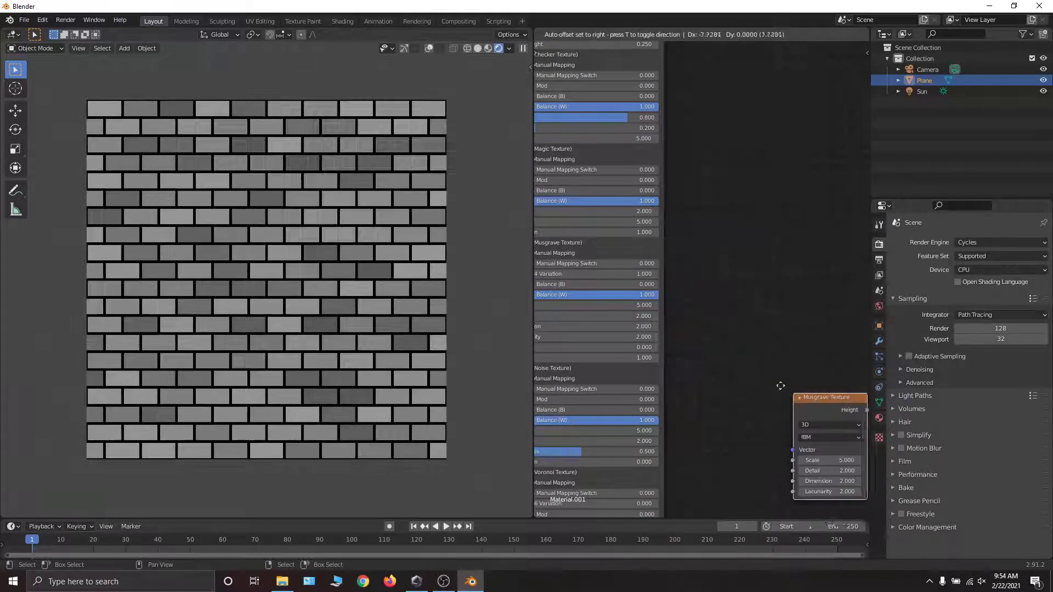
{"action": "left_click", "coordinate": [686, 208]}
{"action": "scroll", "coordinate": [719, 296], "scroll_direction": "up", "scroll_amount": 3}
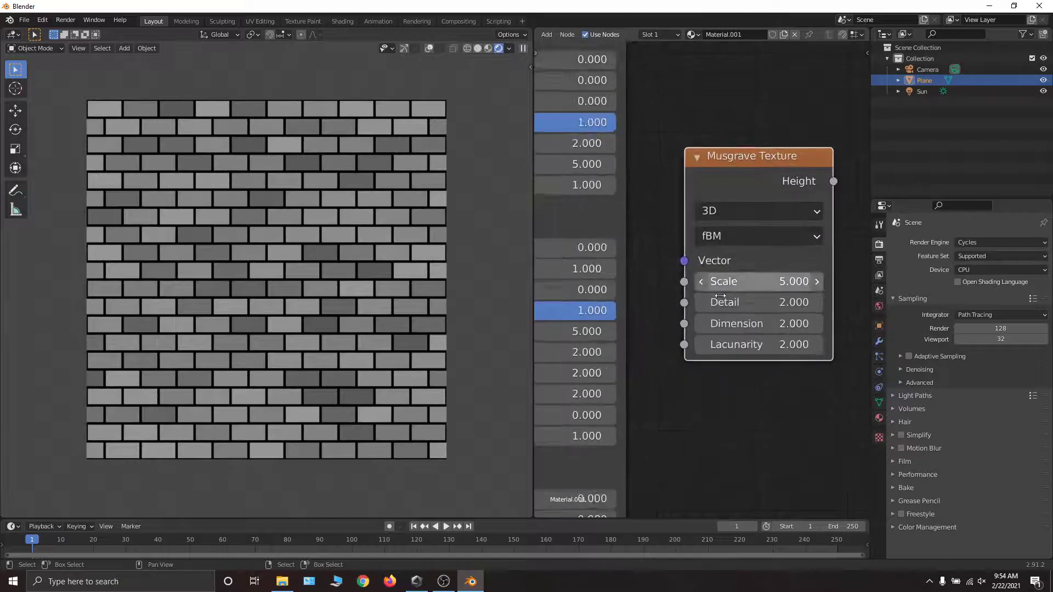
{"action": "middle_click_drag", "start_coordinate": [720, 297], "coordinate": [657, 255]}
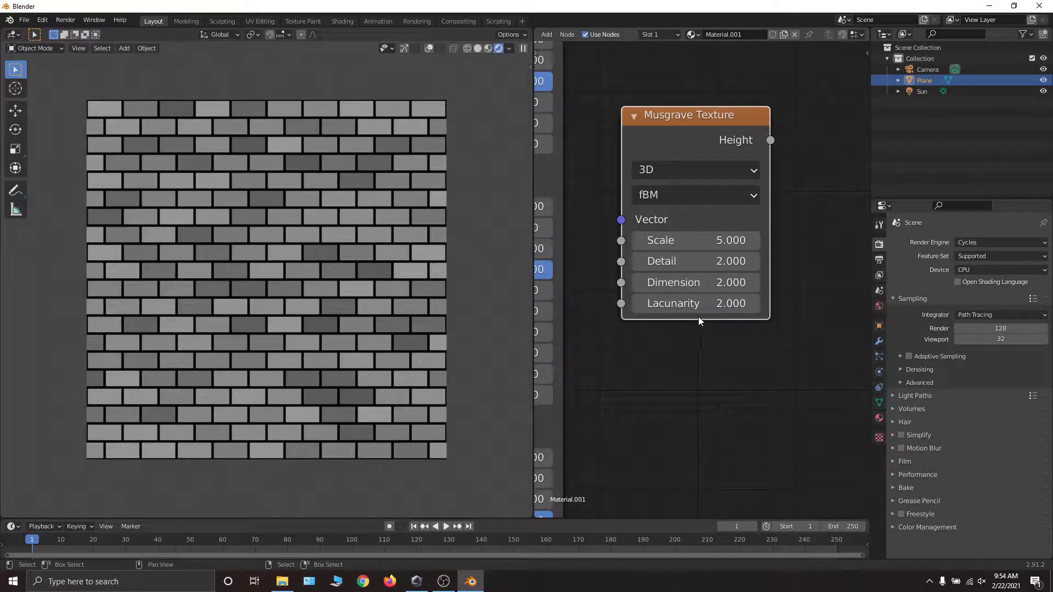
- Set the Musgrave Texture node's type to Ridged Multifractal
{"action": "scroll", "coordinate": [696, 318], "scroll_direction": "down", "scroll_amount": 3}
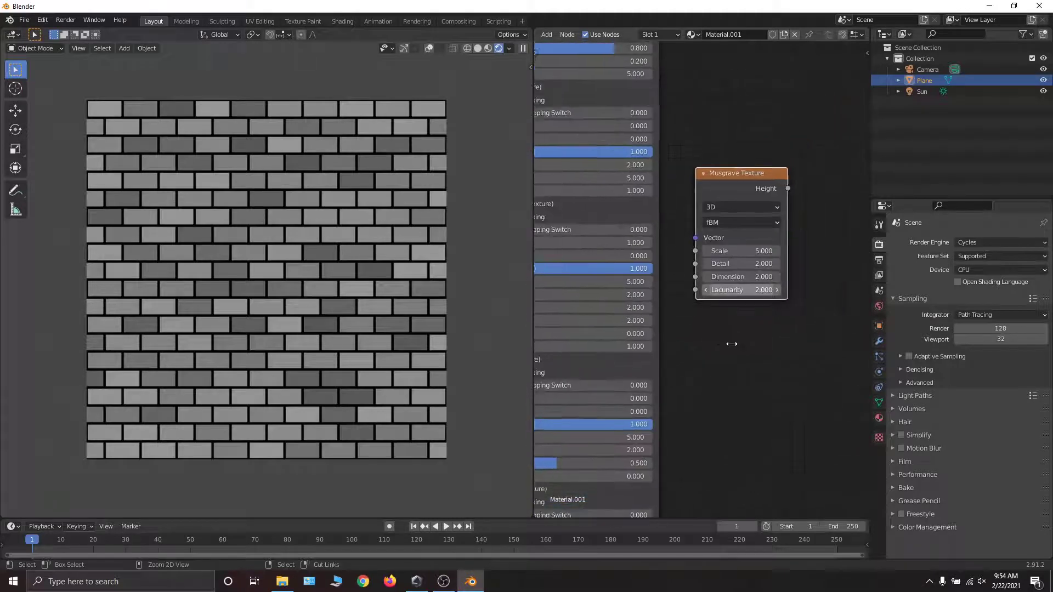
{"action": "middle_click_drag", "start_coordinate": [696, 349], "coordinate": [786, 352]}
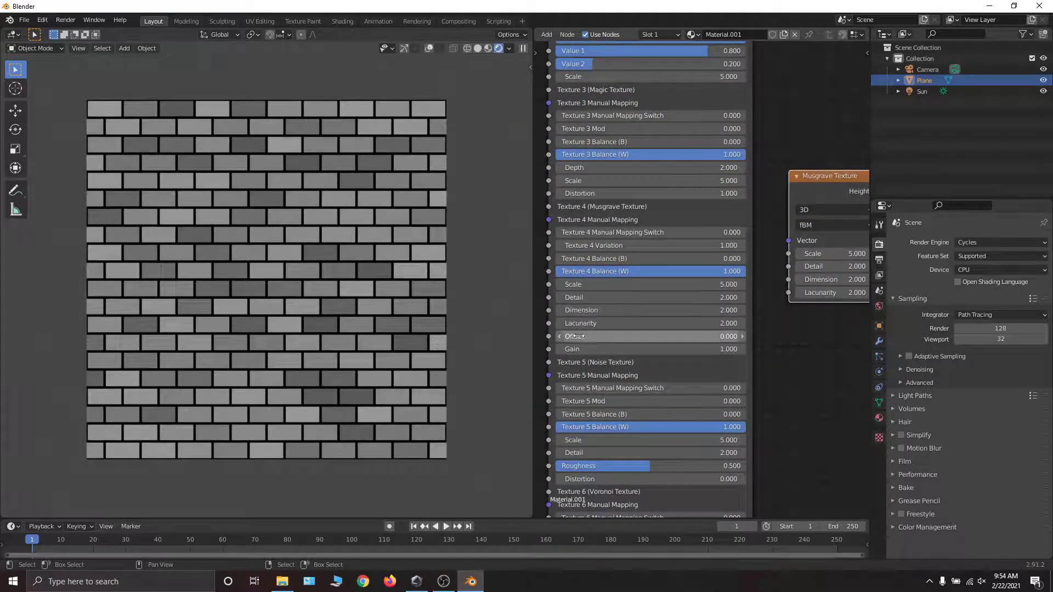
{"action": "middle_click_drag", "start_coordinate": [789, 246], "coordinate": [657, 241]}
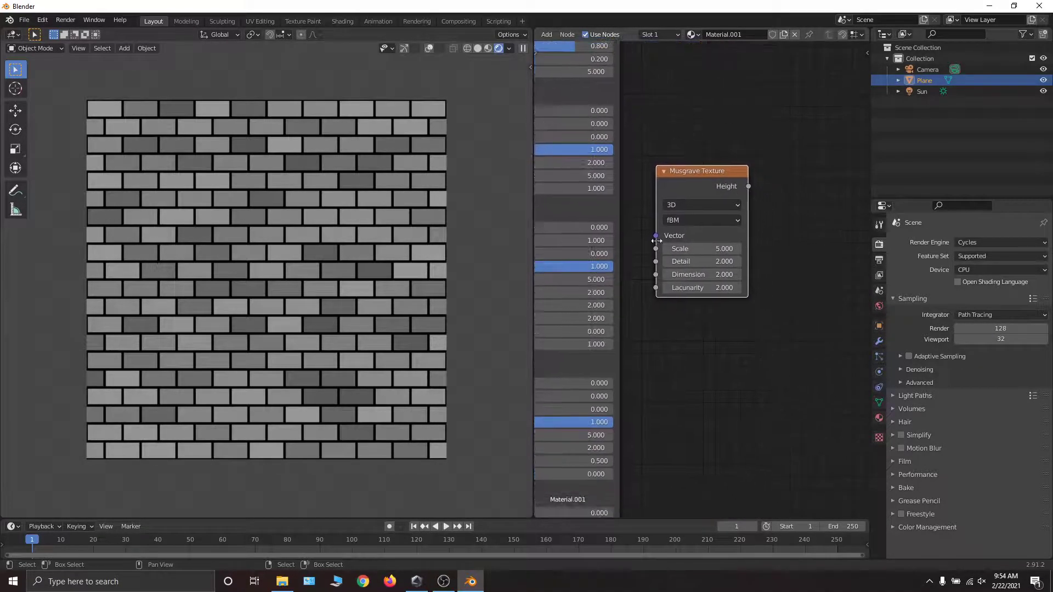
{"action": "left_click", "coordinate": [696, 222]}
{"action": "left_click", "coordinate": [704, 247]}
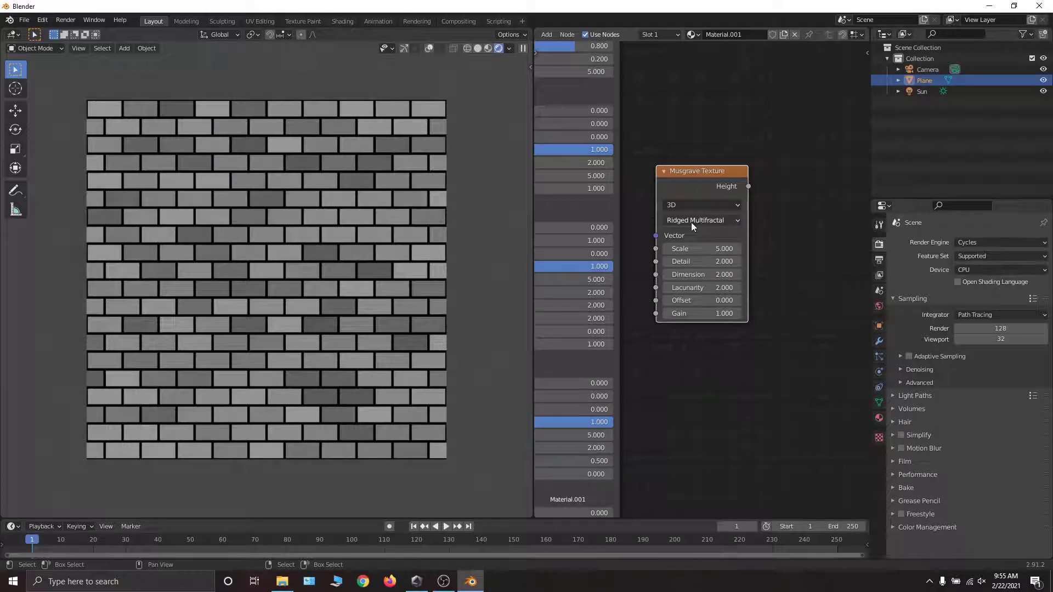
- Compare the Musgrave Texture node's type and parameters with the Texture 4 variation and settings on the group node
{"action": "mouse_move", "coordinate": [668, 224]}
{"action": "middle_mouse_down"}
{"action": "mouse_move", "coordinate": [792, 198]}
{"action": "mouse_move", "coordinate": [686, 227]}
{"action": "middle_mouse_up"}
{"action": "scroll", "coordinate": [707, 268], "scroll_direction": "up", "scroll_amount": 6}
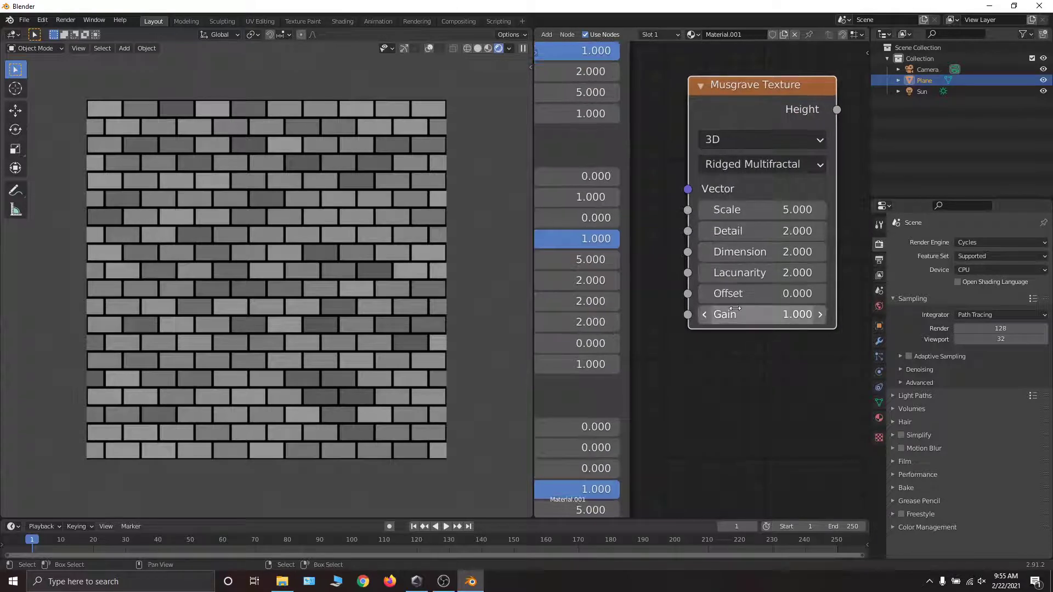
{"action": "middle_click_drag", "start_coordinate": [688, 261], "coordinate": [595, 237]}
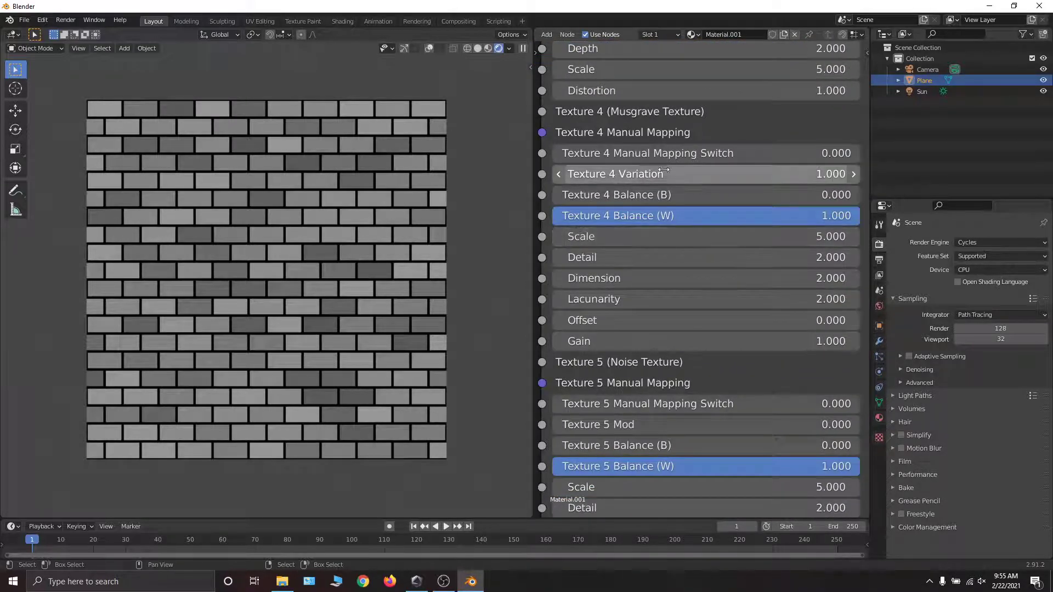
{"action": "middle_click_drag", "start_coordinate": [663, 171], "coordinate": [774, 170]}
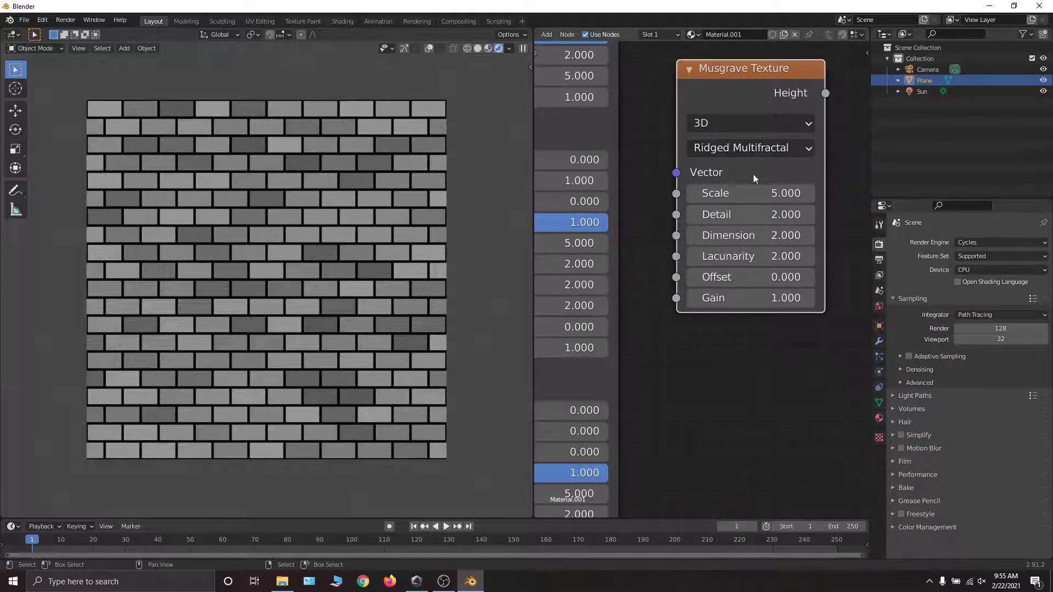
{"action": "middle_click_drag", "start_coordinate": [690, 250], "coordinate": [605, 181]}
{"action": "left_click_drag", "start_coordinate": [617, 257], "coordinate": [565, 256]}
{"action": "right_click", "coordinate": [617, 257]}
{"action": "middle_click_drag", "start_coordinate": [728, 187], "coordinate": [720, 291]}
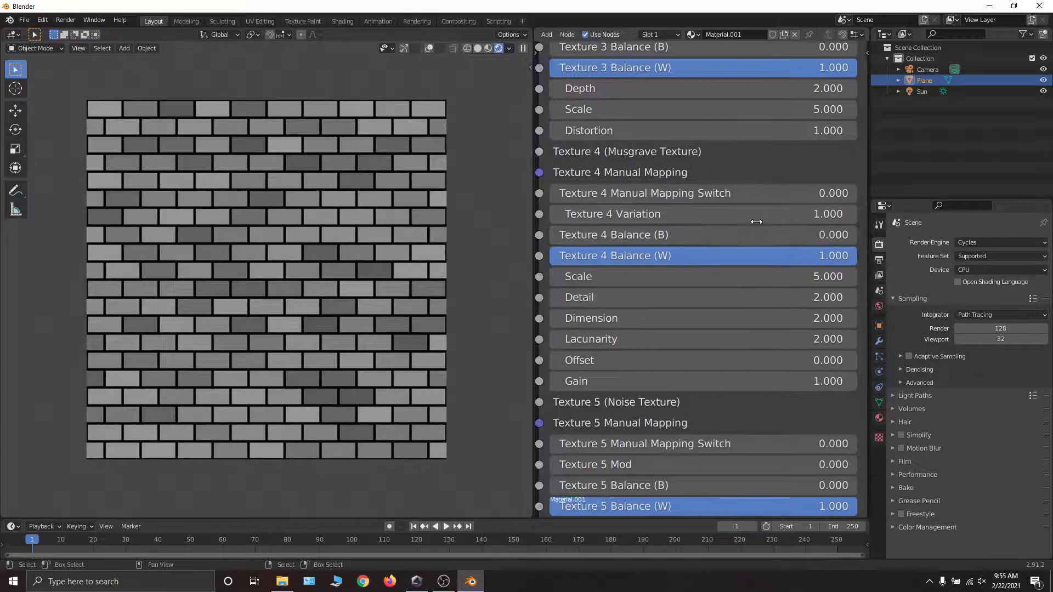
{"action": "middle_click_drag", "start_coordinate": [756, 222], "coordinate": [819, 222]}
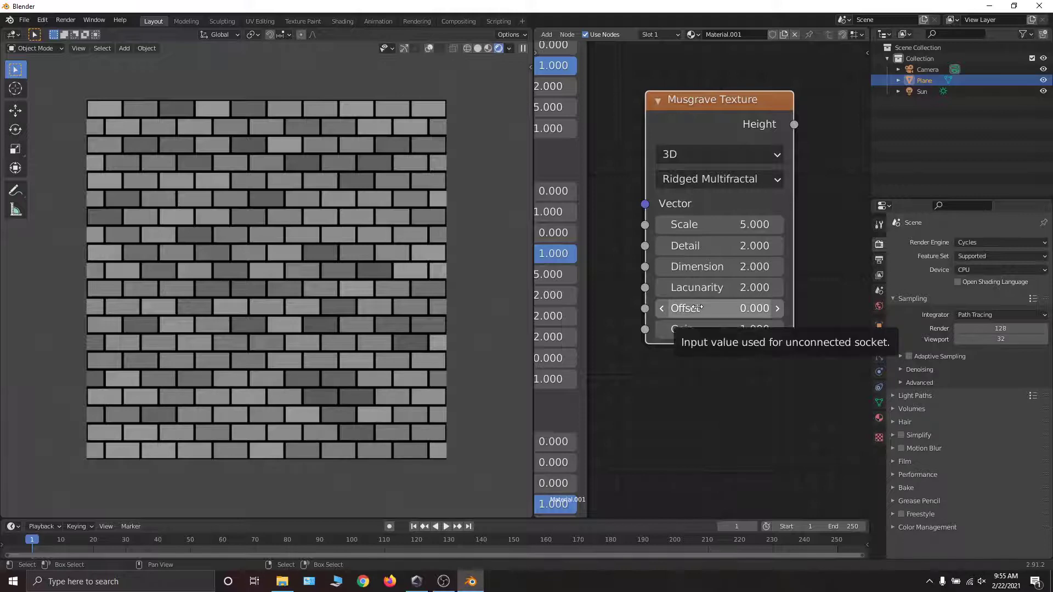
{"action": "middle_click_drag", "start_coordinate": [650, 262], "coordinate": [787, 281]}
{"action": "middle_click_drag", "start_coordinate": [727, 252], "coordinate": [687, 302]}
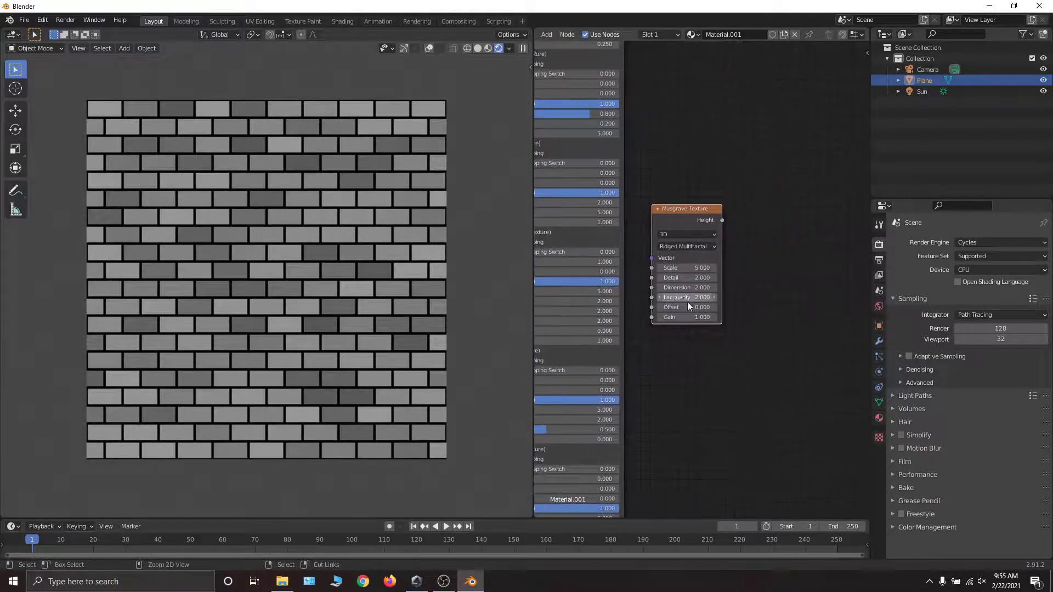
- Delete the Musgrave Texture node
{"action": "scroll", "coordinate": [687, 301], "scroll_direction": "up", "scroll_amount": 4}
{"action": "left_click", "coordinate": [668, 197]}
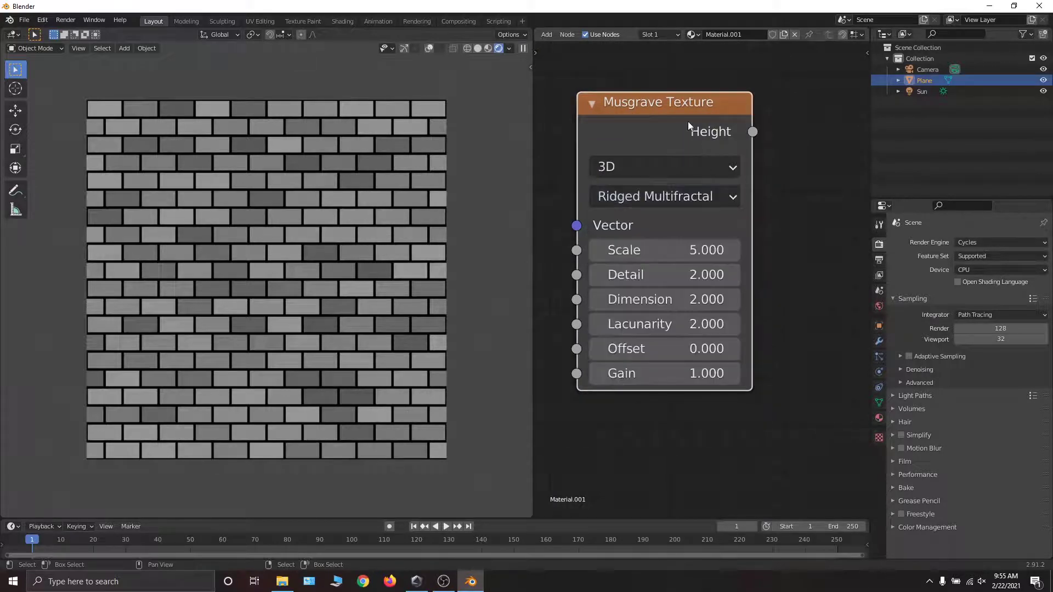
{"action": "key", "text": "x"}
- Add a Voronoi Texture node in the empty area beside the large group node
{"action": "middle_click_drag", "start_coordinate": [688, 121], "coordinate": [702, 181], "text": "ctrl"}
{"action": "key", "text": "shift+a"}
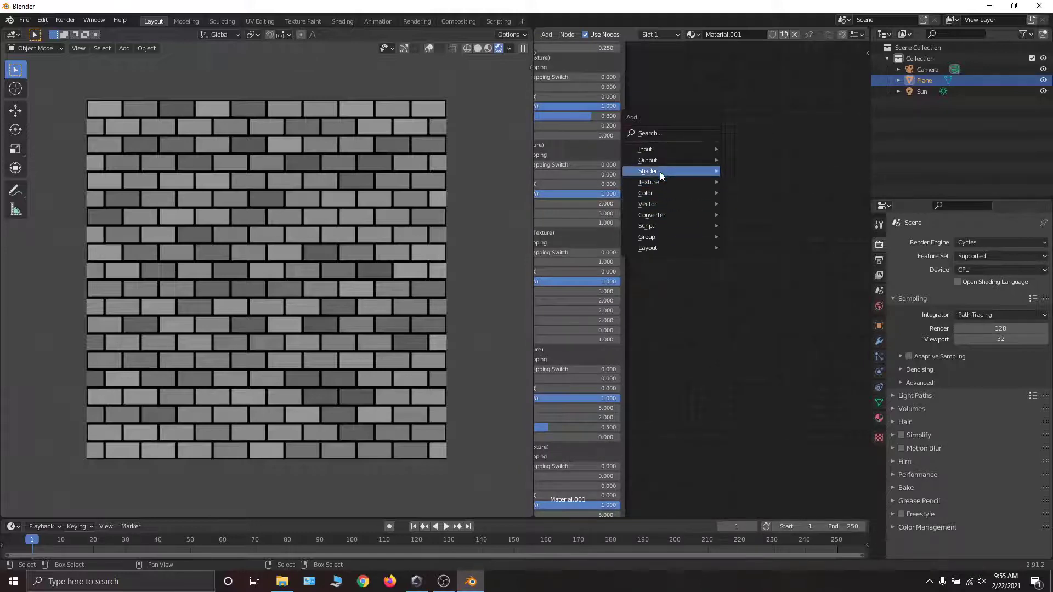
{"action": "mouse_move", "coordinate": [653, 182]}
{"action": "left_click", "coordinate": [757, 341]}
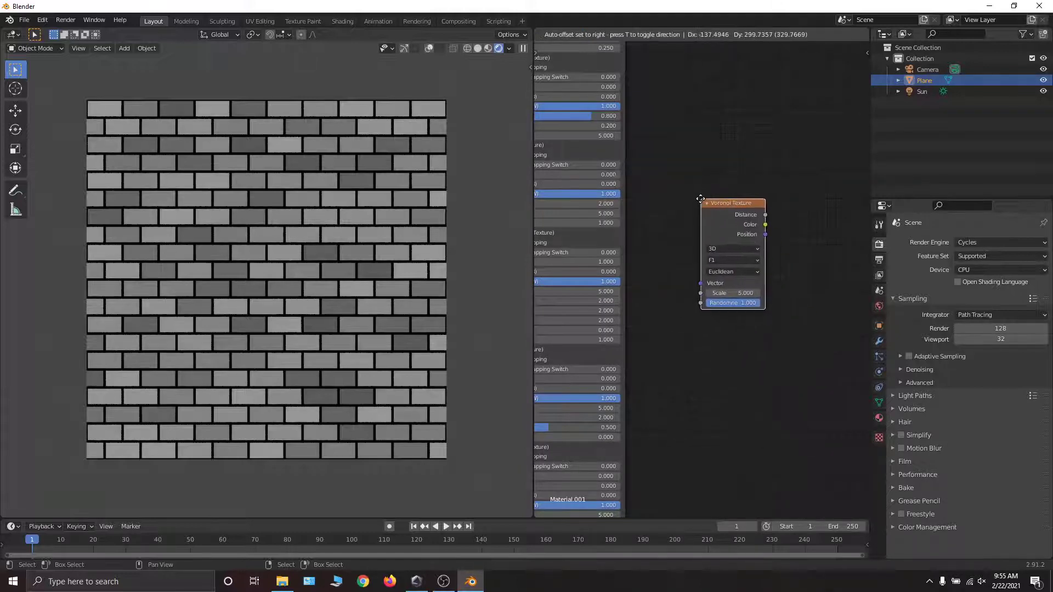
{"action": "left_click", "coordinate": [702, 140]}
{"action": "middle_click_drag", "start_coordinate": [702, 140], "coordinate": [715, 244], "text": "ctrl"}
{"action": "middle_click_drag", "start_coordinate": [727, 200], "coordinate": [709, 239]}
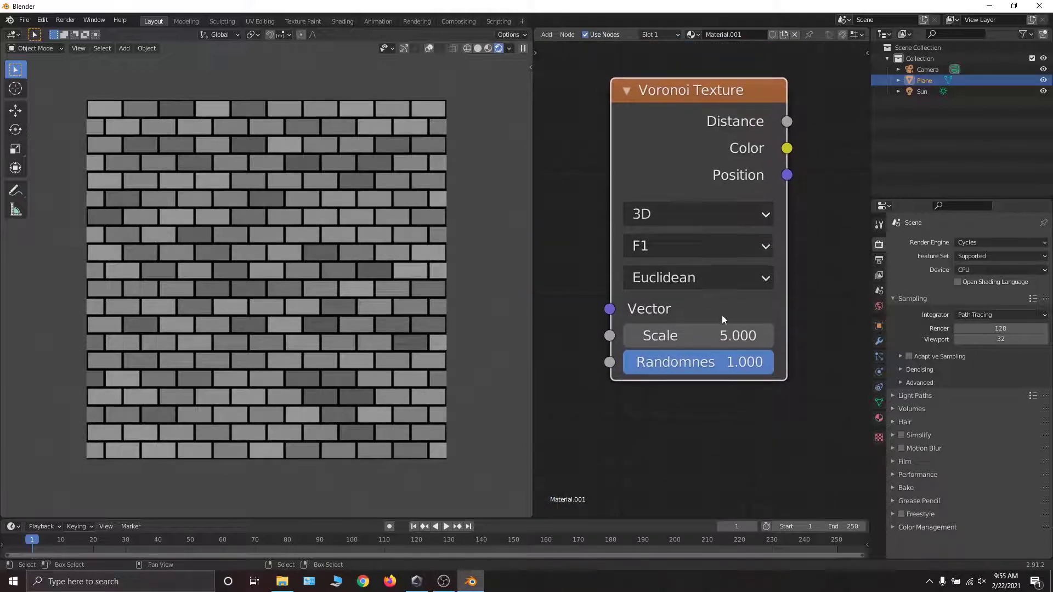
{"action": "middle_click_drag", "start_coordinate": [722, 314], "coordinate": [679, 278]}
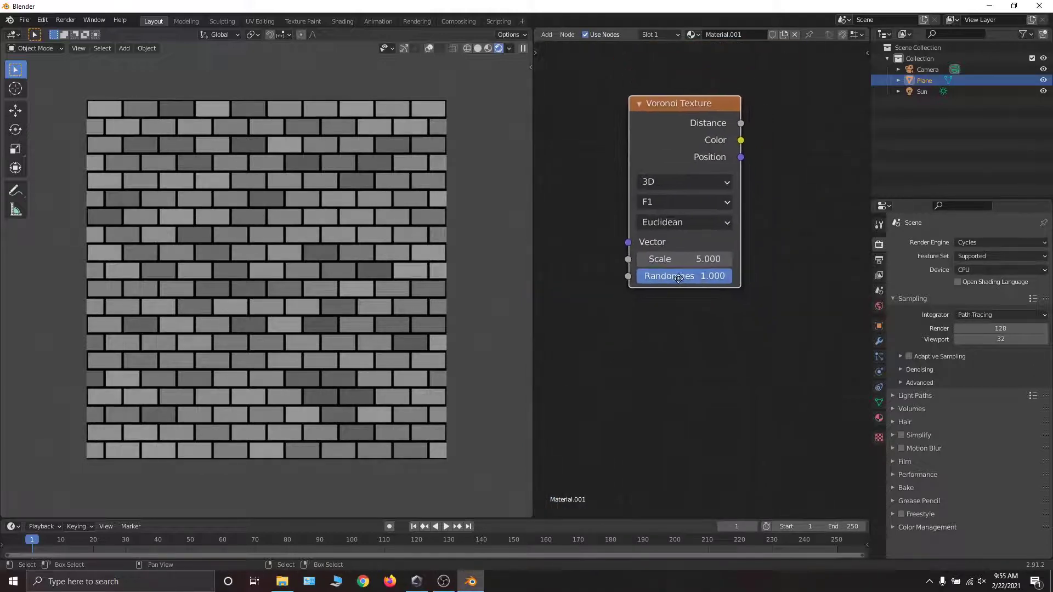
- Try the Smooth F1 feature output on the Voronoi Texture node, followed by F2
{"action": "left_click", "coordinate": [680, 199]}
{"action": "left_click", "coordinate": [676, 255]}
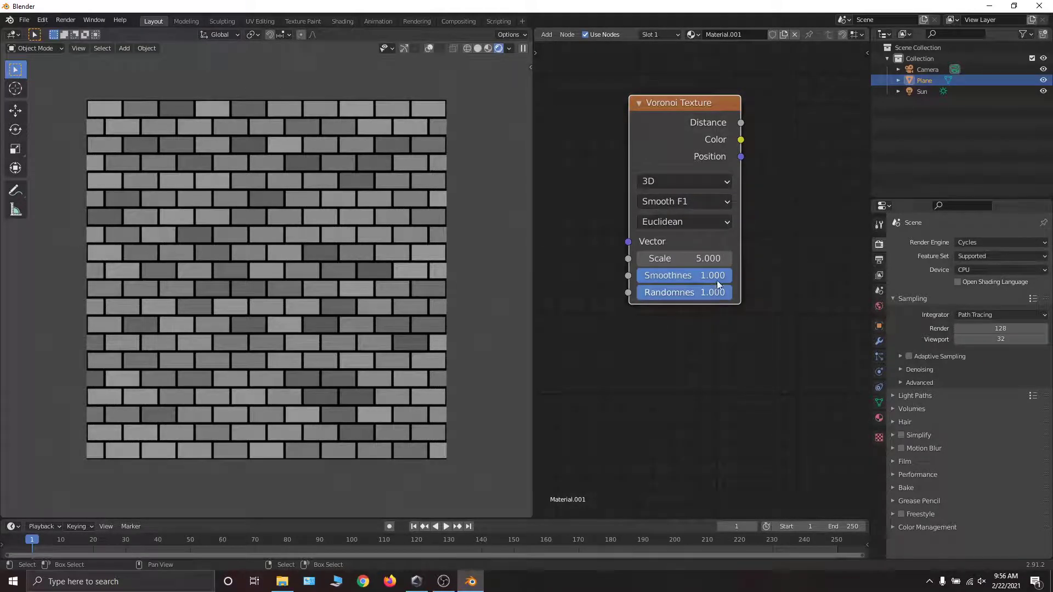
{"action": "mouse_move", "coordinate": [717, 276]}
{"action": "left_mouse_down"}
{"action": "mouse_move", "coordinate": [669, 276]}
{"action": "mouse_move", "coordinate": [727, 274]}
{"action": "left_mouse_up"}
{"action": "left_click", "coordinate": [696, 201]}
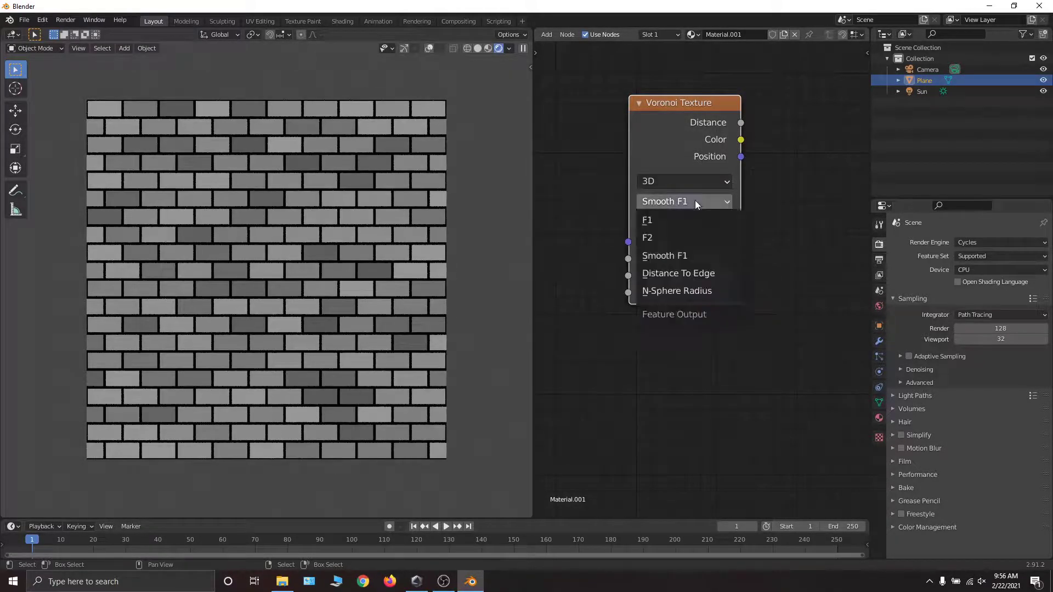
{"action": "left_click", "coordinate": [653, 238]}
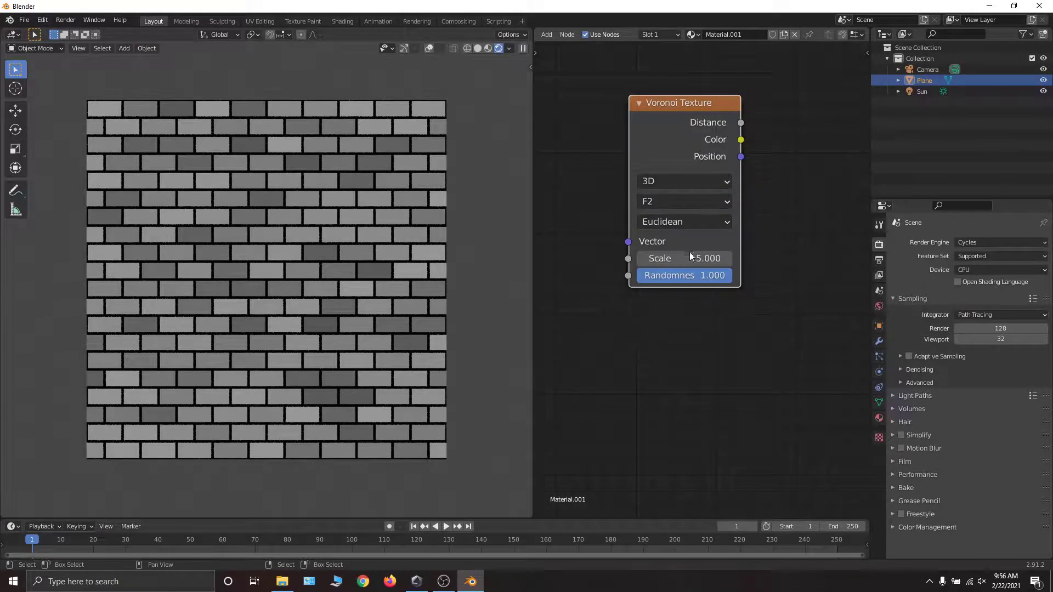
- Return the Voronoi Texture node's feature output to F1, then try Distance To Edge
{"action": "left_click", "coordinate": [673, 222]}
{"action": "left_click", "coordinate": [687, 203]}
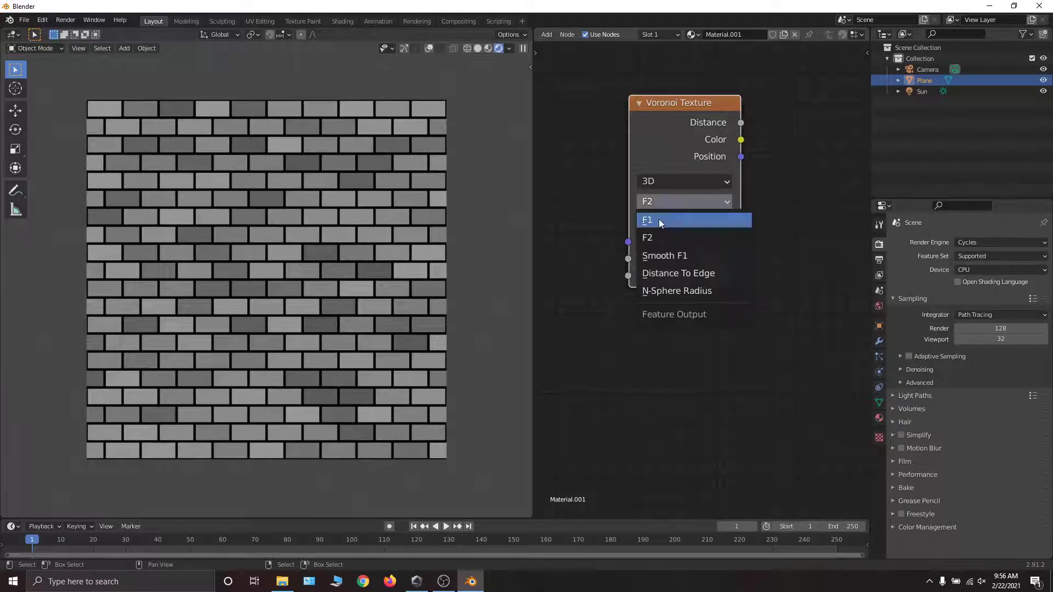
{"action": "left_click", "coordinate": [660, 218]}
{"action": "left_click", "coordinate": [686, 201]}
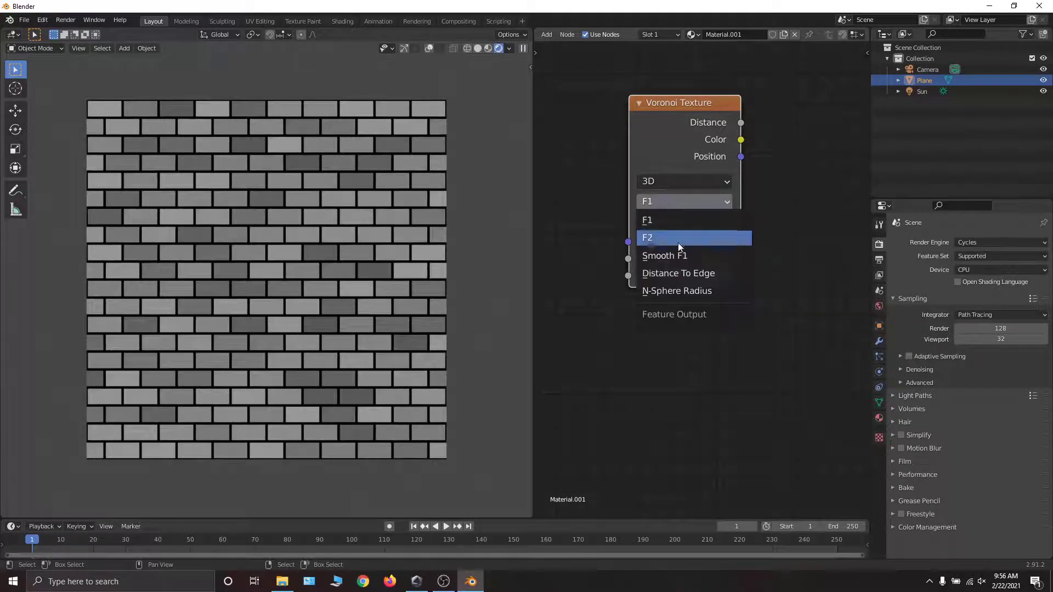
{"action": "left_click", "coordinate": [664, 272]}
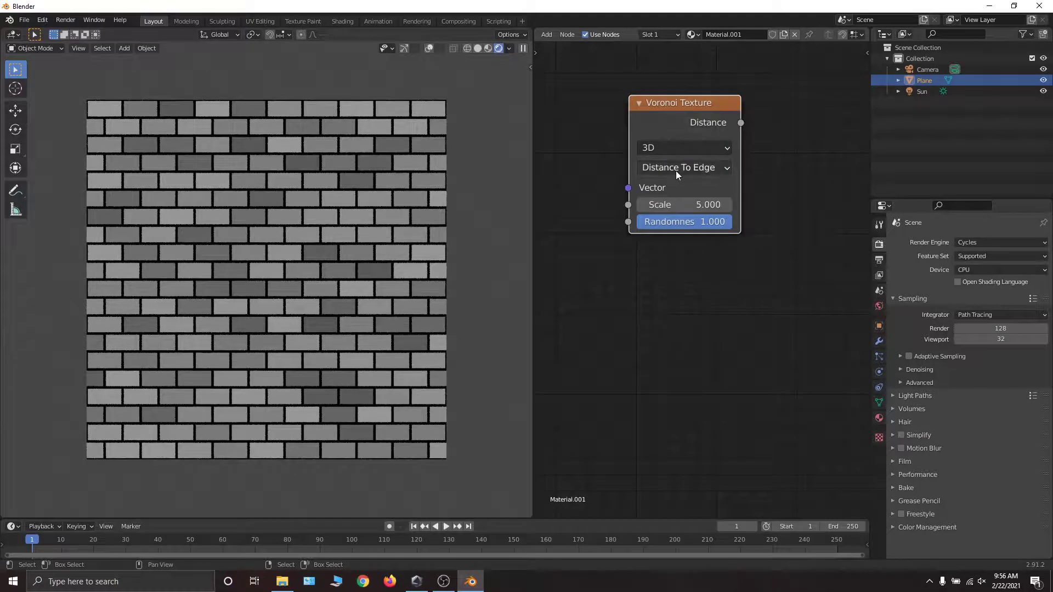
- Try the N-Sphere Radius feature output on the Voronoi Texture node, followed by Smooth F1
{"action": "left_click", "coordinate": [677, 167]}
{"action": "left_click", "coordinate": [660, 256]}
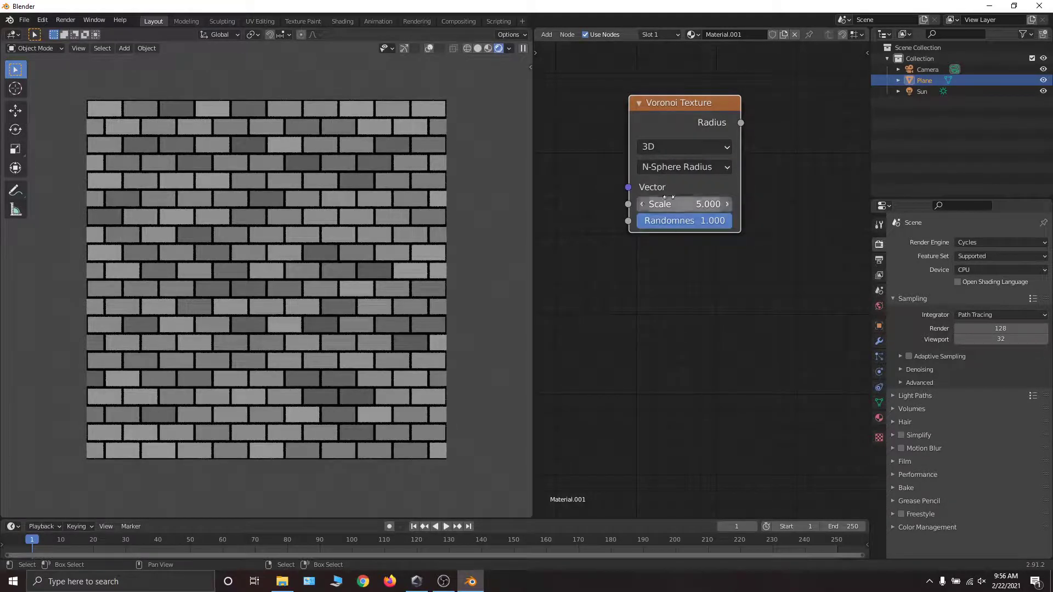
{"action": "left_click", "coordinate": [682, 169]}
{"action": "left_click", "coordinate": [663, 227]}
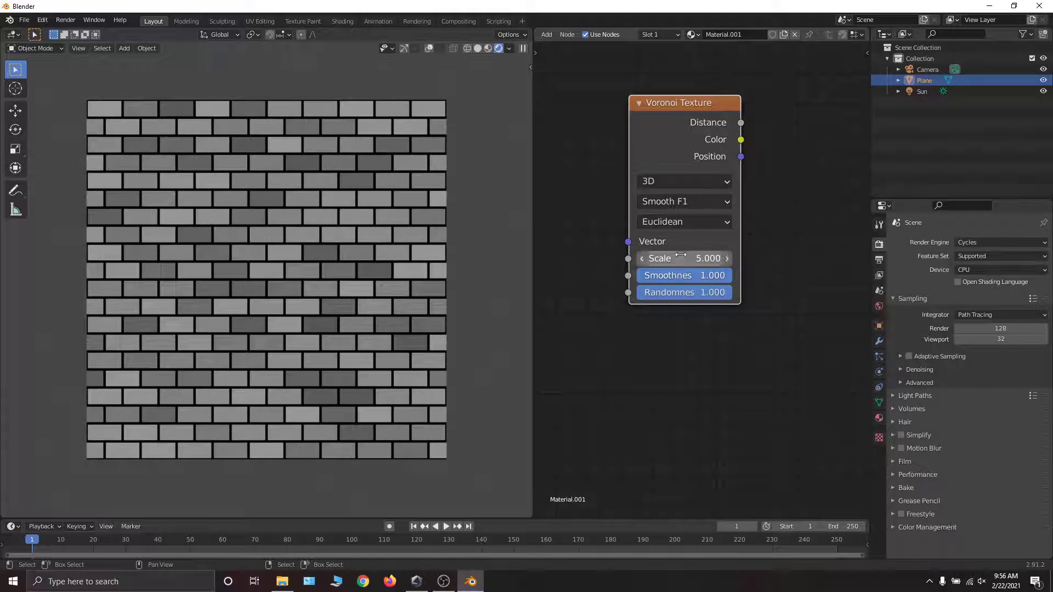
- Switch the Voronoi Texture node's feature output to F1 and then to Distance To Edge
{"action": "left_click", "coordinate": [681, 203]}
{"action": "left_click", "coordinate": [660, 217]}
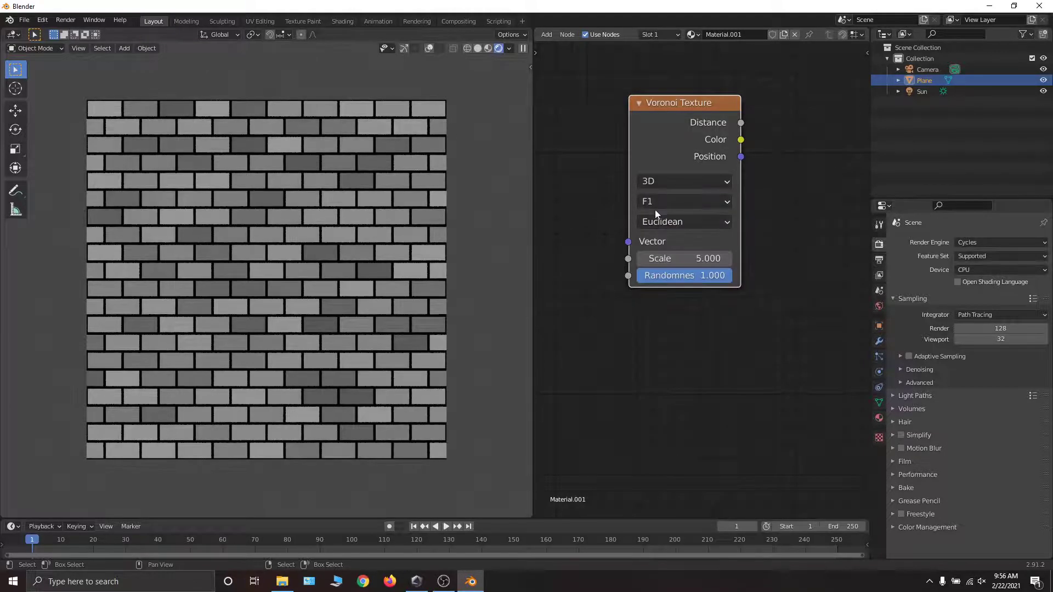
{"action": "left_click", "coordinate": [655, 201]}
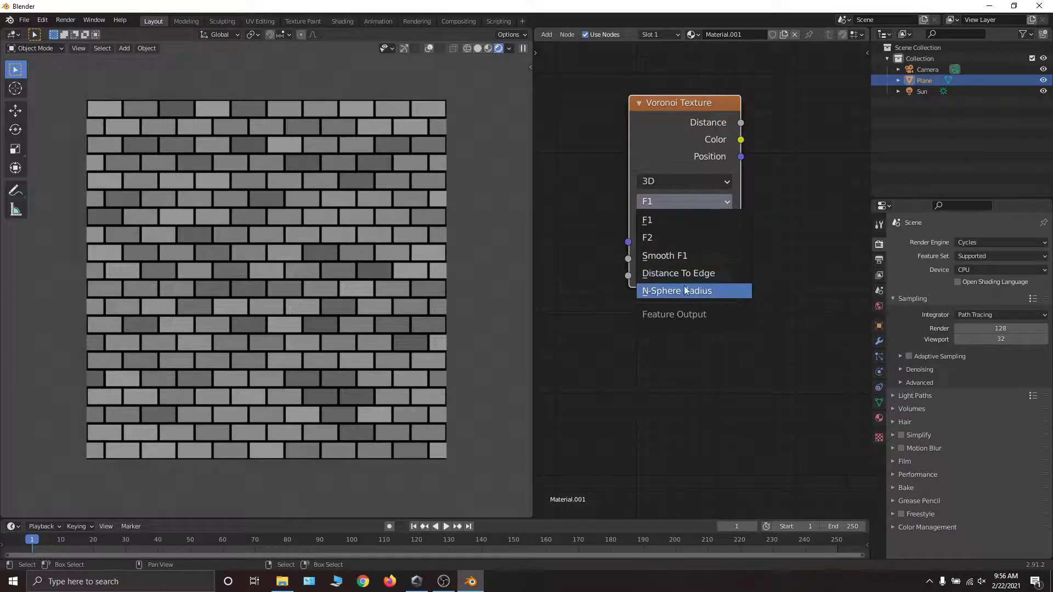
{"action": "left_click", "coordinate": [663, 274]}
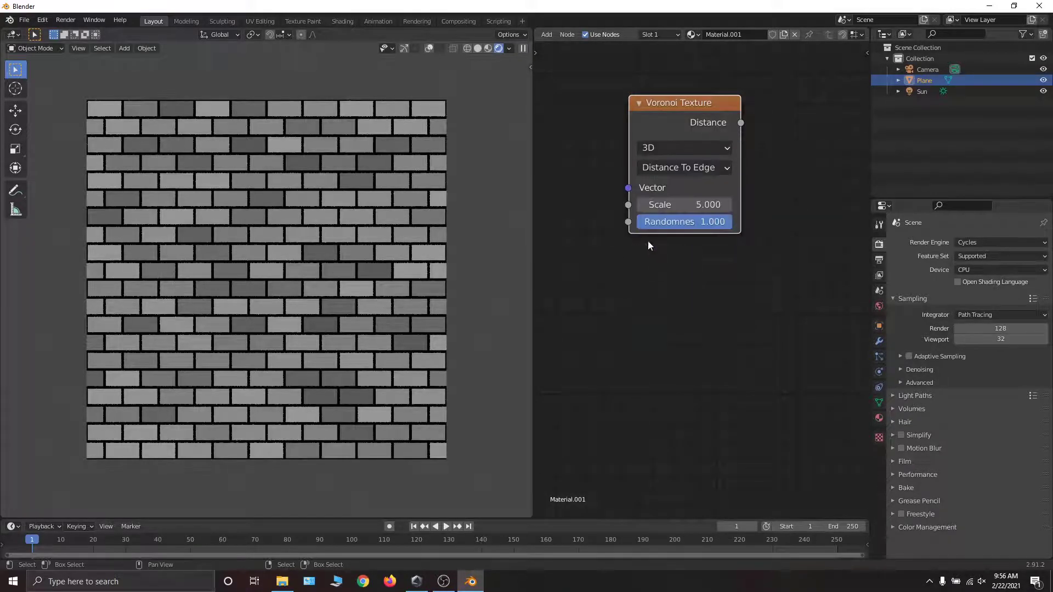
- Set the Voronoi Texture node to F1 with the Minkowski distance metric and raise its exponent to 8
{"action": "left_click", "coordinate": [685, 168]}
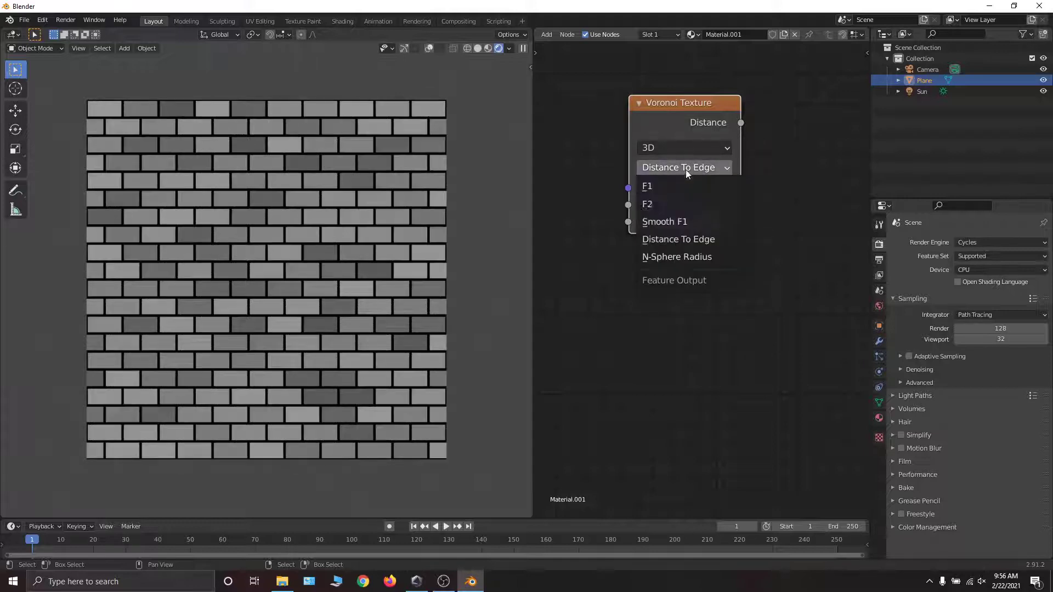
{"action": "left_click", "coordinate": [661, 189]}
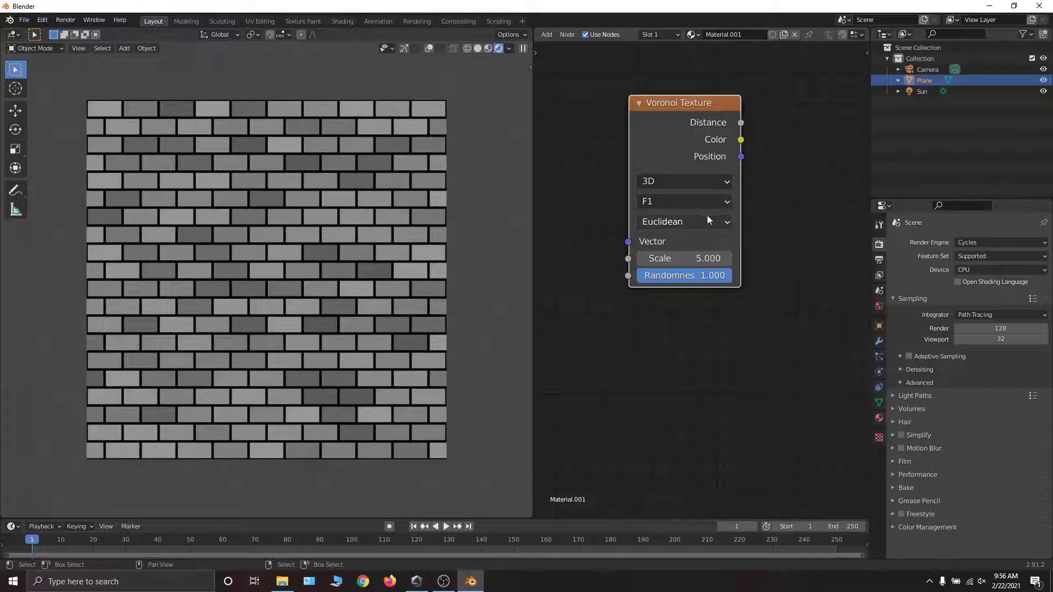
{"action": "left_click", "coordinate": [674, 224]}
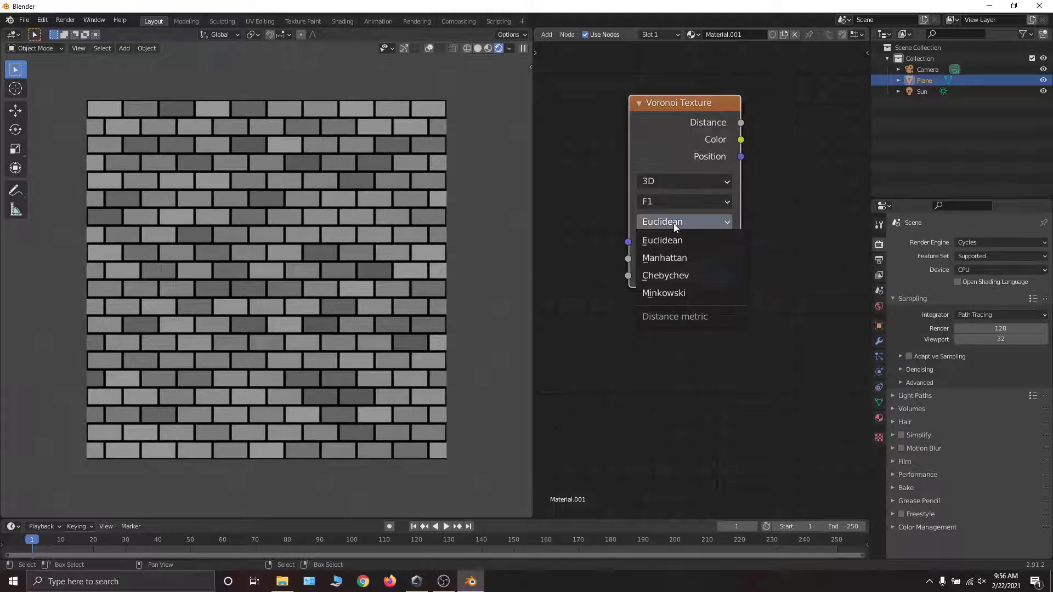
{"action": "left_click", "coordinate": [671, 296]}
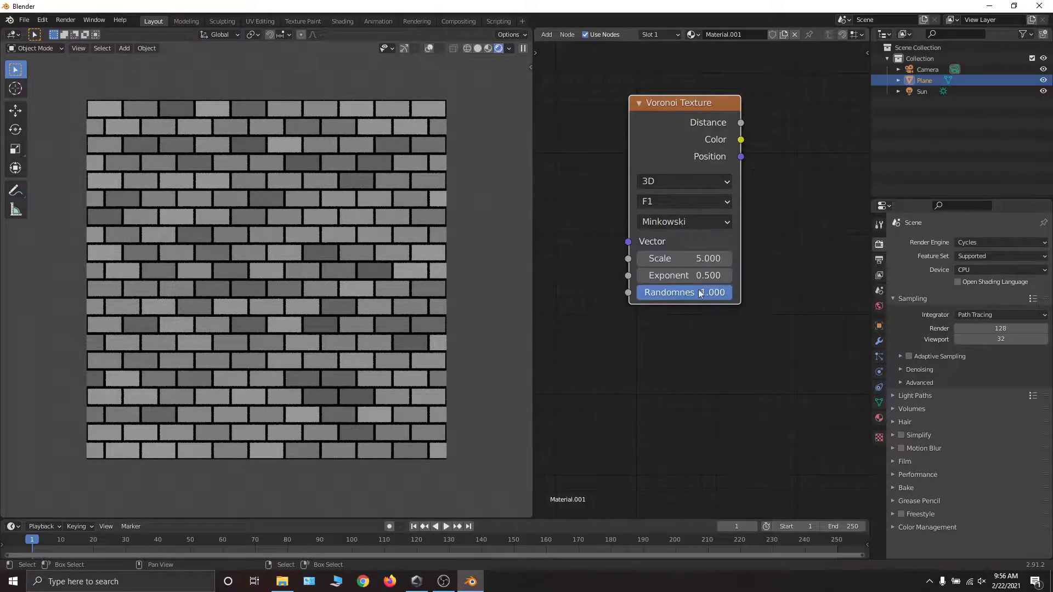
{"action": "left_click_drag", "start_coordinate": [698, 277], "coordinate": [698, 276]}
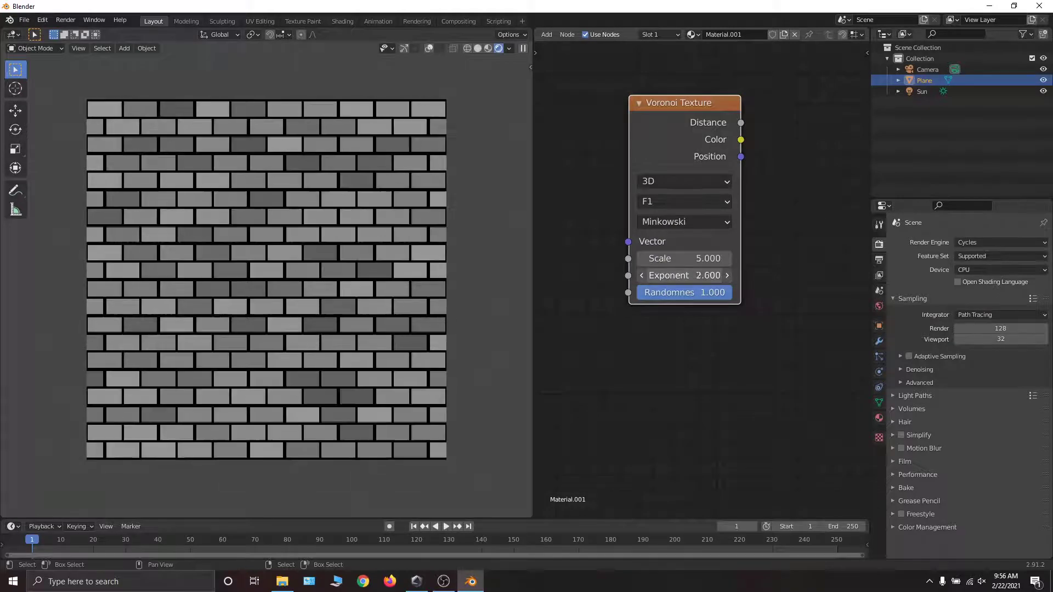
- Switch the Voronoi Texture node's feature output to Smooth F1, and delete the node
{"action": "left_click", "coordinate": [709, 204]}
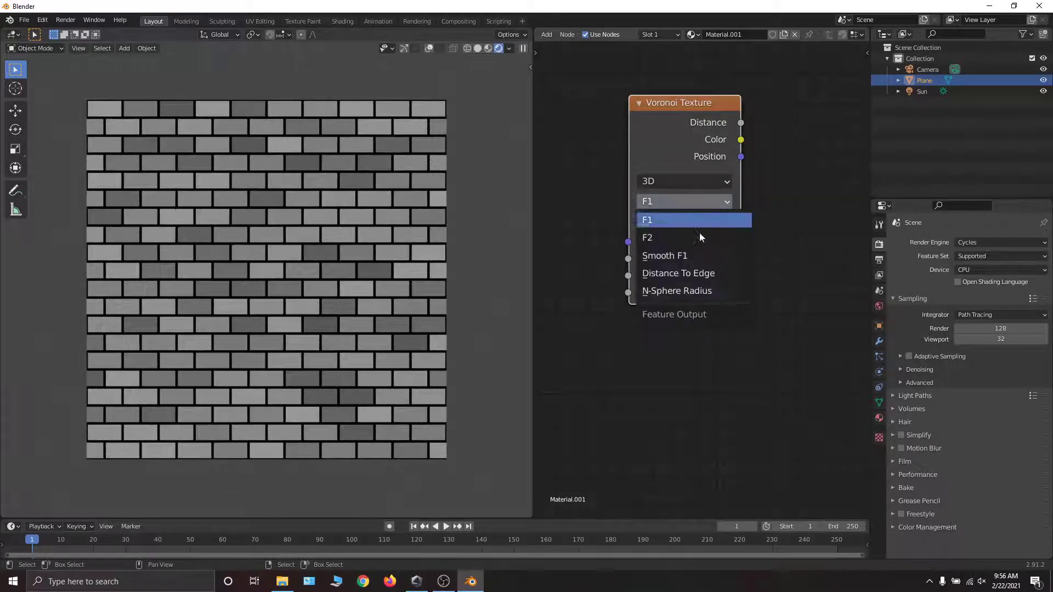
{"action": "left_click", "coordinate": [686, 255]}
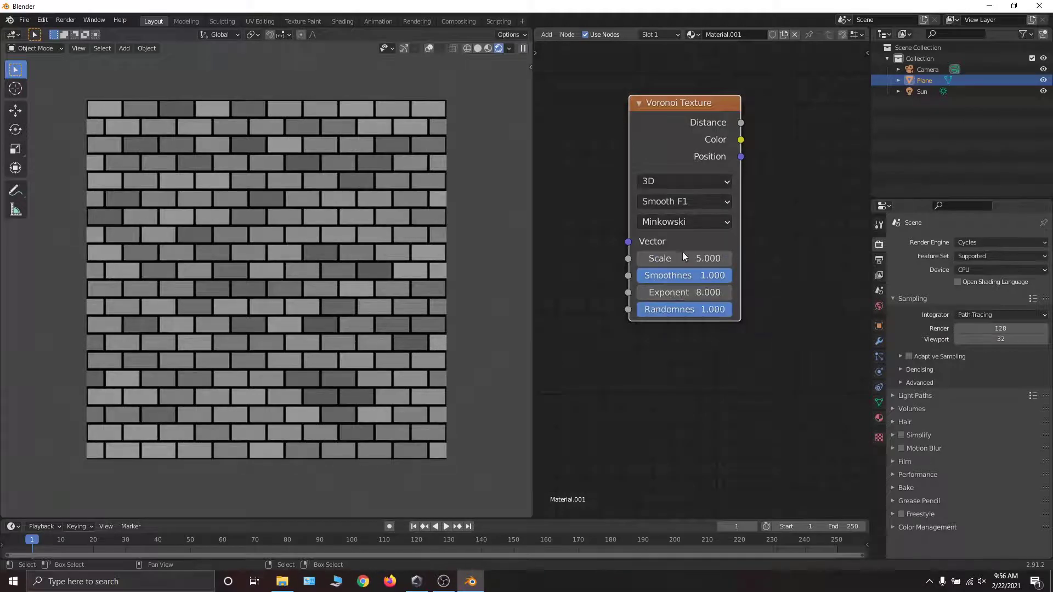
{"action": "key", "text": "x"}
- Enter the uglyMasks group and examine the types and inputs of the Musgrave Texture nodes inside it
{"action": "middle_click_drag", "start_coordinate": [680, 139], "coordinate": [682, 240], "text": "ctrl"}
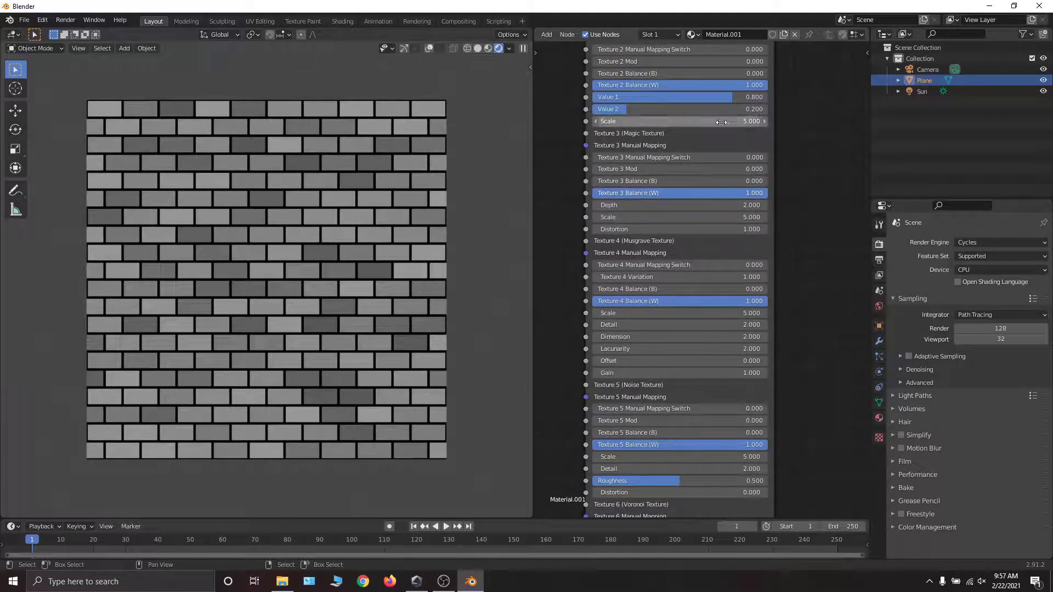
{"action": "middle_click_drag", "start_coordinate": [707, 139], "coordinate": [729, 264]}
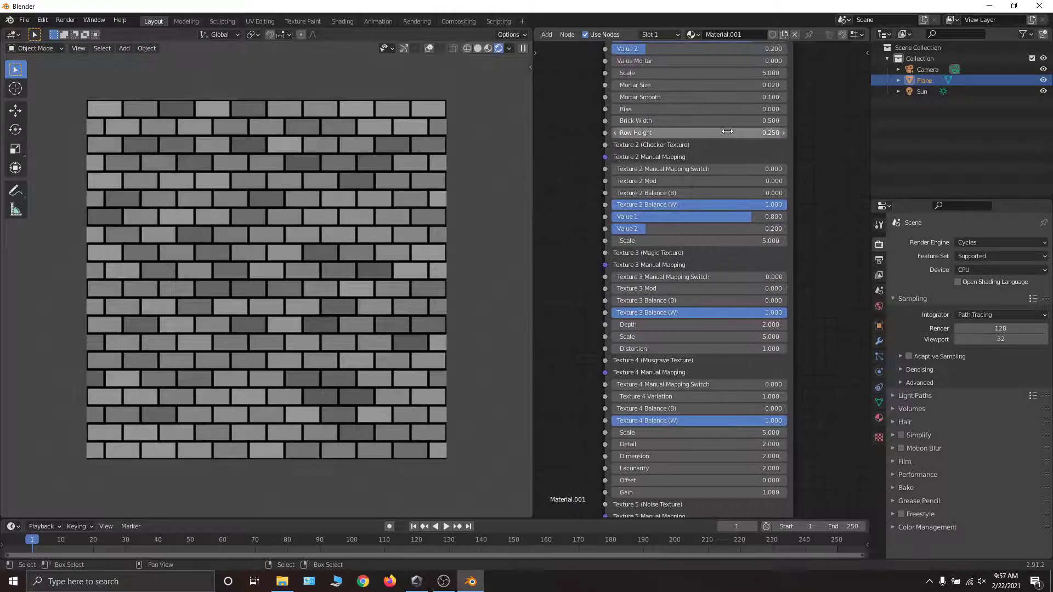
{"action": "middle_click_drag", "start_coordinate": [758, 85], "coordinate": [678, 127]}
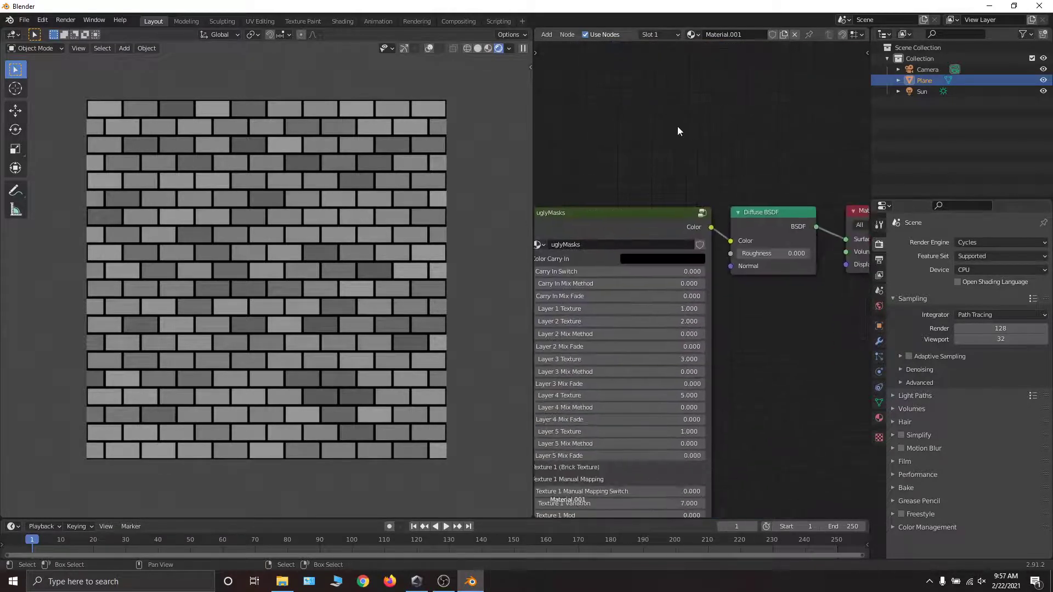
{"action": "left_click", "coordinate": [703, 213]}
{"action": "scroll", "coordinate": [788, 257], "scroll_direction": "down", "scroll_amount": 5}
{"action": "middle_click_drag", "start_coordinate": [793, 342], "coordinate": [628, 496]}
{"action": "scroll", "coordinate": [672, 294], "scroll_direction": "up", "scroll_amount": 10}
{"action": "middle_click_drag", "start_coordinate": [672, 295], "coordinate": [751, 434]}
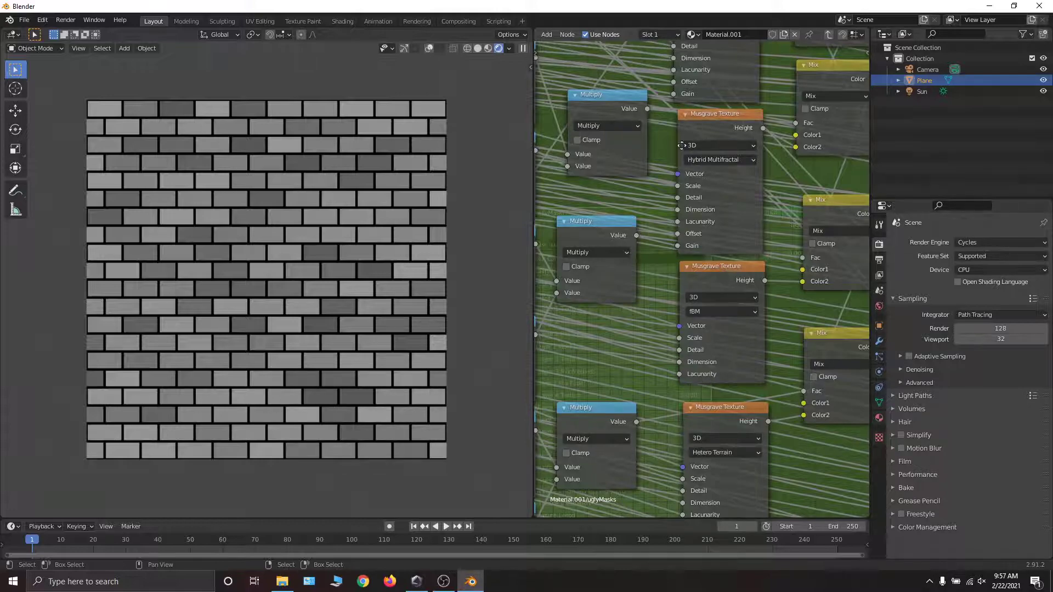
{"action": "middle_click_drag", "start_coordinate": [682, 146], "coordinate": [652, 283]}
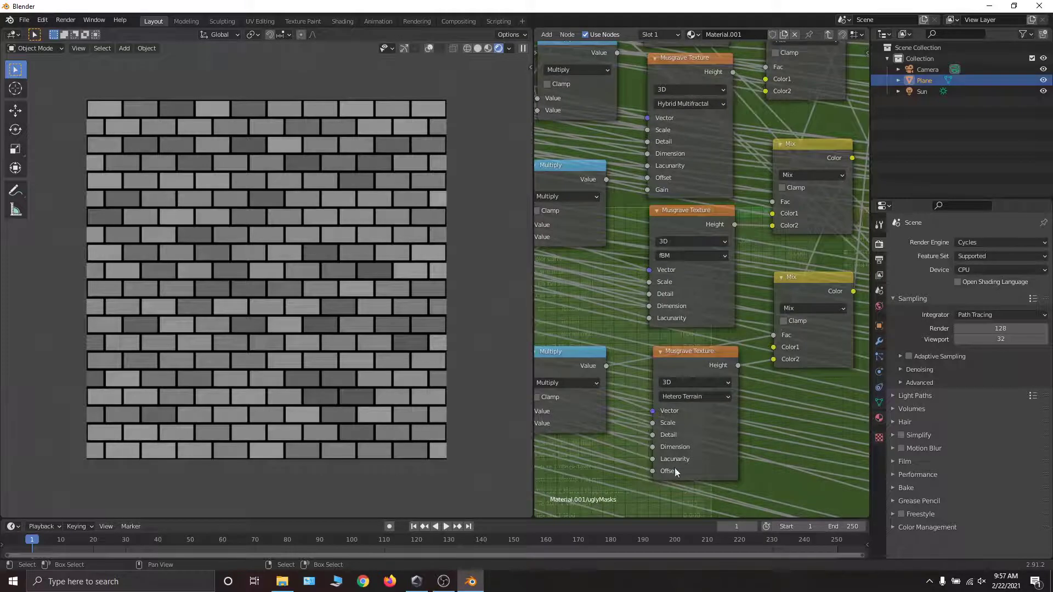
{"action": "middle_click_drag", "start_coordinate": [690, 470], "coordinate": [582, 475]}
- Examine the Wave Texture nodes inside the uglyMasks group, comparing their band, ring and wave profile variants
{"action": "scroll", "coordinate": [769, 430], "scroll_direction": "down", "scroll_amount": 10}
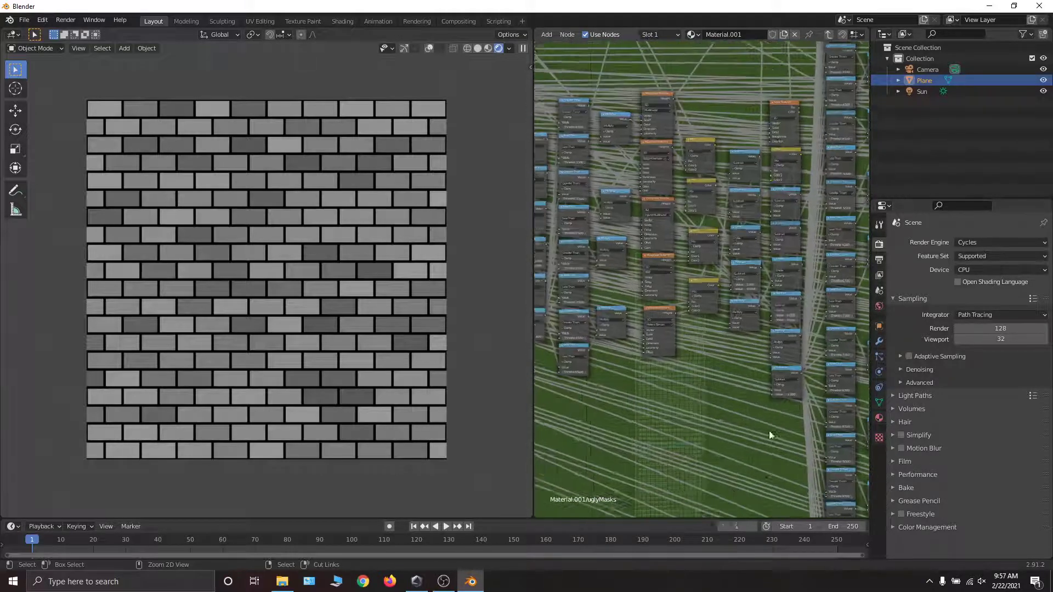
{"action": "middle_click_drag", "start_coordinate": [769, 430], "coordinate": [790, 155]}
{"action": "middle_click_drag", "start_coordinate": [655, 97], "coordinate": [738, 242]}
{"action": "scroll", "coordinate": [734, 193], "scroll_direction": "up", "scroll_amount": 10}
{"action": "middle_click_drag", "start_coordinate": [779, 364], "coordinate": [845, 103]}
{"action": "scroll", "coordinate": [724, 299], "scroll_direction": "down", "scroll_amount": 12}
{"action": "scroll", "coordinate": [713, 307], "scroll_direction": "up", "scroll_amount": 6}
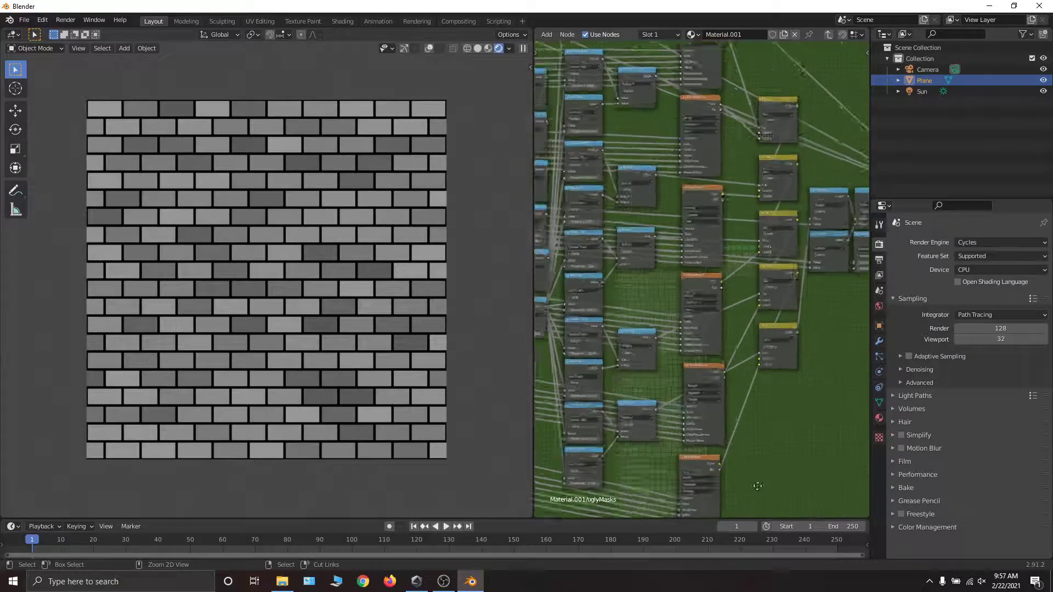
{"action": "middle_click_drag", "start_coordinate": [766, 453], "coordinate": [798, 177]}
{"action": "scroll", "coordinate": [789, 131], "scroll_direction": "up", "scroll_amount": 10}
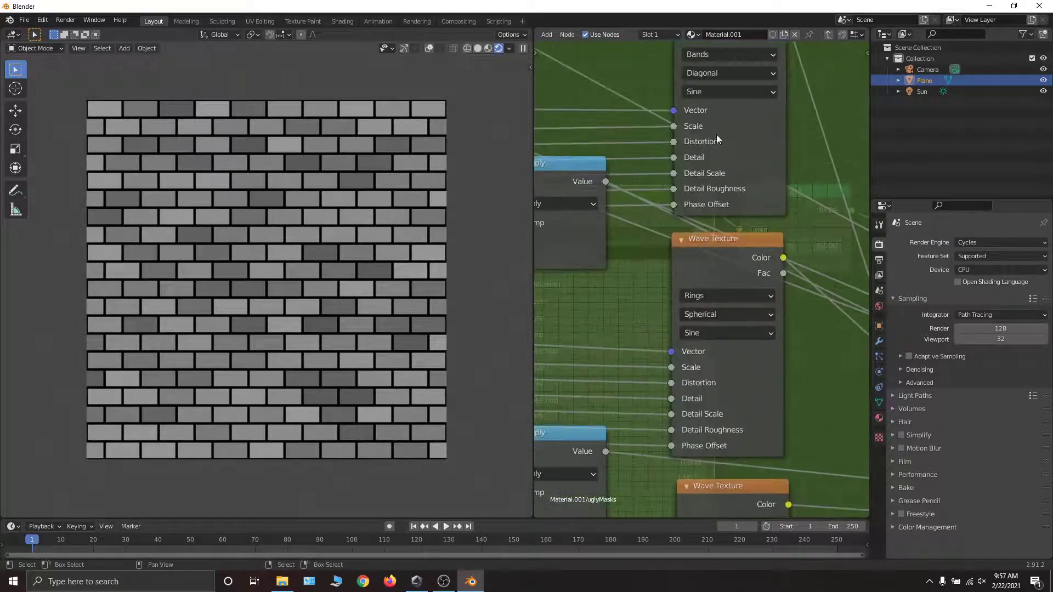
{"action": "middle_click_drag", "start_coordinate": [720, 263], "coordinate": [713, 135]}
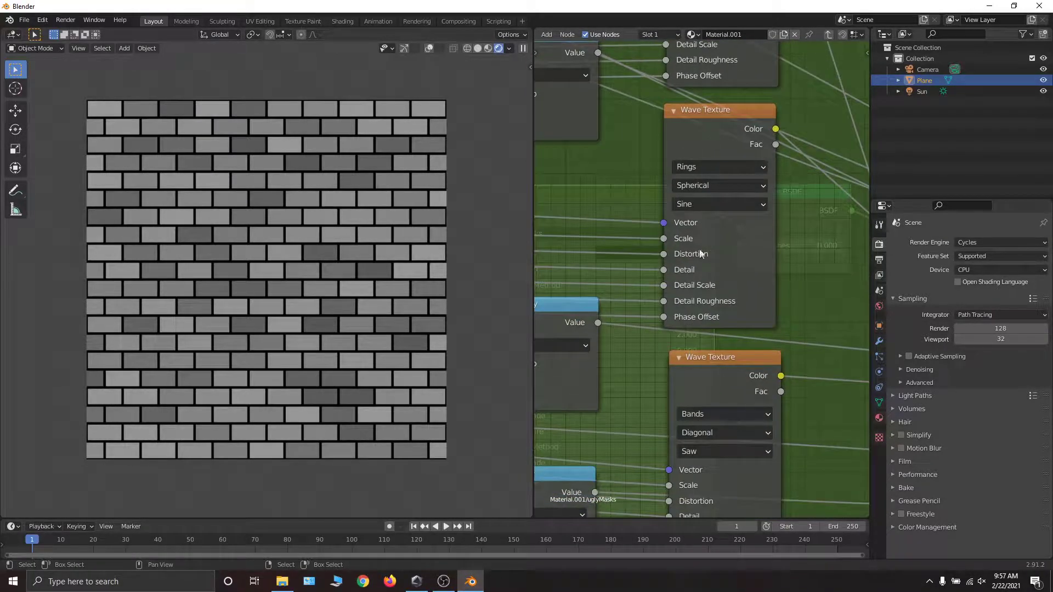
{"action": "middle_click_drag", "start_coordinate": [704, 347], "coordinate": [717, 193]}
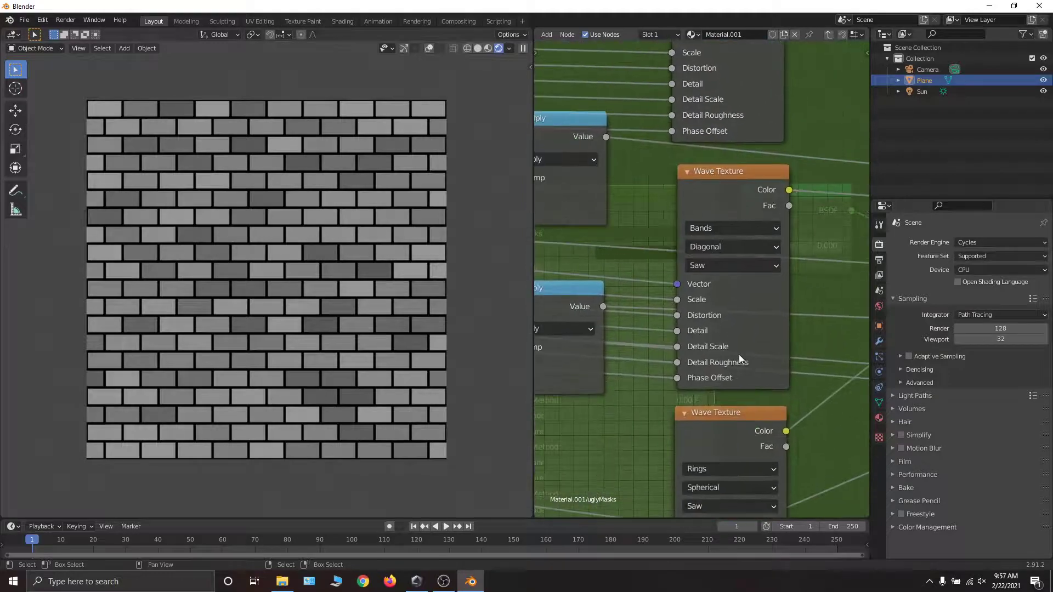
{"action": "middle_click_drag", "start_coordinate": [738, 343], "coordinate": [748, 225]}
{"action": "middle_click_drag", "start_coordinate": [680, 211], "coordinate": [686, 336], "text": "ctrl"}
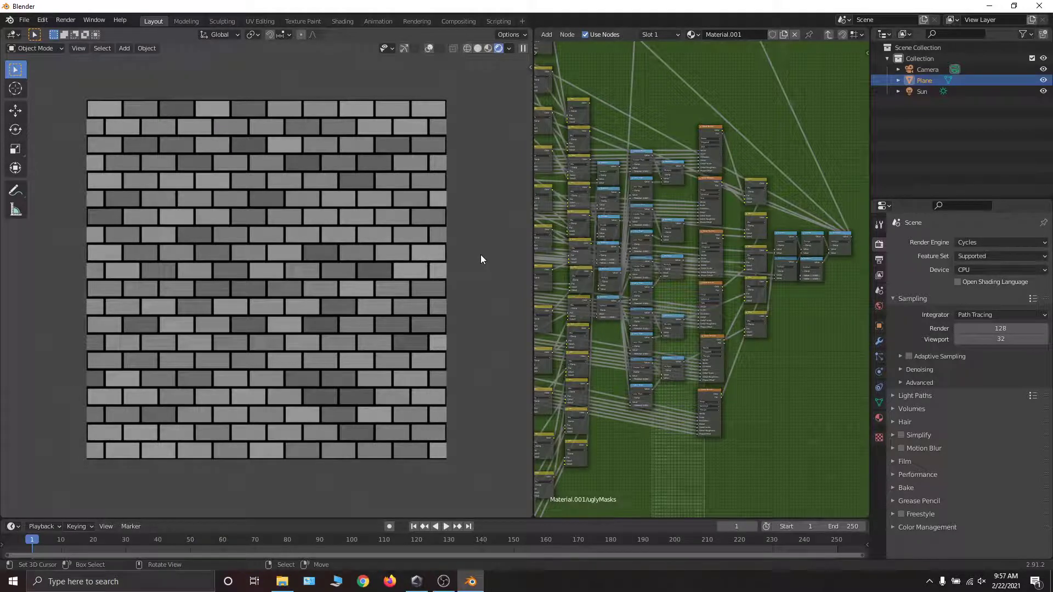
- Exit the uglyMasks group and review the Texture 4 (Musgrave Texture) inputs on the group node
{"action": "left_click", "coordinate": [830, 34]}
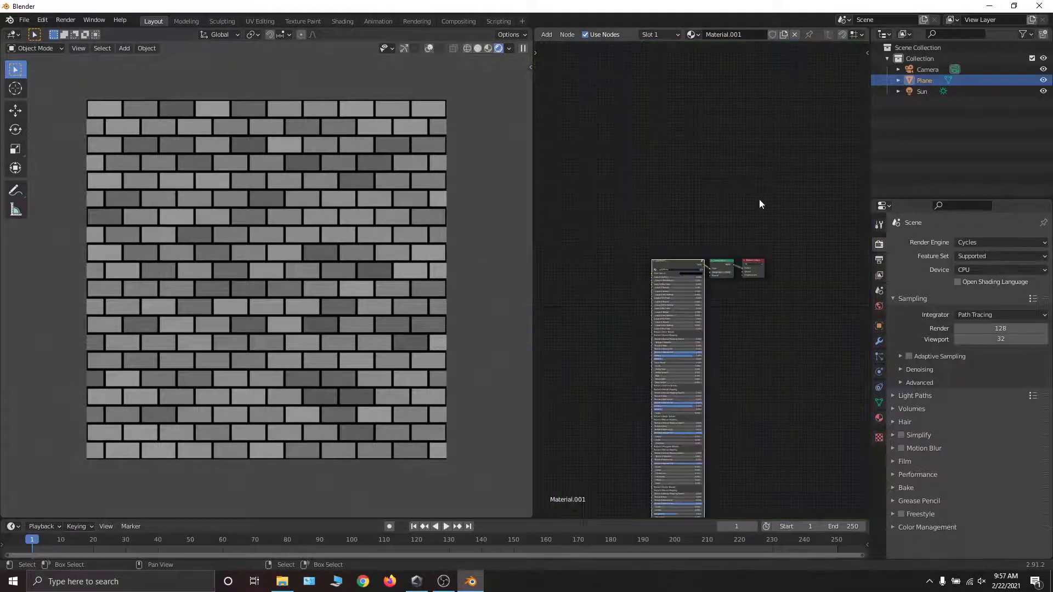
{"action": "middle_click_drag", "start_coordinate": [738, 350], "coordinate": [756, 129], "text": "ctrl"}
{"action": "middle_click_drag", "start_coordinate": [731, 461], "coordinate": [775, 128]}
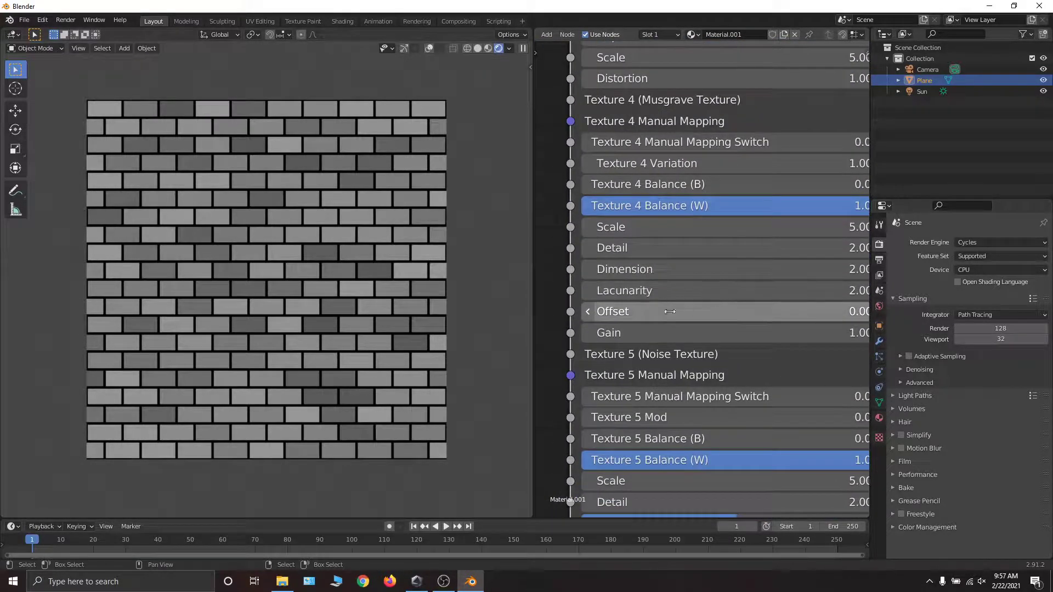
{"action": "scroll", "coordinate": [698, 312], "scroll_direction": "down", "scroll_amount": 3}
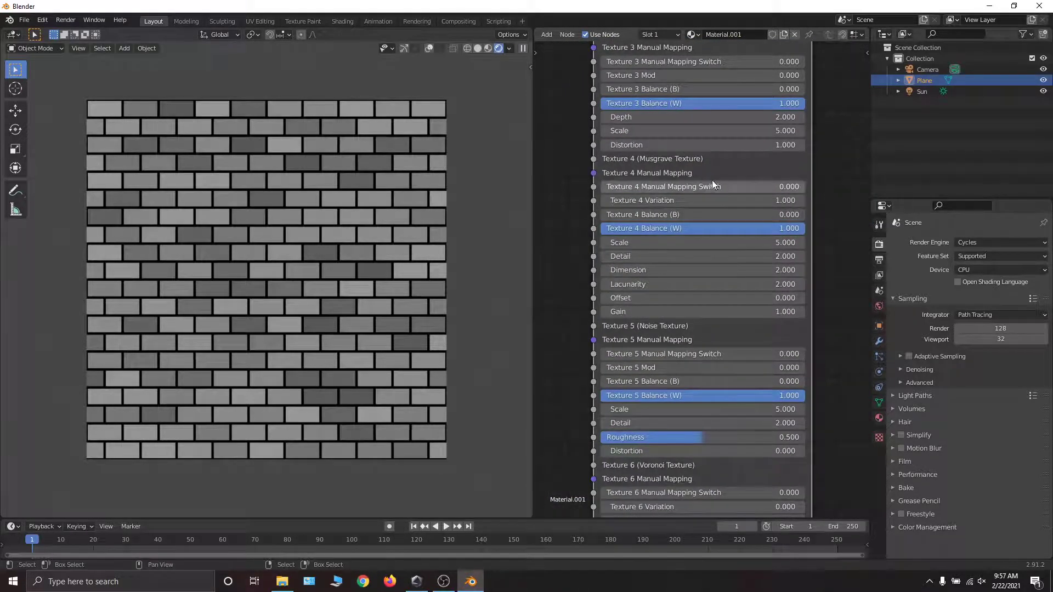
{"action": "middle_click_drag", "start_coordinate": [707, 284], "coordinate": [714, 258], "text": "ctrl"}
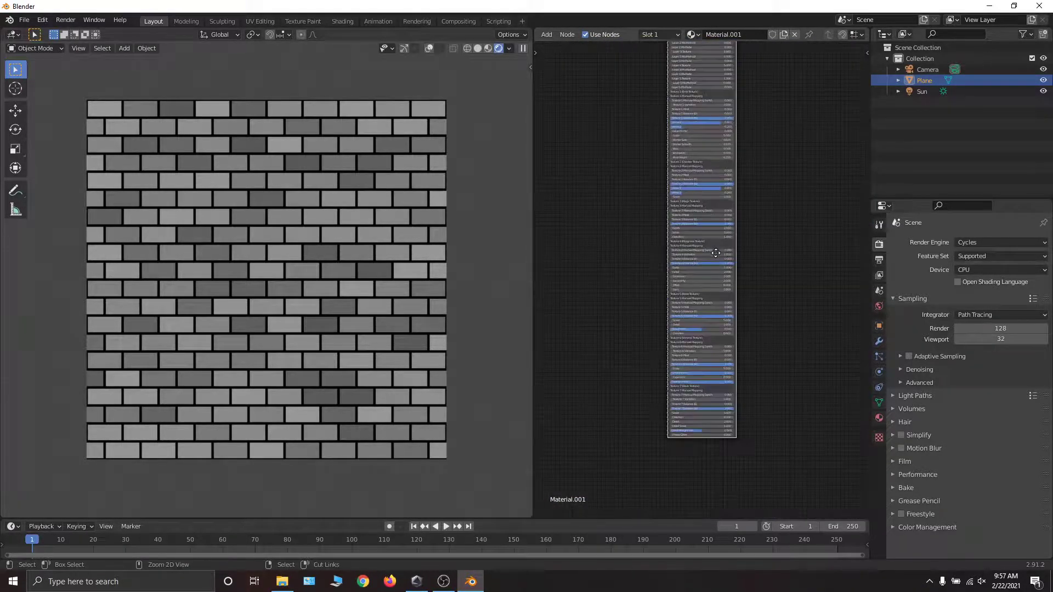
- Set the uglyMasks node's Layer 2 Mix Method to 5 and Layer 3 Mix Method to 3
{"action": "middle_click_drag", "start_coordinate": [703, 145], "coordinate": [710, 179]}
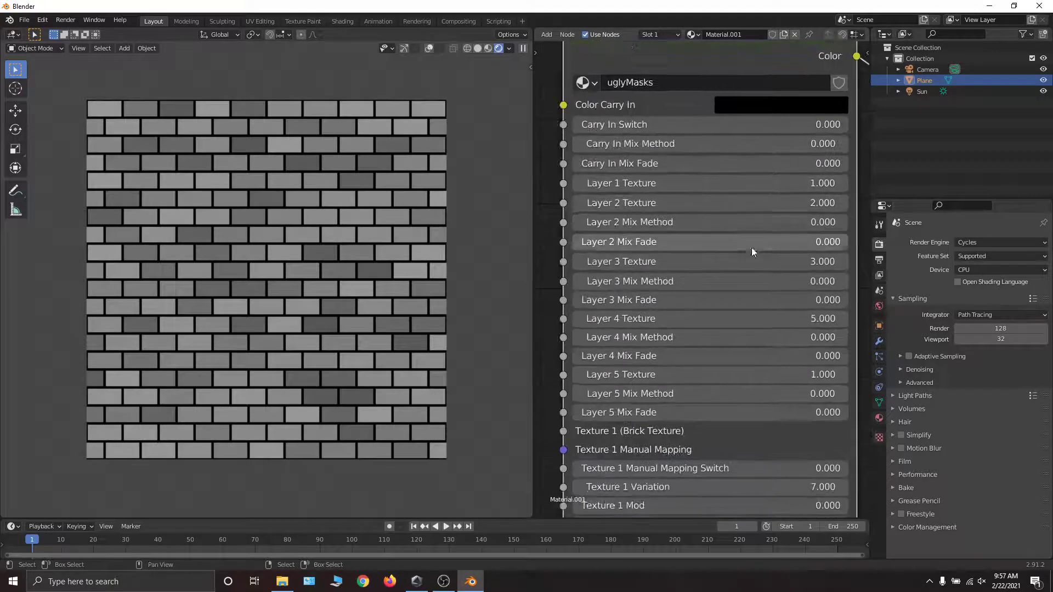
{"action": "middle_click_drag", "start_coordinate": [752, 248], "coordinate": [736, 192]}
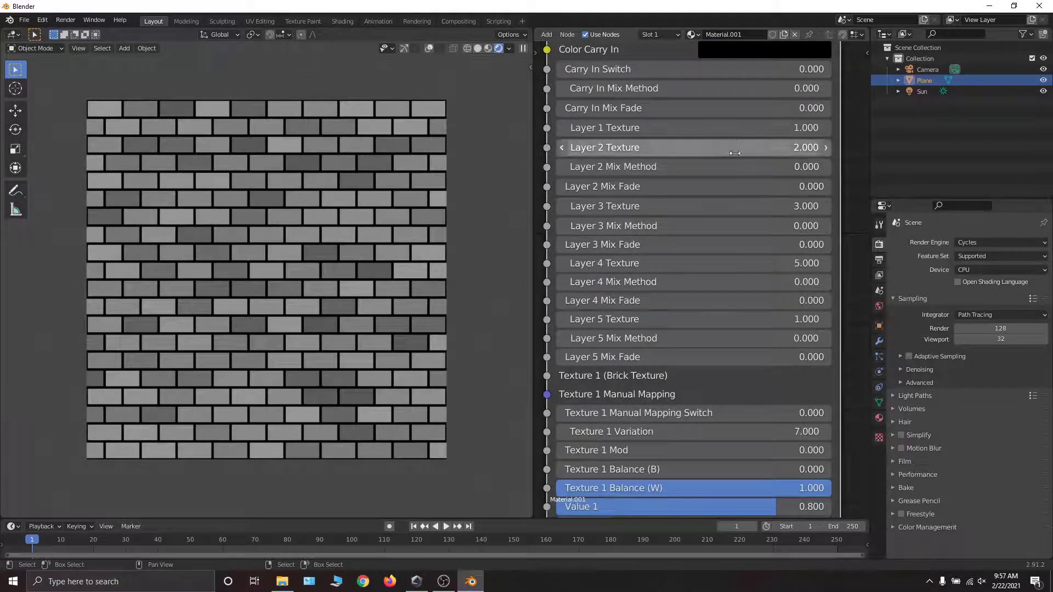
{"action": "left_click", "coordinate": [738, 166]}
{"action": "type", "text": "5"}
{"action": "key", "text": "Return"}
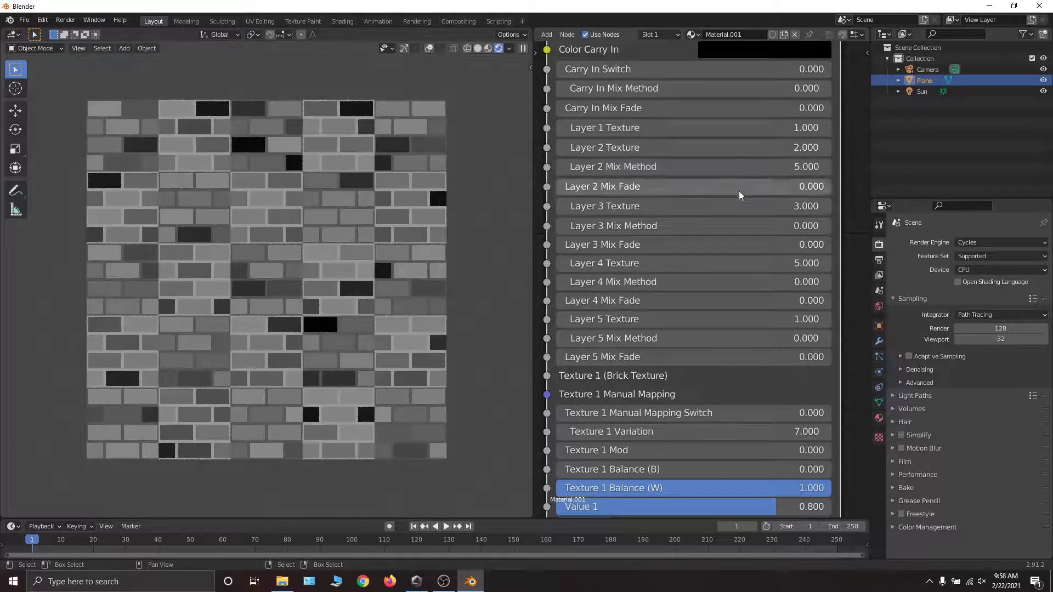
{"action": "left_click", "coordinate": [725, 226]}
{"action": "type", "text": "3"}
{"action": "key", "text": "Return"}
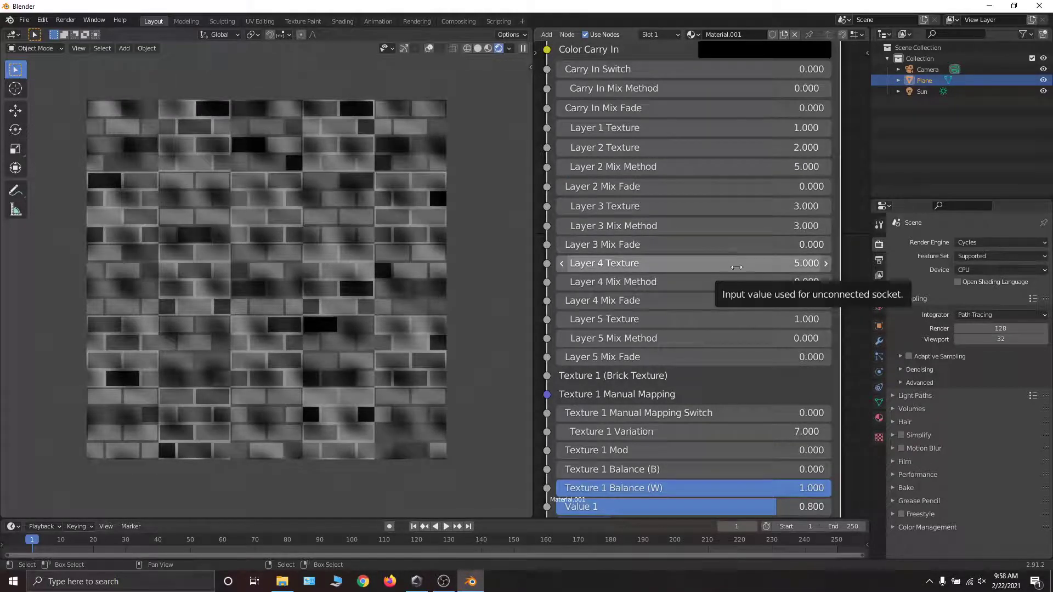
- Set the uglyMasks node's Layer 4 Mix Method to 3 and Layer 5 Mix Method to 9
{"action": "left_click", "coordinate": [732, 280]}
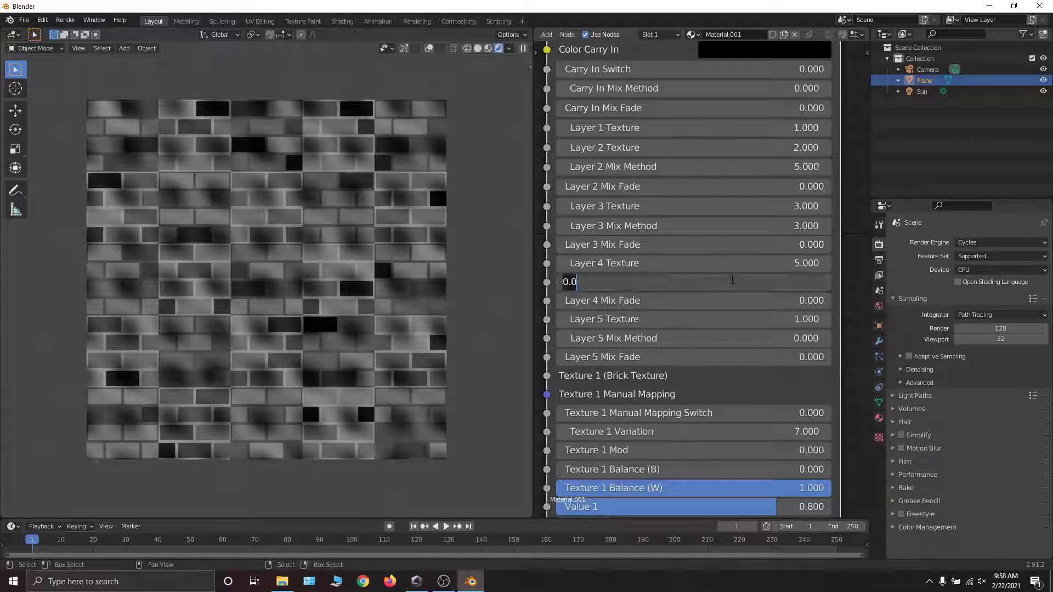
{"action": "type", "text": "3"}
{"action": "key", "text": "Return"}
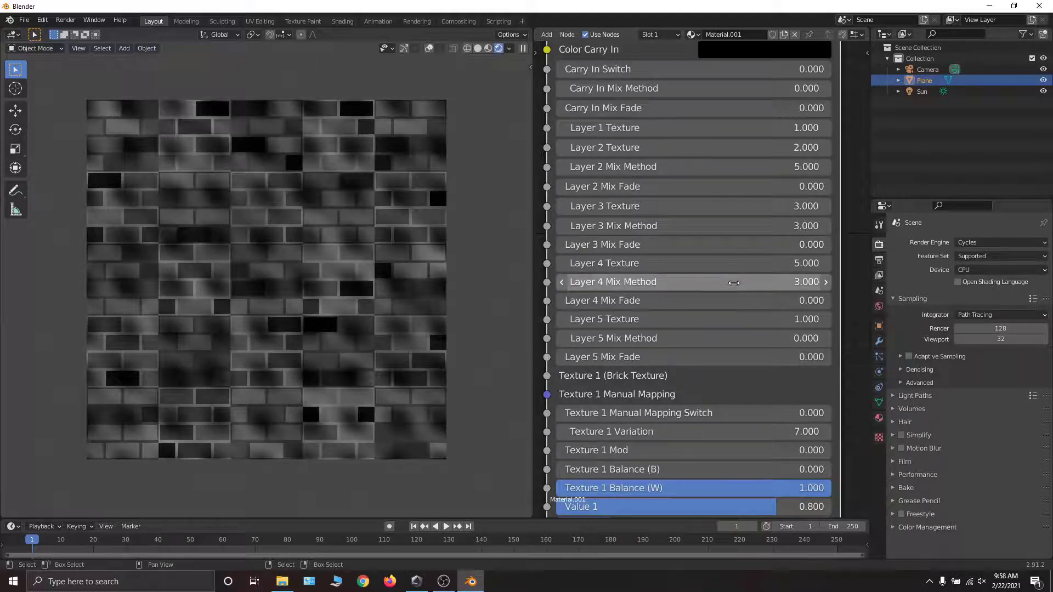
{"action": "left_click", "coordinate": [706, 339]}
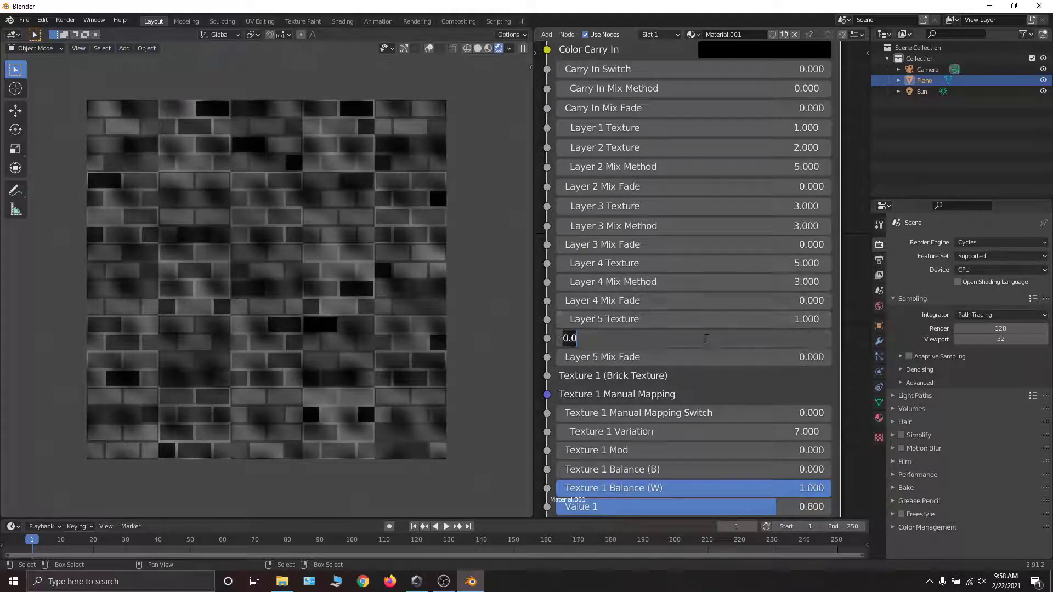
{"action": "type", "text": "9"}
{"action": "key", "text": "Return"}
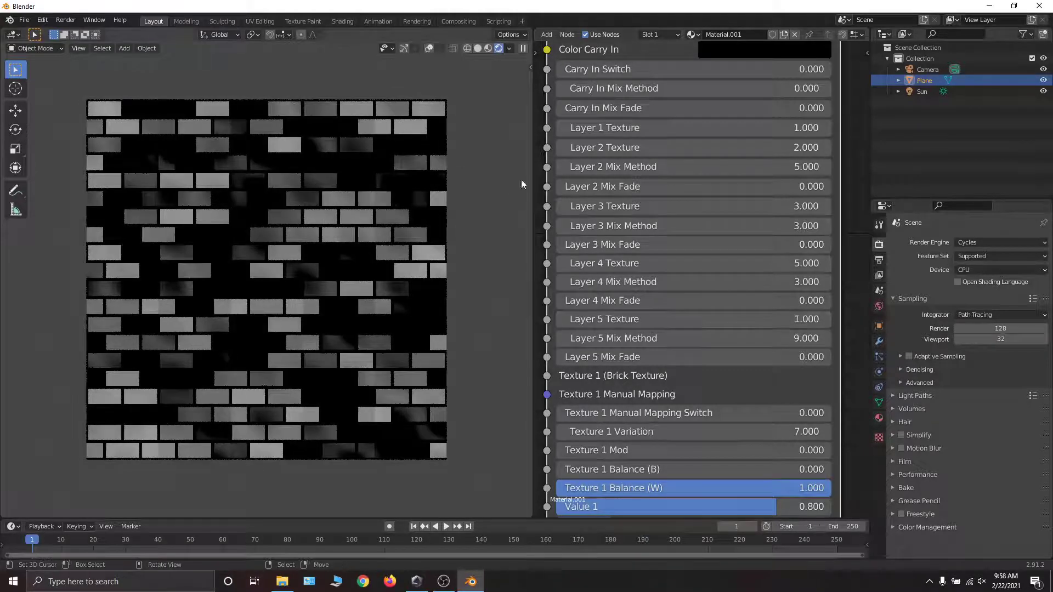
- Set the Carry In Switch on the uglyMasks node to 1
{"action": "scroll", "coordinate": [654, 162], "scroll_direction": "down", "scroll_amount": 5}
{"action": "scroll", "coordinate": [672, 163], "scroll_direction": "up", "scroll_amount": 4}
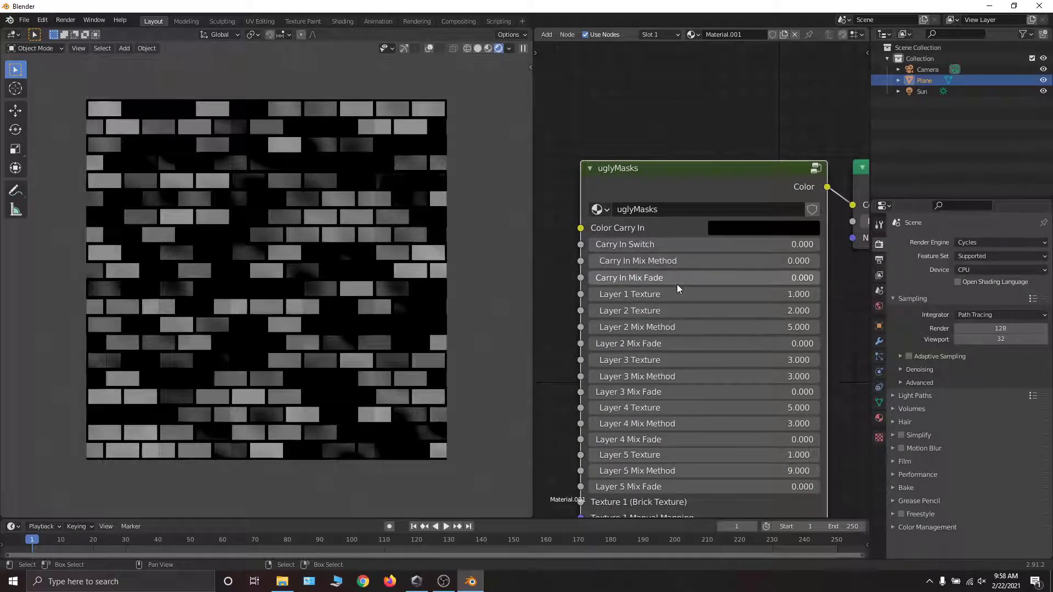
{"action": "middle_click_drag", "start_coordinate": [742, 150], "coordinate": [745, 230]}
{"action": "left_click_drag", "start_coordinate": [689, 211], "coordinate": [594, 174]}
{"action": "scroll", "coordinate": [645, 244], "scroll_direction": "up", "scroll_amount": 3}
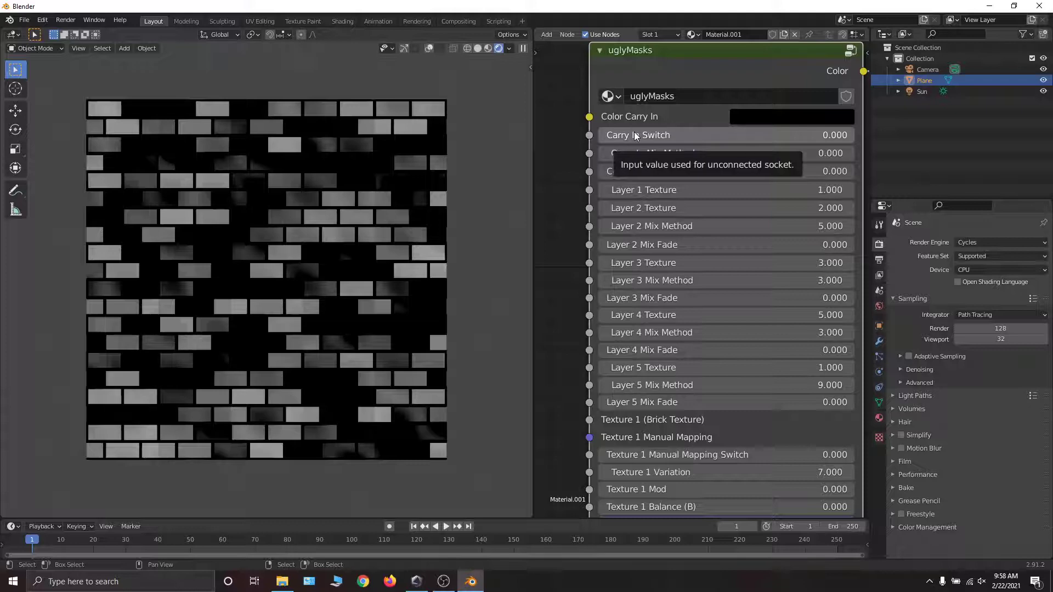
{"action": "middle_click_drag", "start_coordinate": [648, 128], "coordinate": [608, 134]}
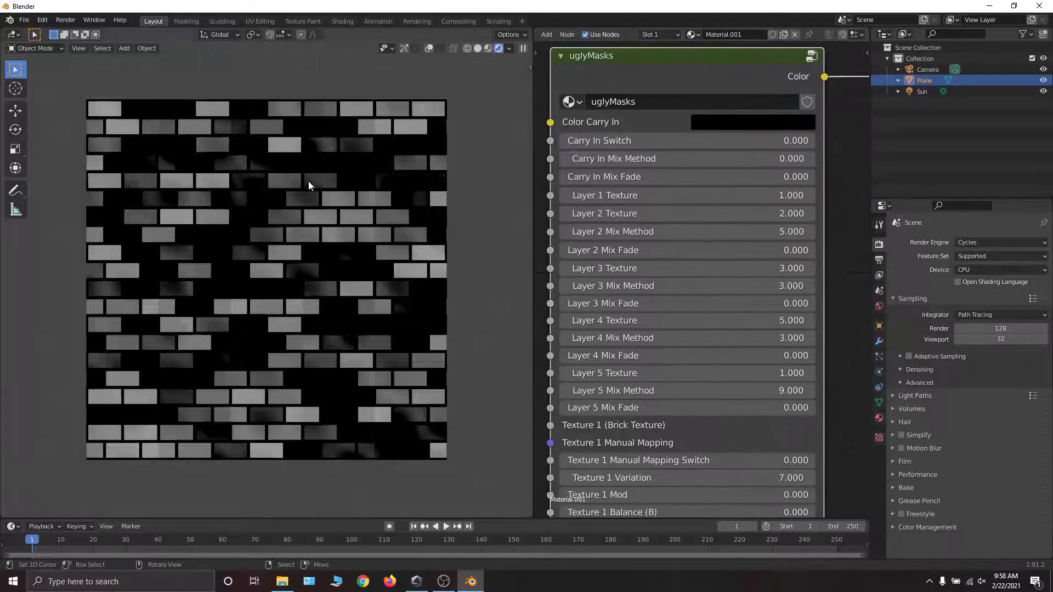
{"action": "mouse_move", "coordinate": [598, 159]}
{"action": "left_mouse_down"}
{"action": "mouse_move", "coordinate": [652, 158]}
{"action": "mouse_move", "coordinate": [593, 159]}
{"action": "mouse_move", "coordinate": [608, 141]}
{"action": "left_mouse_up"}
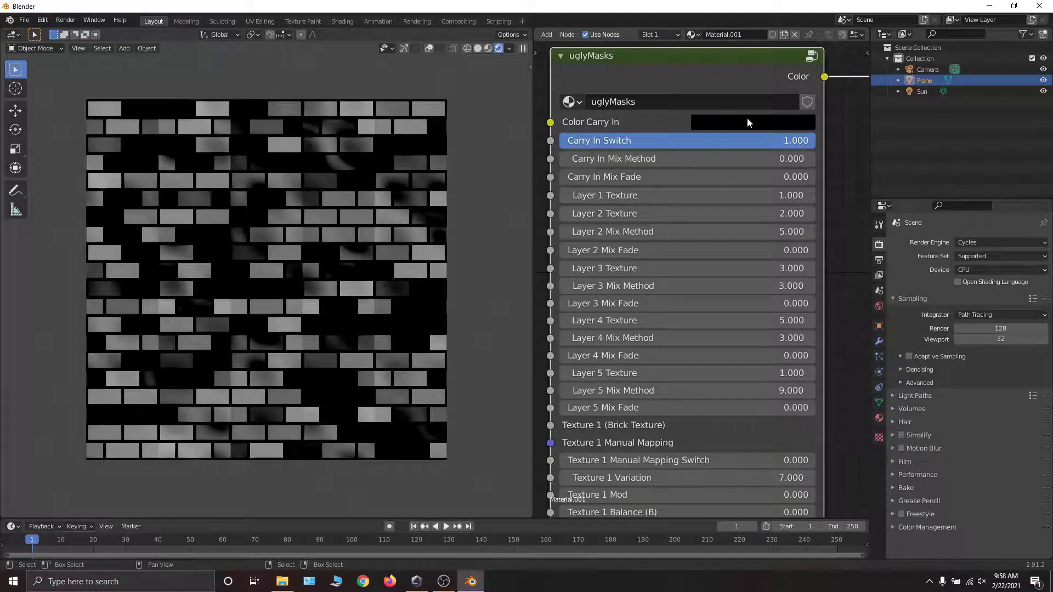
- Try Carry In Mix Method values 3, 4, 5, 6 and 7 on the uglyMasks node
{"action": "left_click", "coordinate": [680, 156]}
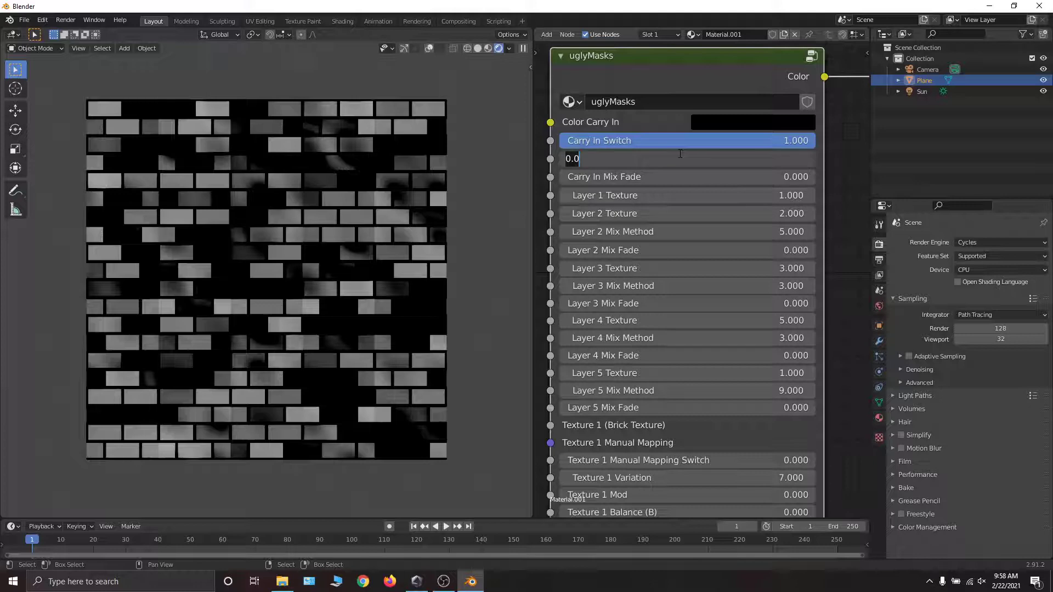
{"action": "type", "text": "2.0"}
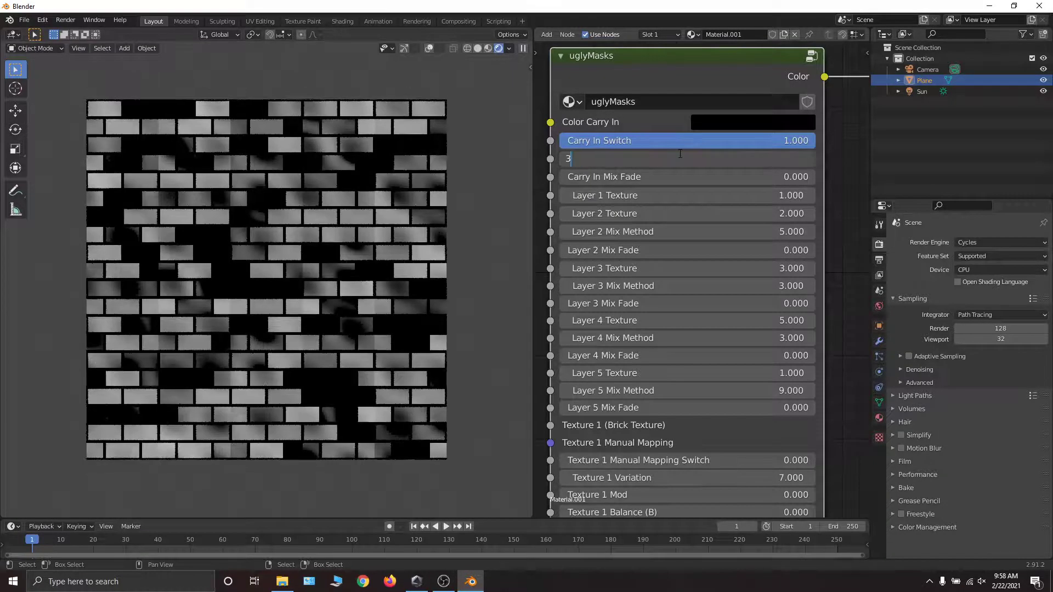
{"action": "key", "text": "Return"}
{"action": "left_click", "coordinate": [680, 154]}
{"action": "type", "text": "4"}
{"action": "key", "text": "Return"}
{"action": "left_click", "coordinate": [680, 153]}
{"action": "type", "text": "5"}
{"action": "key", "text": "Return"}
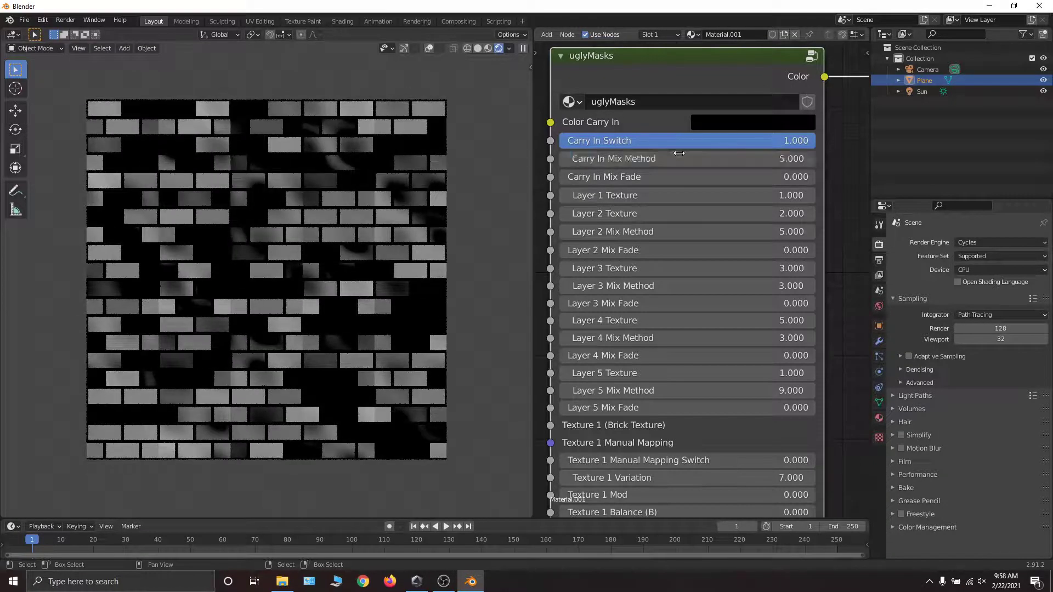
{"action": "left_click", "coordinate": [680, 154]}
{"action": "type", "text": "6"}
{"action": "key", "text": "Return"}
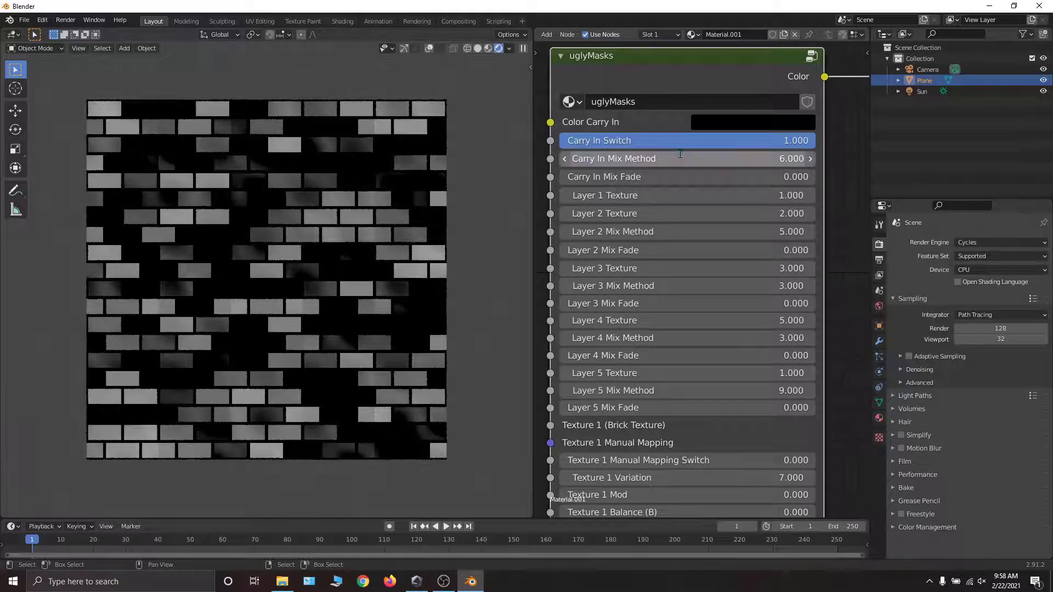
{"action": "left_click", "coordinate": [680, 154]}
{"action": "type", "text": "7"}
{"action": "key", "text": "Return"}
- Set the uglyMasks node's Carry In Mix Method to 1 and its Carry In Switch to 0
{"action": "left_click", "coordinate": [679, 153]}
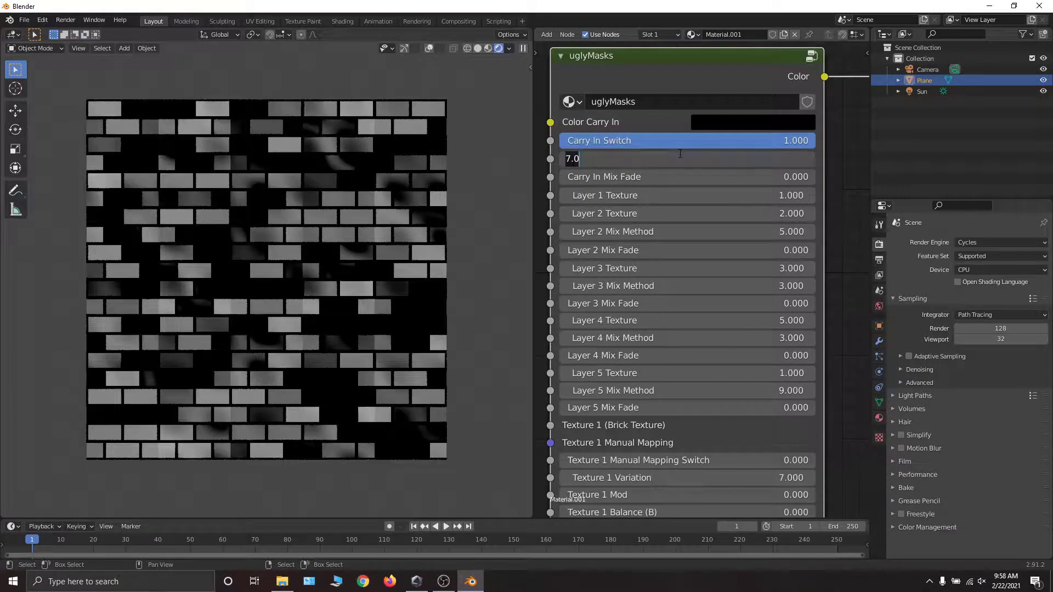
{"action": "type", "text": "1"}
{"action": "key", "text": "Return"}
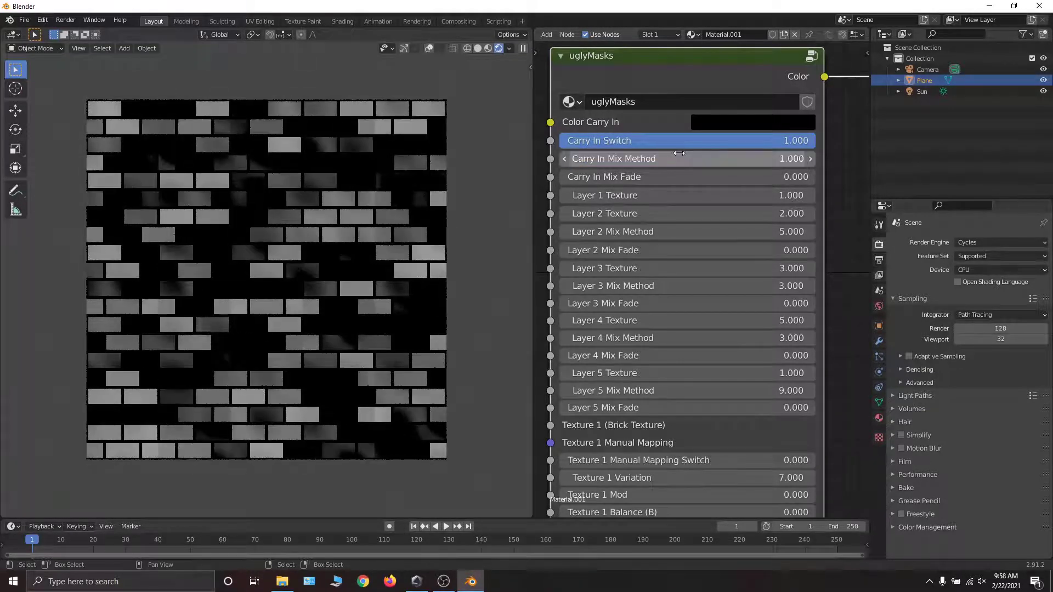
{"action": "middle_click_drag", "start_coordinate": [739, 125], "coordinate": [768, 125]}
{"action": "left_click_drag", "start_coordinate": [795, 142], "coordinate": [626, 143]}
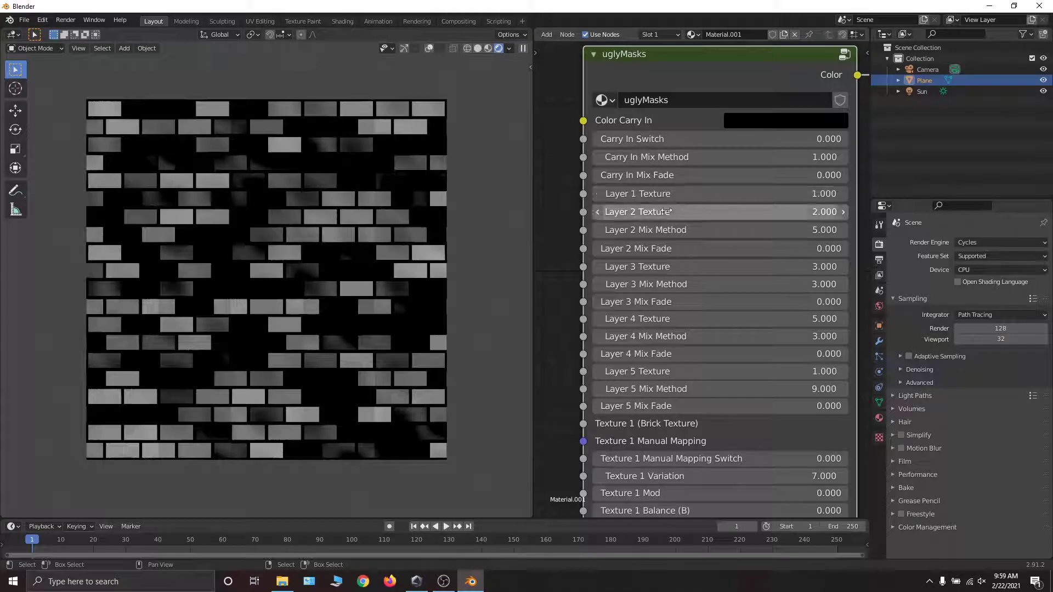
- Duplicate the uglyMasks node and place the copy to the right of the original
{"action": "middle_click_drag", "start_coordinate": [659, 257], "coordinate": [671, 307]}
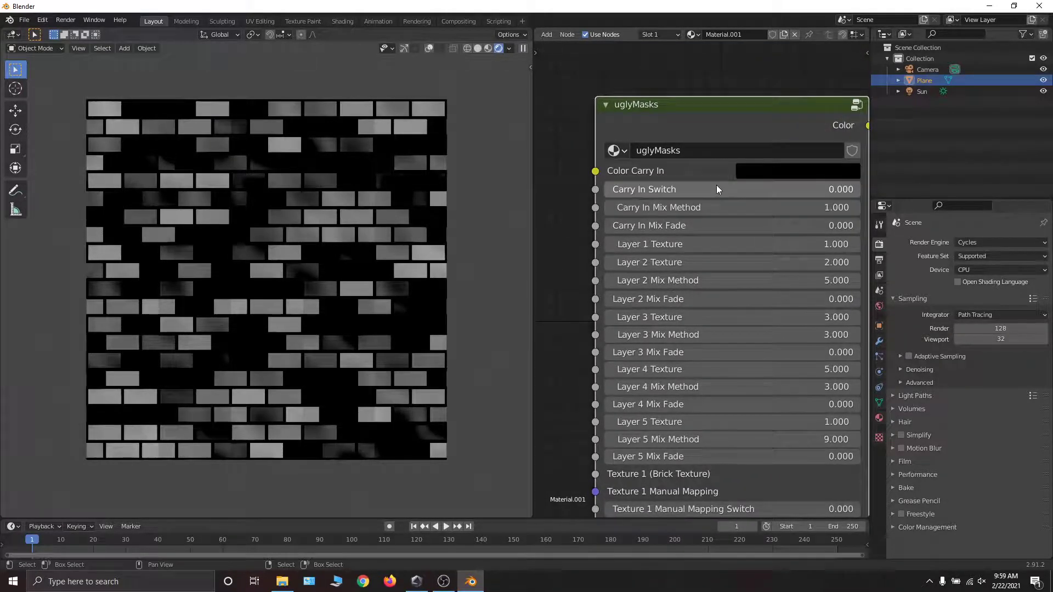
{"action": "middle_click_drag", "start_coordinate": [729, 147], "coordinate": [706, 159]}
{"action": "scroll", "coordinate": [683, 151], "scroll_direction": "down", "scroll_amount": 3}
{"action": "scroll", "coordinate": [735, 156], "scroll_direction": "down", "scroll_amount": 1}
{"action": "key", "text": "shift+d"}
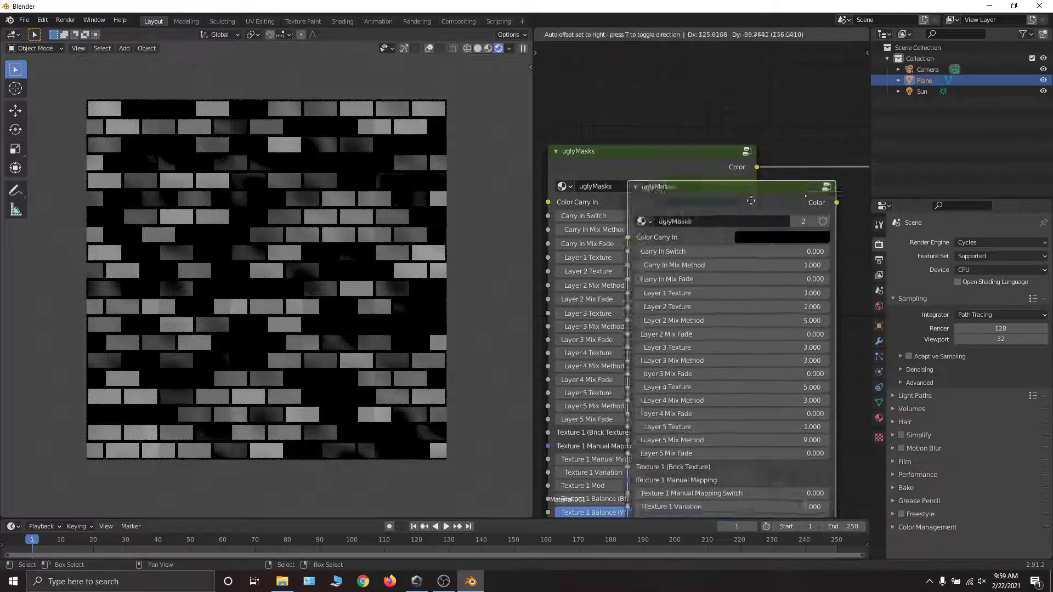
{"action": "left_click", "coordinate": [811, 164]}
{"action": "middle_click_drag", "start_coordinate": [812, 164], "coordinate": [651, 162]}
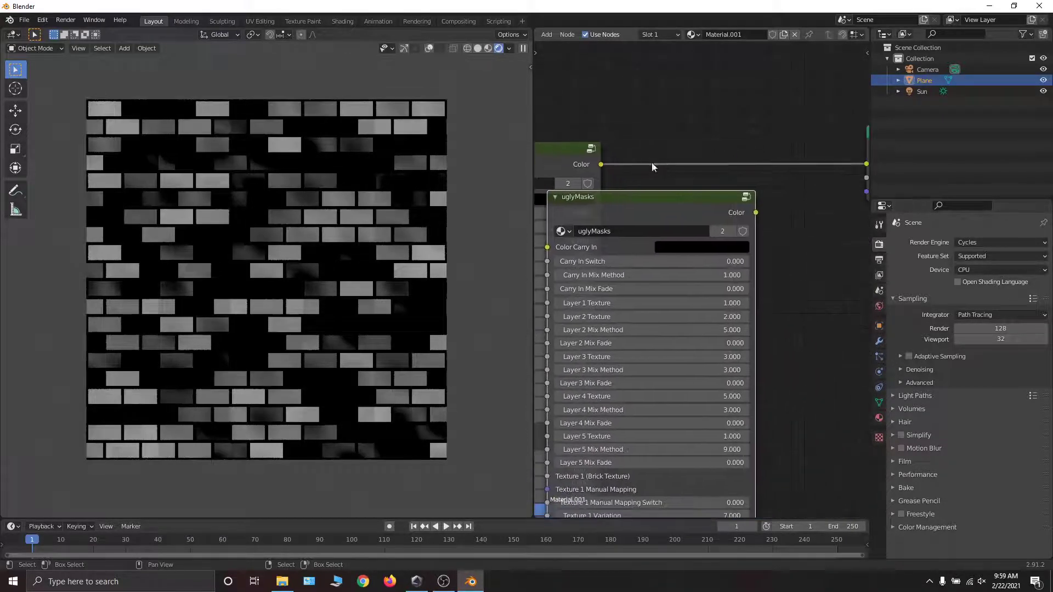
{"action": "left_click", "coordinate": [729, 276]}
{"action": "type", "text": "1.0"}
{"action": "key", "text": "Tab"}
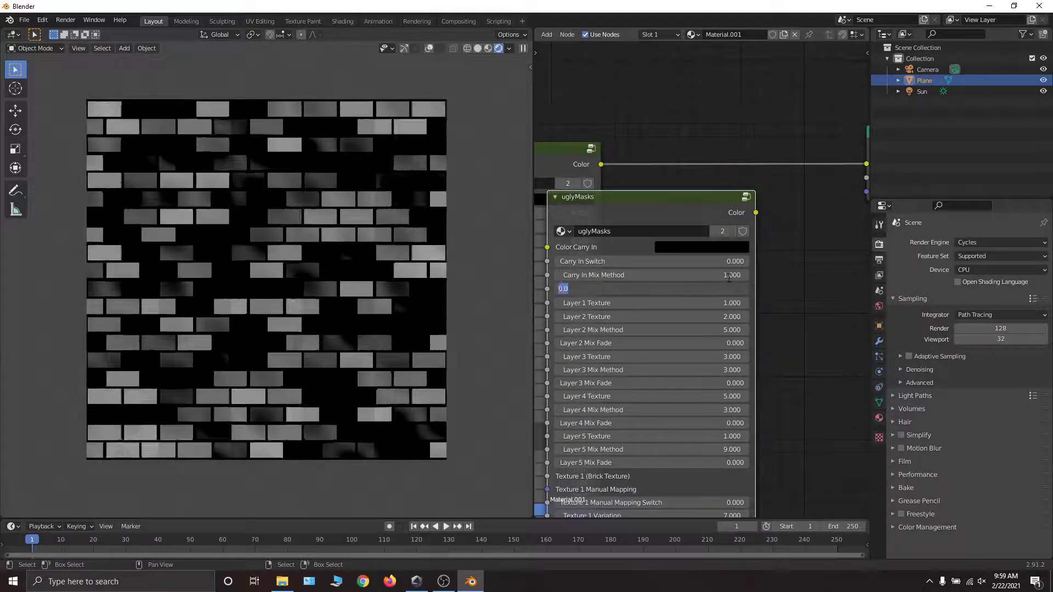
{"action": "type", "text": "1"}
{"action": "key", "text": "Tab"}
- Set the duplicate node's Carry In Mix Method, Carry In Mix Fade and all Layer 1 to 5 texture, mix method and mix fade values to 0
{"action": "left_click", "coordinate": [717, 276]}
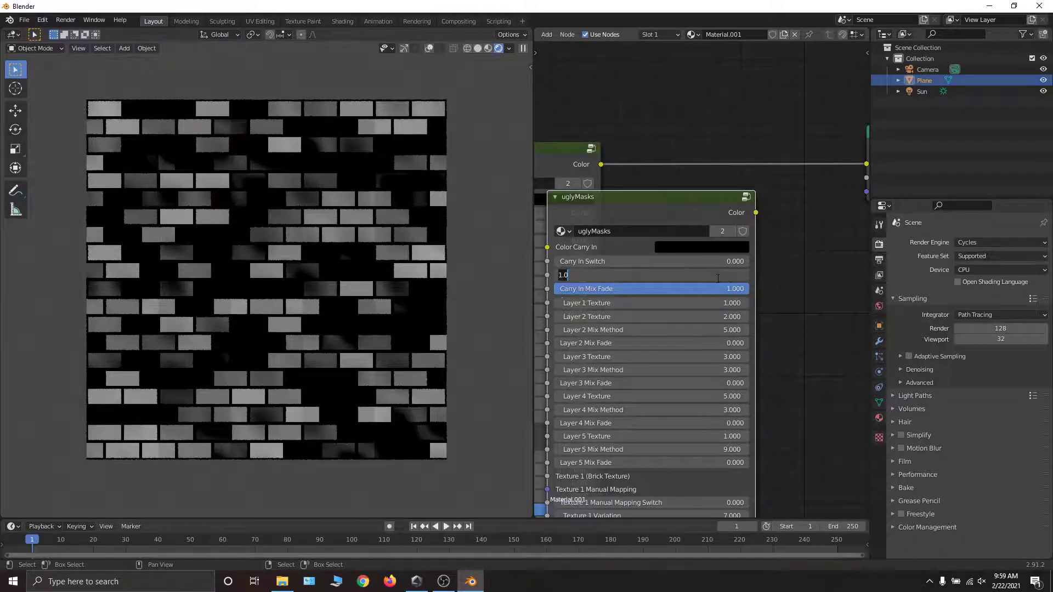
{"action": "type", "text": "0\t0\t0\t0\t0\t0\t0\t0\t0"}
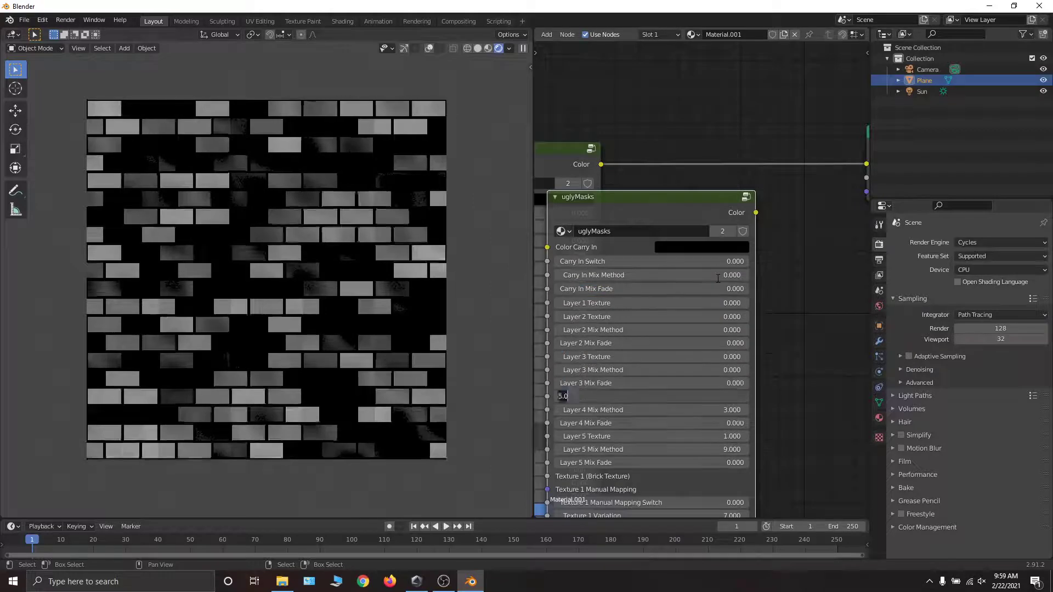
{"action": "type", "text": "\t0\t0\t0\t0\t0\t0"}
{"action": "key", "text": "Return"}
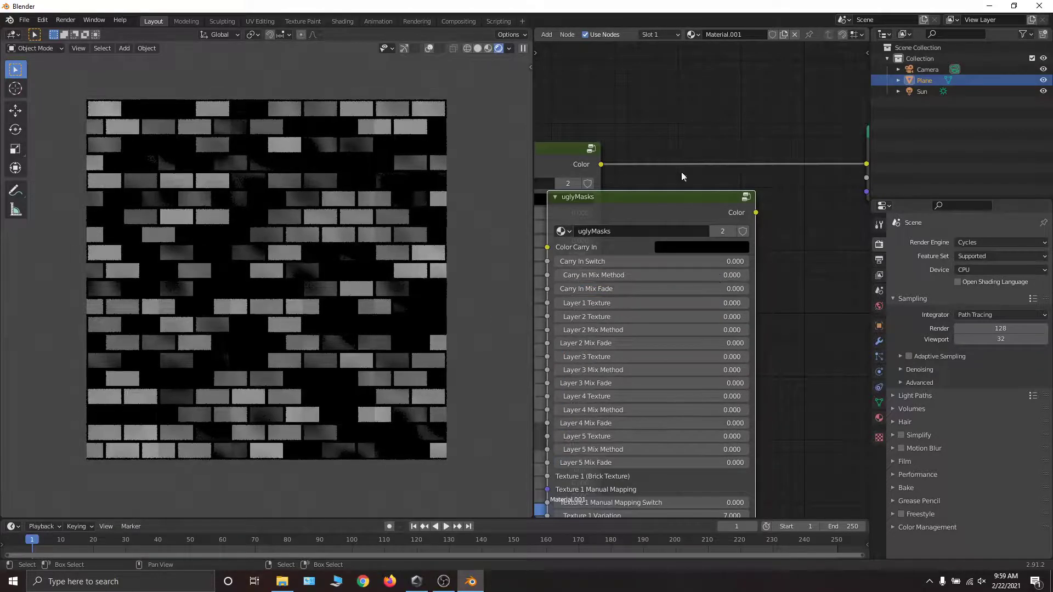
- Insert the duplicate node into the link between the original uglyMasks node and the Diffuse BSDF, and set its Carry In Switch to 1
{"action": "left_click", "coordinate": [734, 141]}
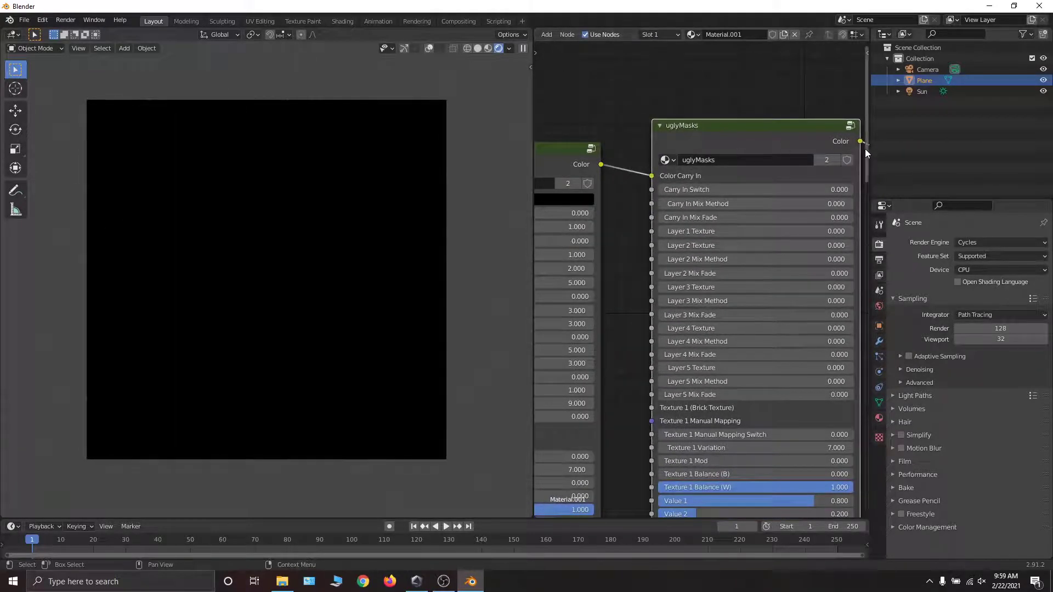
{"action": "middle_click_drag", "start_coordinate": [865, 154], "coordinate": [741, 155]}
{"action": "left_click_drag", "start_coordinate": [605, 187], "coordinate": [771, 186]}
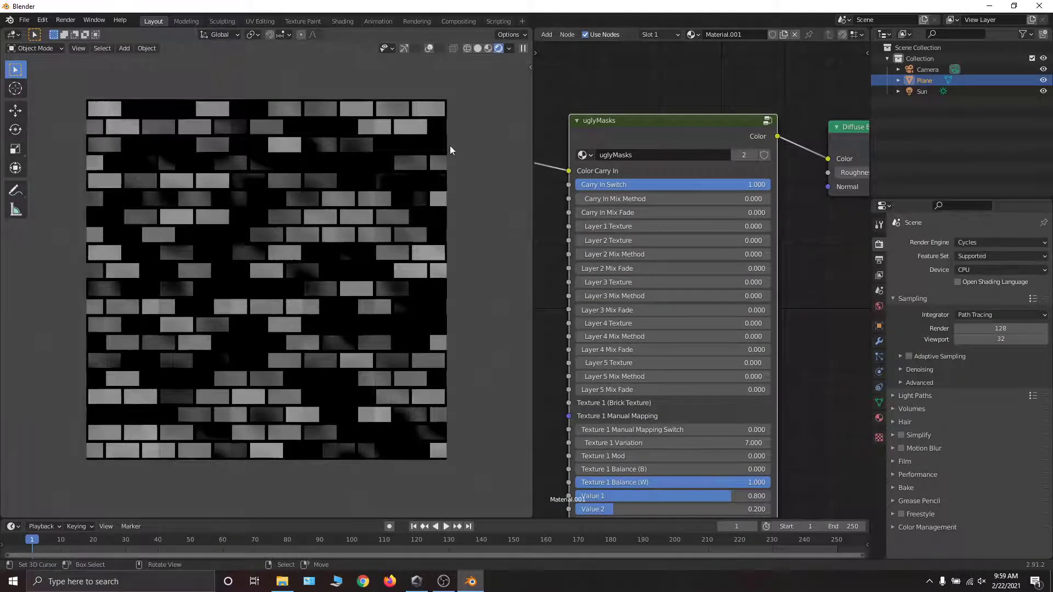
- Link the original uglyMasks node's Color output directly to the Diffuse BSDF's Color input, bypassing the duplicate
{"action": "left_click_drag", "start_coordinate": [568, 171], "coordinate": [828, 158]}
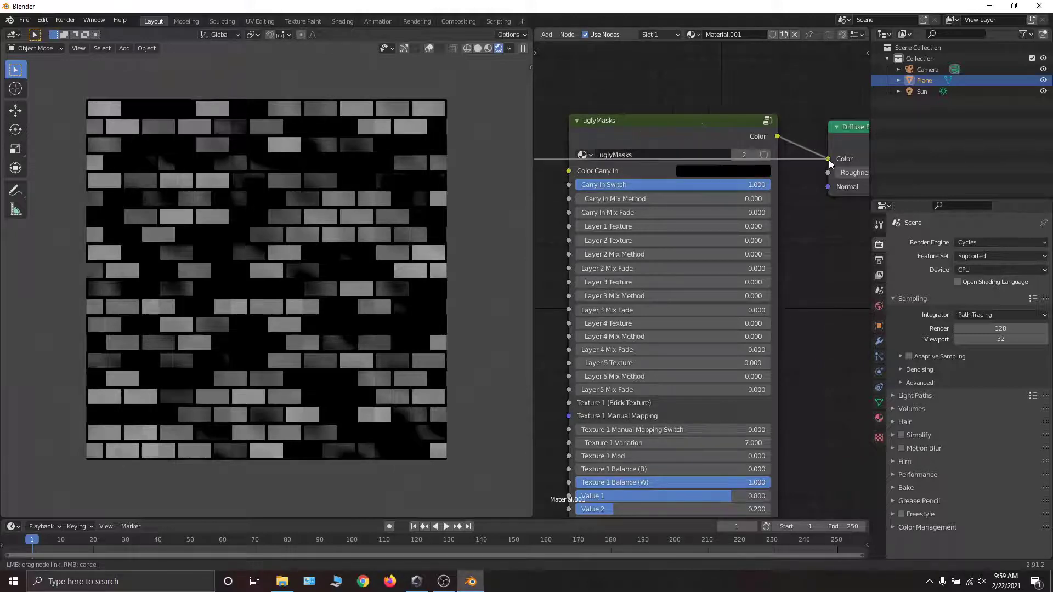
{"action": "middle_click_drag", "start_coordinate": [625, 144], "coordinate": [670, 159]}
{"action": "scroll", "coordinate": [736, 140], "scroll_direction": "down", "scroll_amount": 3}
{"action": "left_click_drag", "start_coordinate": [571, 177], "coordinate": [716, 168]}
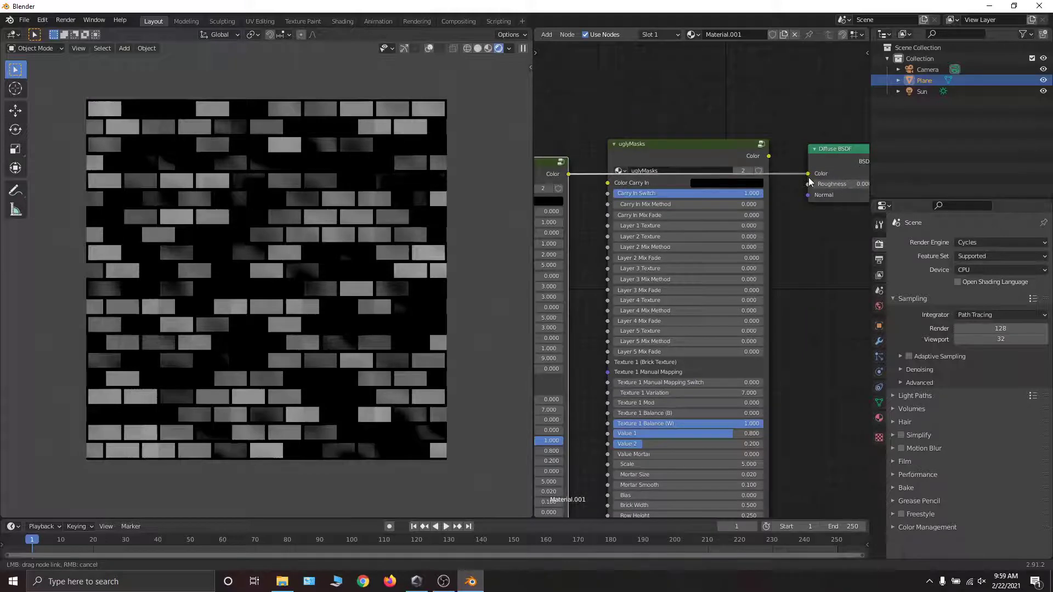
{"action": "left_click_drag", "start_coordinate": [810, 181], "coordinate": [808, 174]}
- Set Layer 1 Texture on the duplicate uglyMasks node to 7
{"action": "scroll", "coordinate": [713, 280], "scroll_direction": "up", "scroll_amount": 3}
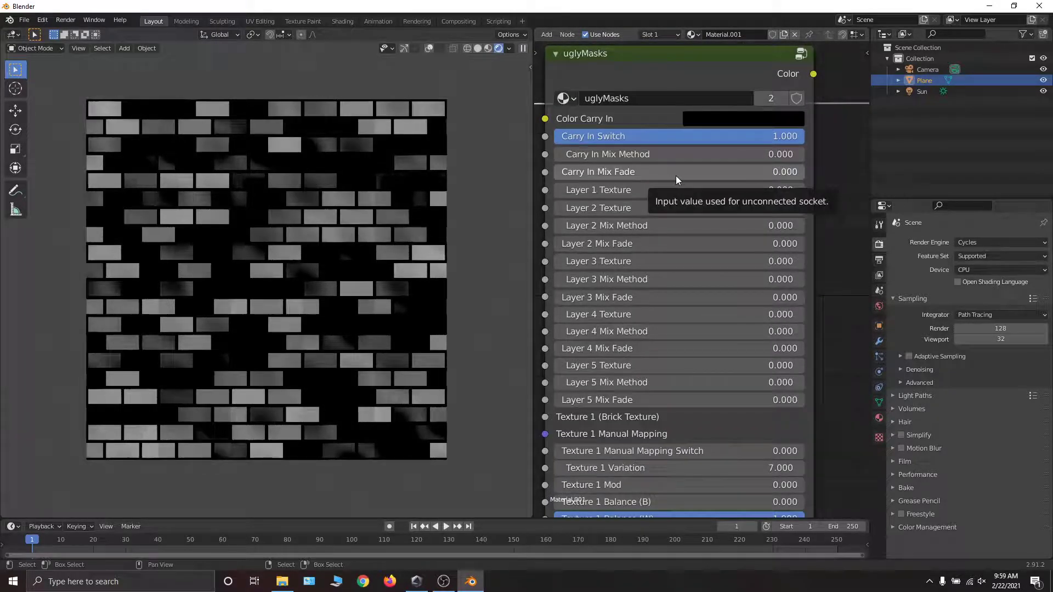
{"action": "left_click", "coordinate": [759, 196]}
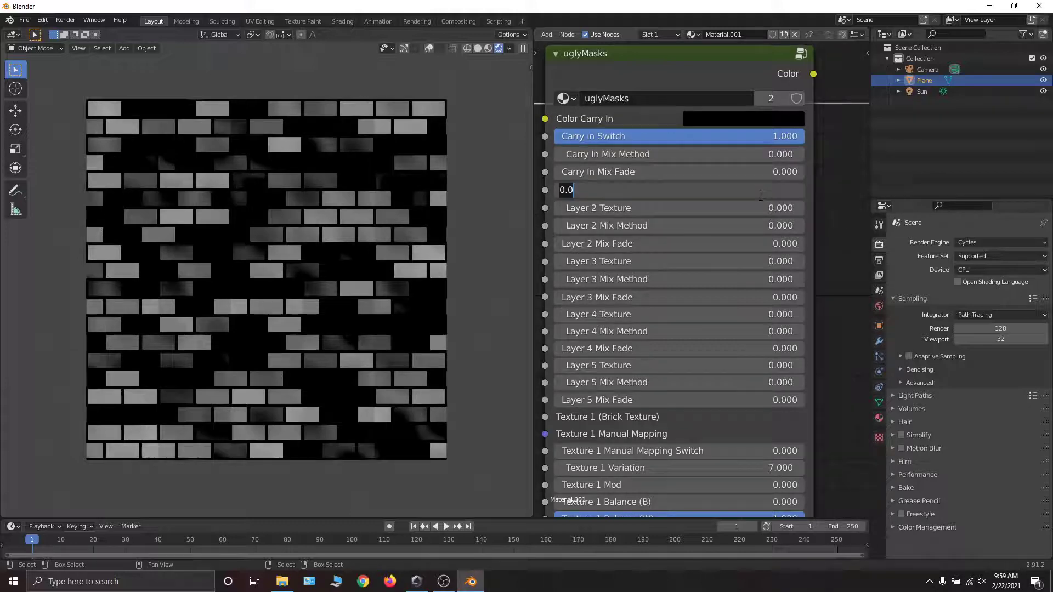
{"action": "key", "text": "Return"}
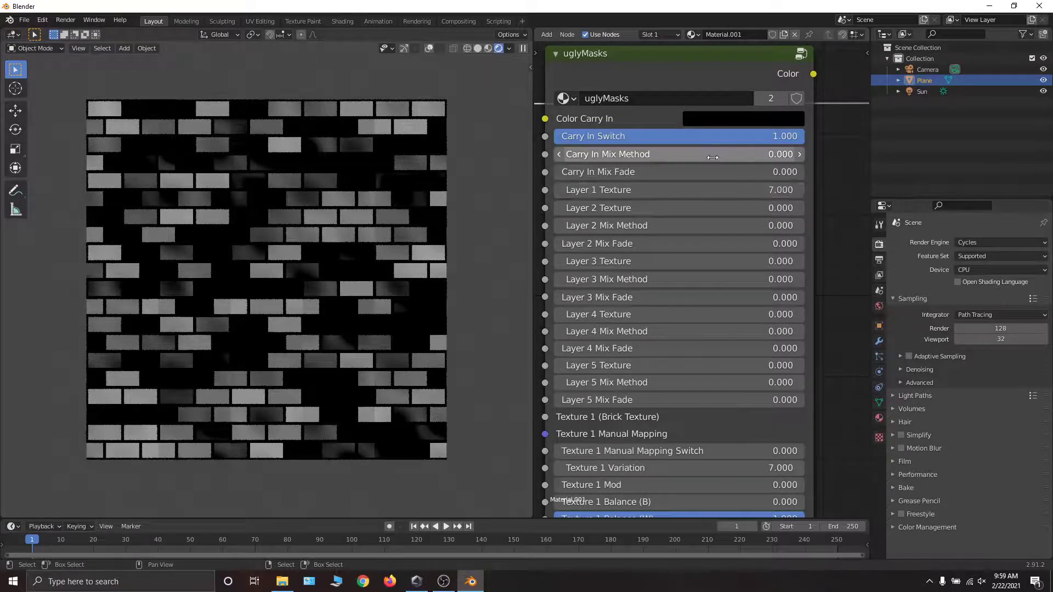
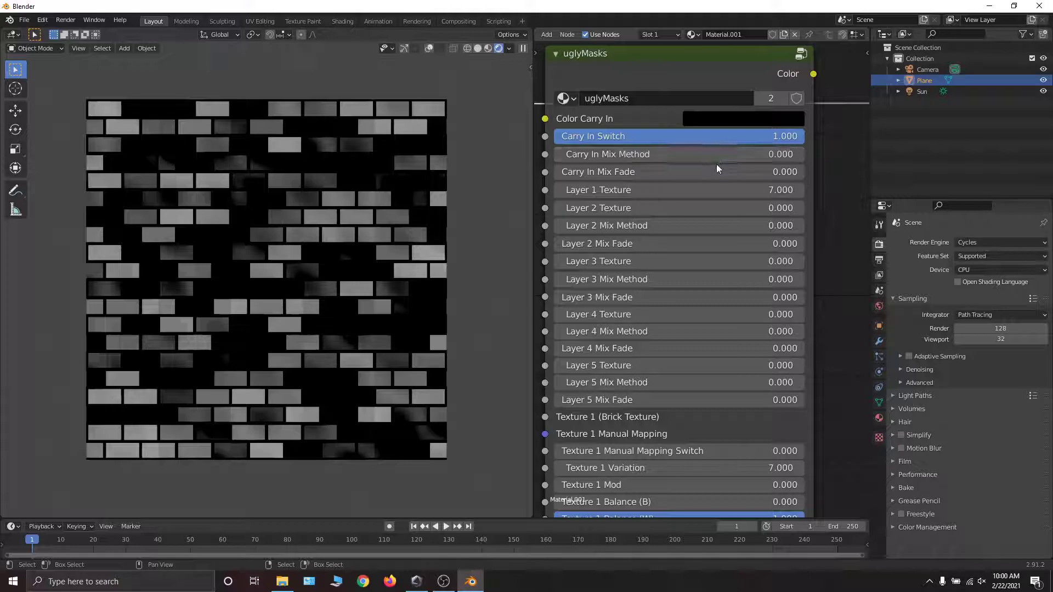
- Try Carry In Mix Method values 2 and 5 on the duplicate uglyMasks node
{"action": "left_click", "coordinate": [680, 158]}
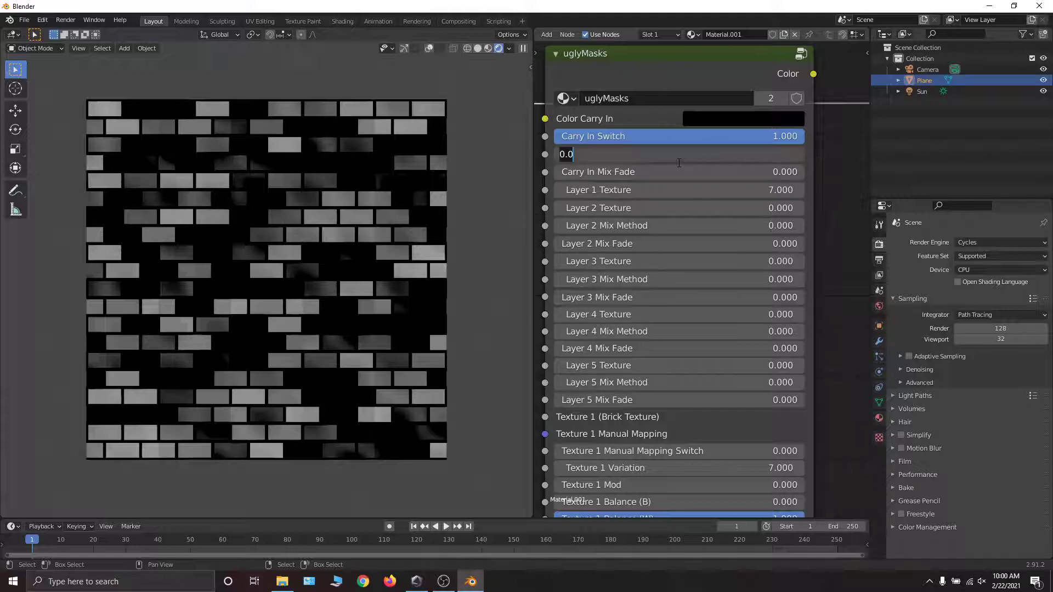
{"action": "type", "text": "2"}
{"action": "key", "text": "Return"}
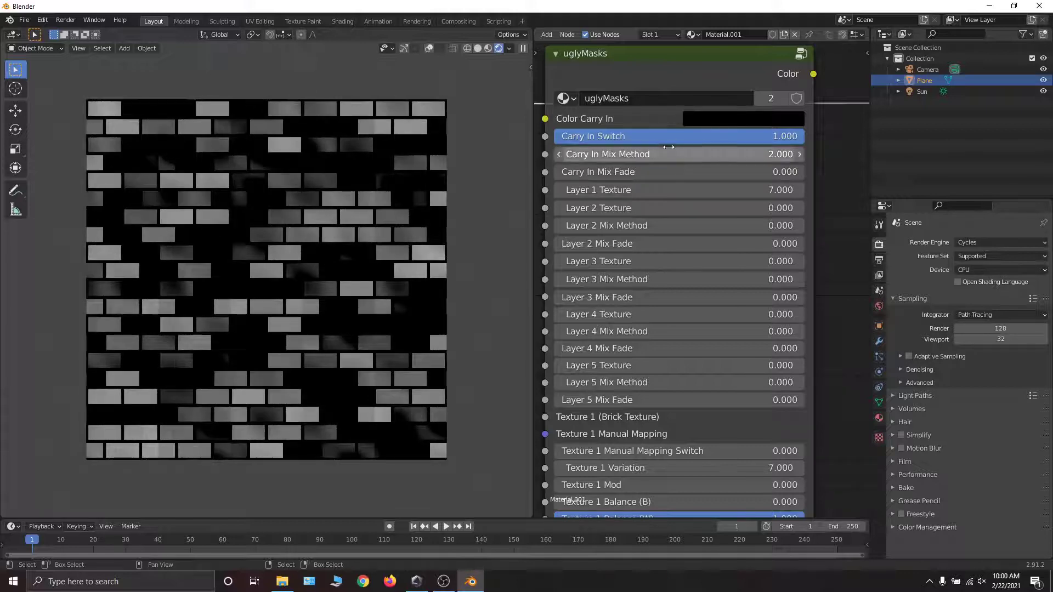
{"action": "left_click", "coordinate": [674, 155]}
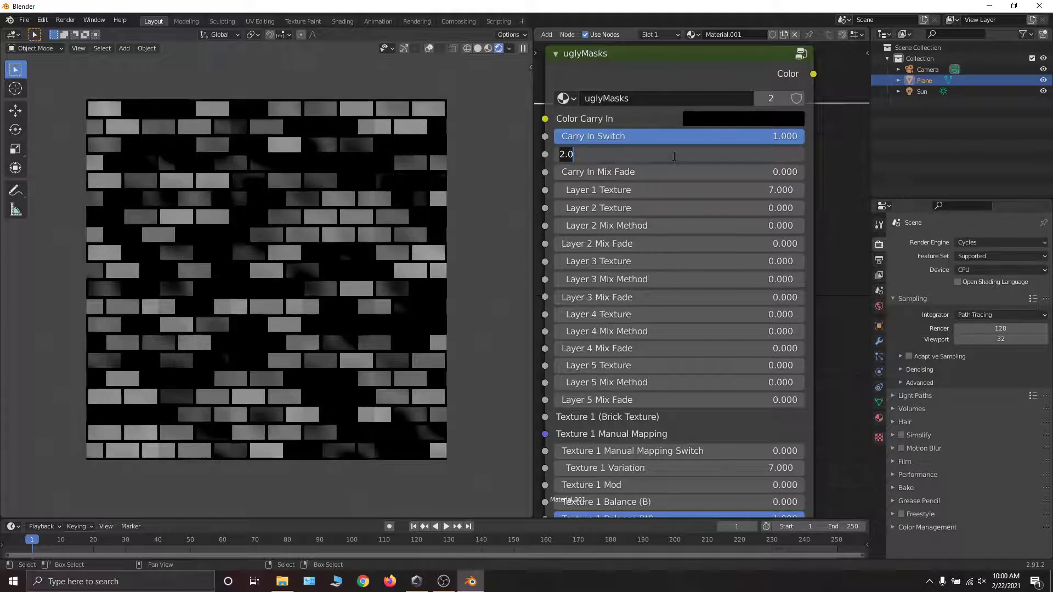
{"action": "type", "text": "5"}
{"action": "key", "text": "Return"}
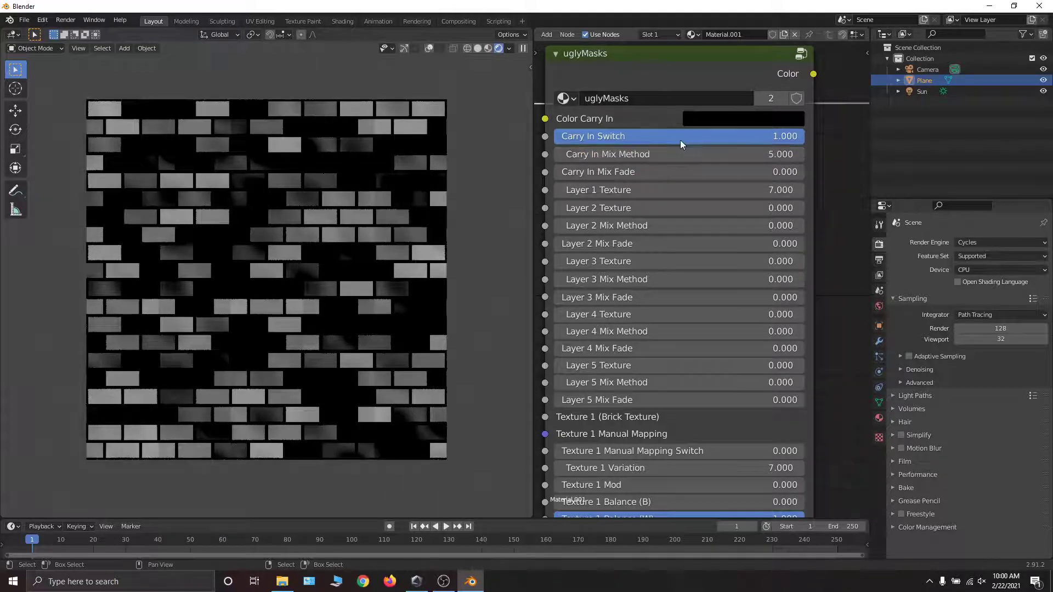
{"action": "mouse_move", "coordinate": [680, 140]}
{"action": "left_mouse_down"}
{"action": "mouse_move", "coordinate": [484, 140]}
{"action": "mouse_move", "coordinate": [680, 140]}
{"action": "left_mouse_up"}
- Move the original node's Color link to the duplicate's Color Carry In and connect the duplicate's Color output to the Diffuse BSDF's Color
{"action": "scroll", "coordinate": [721, 132], "scroll_direction": "down", "scroll_amount": 3}
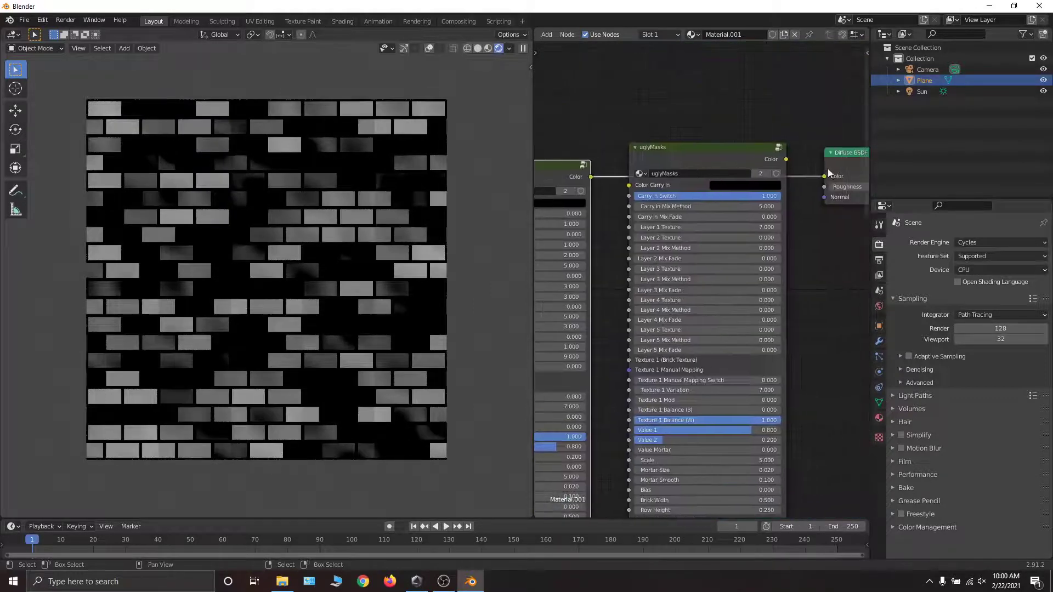
{"action": "left_click_drag", "start_coordinate": [825, 177], "coordinate": [630, 185]}
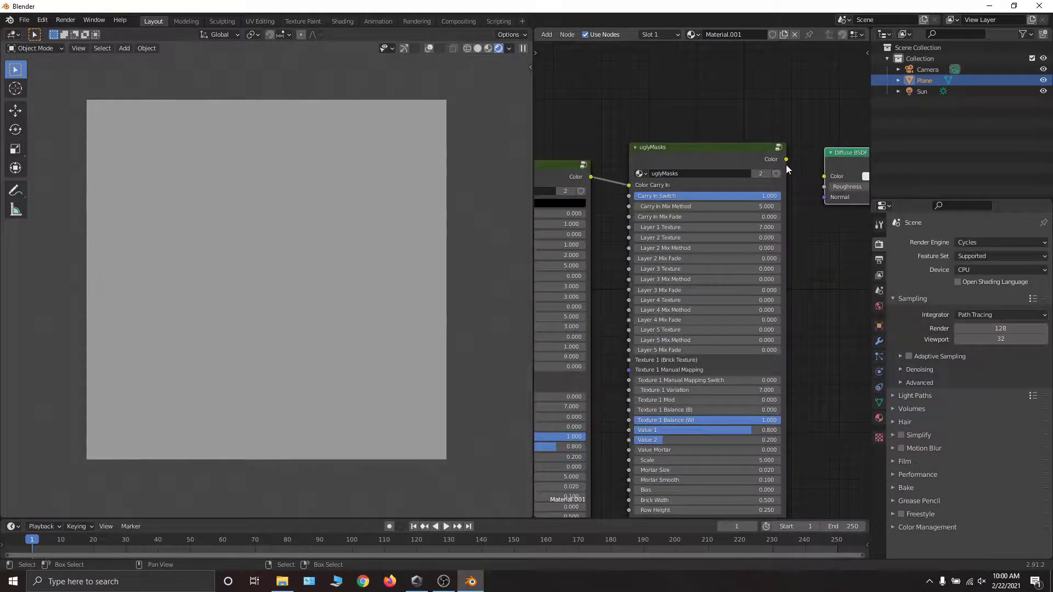
{"action": "left_click_drag", "start_coordinate": [786, 160], "coordinate": [825, 176]}
- Try Carry In Mix Method 2 on the connected duplicate node, and settle on 3
{"action": "scroll", "coordinate": [778, 238], "scroll_direction": "up", "scroll_amount": 5}
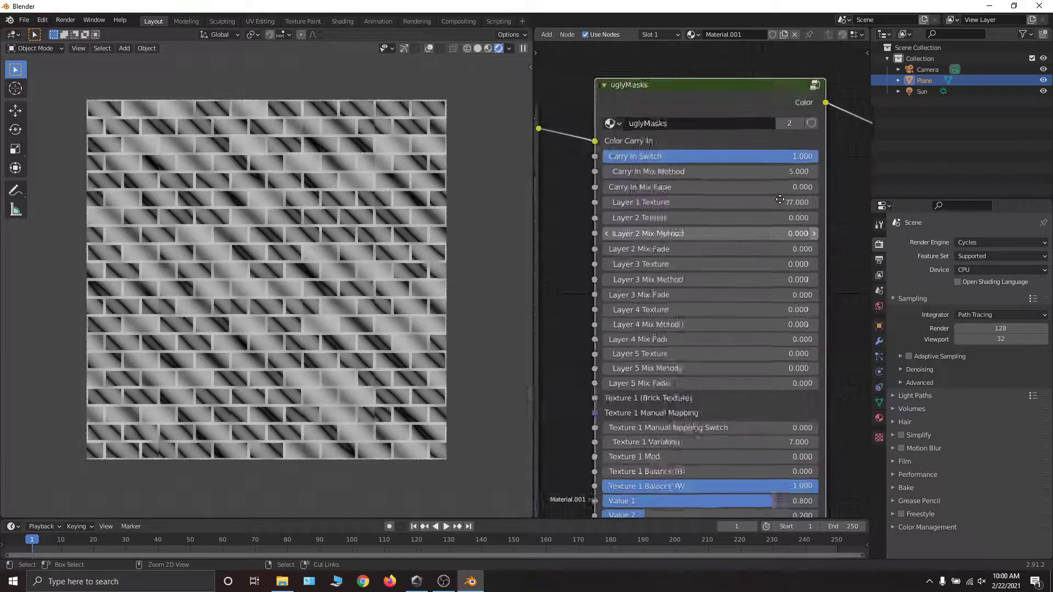
{"action": "left_click", "coordinate": [752, 132]}
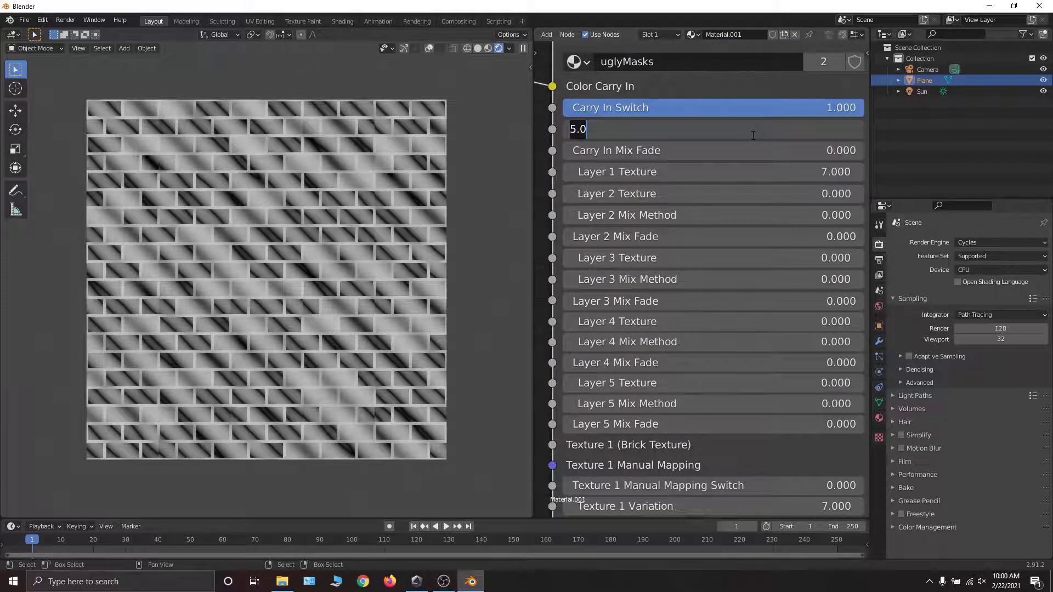
{"action": "type", "text": "2"}
{"action": "key", "text": "Return"}
{"action": "left_click", "coordinate": [753, 135]}
{"action": "type", "text": "3"}
{"action": "key", "text": "Return"}
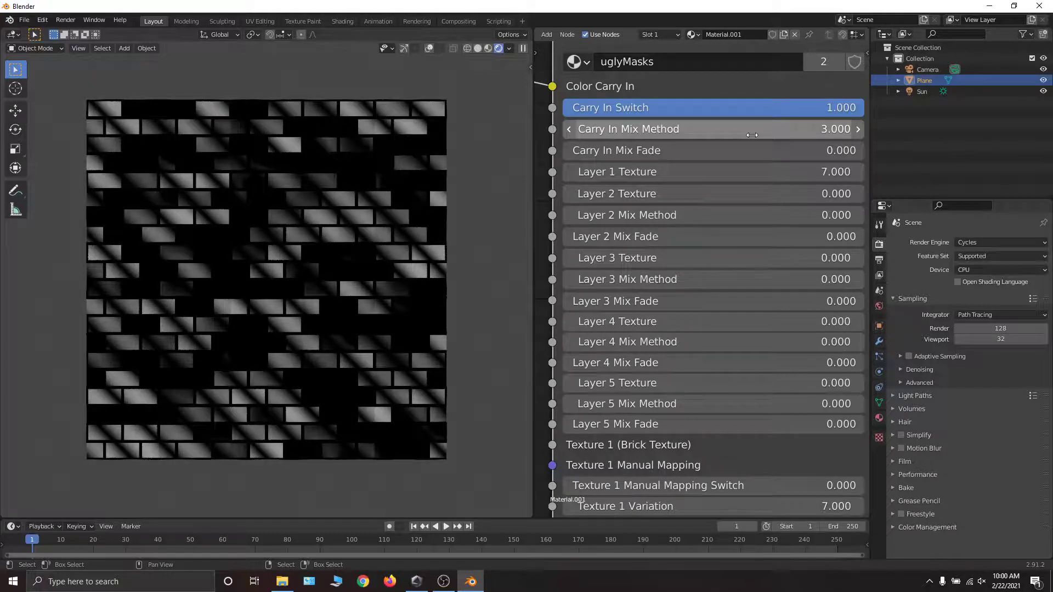
- Set the duplicate node's Texture 7 (Wave Texture) Scale to 5.68 and Distortion to 19.96
{"action": "scroll", "coordinate": [752, 135], "scroll_direction": "down", "scroll_amount": 20, "text": "shift"}
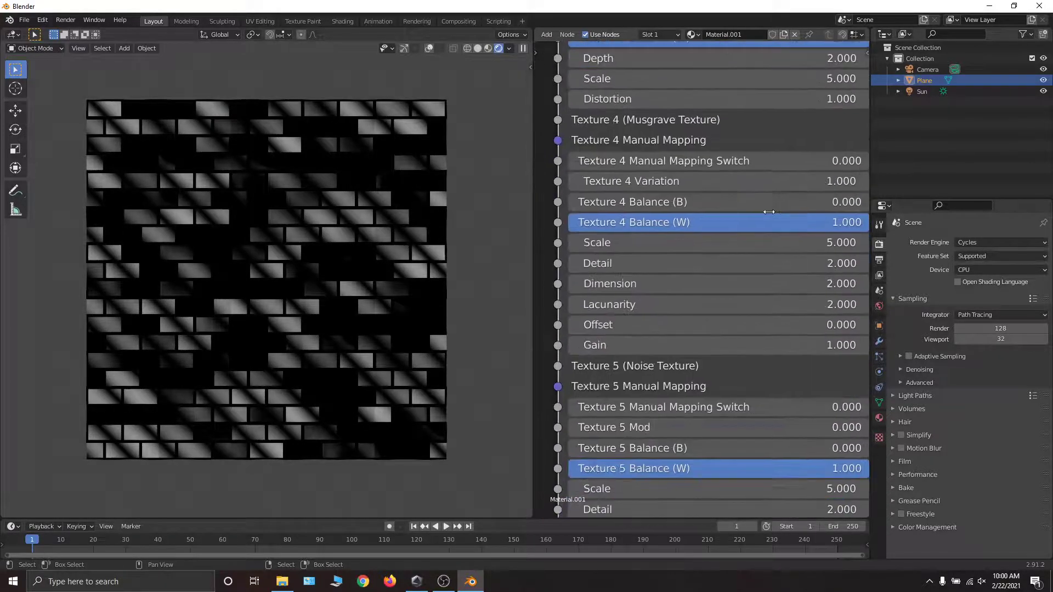
{"action": "scroll", "coordinate": [769, 211], "scroll_direction": "down", "scroll_amount": 15, "text": "shift"}
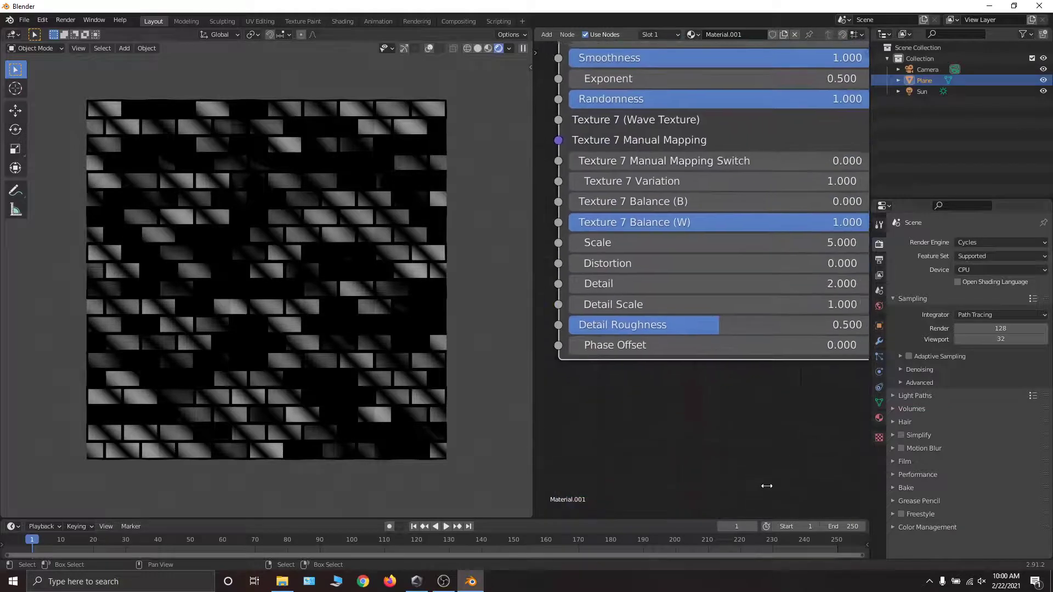
{"action": "middle_click_drag", "start_coordinate": [766, 486], "coordinate": [728, 529]}
{"action": "left_click_drag", "start_coordinate": [768, 285], "coordinate": [805, 285]}
{"action": "middle_click_drag", "start_coordinate": [680, 326], "coordinate": [707, 322]}
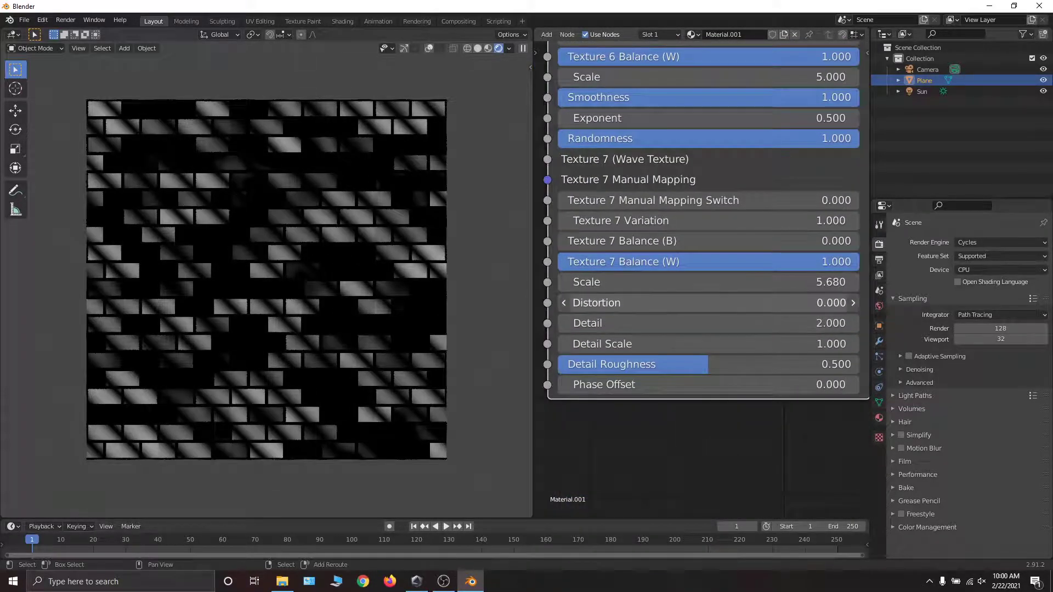
{"action": "left_click_drag", "start_coordinate": [821, 303], "coordinate": [931, 303]}
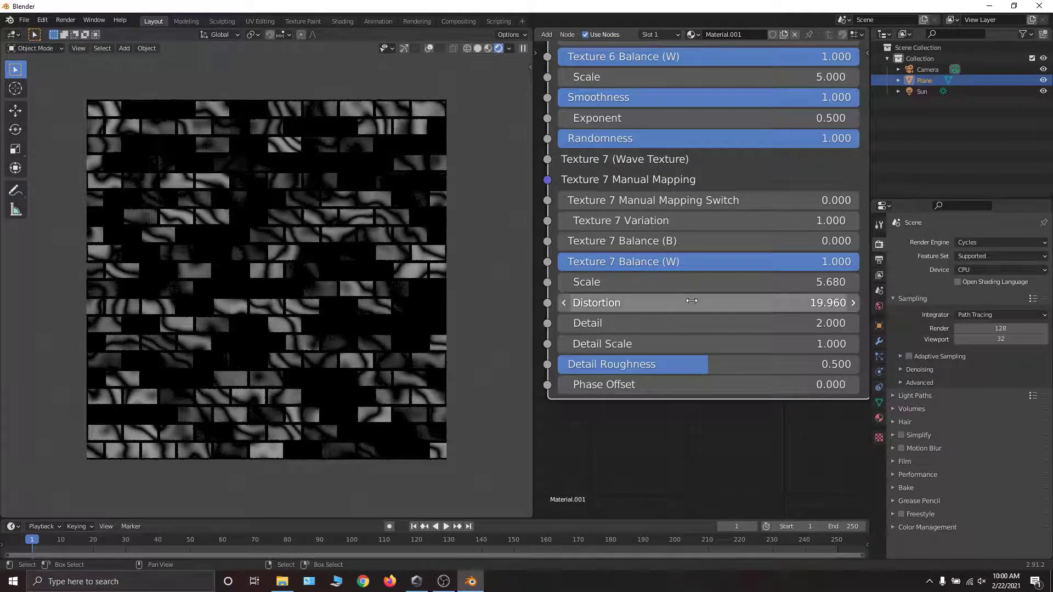
- Set the duplicate uglyMasks node's Texture 7 Balance (W) to 0.282 and its Wave Texture Scale to 16.28
{"action": "left_click_drag", "start_coordinate": [836, 261], "coordinate": [811, 262]}
{"action": "left_click_drag", "start_coordinate": [741, 261], "coordinate": [621, 262]}
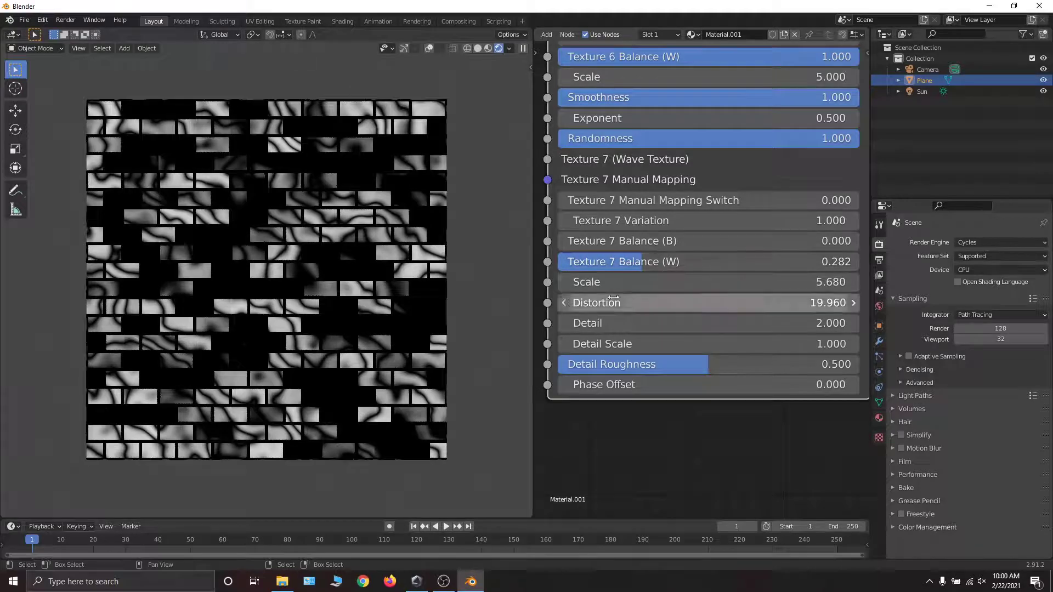
{"action": "left_click_drag", "start_coordinate": [660, 282], "coordinate": [716, 282]}
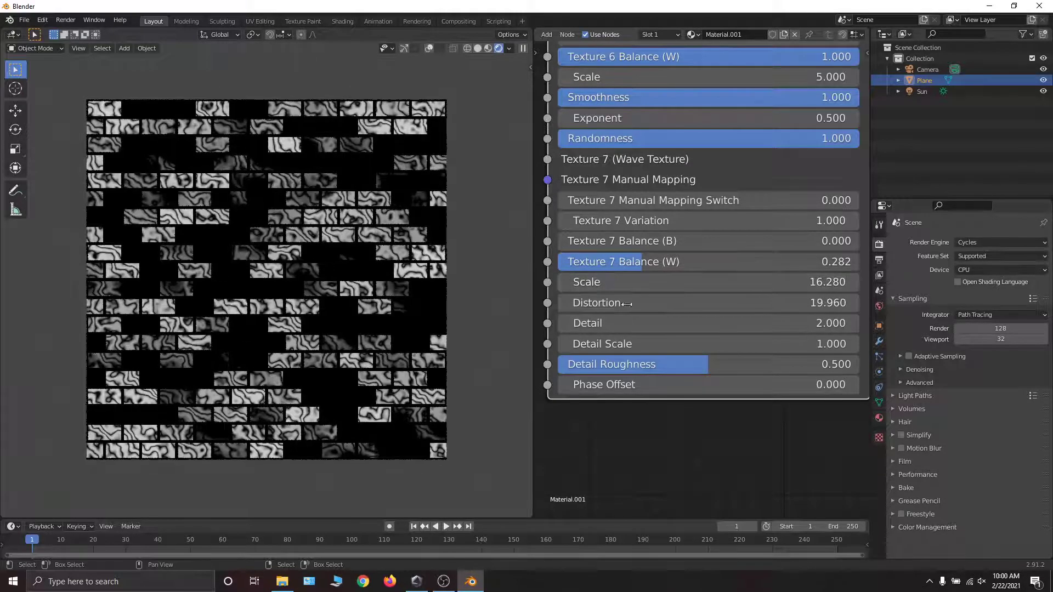
- Look over both chained uglyMasks nodes, from the texture parameters up to the Carry In and layer settings
{"action": "scroll", "coordinate": [667, 183], "scroll_direction": "down", "scroll_amount": 9}
{"action": "scroll", "coordinate": [683, 184], "scroll_direction": "up", "scroll_amount": 3}
{"action": "middle_click_drag", "start_coordinate": [686, 181], "coordinate": [720, 39]}
{"action": "scroll", "coordinate": [729, 170], "scroll_direction": "down", "scroll_amount": 14}
{"action": "scroll", "coordinate": [720, 170], "scroll_direction": "up", "scroll_amount": 2}
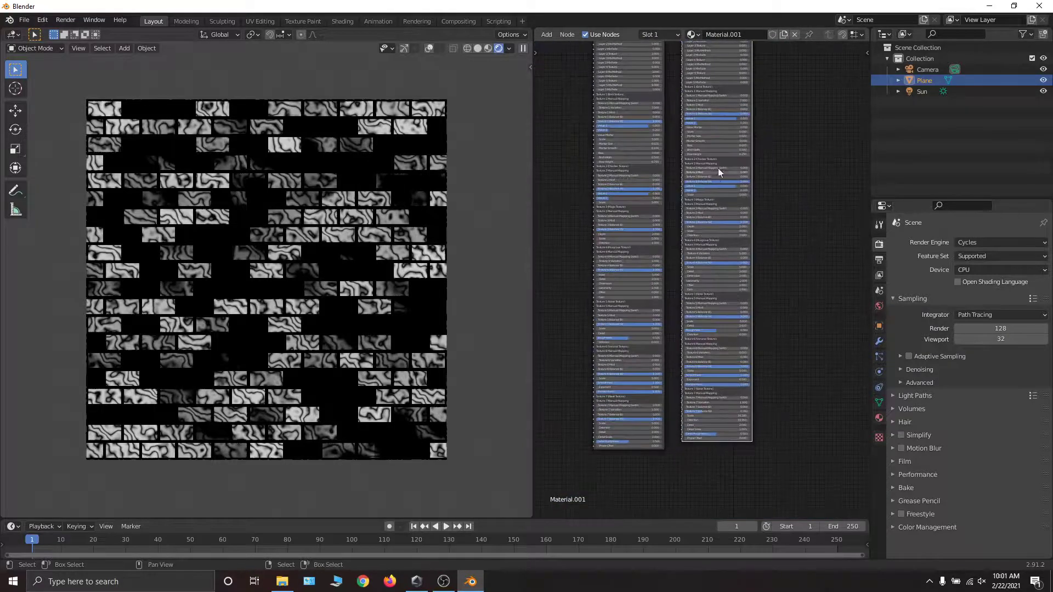
{"action": "middle_click_drag", "start_coordinate": [720, 170], "coordinate": [736, 222]}
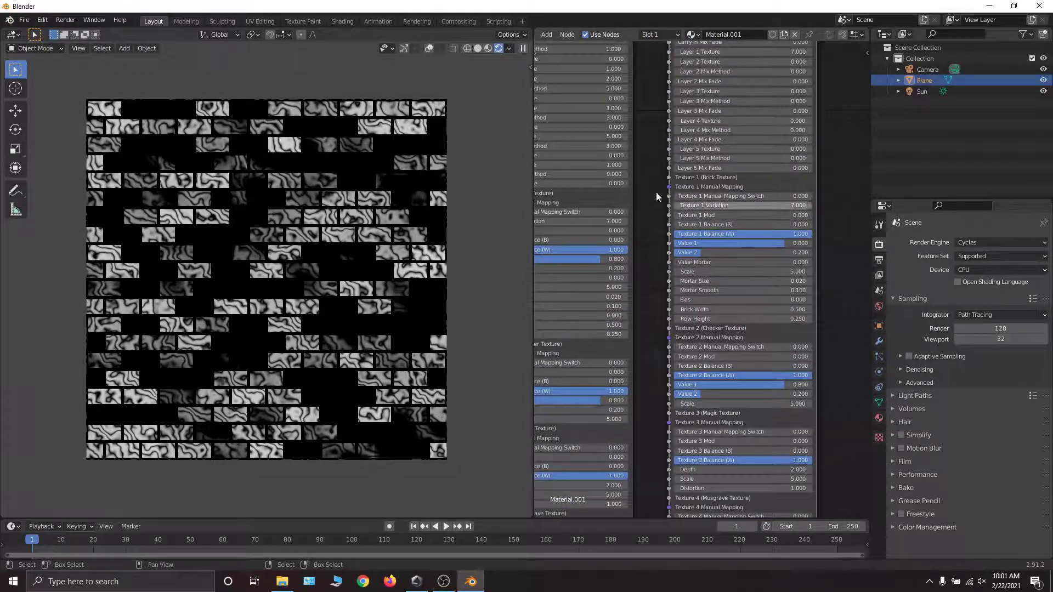
{"action": "middle_click_drag", "start_coordinate": [660, 145], "coordinate": [682, 306]}
{"action": "scroll", "coordinate": [682, 306], "scroll_direction": "up", "scroll_amount": 3}
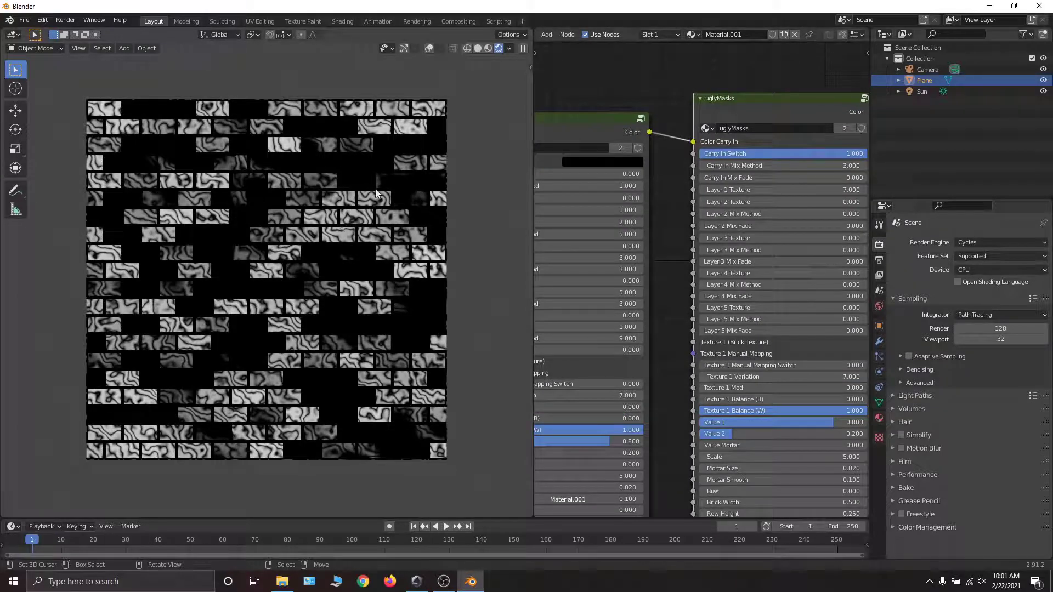
{"action": "middle_click_drag", "start_coordinate": [717, 215], "coordinate": [817, 210]}
{"action": "scroll", "coordinate": [776, 252], "scroll_direction": "down", "scroll_amount": 5}
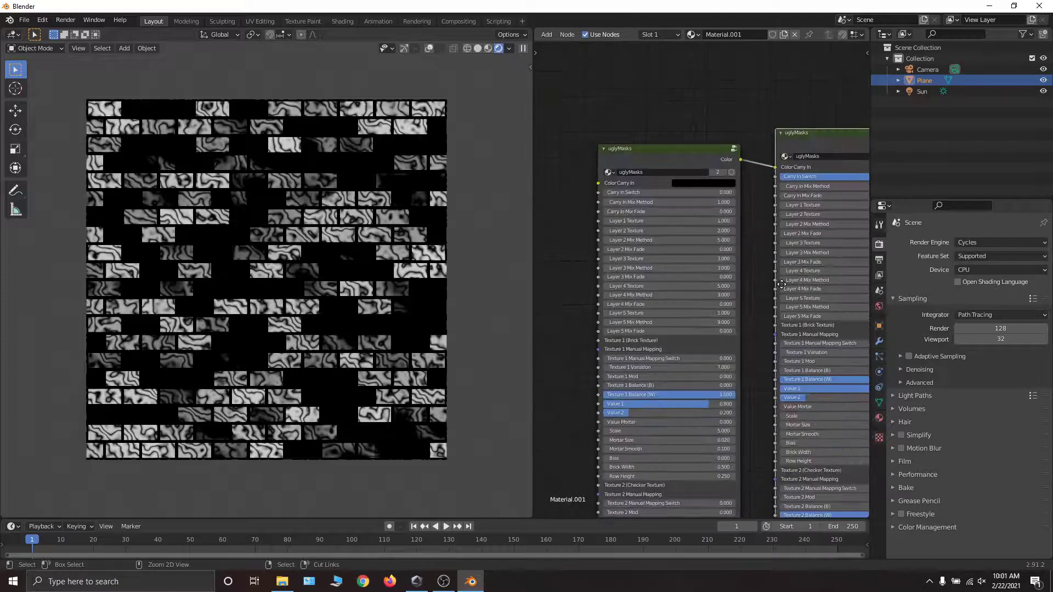
- Move the original uglyMasks node slightly up so its top sits nearly level with the duplicate's
{"action": "left_click_drag", "start_coordinate": [684, 104], "coordinate": [664, 92]}
{"action": "scroll", "coordinate": [686, 164], "scroll_direction": "up", "scroll_amount": 4}
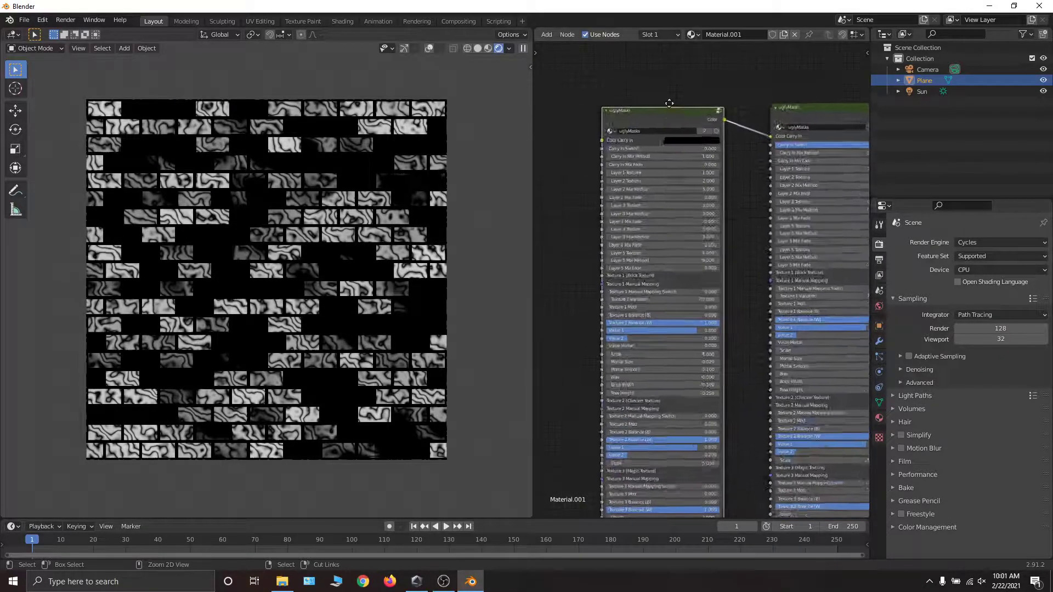
{"action": "middle_click_drag", "start_coordinate": [692, 174], "coordinate": [697, 254]}
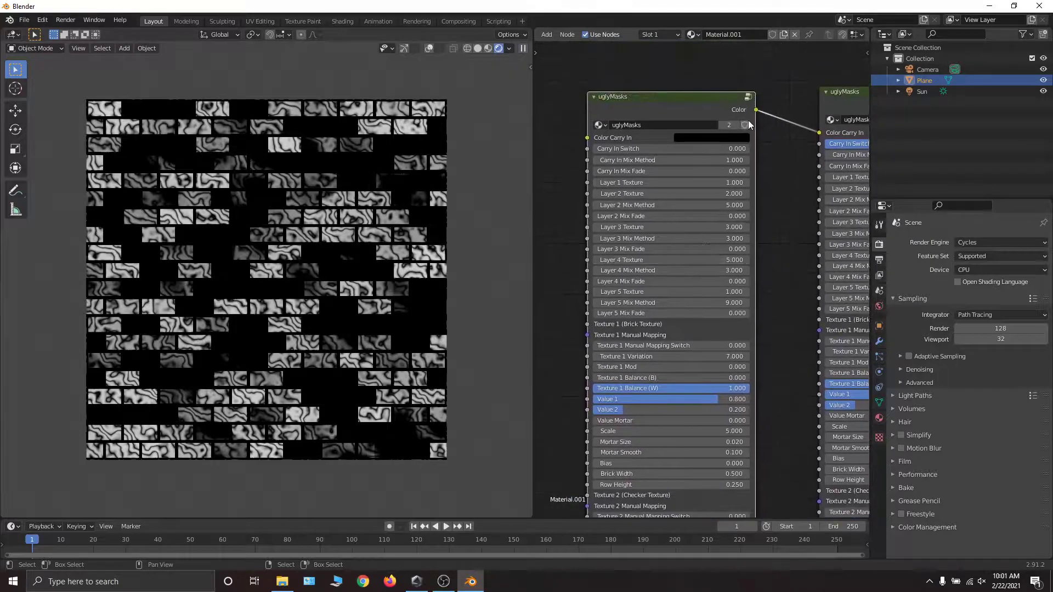
- Open the original uglyMasks group to examine its internal node network, and return to the material's node tree
{"action": "left_click", "coordinate": [748, 97]}
{"action": "scroll", "coordinate": [756, 261], "scroll_direction": "down", "scroll_amount": 6}
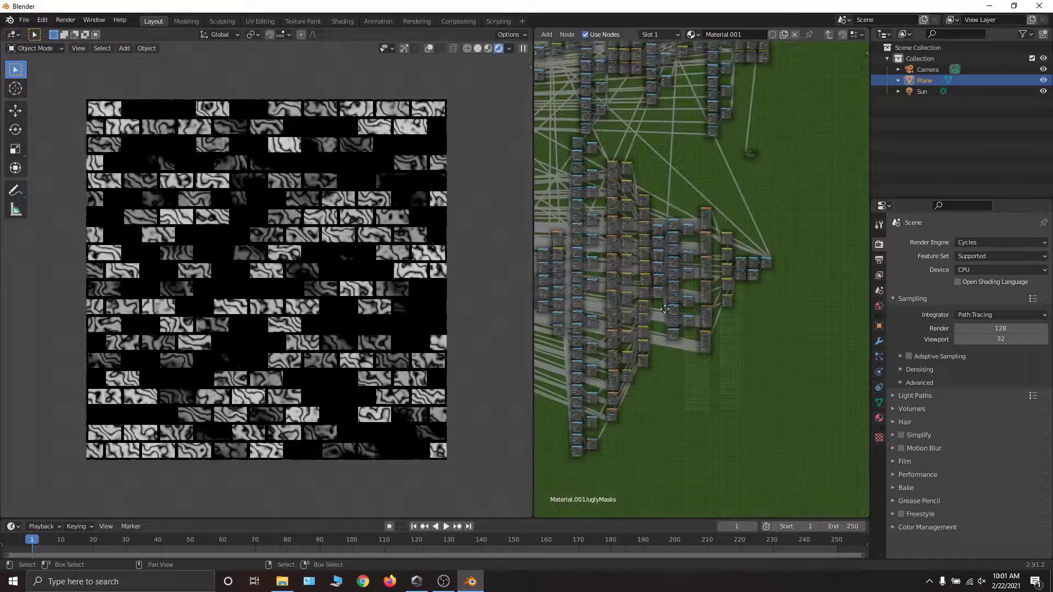
{"action": "middle_click_drag", "start_coordinate": [626, 263], "coordinate": [752, 252]}
{"action": "scroll", "coordinate": [697, 277], "scroll_direction": "up", "scroll_amount": 4}
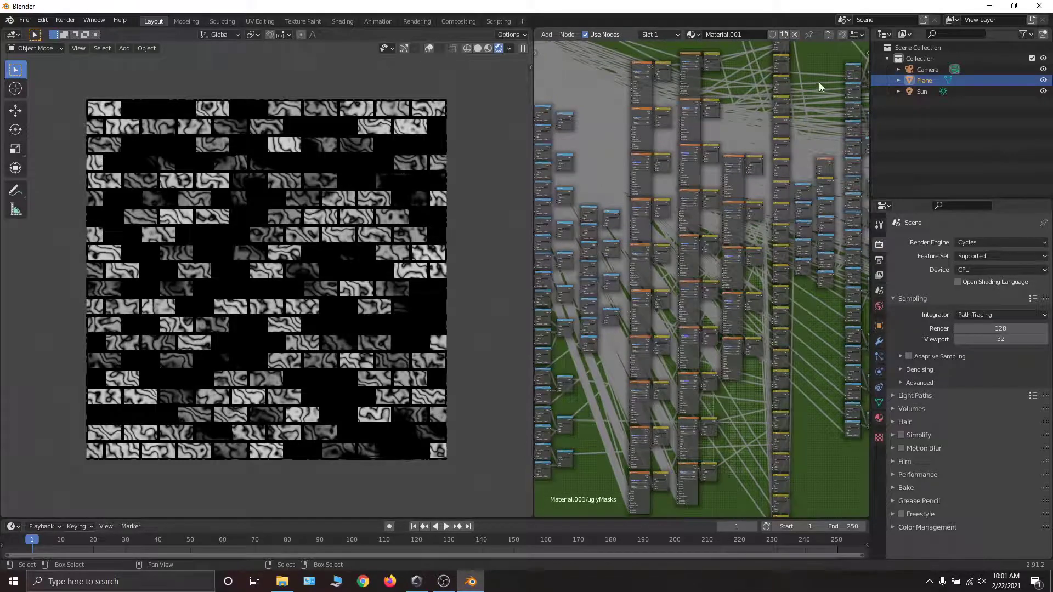
{"action": "left_click", "coordinate": [828, 34]}
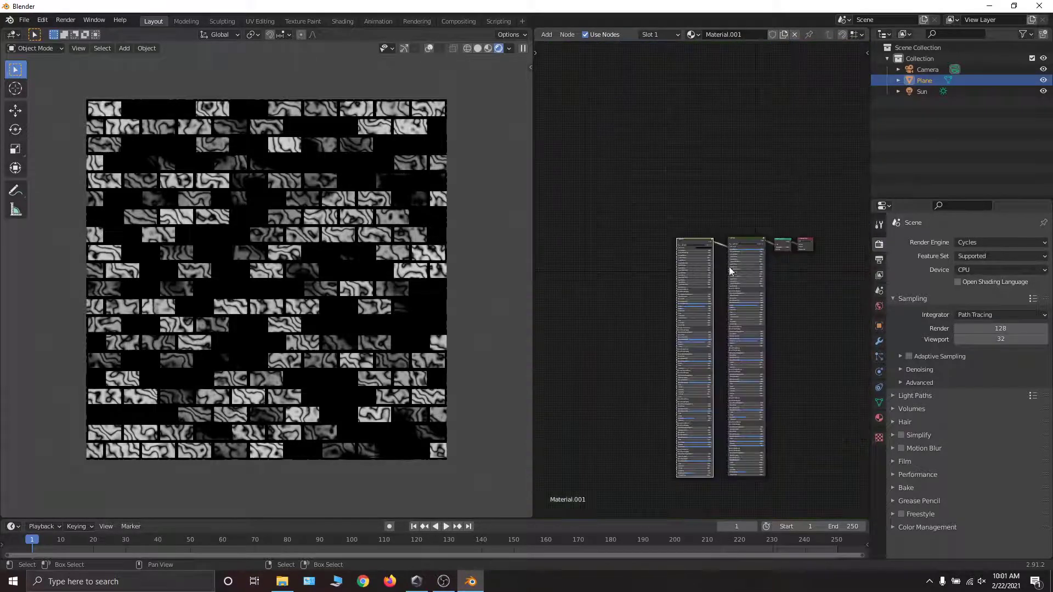
- Try a higher Texture 1 Balance (B) on the original uglyMasks node and bring it back to 0
{"action": "scroll", "coordinate": [729, 270], "scroll_direction": "up", "scroll_amount": 7}
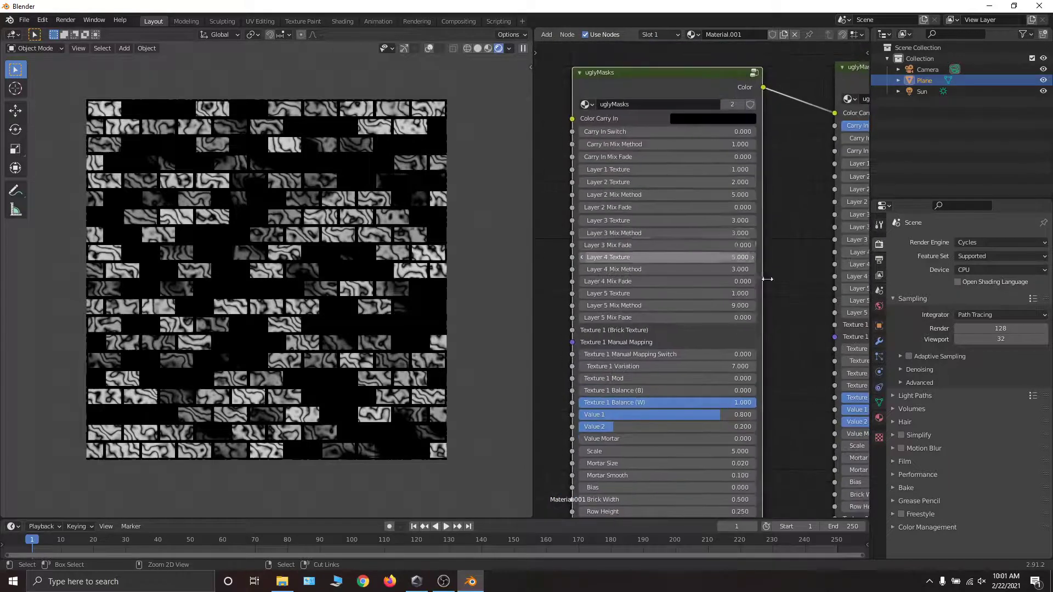
{"action": "middle_click_drag", "start_coordinate": [743, 258], "coordinate": [745, 299]}
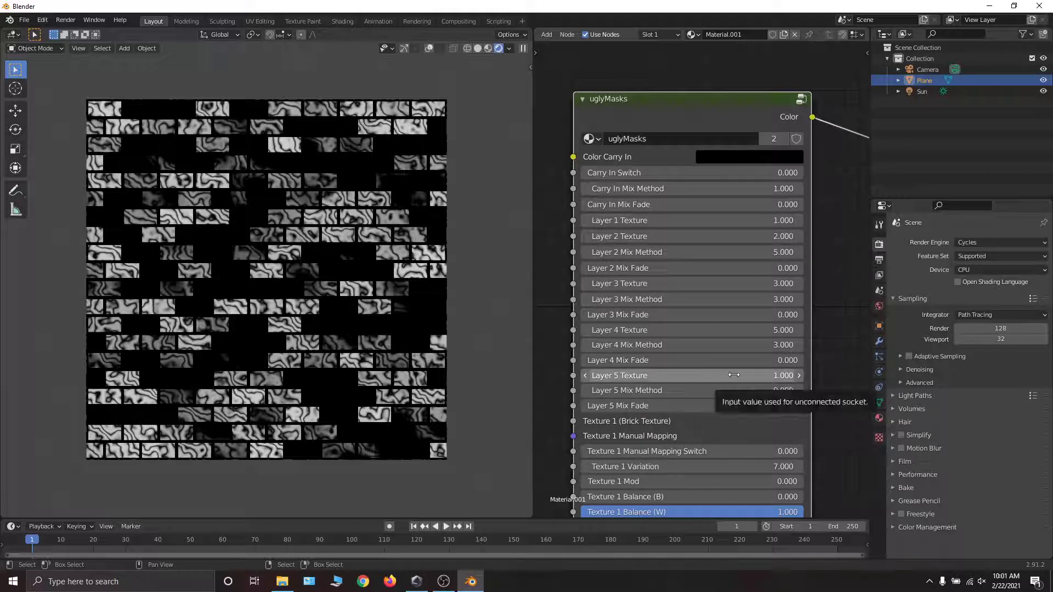
{"action": "middle_click_drag", "start_coordinate": [722, 438], "coordinate": [759, 135]}
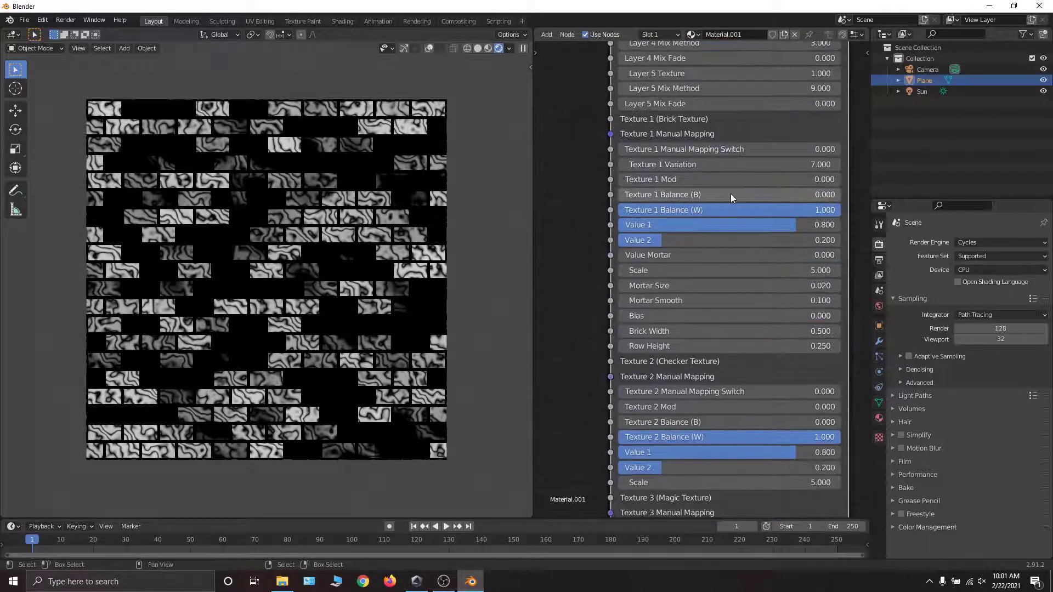
{"action": "left_click_drag", "start_coordinate": [731, 195], "coordinate": [859, 194]}
{"action": "left_click_drag", "start_coordinate": [745, 194], "coordinate": [615, 194]}
{"action": "middle_click_drag", "start_coordinate": [681, 156], "coordinate": [553, 236]}
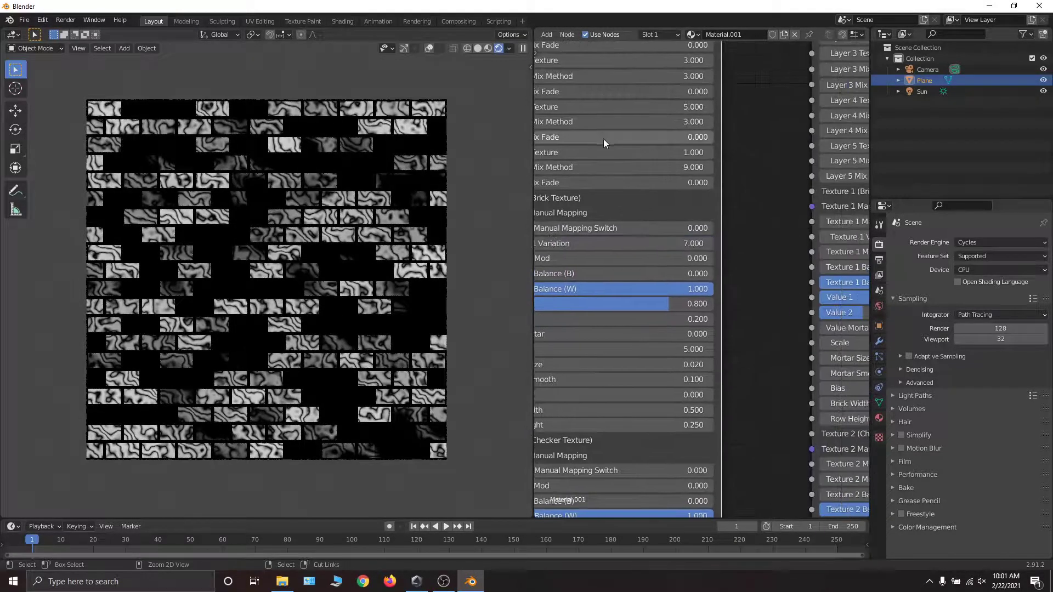
- Reposition the duplicate uglyMasks node so its top lines up with the original node's top
{"action": "scroll", "coordinate": [603, 140], "scroll_direction": "down", "scroll_amount": 8}
{"action": "middle_click_drag", "start_coordinate": [583, 136], "coordinate": [629, 201]}
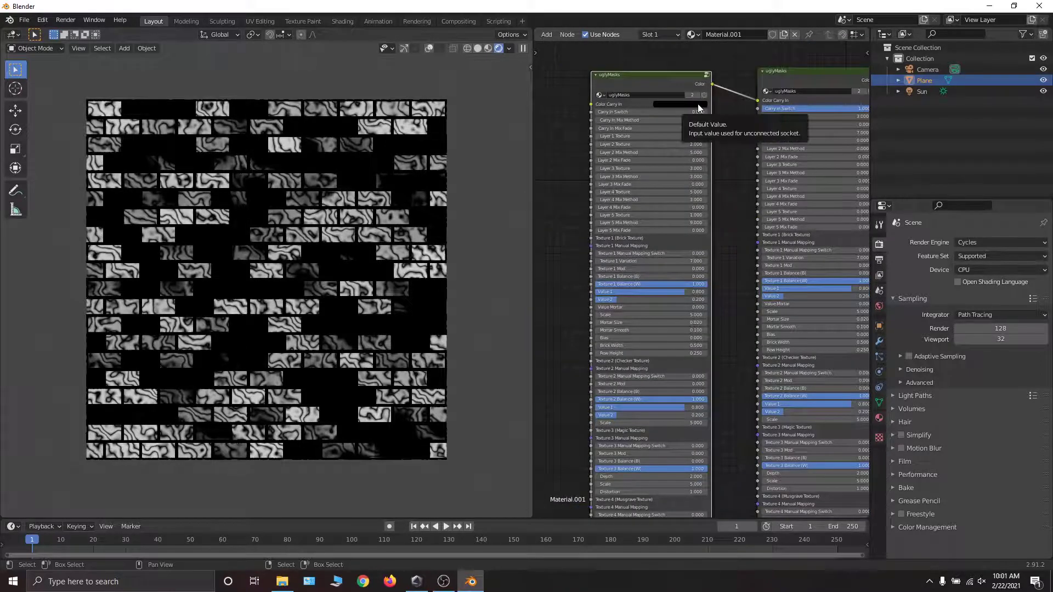
{"action": "middle_click_drag", "start_coordinate": [736, 136], "coordinate": [656, 118]}
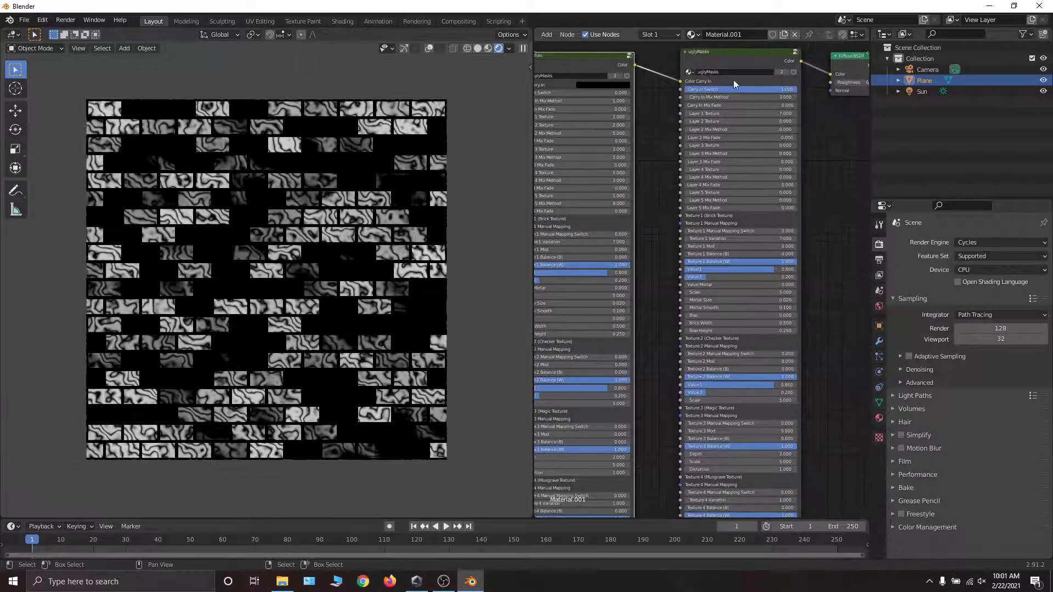
{"action": "left_click_drag", "start_coordinate": [729, 53], "coordinate": [725, 49]}
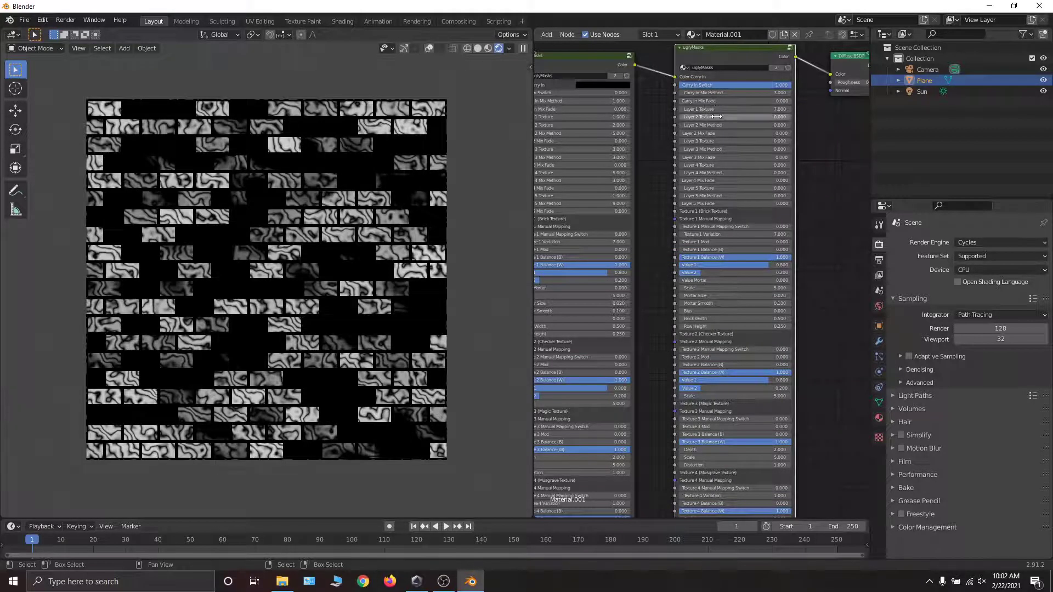
{"action": "scroll", "coordinate": [707, 271], "scroll_direction": "left", "scroll_amount": 5}
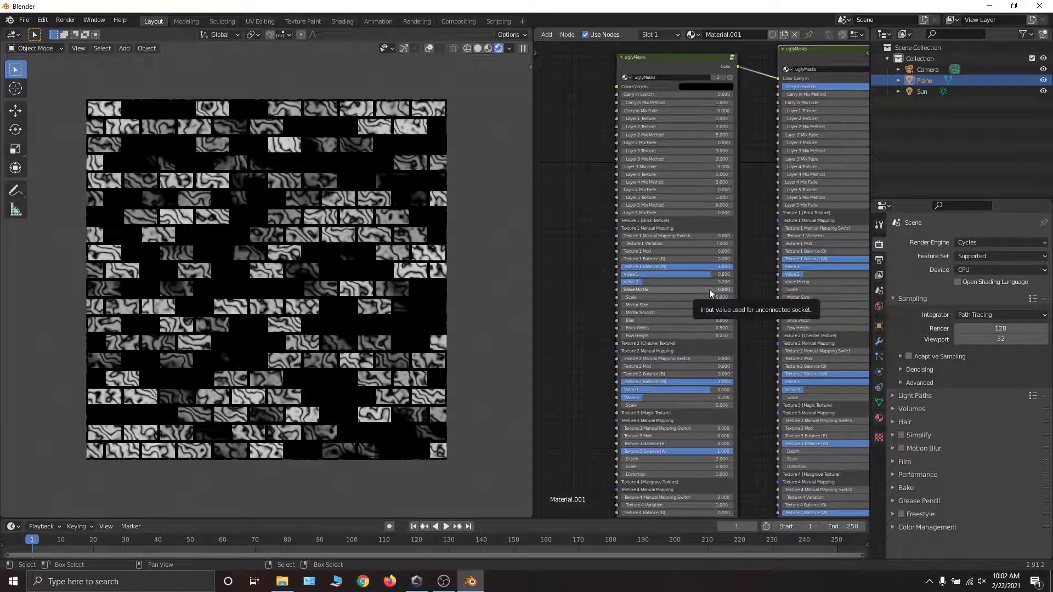
{"action": "middle_click_drag", "start_coordinate": [803, 159], "coordinate": [738, 205]}
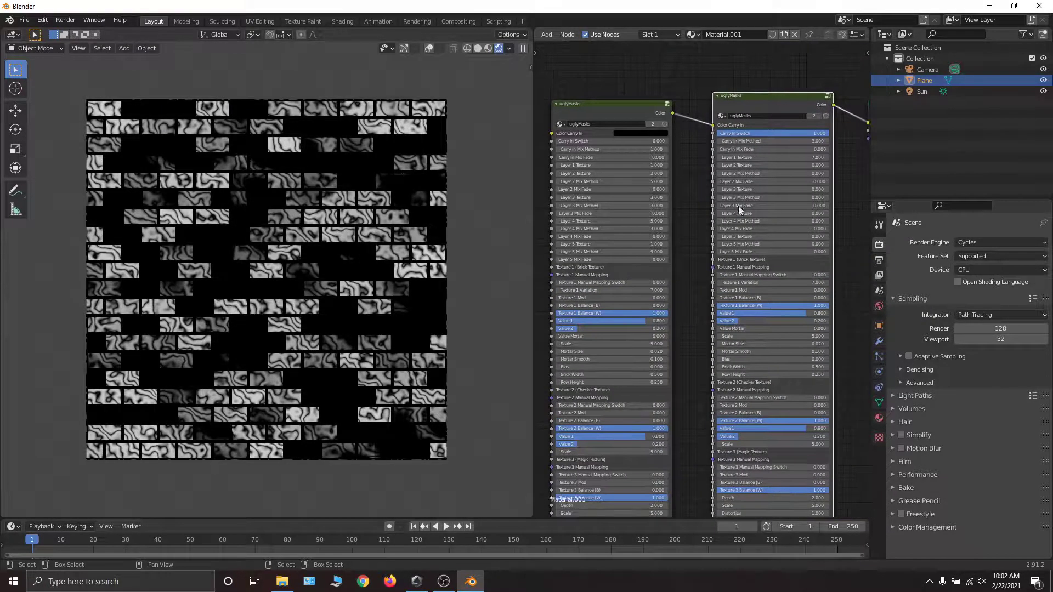
{"action": "left_click_drag", "start_coordinate": [752, 101], "coordinate": [744, 109]}
{"action": "middle_click_drag", "start_coordinate": [710, 99], "coordinate": [717, 116], "text": "ctrl"}
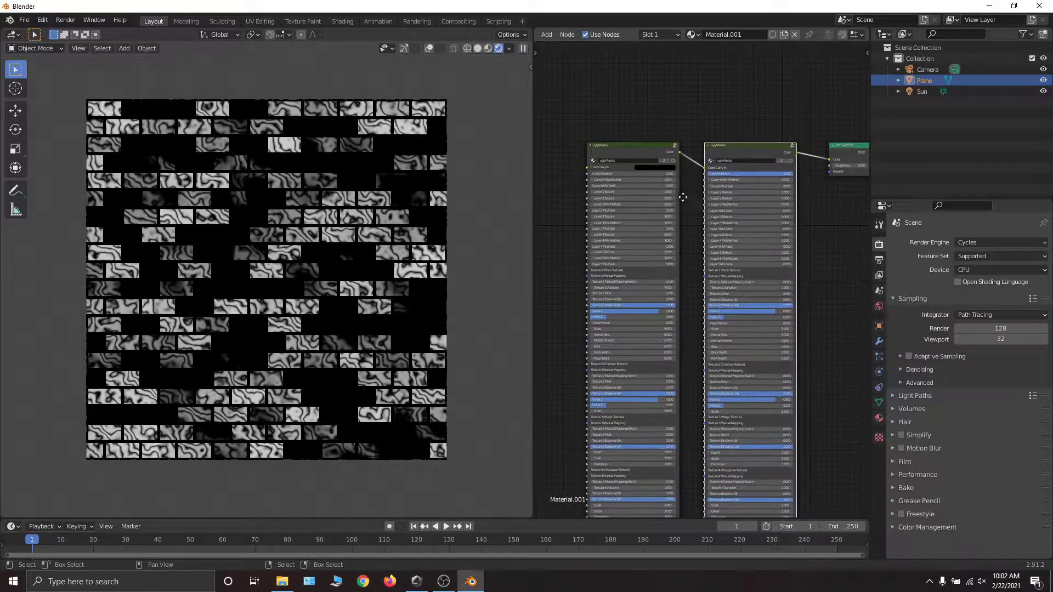
- Enter the original uglyMasks group again, survey its whole internal network from end to end, and exit to the material level
{"action": "middle_click_drag", "start_coordinate": [682, 200], "coordinate": [733, 174]}
{"action": "middle_click_drag", "start_coordinate": [715, 232], "coordinate": [778, 293], "text": "ctrl"}
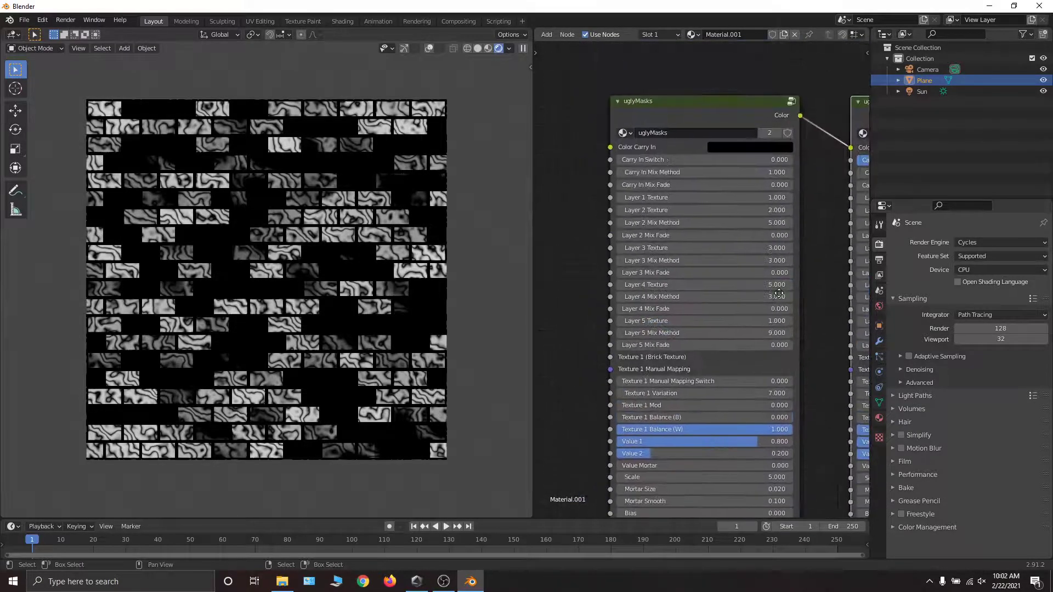
{"action": "middle_click_drag", "start_coordinate": [770, 221], "coordinate": [719, 191]}
{"action": "scroll", "coordinate": [724, 179], "scroll_direction": "down", "scroll_amount": 1}
{"action": "scroll", "coordinate": [748, 214], "scroll_direction": "up", "scroll_amount": 4}
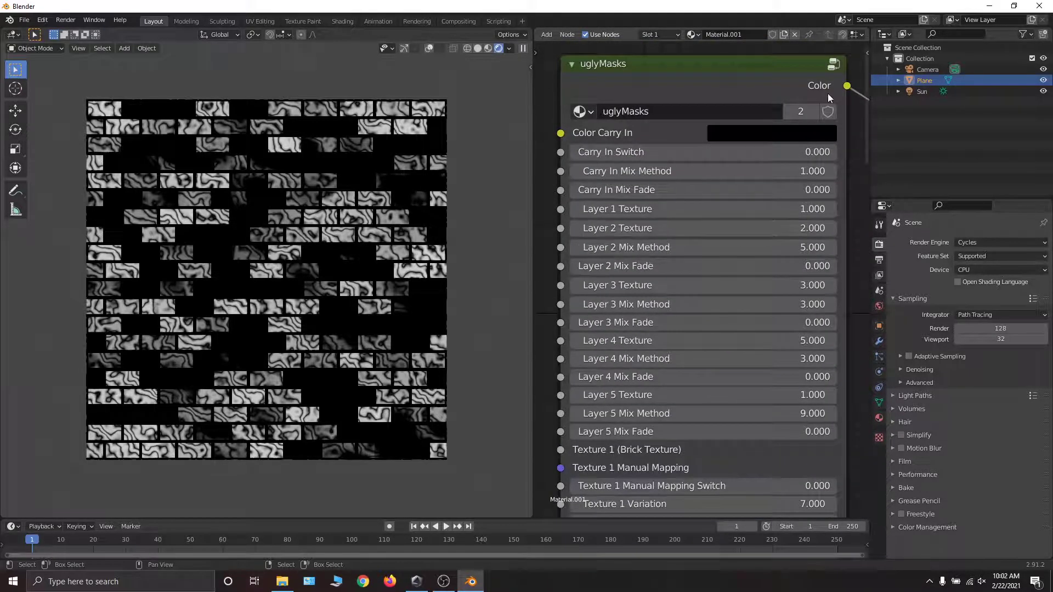
{"action": "left_click", "coordinate": [825, 65]}
{"action": "left_click", "coordinate": [830, 68]}
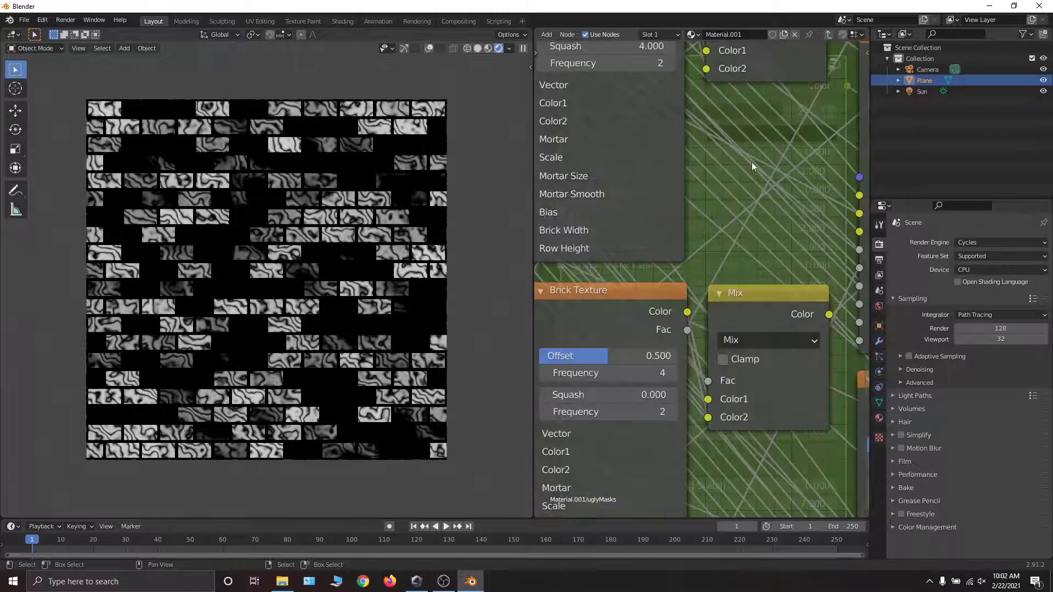
{"action": "middle_click_drag", "start_coordinate": [752, 163], "coordinate": [707, 404], "text": "ctrl"}
{"action": "scroll", "coordinate": [674, 361], "scroll_direction": "up", "scroll_amount": 2}
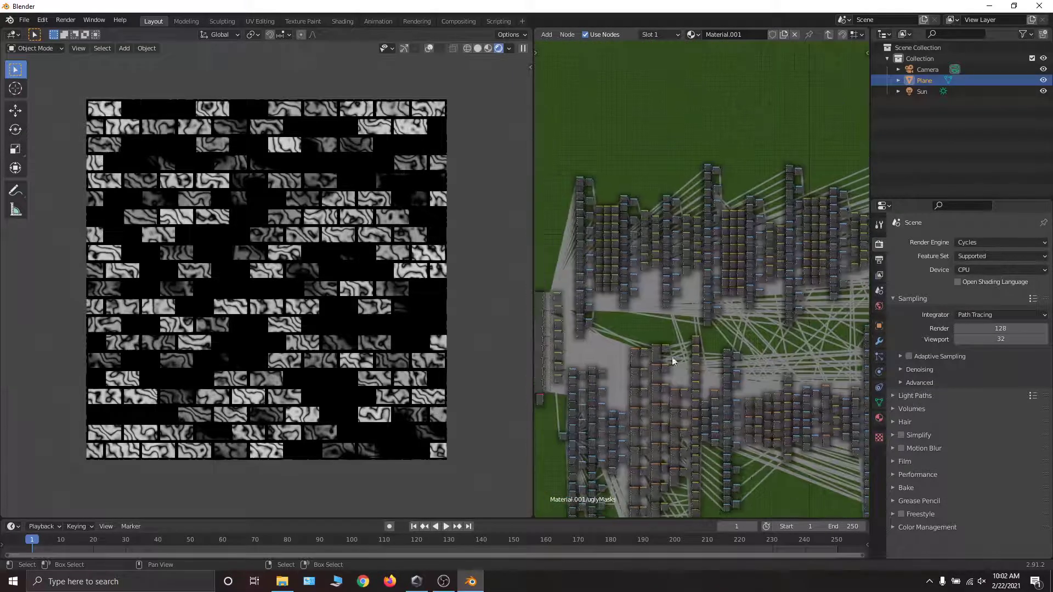
{"action": "middle_click_drag", "start_coordinate": [778, 208], "coordinate": [598, 190]}
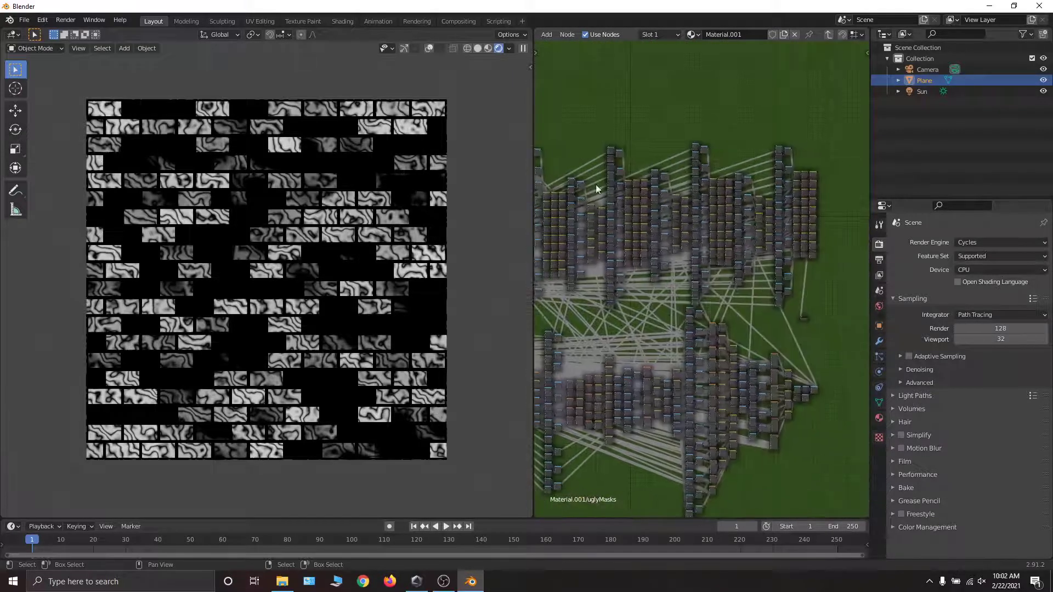
{"action": "scroll", "coordinate": [717, 290], "scroll_direction": "up", "scroll_amount": 4}
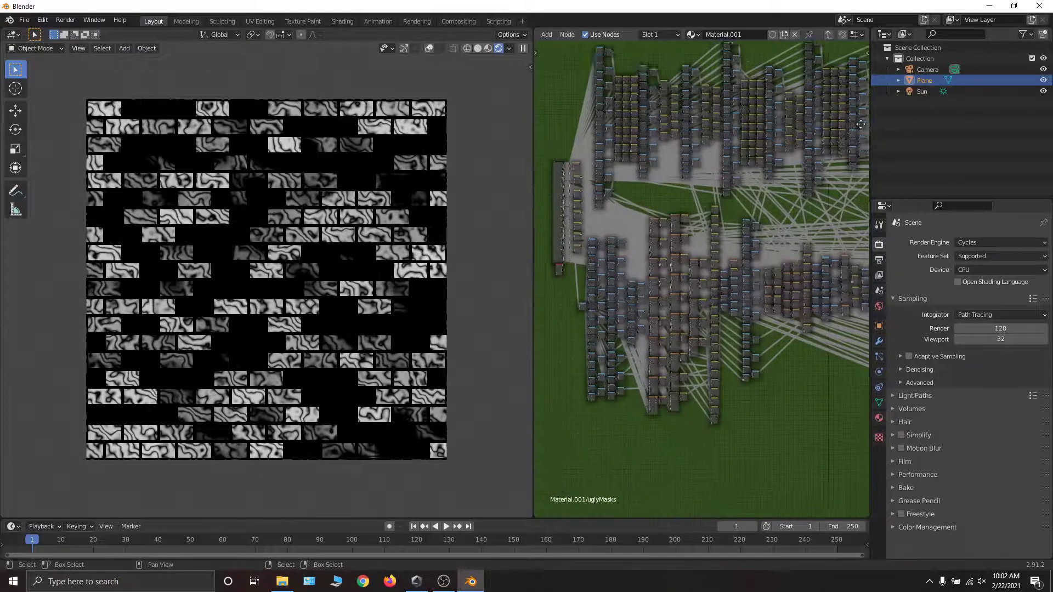
{"action": "left_click", "coordinate": [829, 35]}
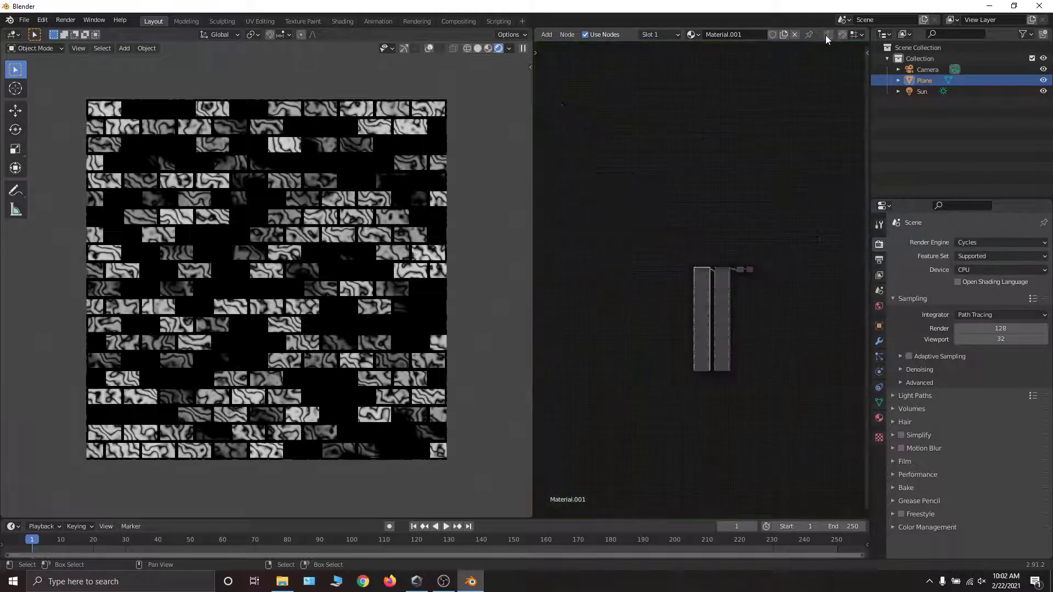
- Change the scene's render engine to Eevee
{"action": "middle_click_drag", "start_coordinate": [745, 321], "coordinate": [760, 47], "text": "ctrl"}
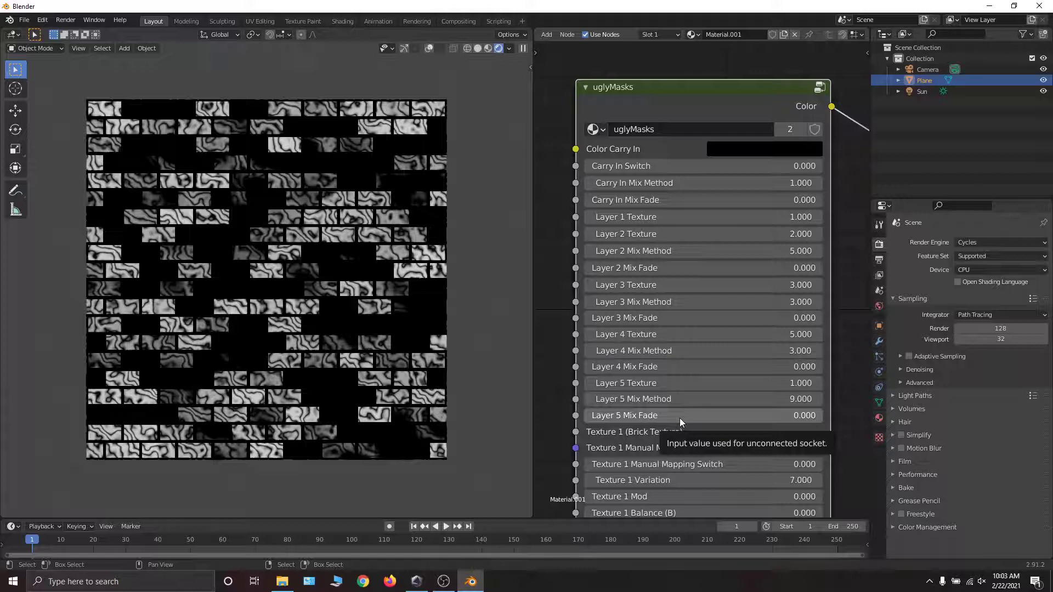
{"action": "scroll", "coordinate": [747, 145], "scroll_direction": "down", "scroll_amount": 4}
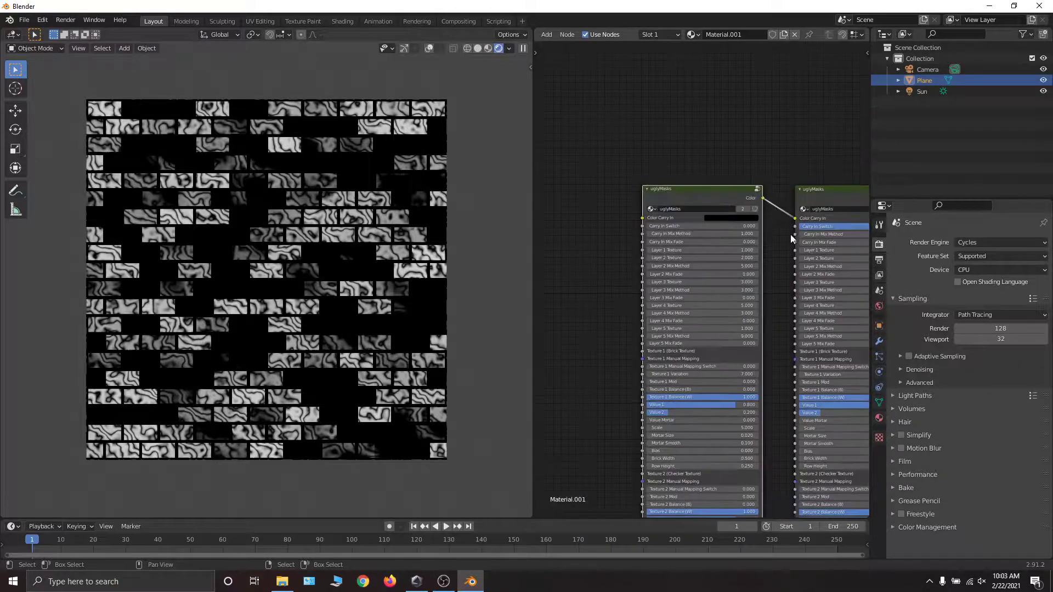
{"action": "middle_click_drag", "start_coordinate": [791, 235], "coordinate": [654, 164]}
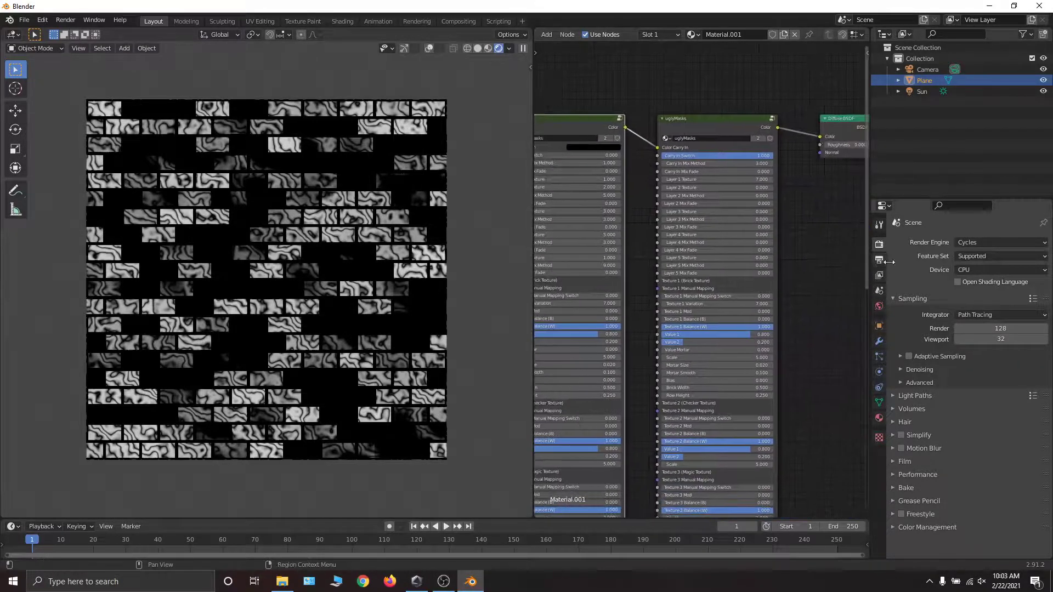
{"action": "left_click", "coordinate": [980, 240]}
{"action": "left_click", "coordinate": [969, 259]}
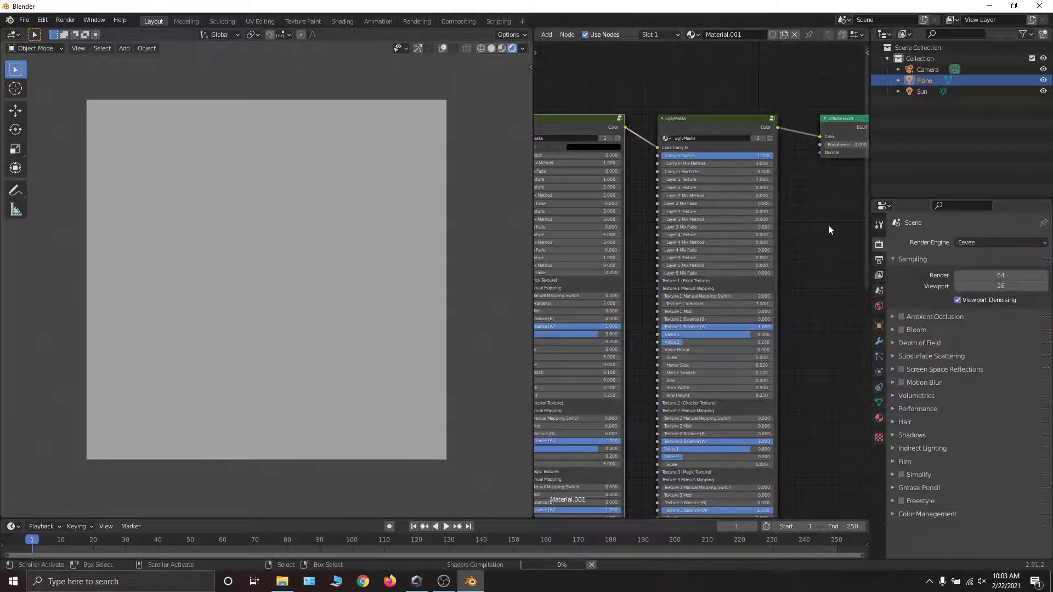
- Inspect the plane under Eevee from a tilted angle and return to the top view
{"action": "middle_click_drag", "start_coordinate": [611, 180], "coordinate": [683, 178]}
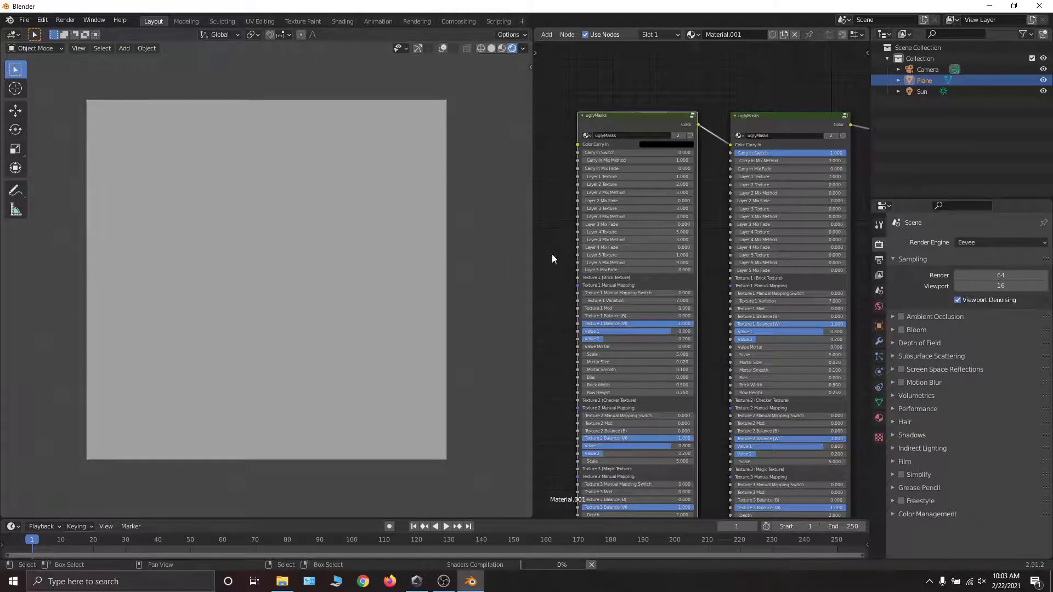
{"action": "mouse_move", "coordinate": [386, 250]}
{"action": "middle_mouse_down"}
{"action": "mouse_move", "coordinate": [387, 183]}
{"action": "mouse_move", "coordinate": [371, 207]}
{"action": "mouse_move", "coordinate": [392, 237]}
{"action": "middle_mouse_up"}
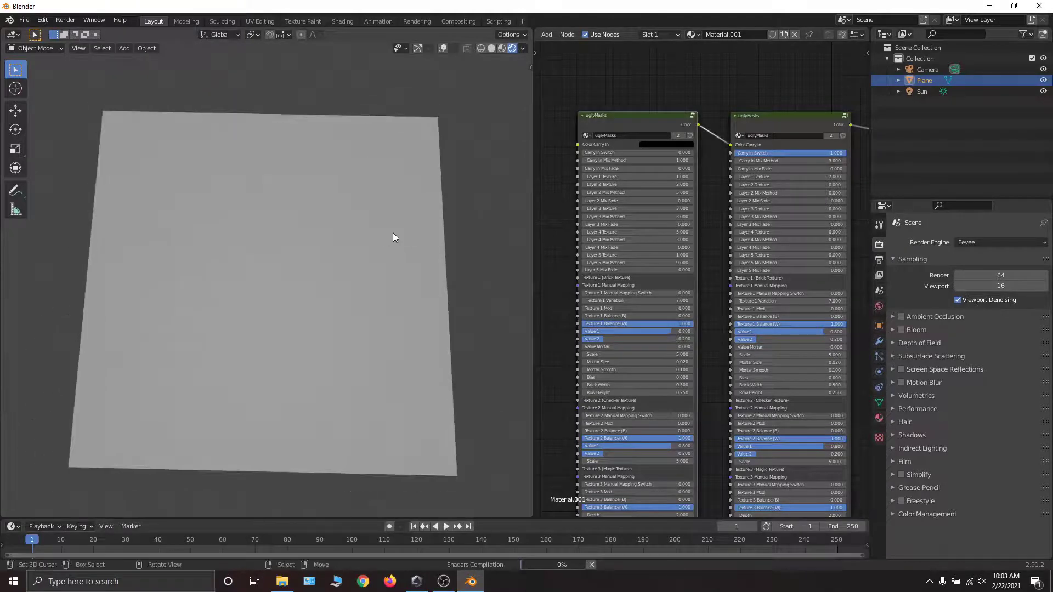
{"action": "key", "text": "KP_7"}
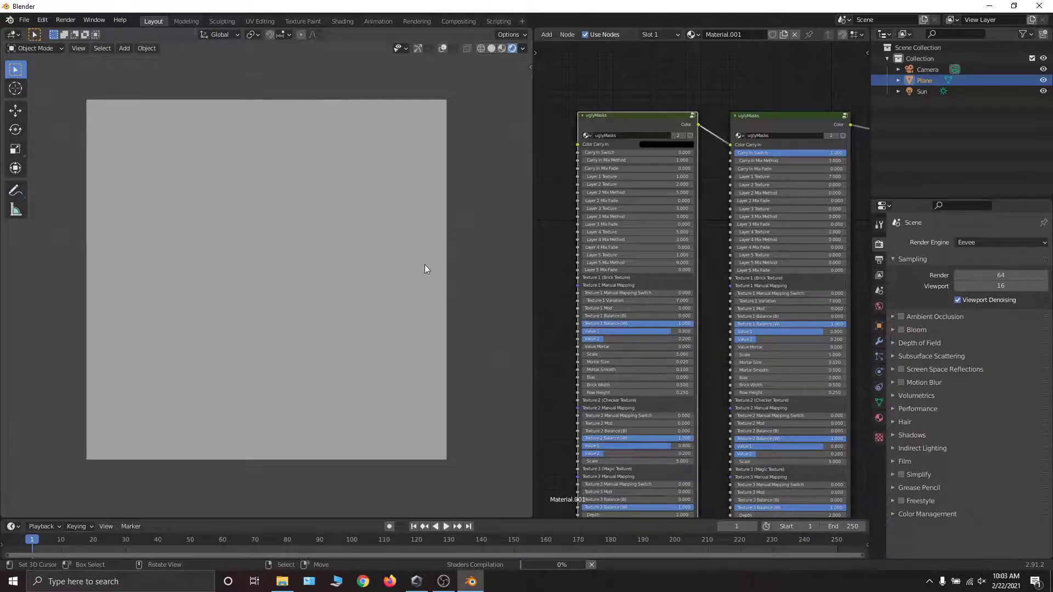
- Set Carry In Mix Method to 0 on the first uglyMasks node
{"action": "scroll", "coordinate": [672, 269], "scroll_direction": "up", "scroll_amount": 2}
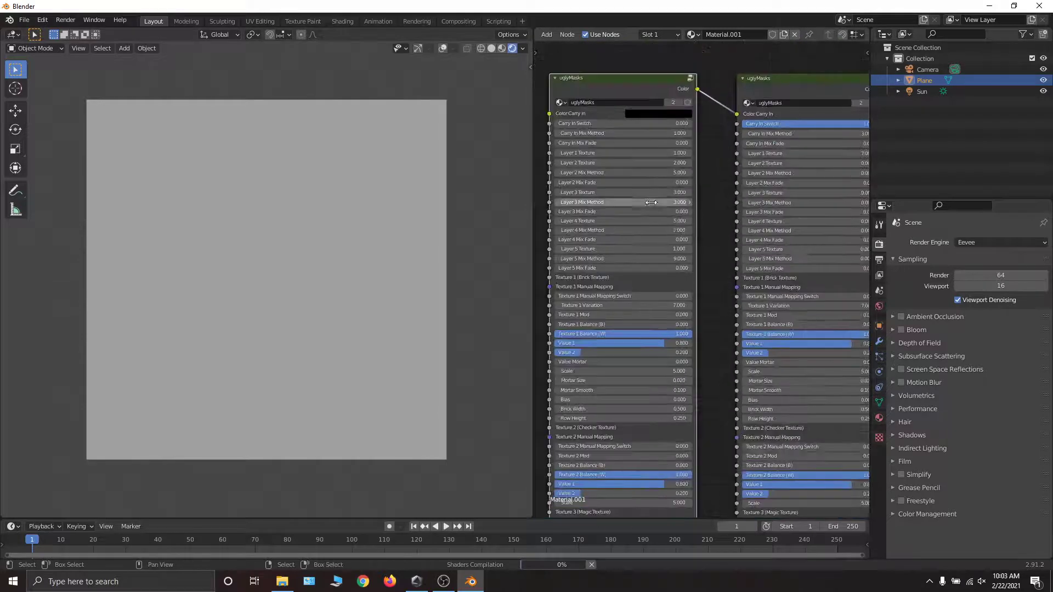
{"action": "scroll", "coordinate": [651, 203], "scroll_direction": "up", "scroll_amount": 4}
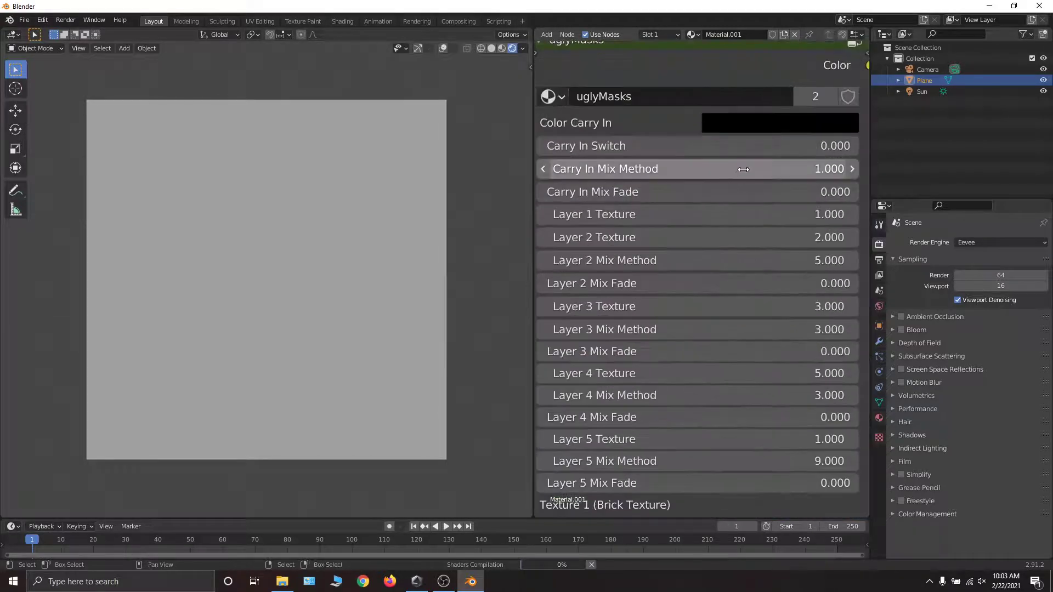
{"action": "scroll", "coordinate": [743, 170], "scroll_direction": "down", "scroll_amount": 4}
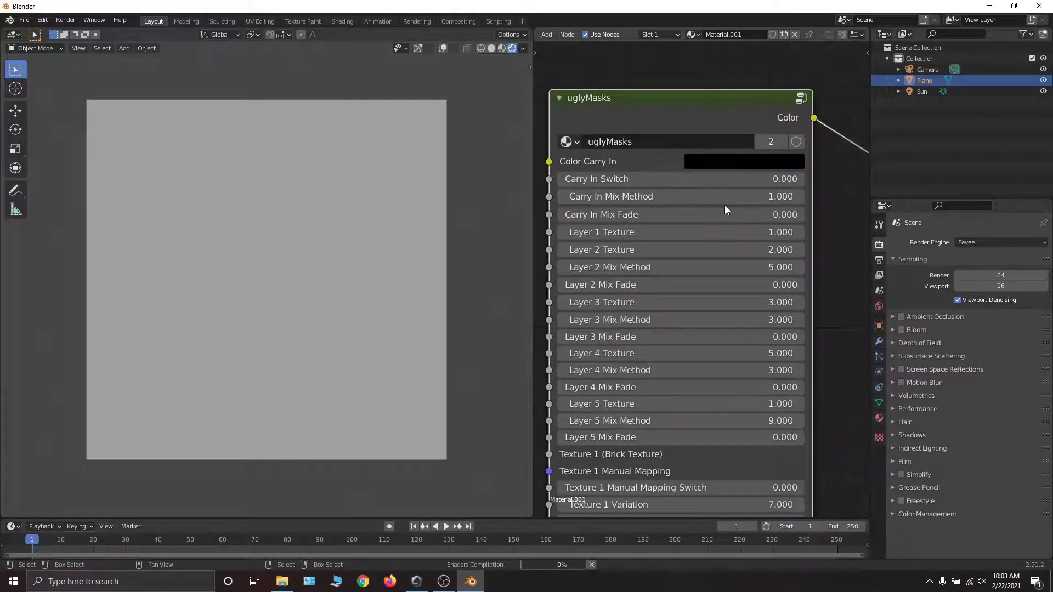
{"action": "scroll", "coordinate": [725, 206], "scroll_direction": "down", "scroll_amount": 1}
{"action": "left_click", "coordinate": [726, 205]}
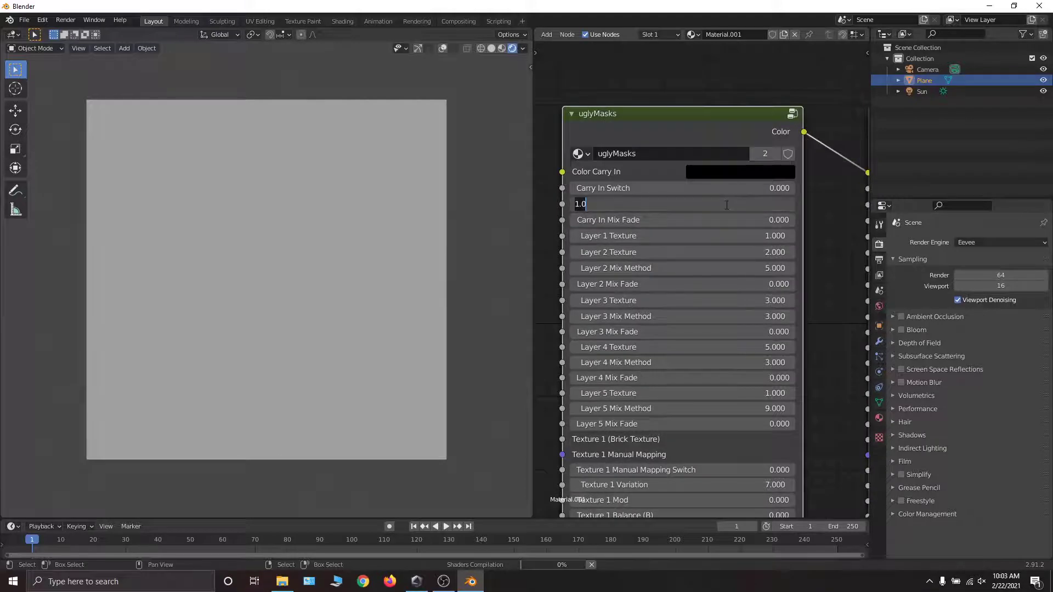
{"action": "type", "text": "0"}
{"action": "key", "text": "Return"}
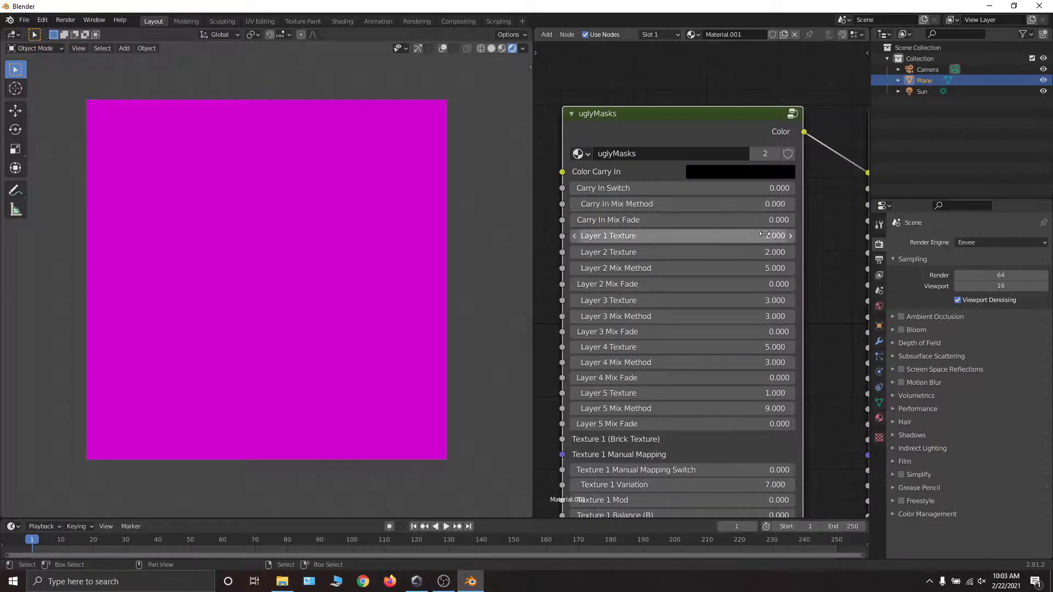
- Link the first uglyMasks node's color directly to the Diffuse BSDF's Color input and delete the second uglyMasks node
{"action": "scroll", "coordinate": [724, 204], "scroll_direction": "down", "scroll_amount": 3}
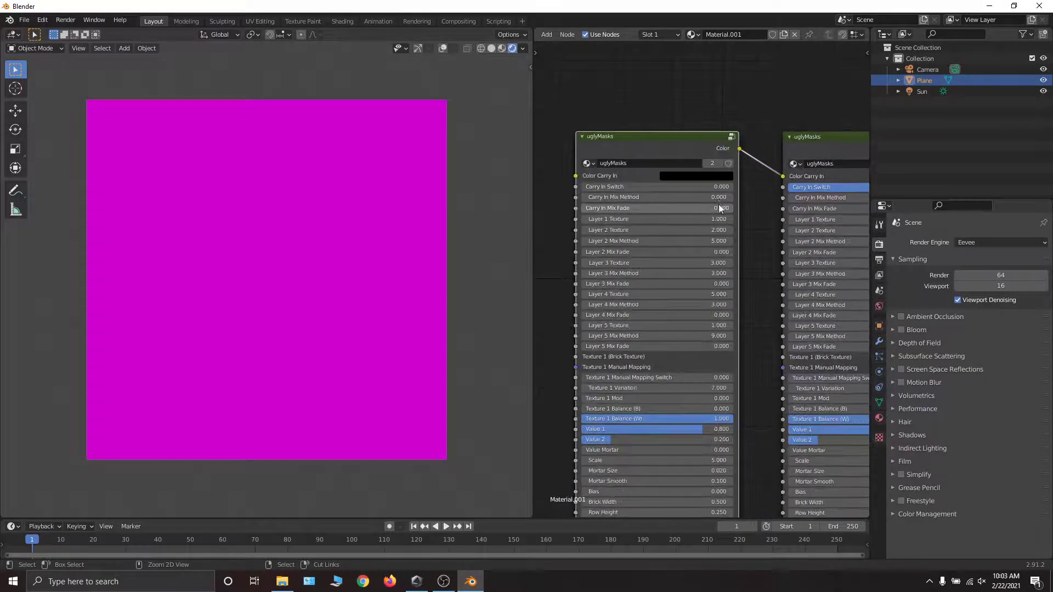
{"action": "middle_click_drag", "start_coordinate": [718, 204], "coordinate": [583, 269]}
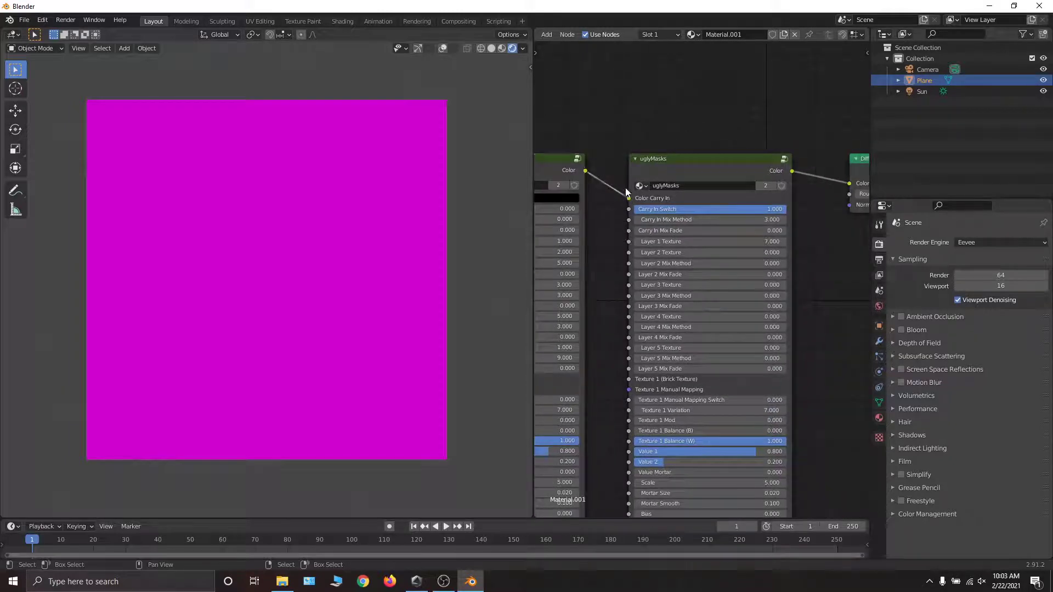
{"action": "left_click_drag", "start_coordinate": [628, 196], "coordinate": [851, 183]}
{"action": "left_click", "coordinate": [731, 165]}
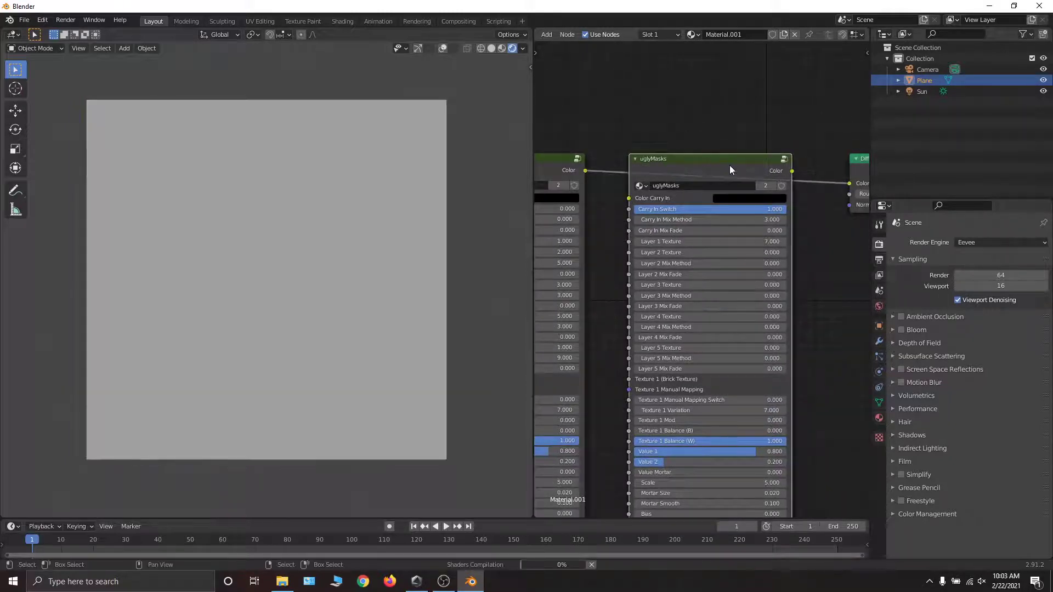
{"action": "key", "text": "x"}
- Delete the remaining uglyMasks node from the material
{"action": "middle_click_drag", "start_coordinate": [554, 242], "coordinate": [709, 229]}
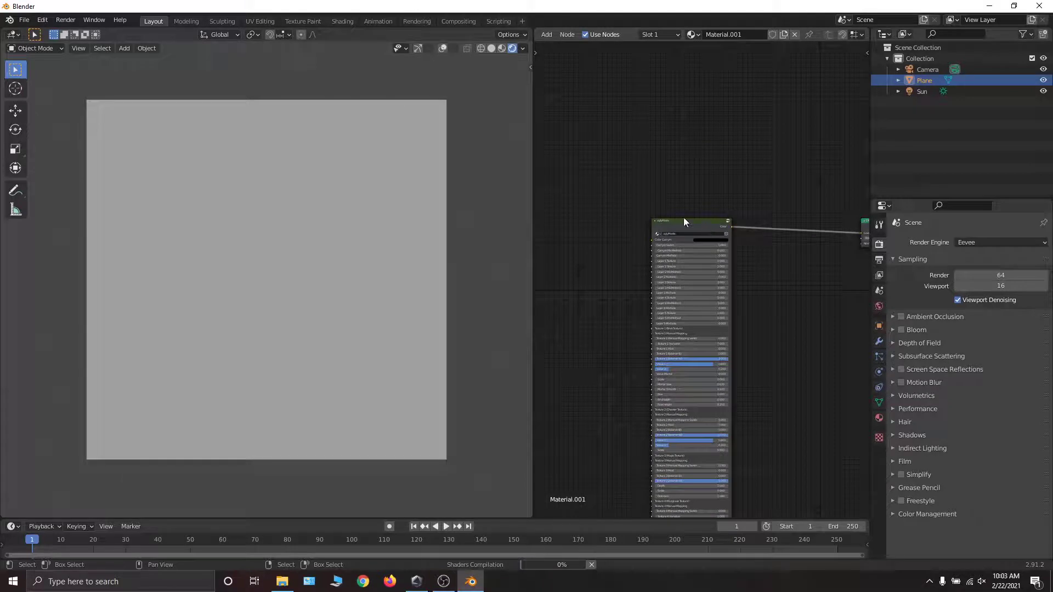
{"action": "left_click", "coordinate": [681, 222]}
{"action": "key", "text": "x"}
- Add a fresh uglyMasks group node before the Diffuse BSDF and connect its Color output to the BSDF's Color input
{"action": "middle_click_drag", "start_coordinate": [747, 236], "coordinate": [664, 212]}
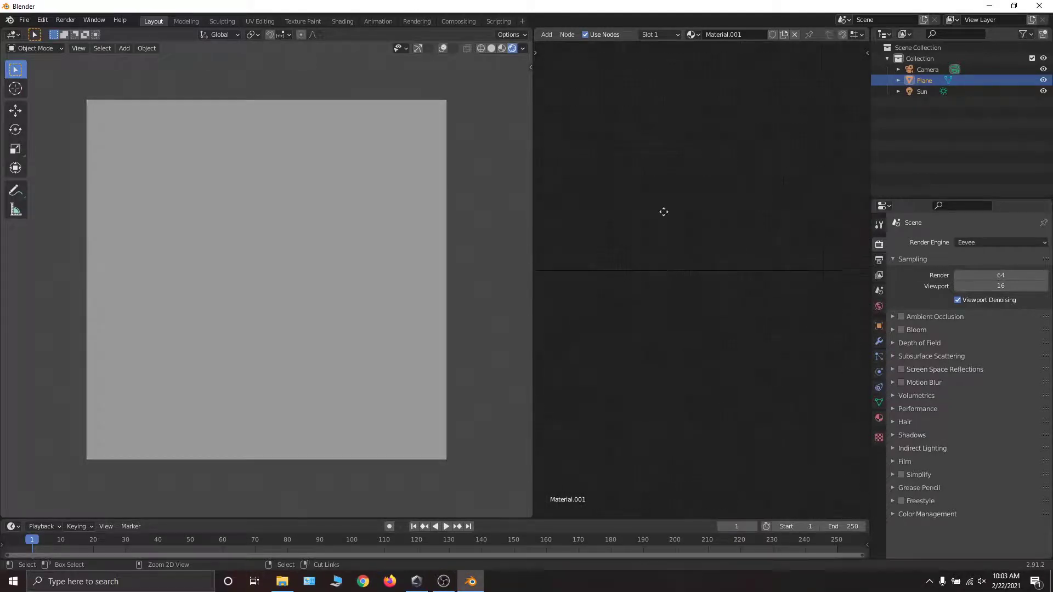
{"action": "middle_click_drag", "start_coordinate": [768, 184], "coordinate": [590, 332]}
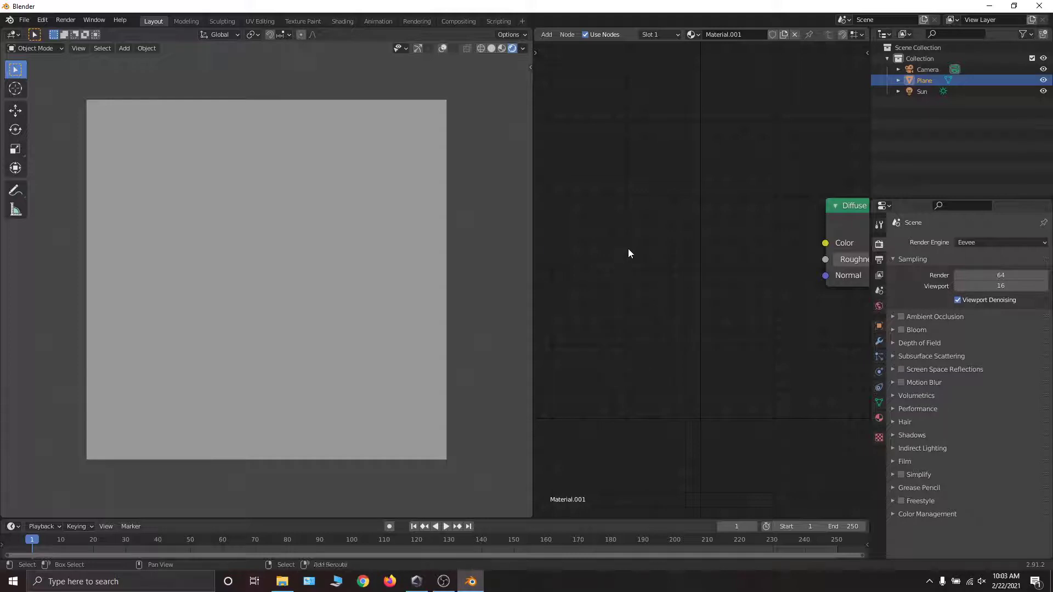
{"action": "key", "text": "shift+a"}
{"action": "mouse_move", "coordinate": [605, 293]}
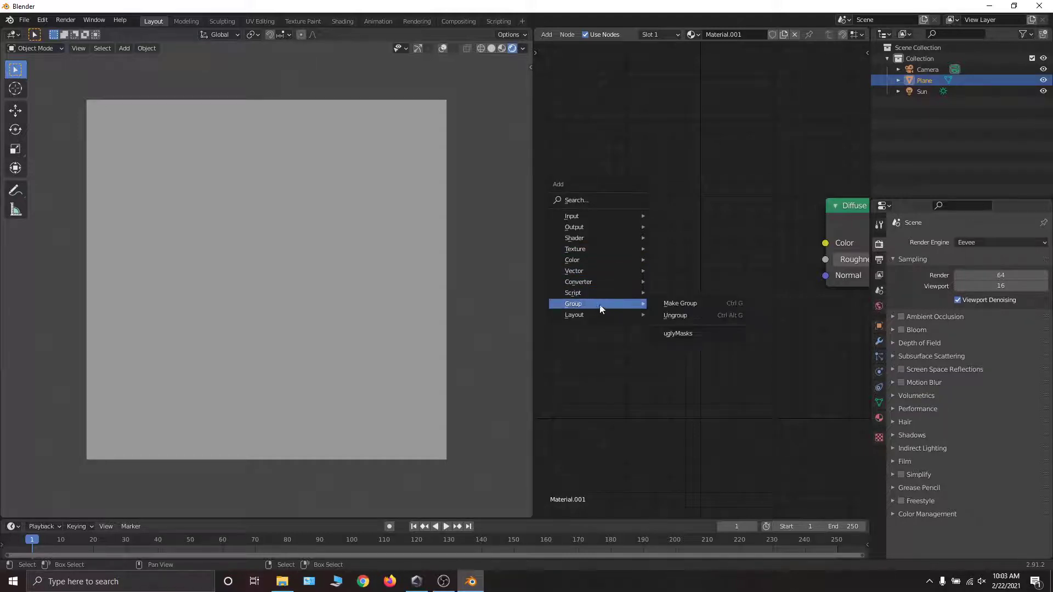
{"action": "left_click", "coordinate": [680, 334]}
{"action": "left_click", "coordinate": [643, 202]}
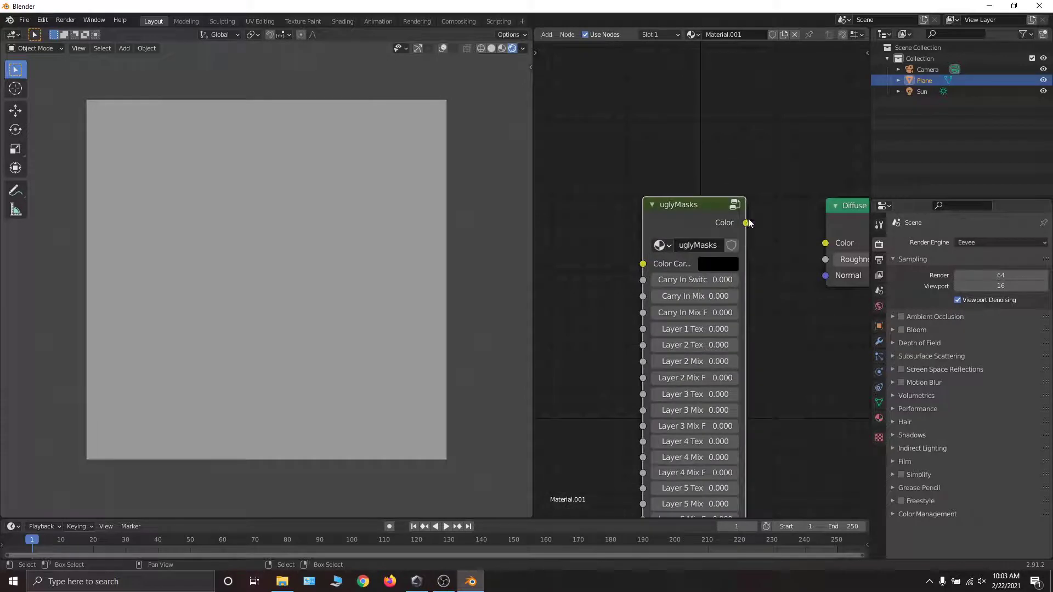
{"action": "left_click_drag", "start_coordinate": [746, 222], "coordinate": [825, 243]}
- Widen the new uglyMasks node until its labels are readable and set Layer 1 Texture to 1
{"action": "scroll", "coordinate": [758, 239], "scroll_direction": "down", "scroll_amount": 3}
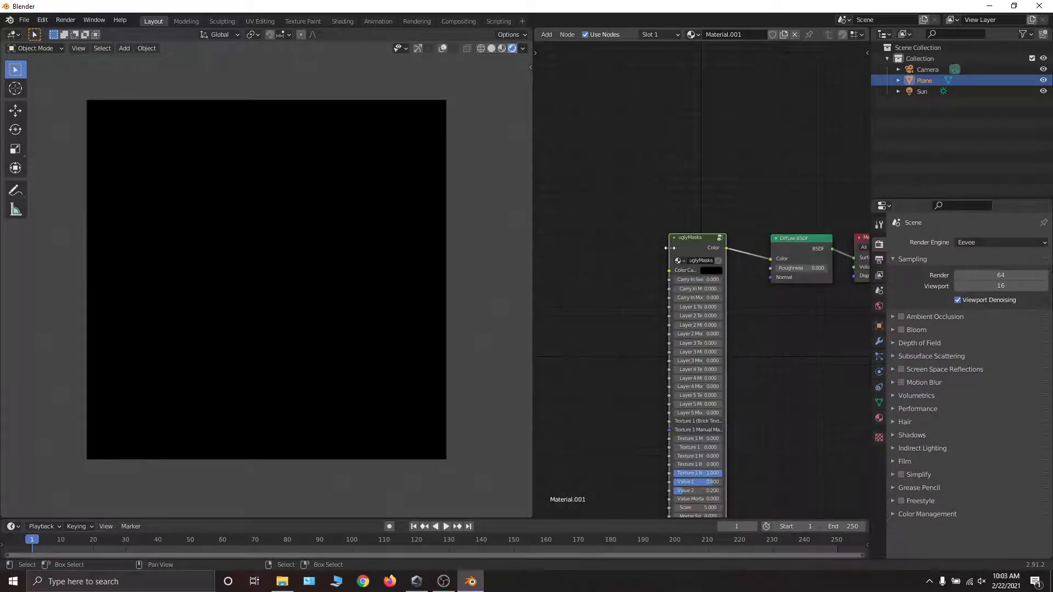
{"action": "left_click_drag", "start_coordinate": [671, 251], "coordinate": [573, 248]}
{"action": "scroll", "coordinate": [600, 341], "scroll_direction": "up", "scroll_amount": 4}
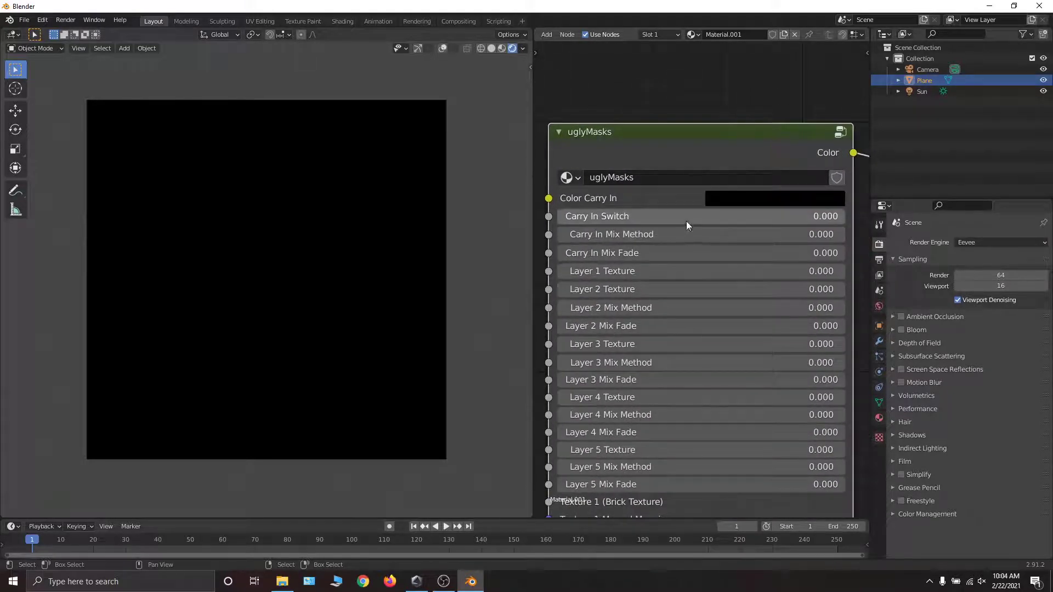
{"action": "left_click", "coordinate": [684, 271]}
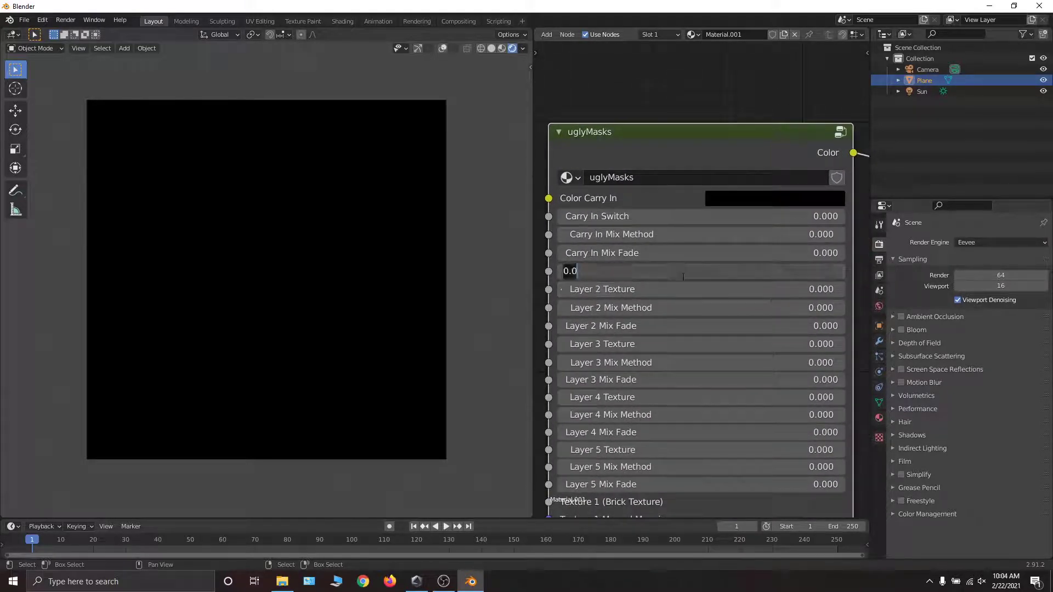
{"action": "type", "text": "1"}
{"action": "key", "text": "Return"}
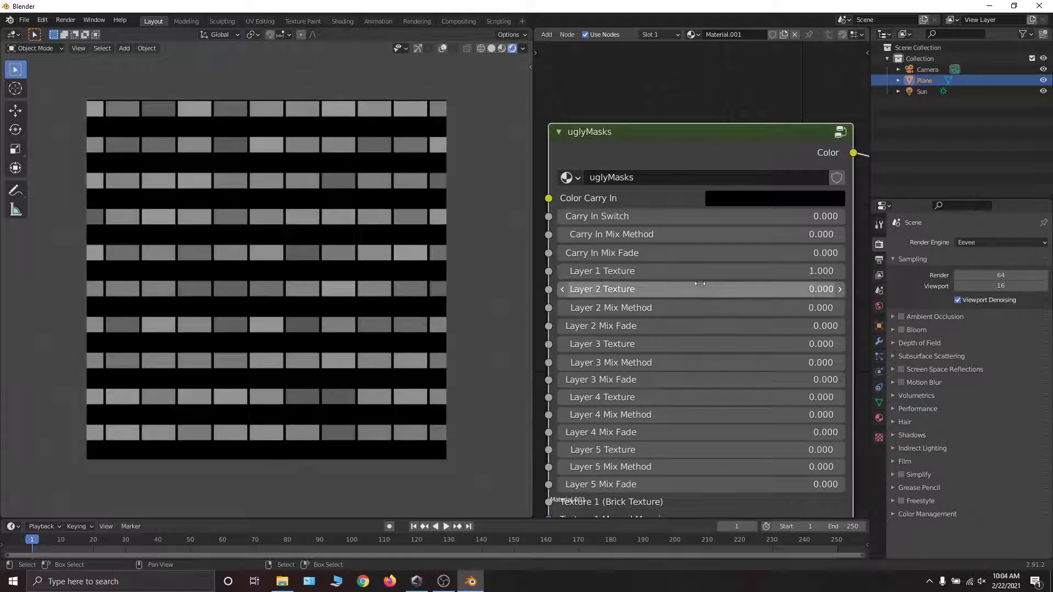
- Set Layer 2 Texture to 2 and Layer 2 Mix Method to 5
{"action": "left_click", "coordinate": [704, 288]}
{"action": "type", "text": "2"}
{"action": "key", "text": "Return"}
{"action": "left_click", "coordinate": [701, 307]}
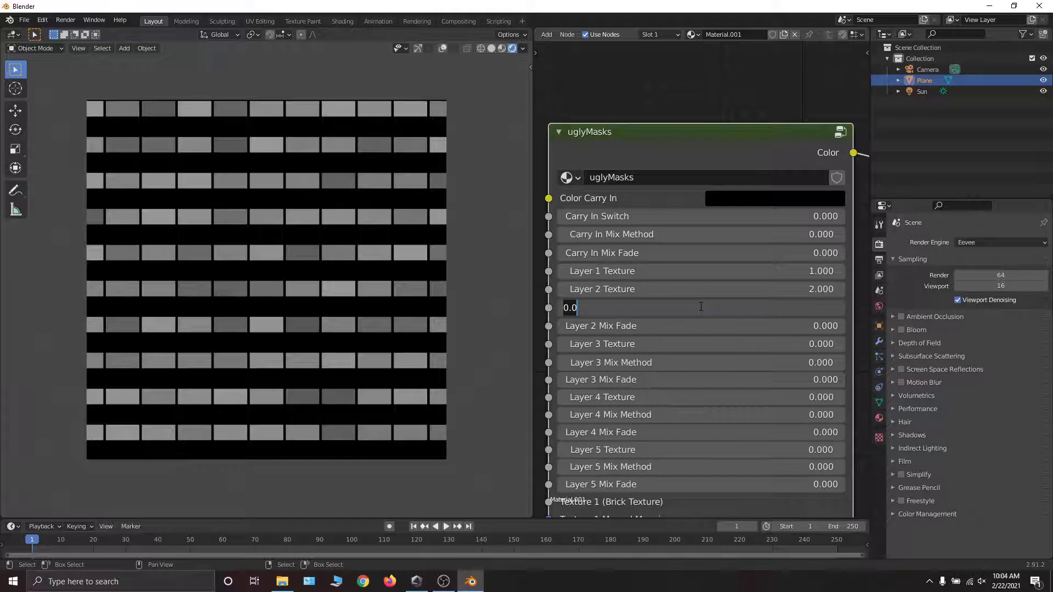
{"action": "type", "text": "5"}
{"action": "key", "text": "Return"}
- Set Texture 1 Variation to 7 in the node's Brick Texture section
{"action": "middle_click_drag", "start_coordinate": [712, 413], "coordinate": [740, 142]}
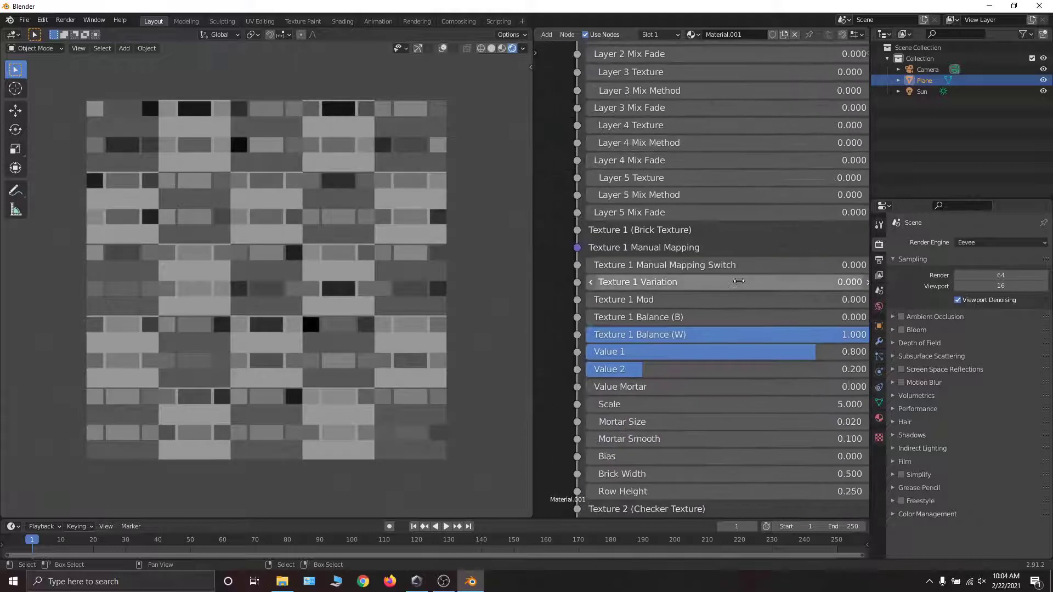
{"action": "left_click", "coordinate": [735, 283]}
{"action": "type", "text": "7"}
{"action": "key", "text": "Return"}
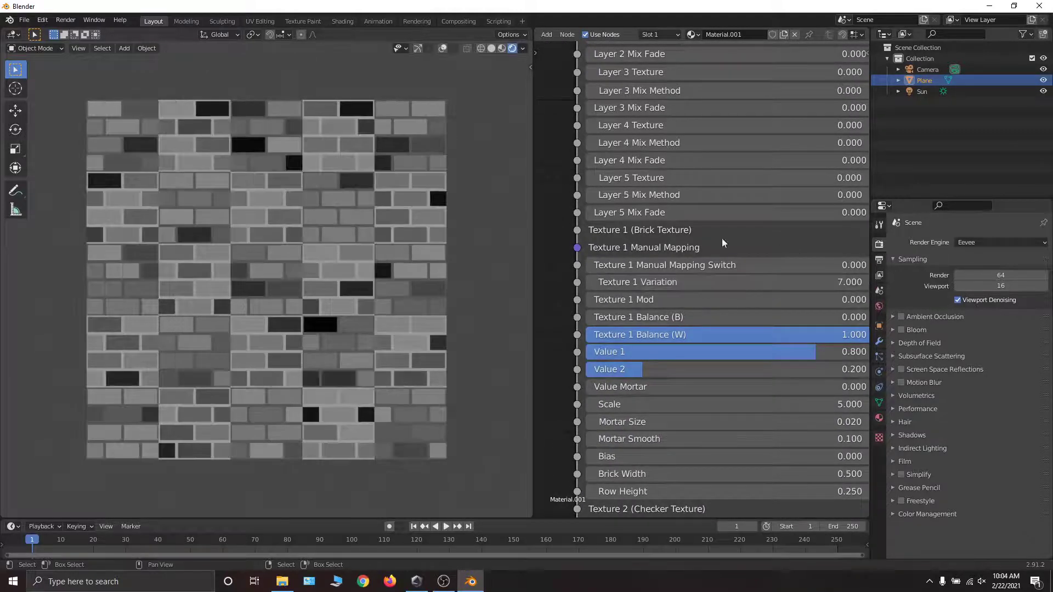
- Set Layer 3 Texture to 3 and Layer 3 Mix Method to 3
{"action": "middle_click_drag", "start_coordinate": [722, 238], "coordinate": [717, 414]}
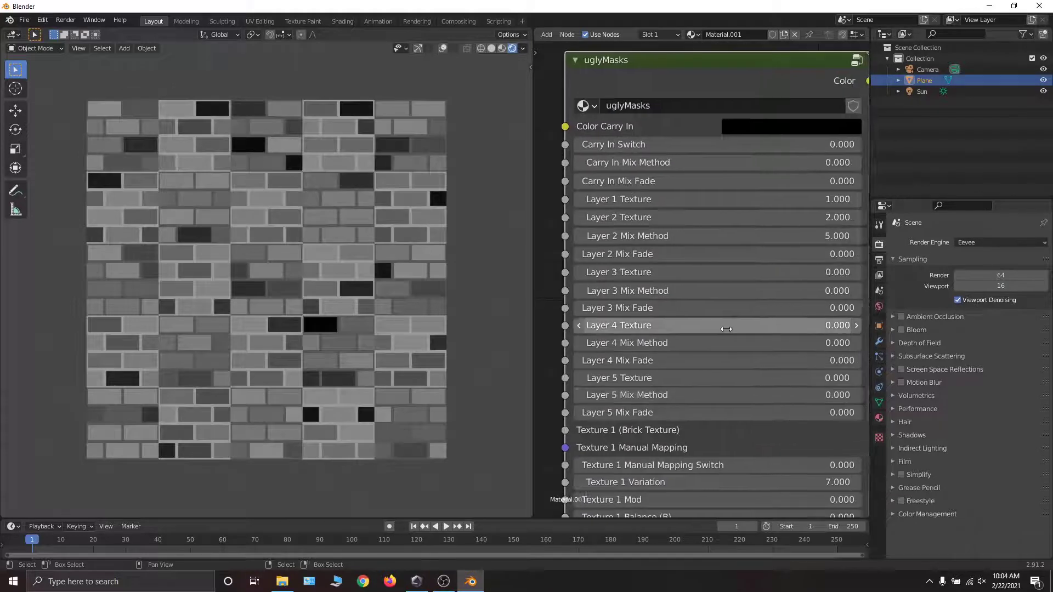
{"action": "left_click", "coordinate": [705, 275]}
{"action": "type", "text": "3"}
{"action": "key", "text": "Tab"}
{"action": "type", "text": "3"}
{"action": "key", "text": "Return"}
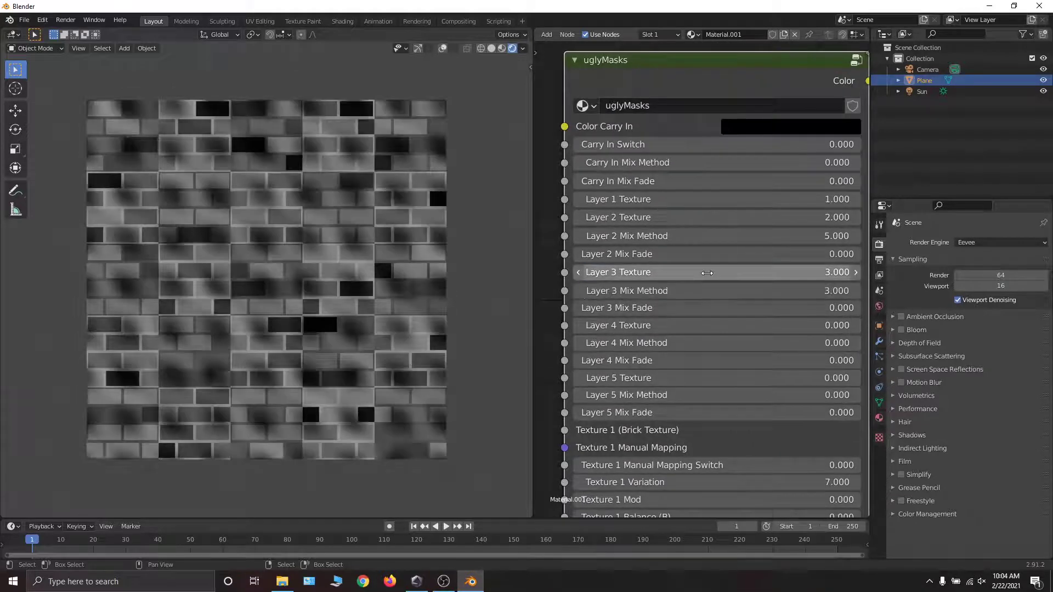
- Set Layer 4 Texture to 5 and Layer 4 Mix Method to 3
{"action": "left_click", "coordinate": [705, 327]}
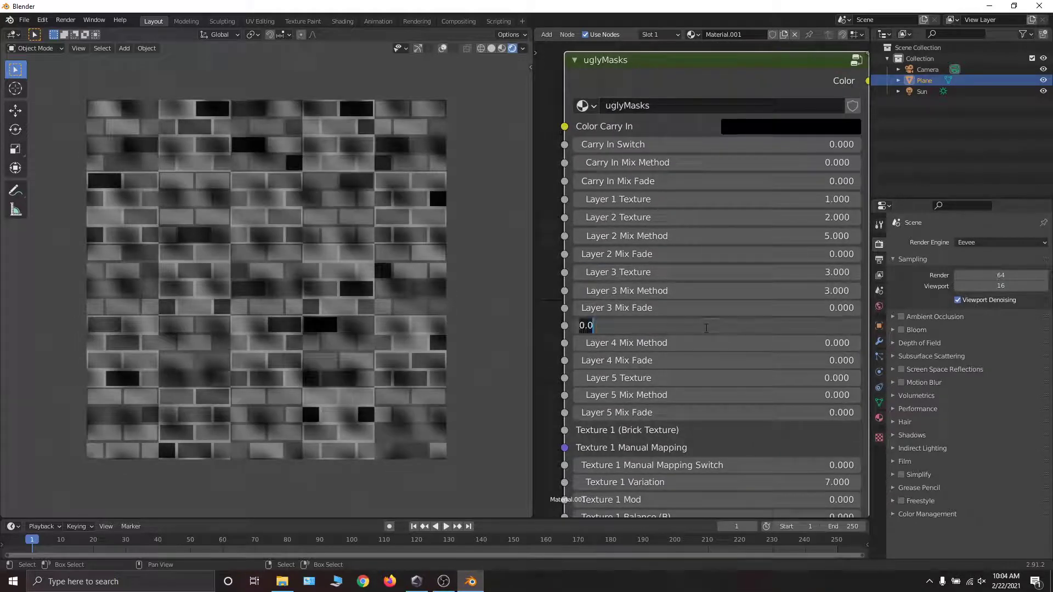
{"action": "type", "text": "5"}
{"action": "key", "text": "Tab"}
{"action": "type", "text": "3"}
{"action": "key", "text": "Return"}
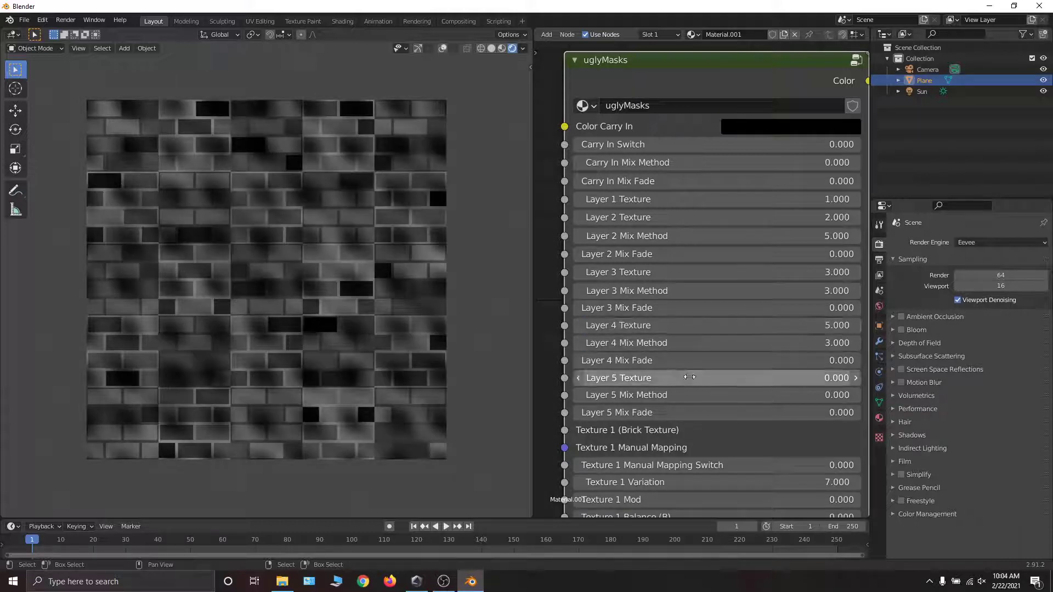
- Set Layer 5 Texture to 1 and Layer 5 Mix Method to 9
{"action": "left_click", "coordinate": [691, 377]}
{"action": "type", "text": "1"}
{"action": "key", "text": "Tab"}
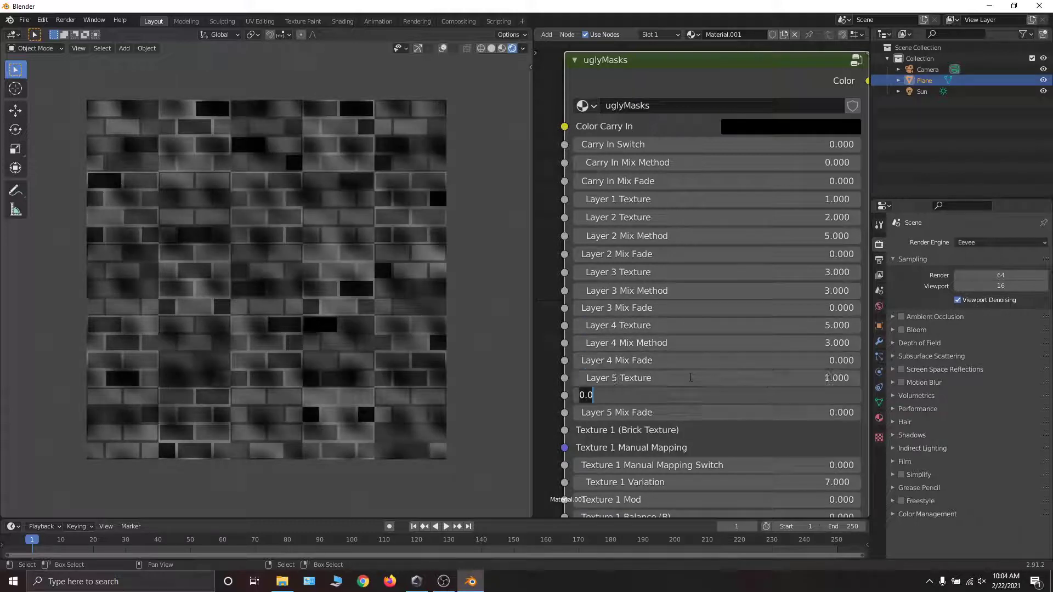
{"action": "type", "text": "9"}
{"action": "key", "text": "Return"}
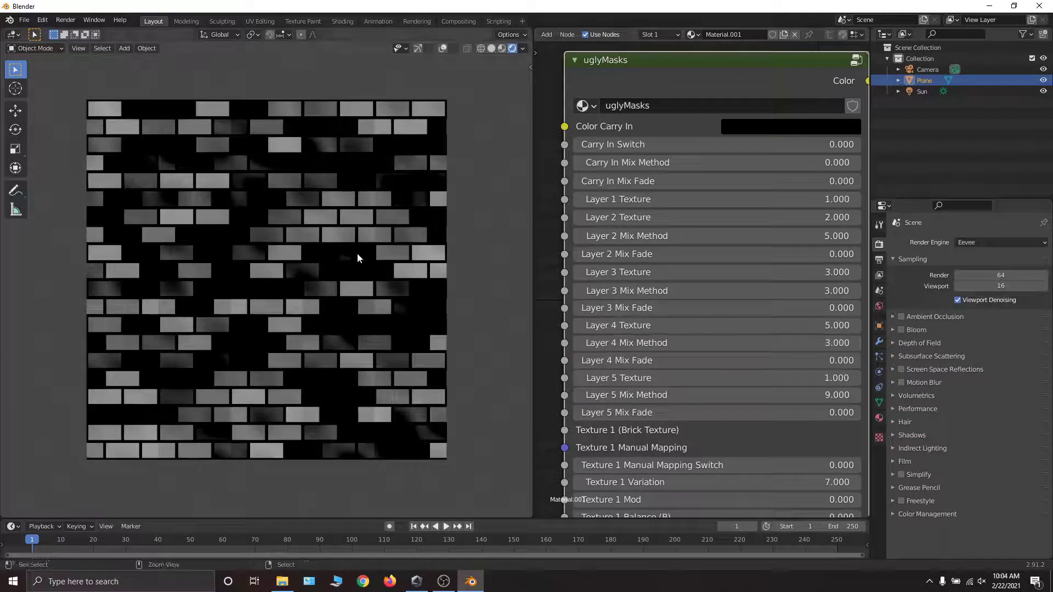
- Review the rebuilt uglyMasks node's layer settings and its link to the Diffuse BSDF
{"action": "middle_click_drag", "start_coordinate": [601, 149], "coordinate": [604, 201], "text": "ctrl"}
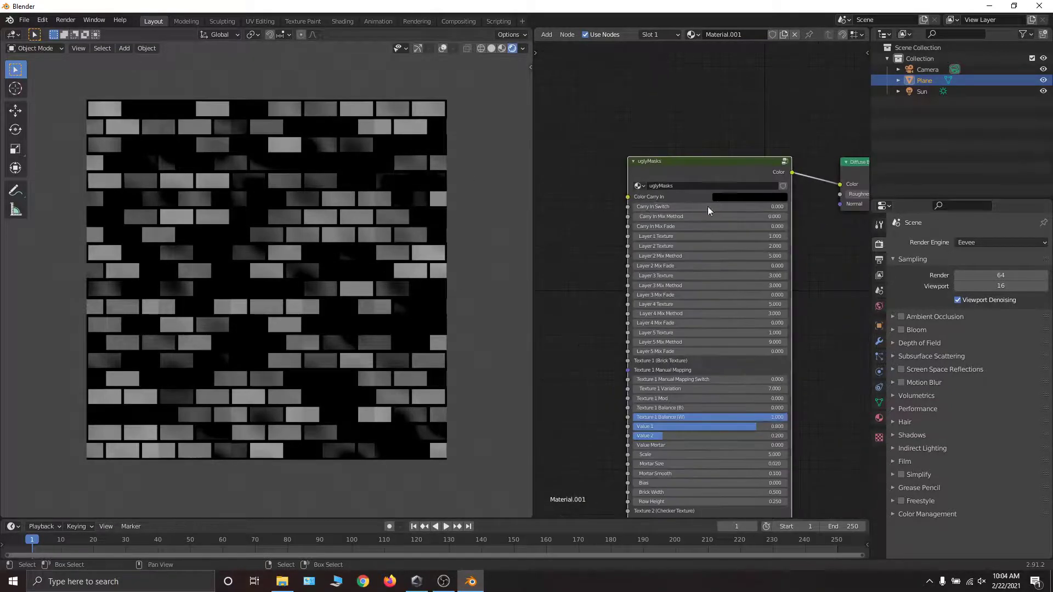
{"action": "scroll", "coordinate": [639, 238], "scroll_direction": "down", "scroll_amount": 2}
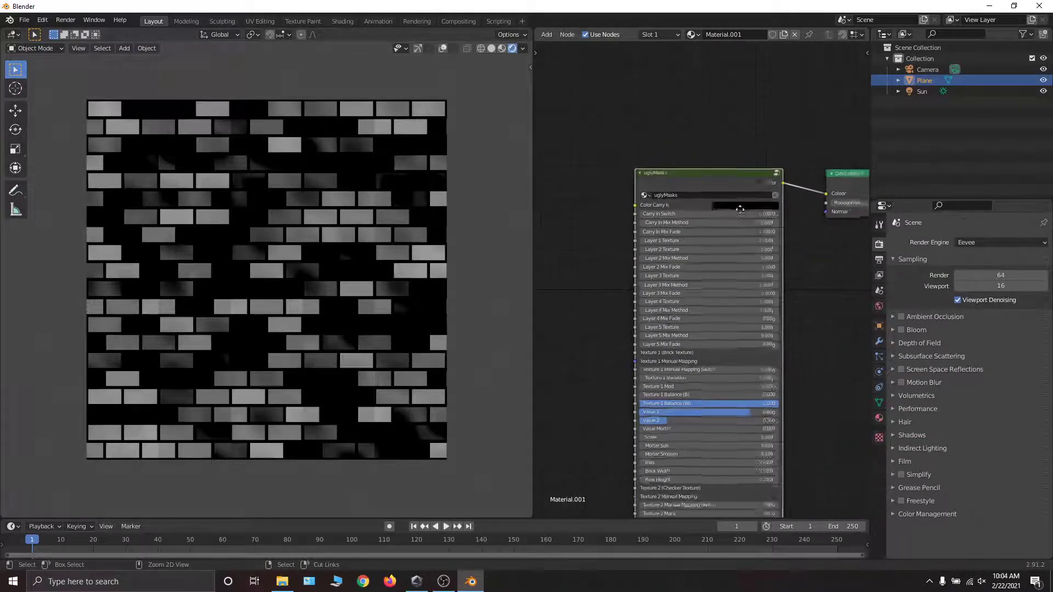
{"action": "middle_click_drag", "start_coordinate": [817, 233], "coordinate": [752, 243]}
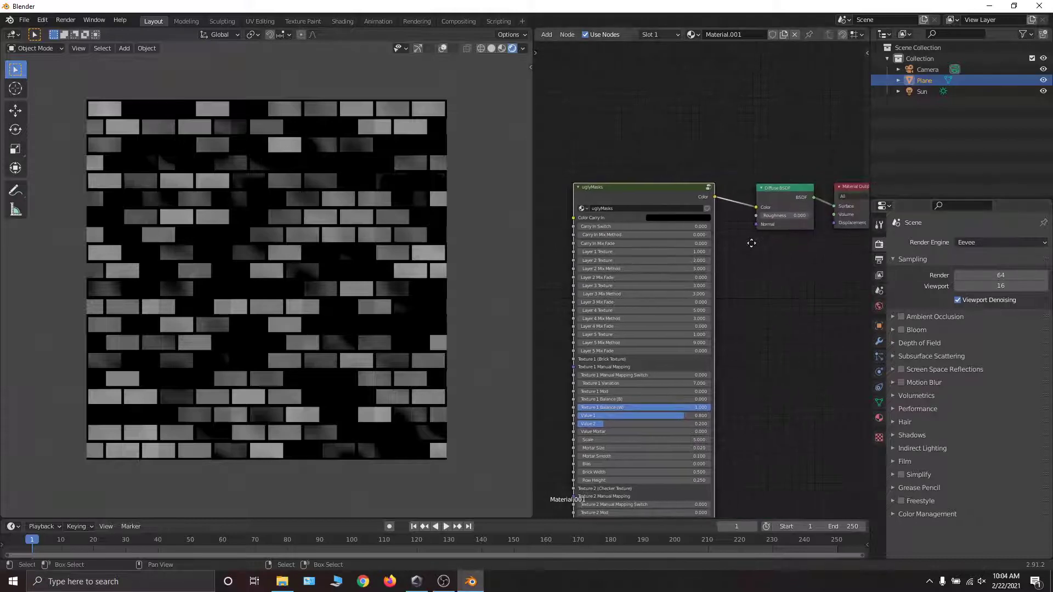
{"action": "mouse_move", "coordinate": [756, 208]}
{"action": "left_mouse_down"}
{"action": "mouse_move", "coordinate": [718, 204]}
{"action": "mouse_move", "coordinate": [756, 207]}
{"action": "left_mouse_up"}
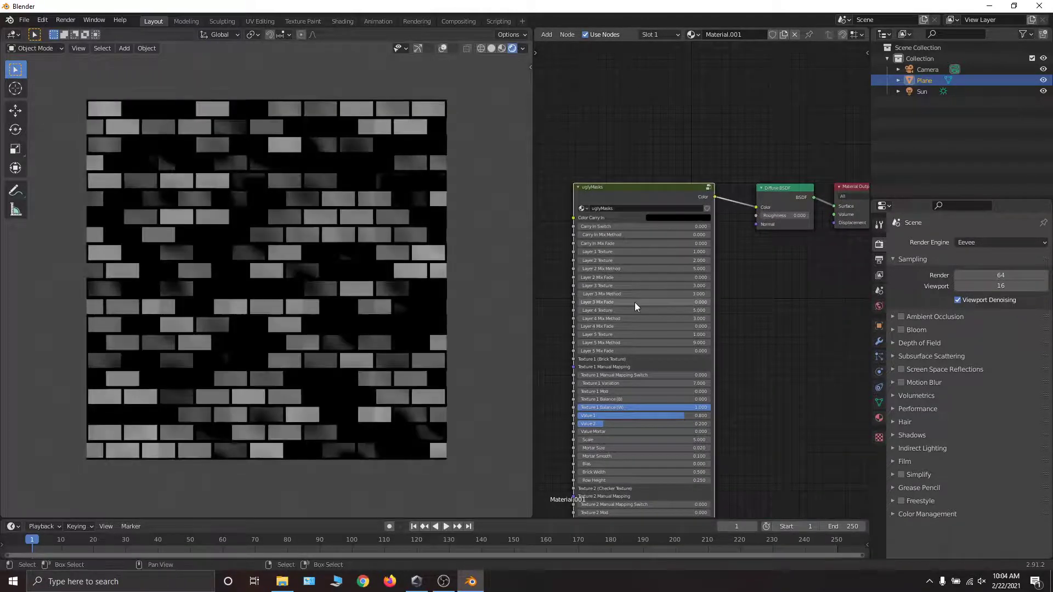
{"action": "scroll", "coordinate": [635, 301], "scroll_direction": "up", "scroll_amount": 3}
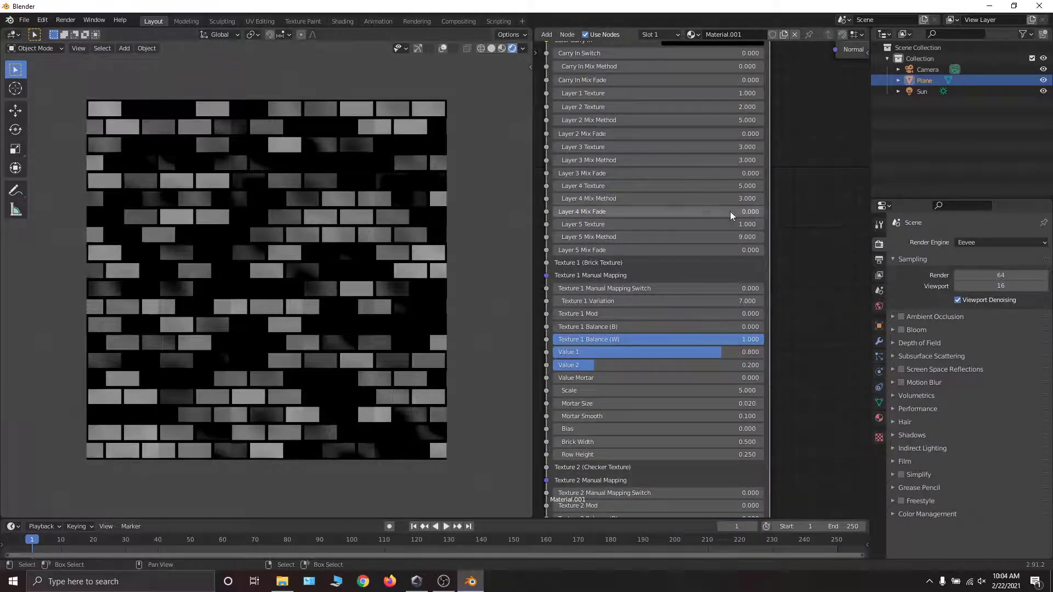
{"action": "middle_click_drag", "start_coordinate": [735, 133], "coordinate": [769, 183]}
{"action": "scroll", "coordinate": [774, 200], "scroll_direction": "down", "scroll_amount": 2}
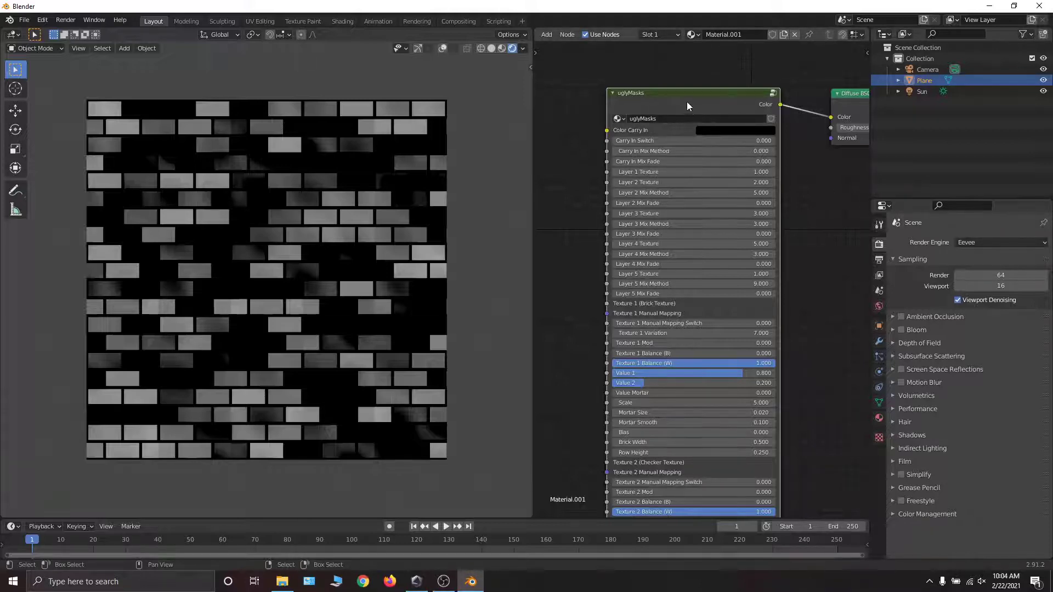
- Move the uglyMasks node away from the Diffuse BSDF to open up free space between the two nodes
{"action": "left_click_drag", "start_coordinate": [687, 102], "coordinate": [662, 112]}
{"action": "middle_click_drag", "start_coordinate": [738, 102], "coordinate": [775, 125]}
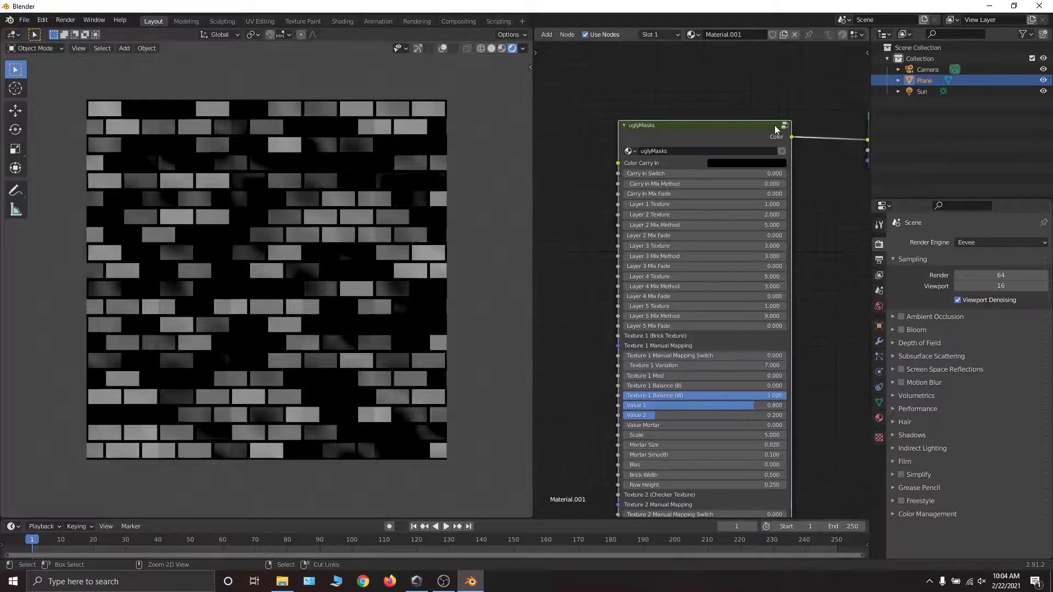
{"action": "mouse_move", "coordinate": [696, 128]}
{"action": "left_mouse_down"}
{"action": "mouse_move", "coordinate": [683, 162]}
{"action": "mouse_move", "coordinate": [690, 121]}
{"action": "mouse_move", "coordinate": [703, 135]}
{"action": "left_mouse_up"}
{"action": "middle_click_drag", "start_coordinate": [774, 117], "coordinate": [769, 149]}
{"action": "middle_click_drag", "start_coordinate": [730, 206], "coordinate": [731, 196], "text": "ctrl"}
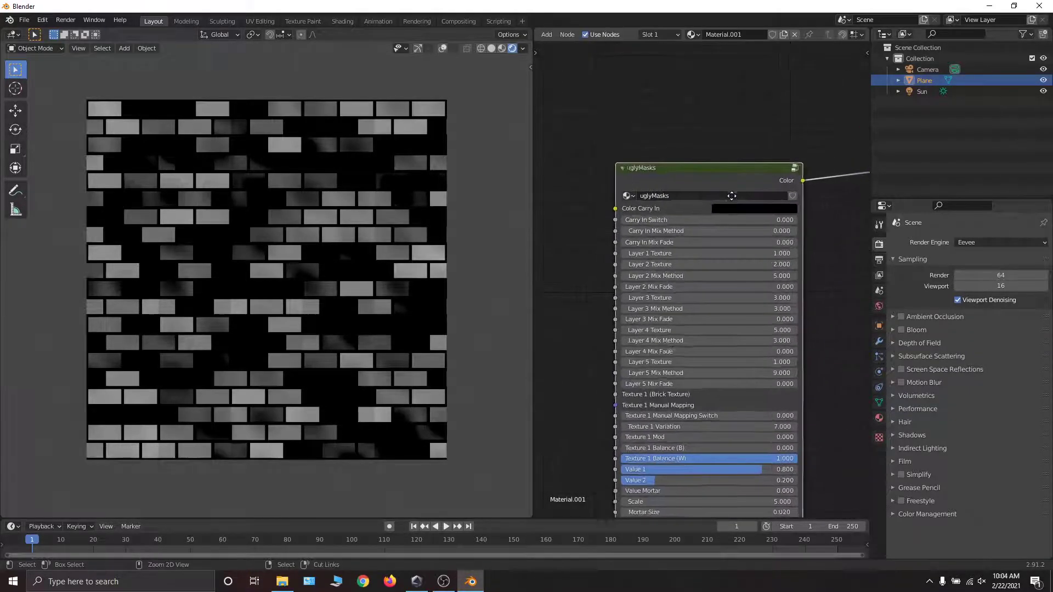
{"action": "scroll", "coordinate": [732, 196], "scroll_direction": "down", "scroll_amount": 2}
{"action": "left_click_drag", "start_coordinate": [710, 187], "coordinate": [636, 188]}
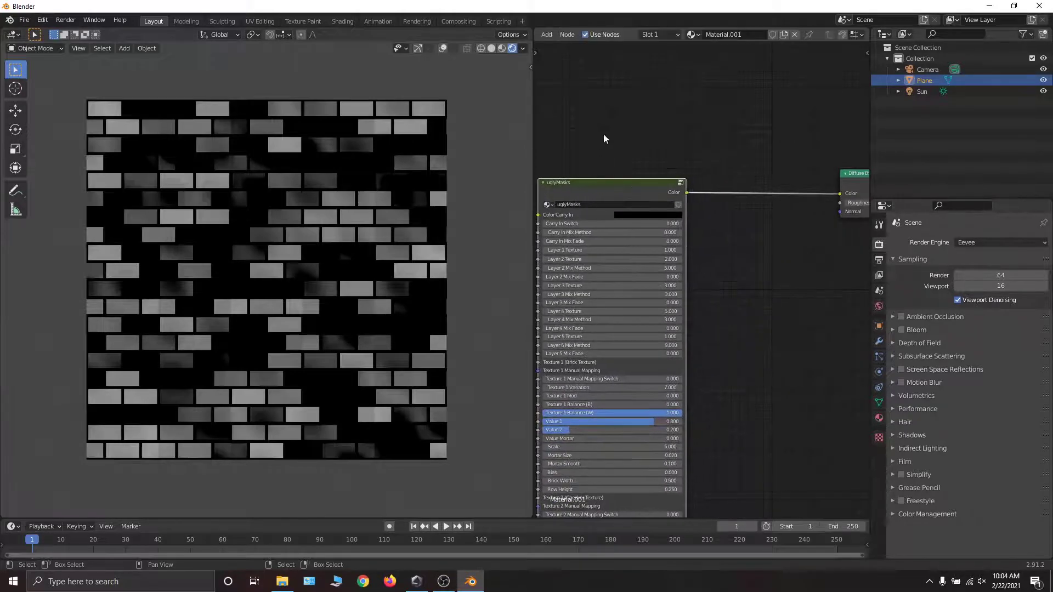
- Move the uglyMasks node back beside the Diffuse BSDF to close the gap between the two nodes
{"action": "middle_click_drag", "start_coordinate": [603, 138], "coordinate": [736, 167]}
{"action": "left_click_drag", "start_coordinate": [704, 191], "coordinate": [756, 182]}
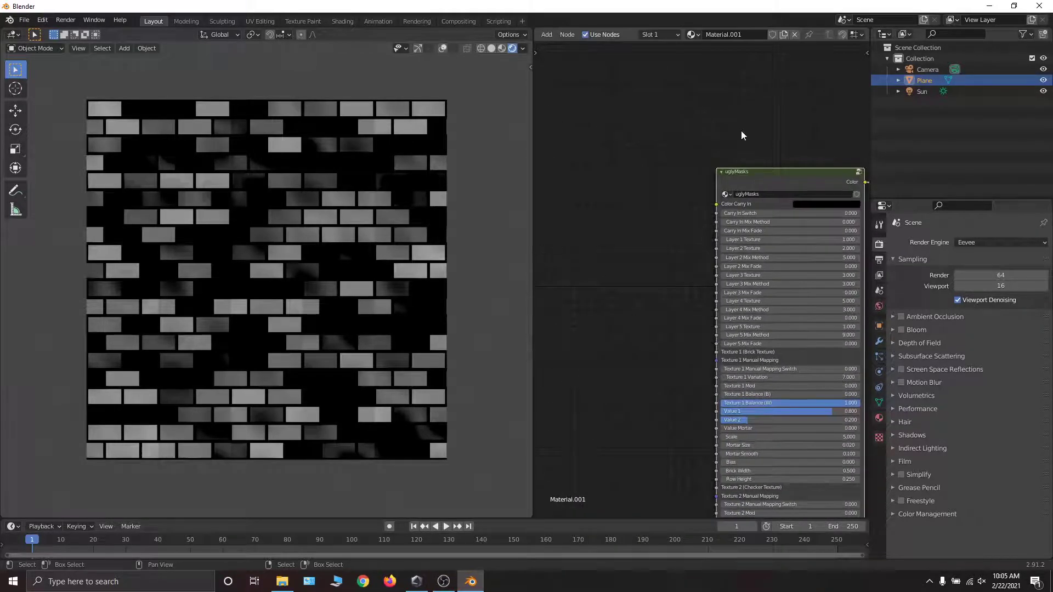
{"action": "scroll", "coordinate": [742, 131], "scroll_direction": "down", "scroll_amount": 2}
{"action": "middle_click_drag", "start_coordinate": [752, 133], "coordinate": [663, 194]}
{"action": "left_click_drag", "start_coordinate": [652, 221], "coordinate": [689, 220]}
- Review the full uglyMasks node, from the carry-in and layer settings down through its texture sections
{"action": "middle_click_drag", "start_coordinate": [603, 235], "coordinate": [631, 136]}
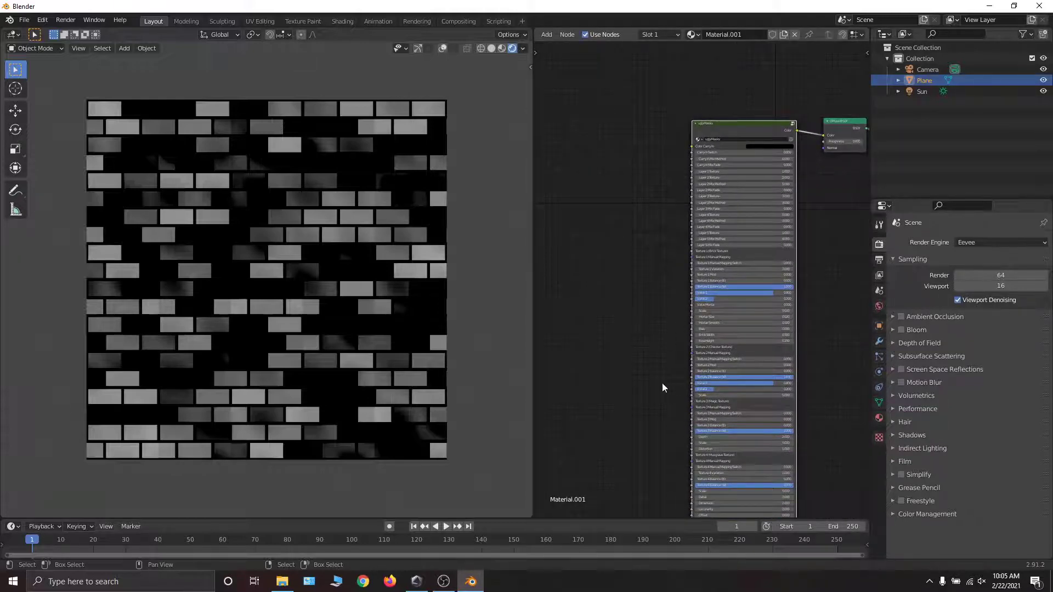
{"action": "middle_click_drag", "start_coordinate": [645, 443], "coordinate": [657, 314]}
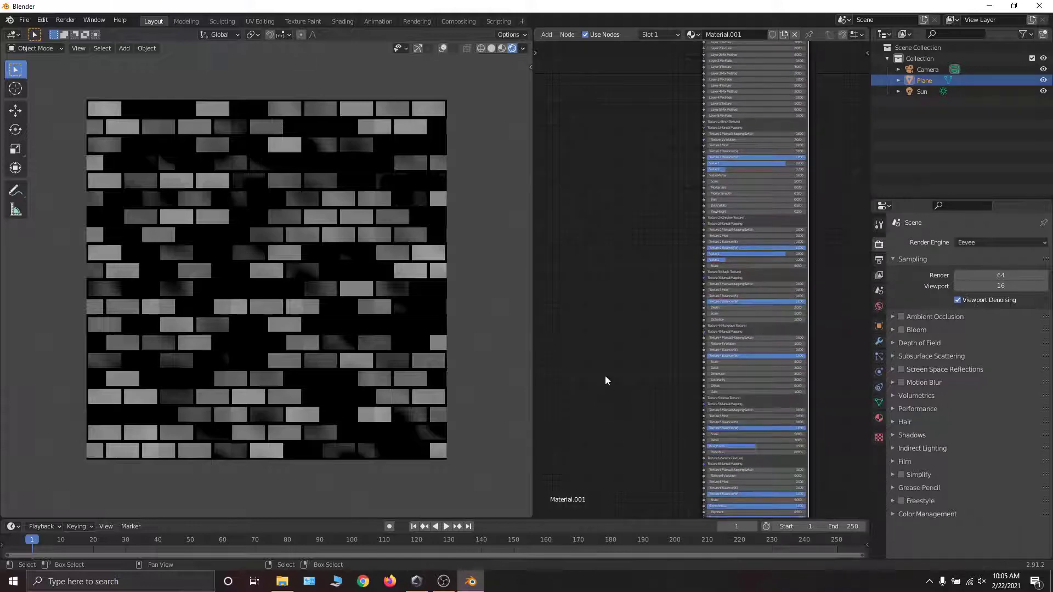
{"action": "middle_click_drag", "start_coordinate": [599, 223], "coordinate": [583, 383]}
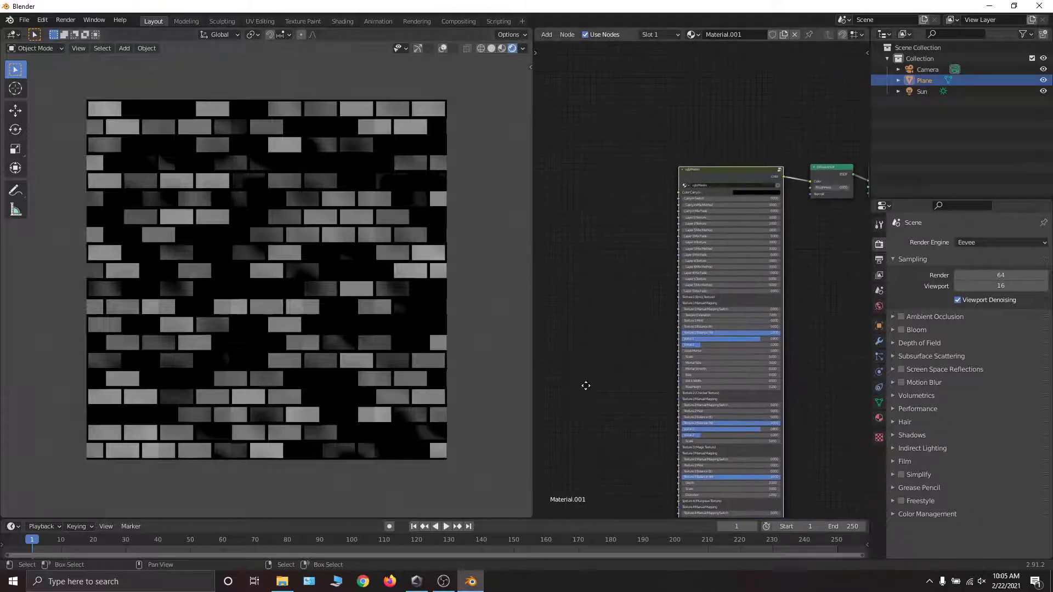
{"action": "scroll", "coordinate": [810, 254], "scroll_direction": "up", "scroll_amount": 3}
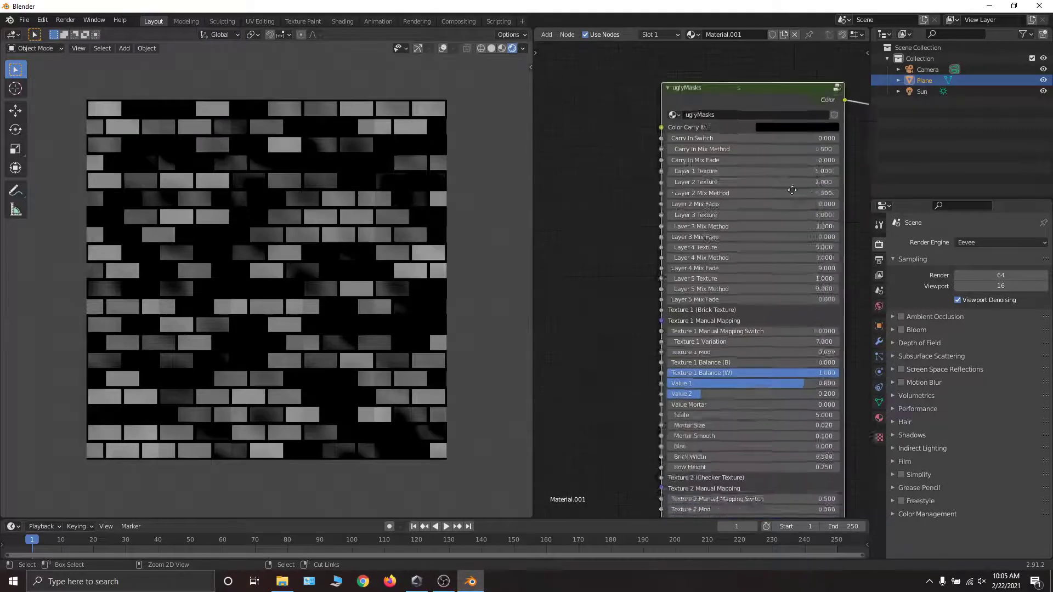
{"action": "scroll", "coordinate": [691, 272], "scroll_direction": "up", "scroll_amount": 2}
{"action": "scroll", "coordinate": [691, 271], "scroll_direction": "down", "scroll_amount": 4}
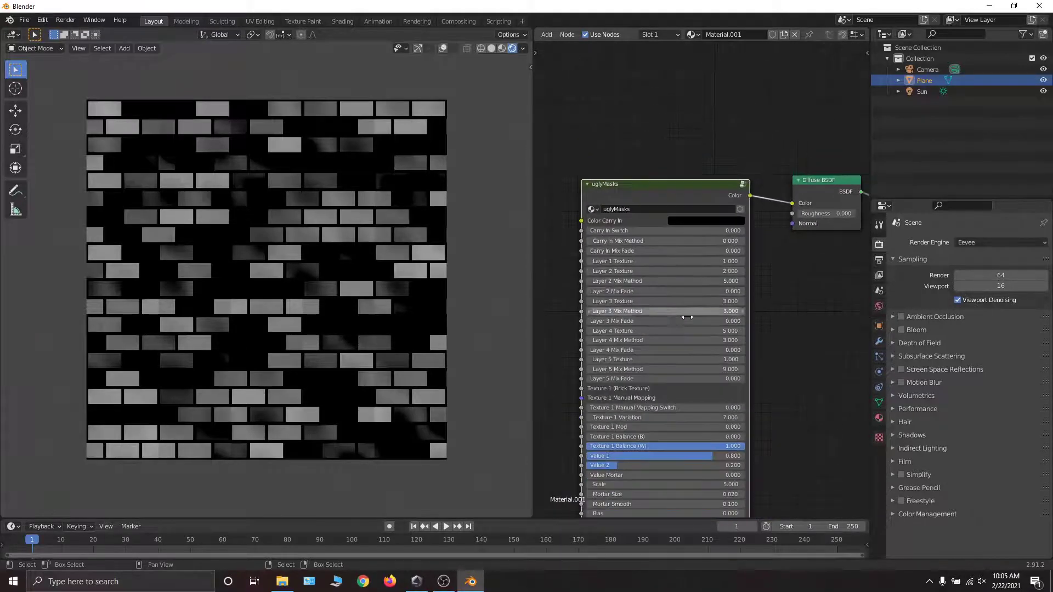
{"action": "middle_click_drag", "start_coordinate": [686, 328], "coordinate": [706, 269]}
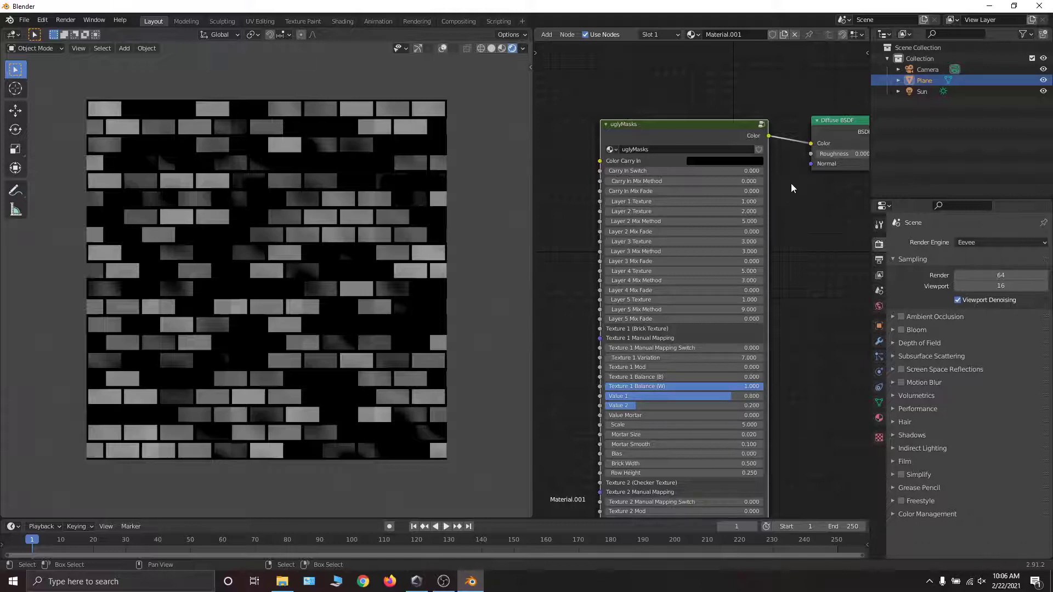
{"action": "scroll", "coordinate": [781, 142], "scroll_direction": "down", "scroll_amount": 4}
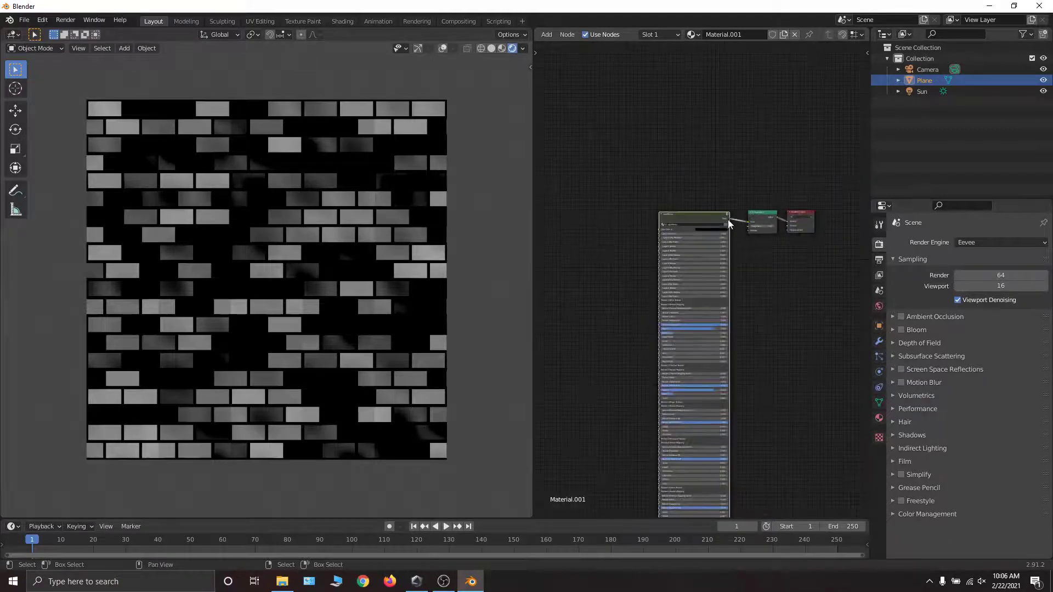
{"action": "mouse_move", "coordinate": [713, 212]}
{"action": "left_mouse_down"}
{"action": "mouse_move", "coordinate": [629, 210]}
{"action": "mouse_move", "coordinate": [728, 212]}
{"action": "left_mouse_up"}
- Close Blender without saving the changes and relaunch it from blender.exe in the blender-2.91.2-windows64 folder
{"action": "left_click", "coordinate": [1040, 5]}
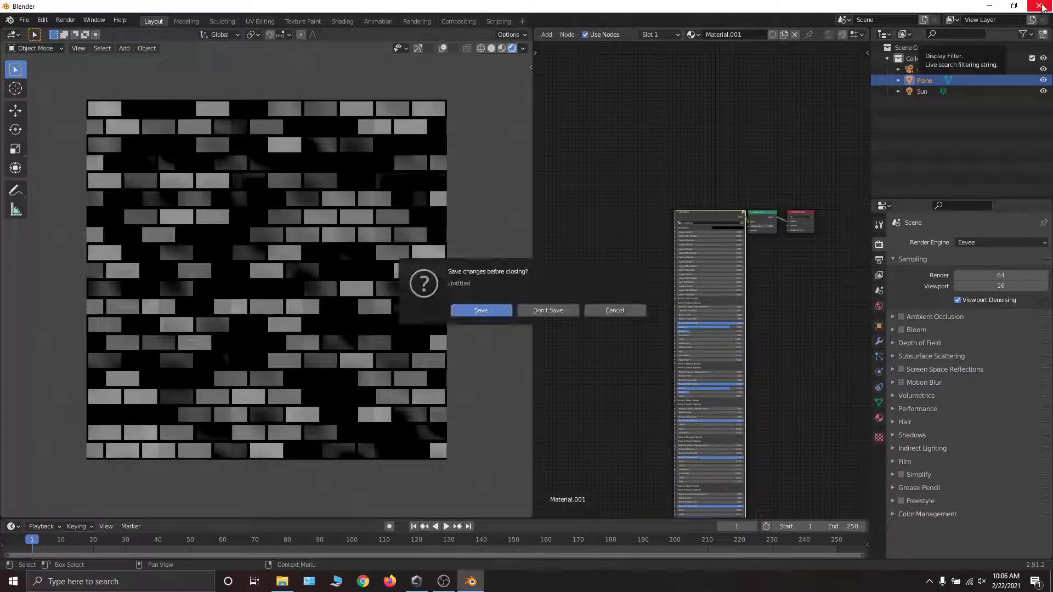
{"action": "left_click", "coordinate": [548, 311]}
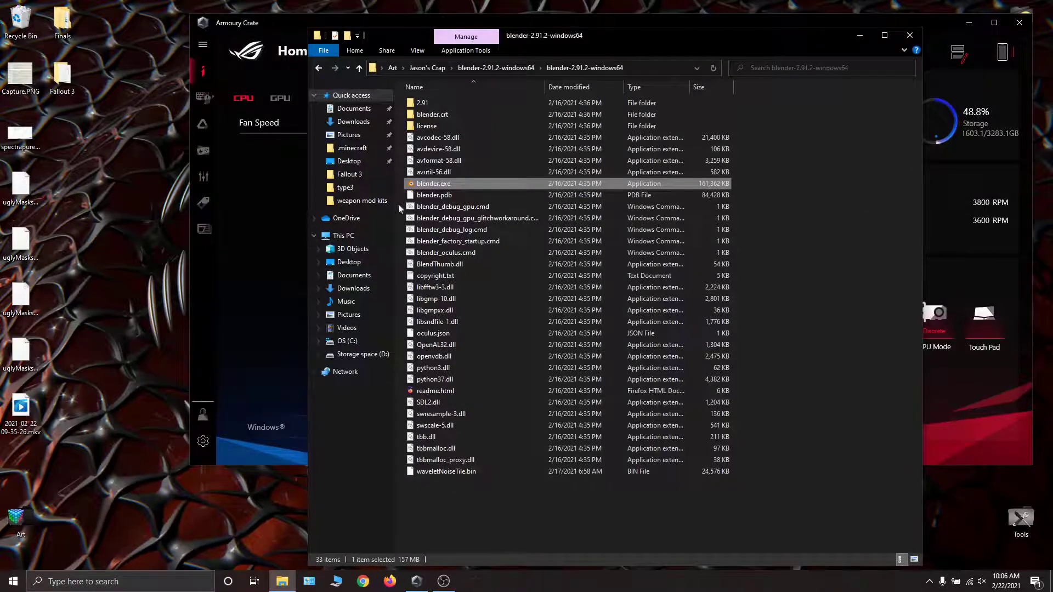
{"action": "double_click", "coordinate": [426, 183]}
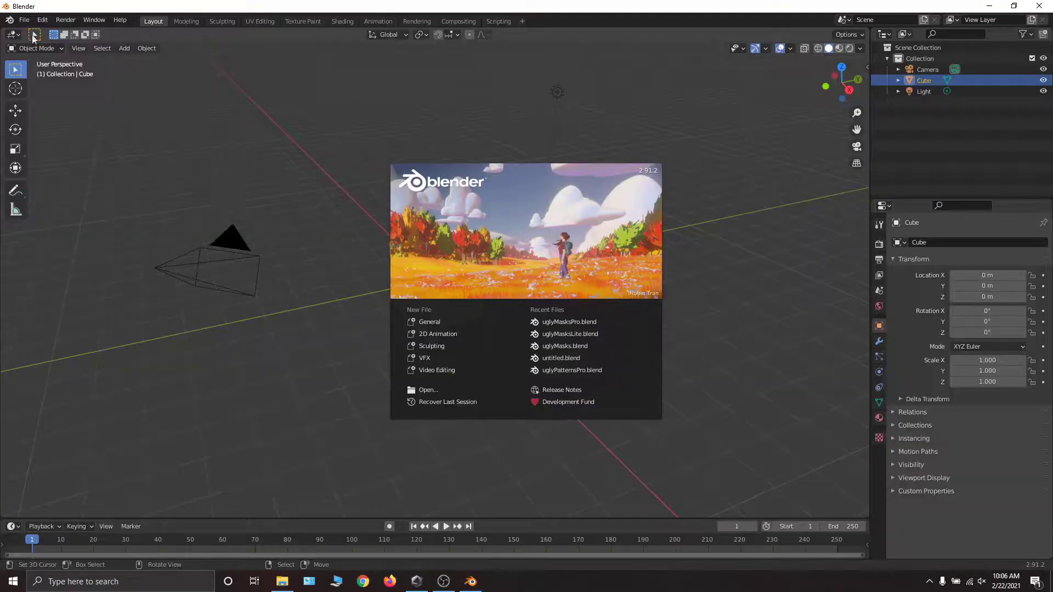
- Dismiss the splash screen and open uglyMasksLite.blend from the Desktop folder
{"action": "left_click", "coordinate": [33, 37]}
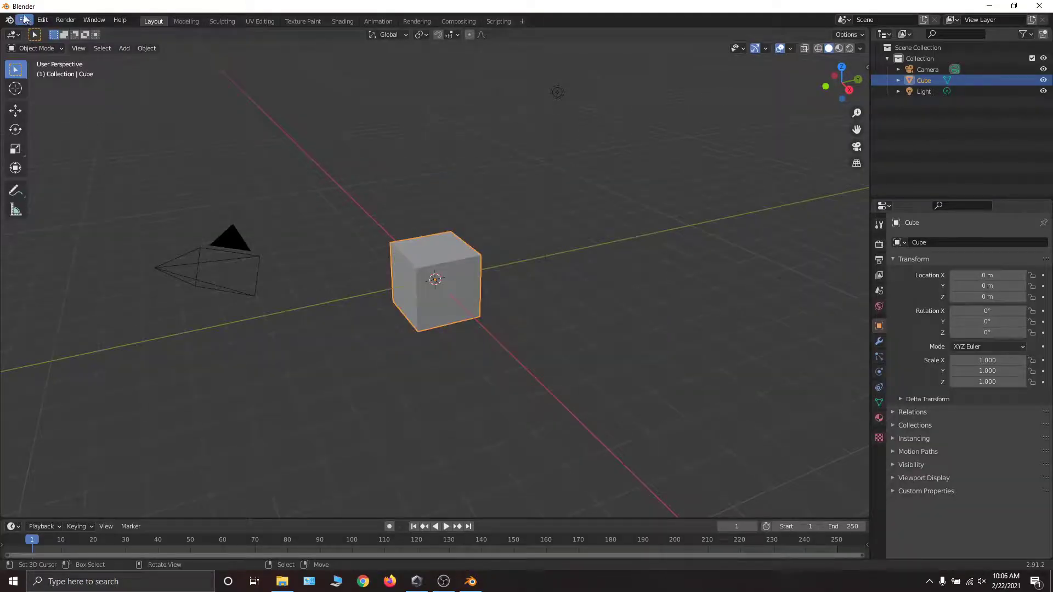
{"action": "left_click", "coordinate": [24, 20]}
{"action": "left_click", "coordinate": [40, 41]}
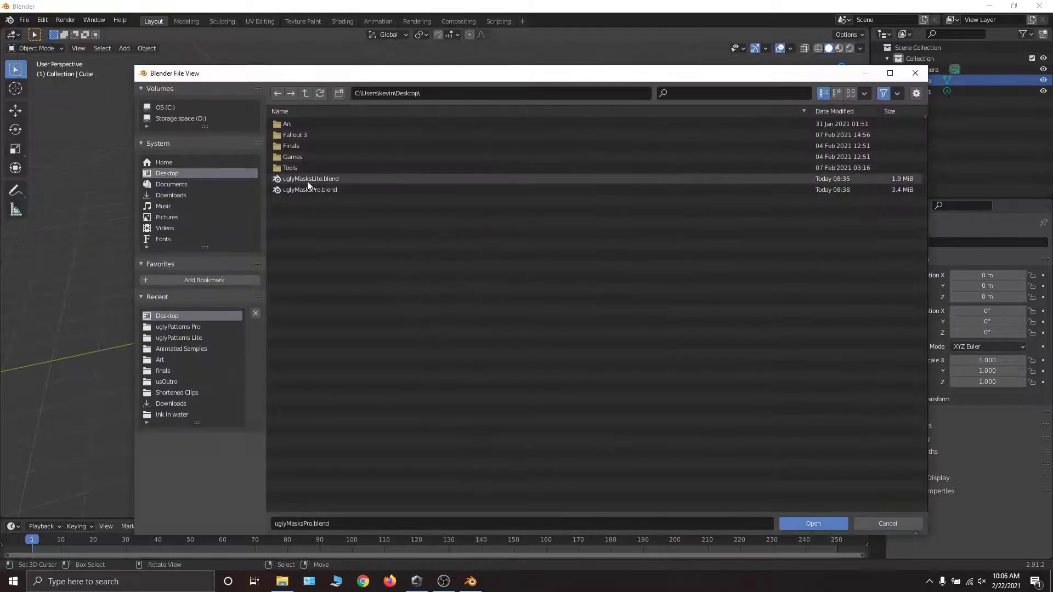
{"action": "left_click", "coordinate": [308, 179]}
{"action": "left_click", "coordinate": [793, 518]}
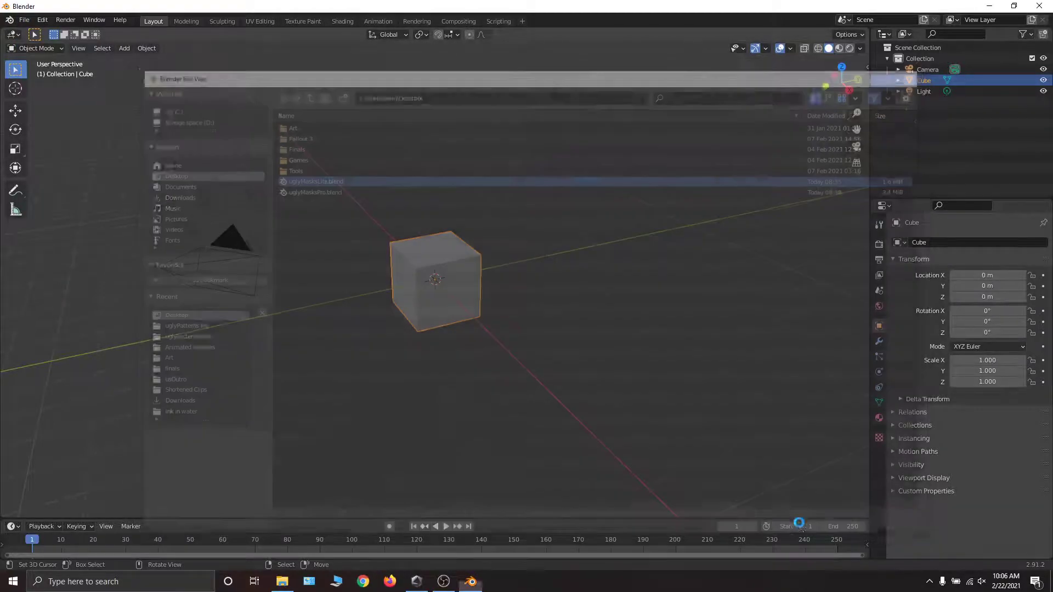
- Examine the Lite uglyMasks node's settings, from its three layers through the Texture 1 to Texture 7 sections
{"action": "middle_click_drag", "start_coordinate": [662, 325], "coordinate": [648, 308], "text": "ctrl"}
{"action": "middle_click_drag", "start_coordinate": [649, 307], "coordinate": [704, 346]}
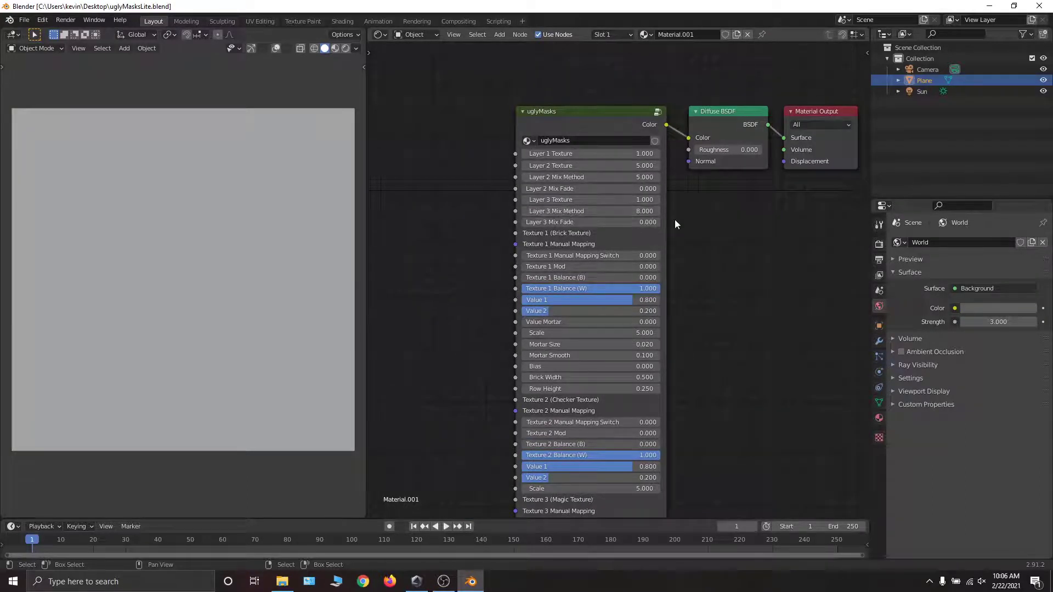
{"action": "middle_click_drag", "start_coordinate": [684, 318], "coordinate": [696, 184]}
{"action": "mouse_move", "coordinate": [694, 292]}
{"action": "middle_mouse_down", "text": "ctrl"}
{"action": "mouse_move", "coordinate": [695, 273]}
{"action": "mouse_move", "coordinate": [706, 274]}
{"action": "middle_mouse_up", "text": "ctrl"}
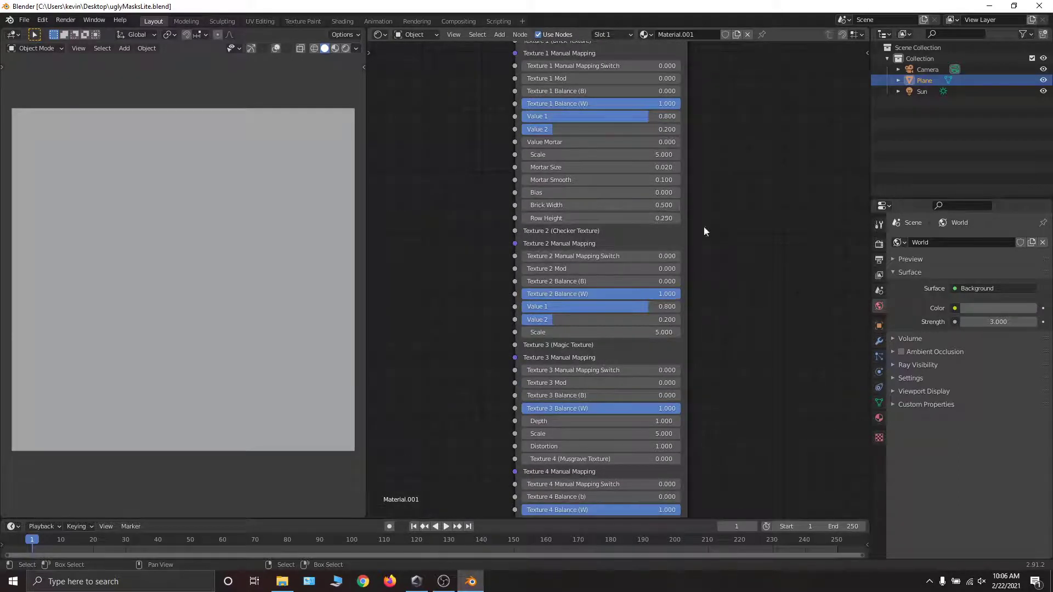
{"action": "middle_click_drag", "start_coordinate": [704, 226], "coordinate": [740, 180]}
{"action": "middle_click_drag", "start_coordinate": [738, 289], "coordinate": [727, 187]}
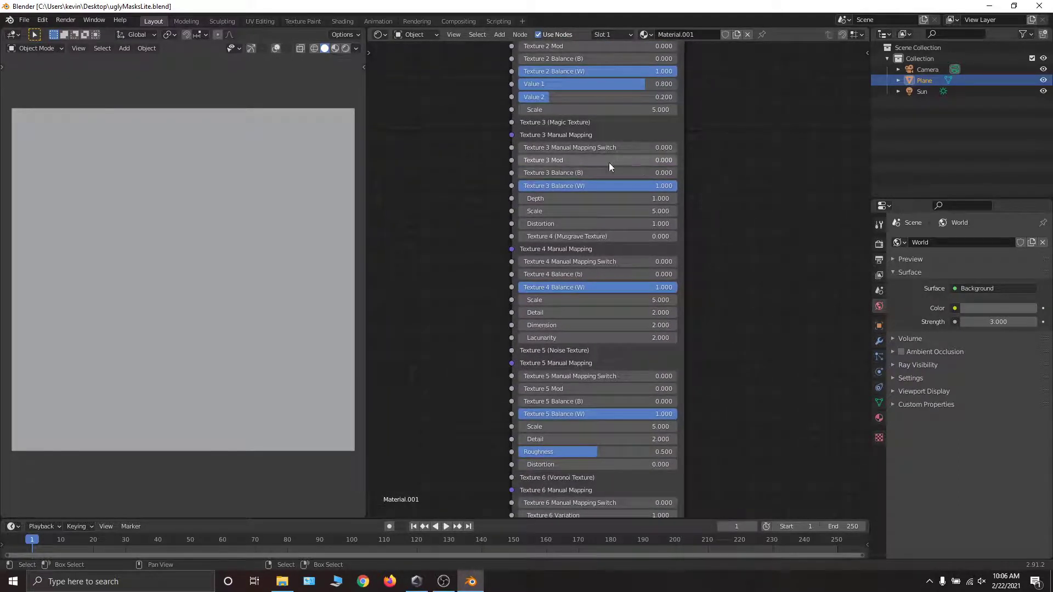
{"action": "middle_click_drag", "start_coordinate": [703, 304], "coordinate": [677, 202]}
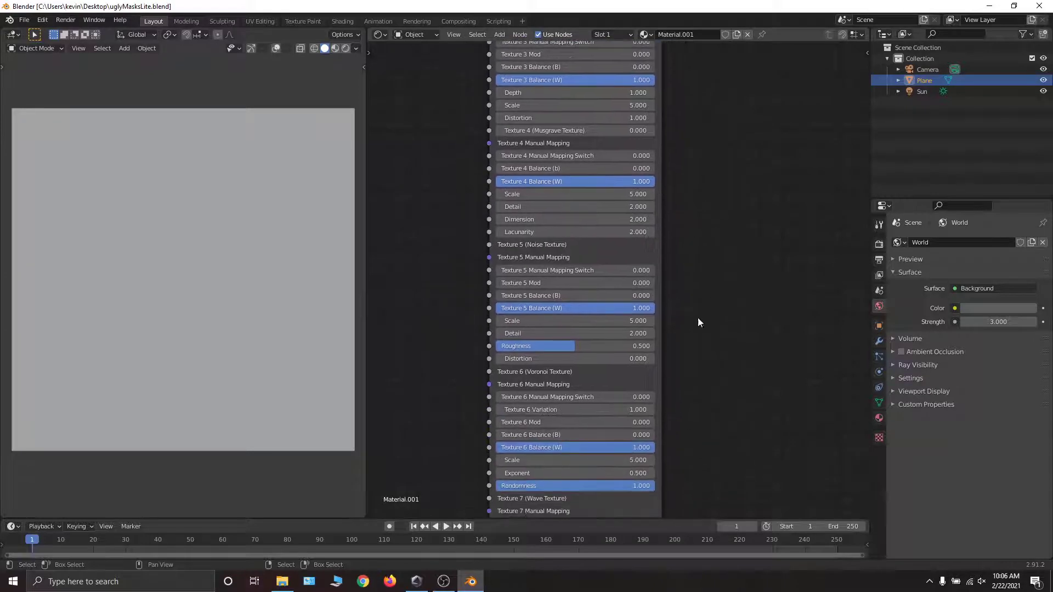
{"action": "middle_click_drag", "start_coordinate": [668, 347], "coordinate": [670, 216]}
{"action": "middle_click_drag", "start_coordinate": [679, 351], "coordinate": [659, 322]}
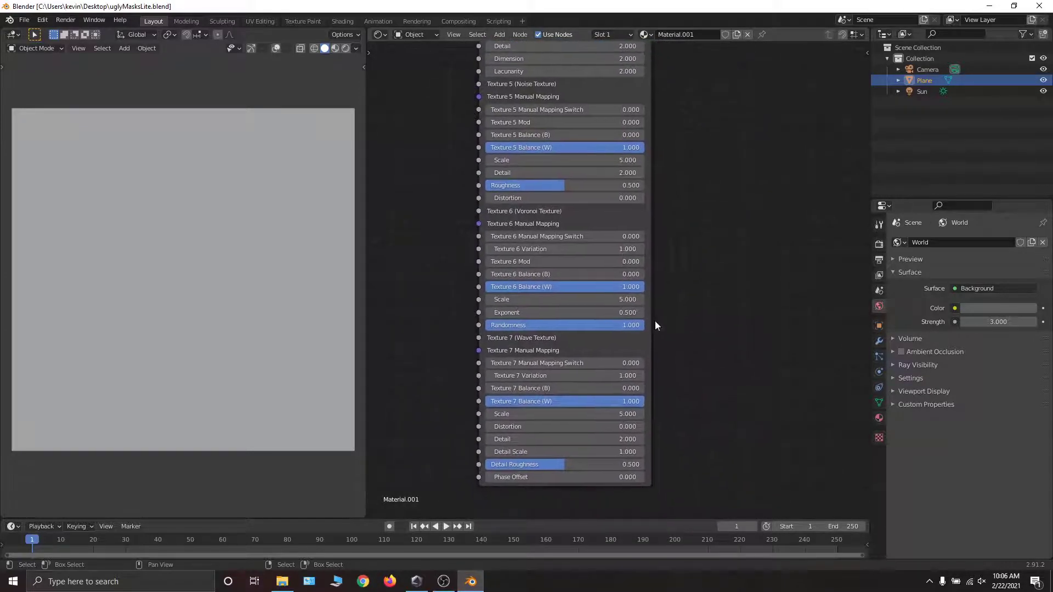
- Return to the Lite node's layer settings and check them together with the Texture 1 and Texture 2 parameters
{"action": "middle_click_drag", "start_coordinate": [611, 253], "coordinate": [606, 336]}
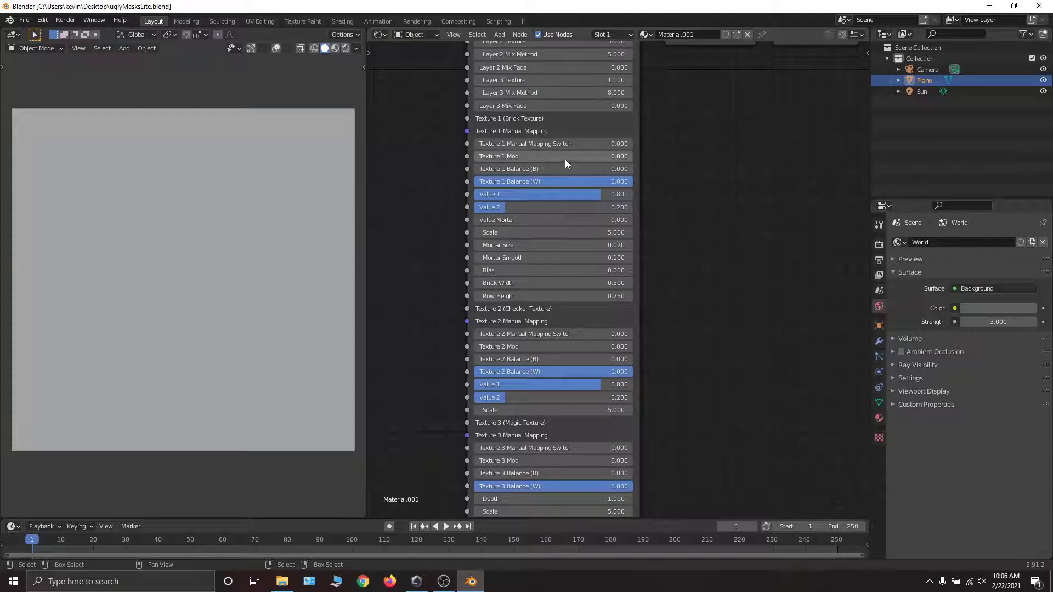
{"action": "middle_click_drag", "start_coordinate": [717, 172], "coordinate": [714, 270]}
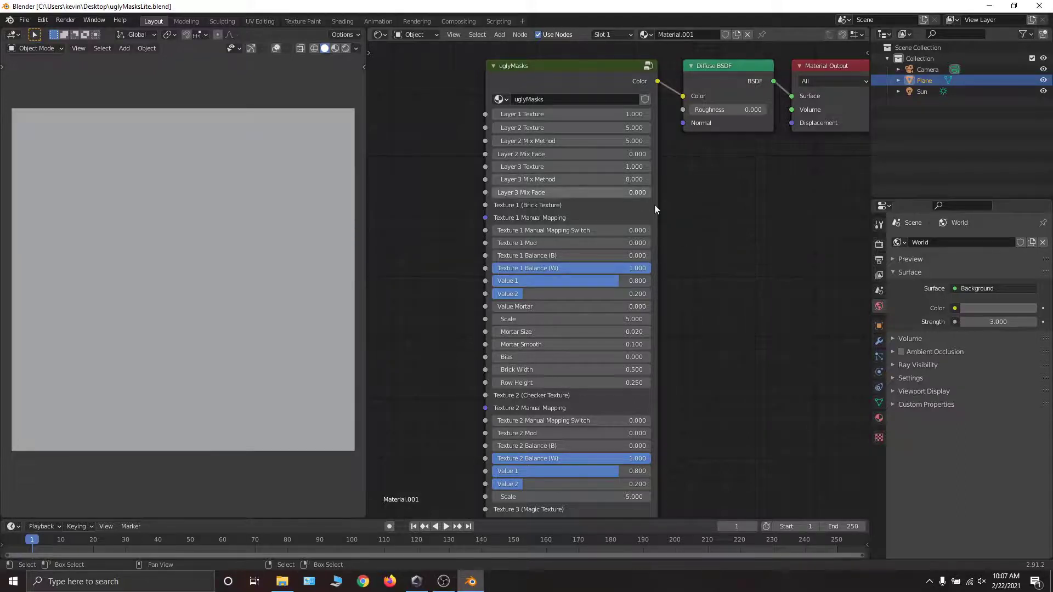
{"action": "middle_click_drag", "start_coordinate": [668, 255], "coordinate": [647, 336]}
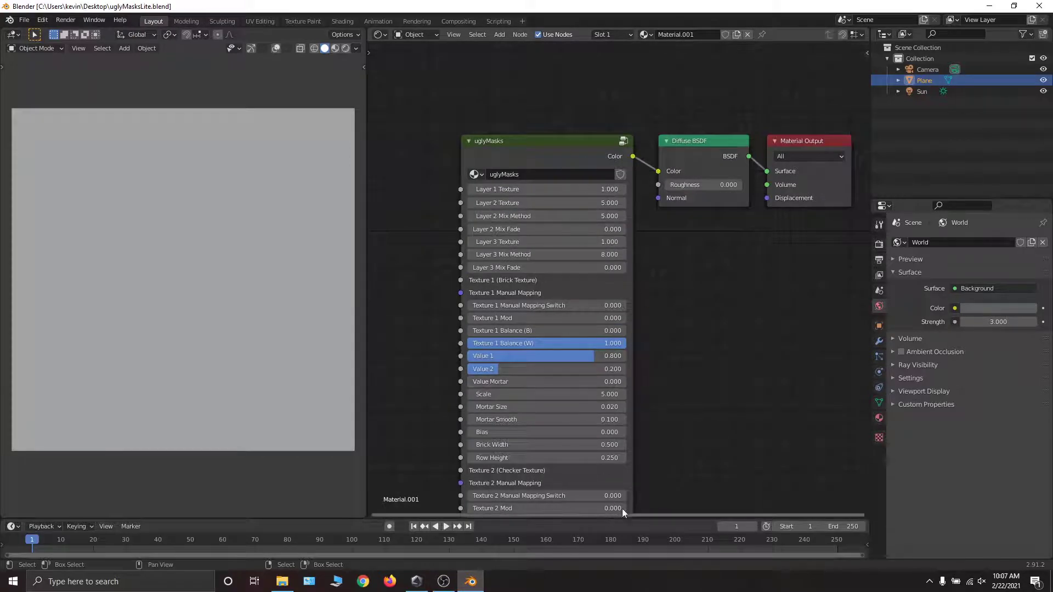
{"action": "middle_click_drag", "start_coordinate": [637, 409], "coordinate": [630, 253]}
{"action": "scroll", "coordinate": [629, 253], "scroll_direction": "down", "scroll_amount": 5}
{"action": "scroll", "coordinate": [633, 254], "scroll_direction": "up", "scroll_amount": 4}
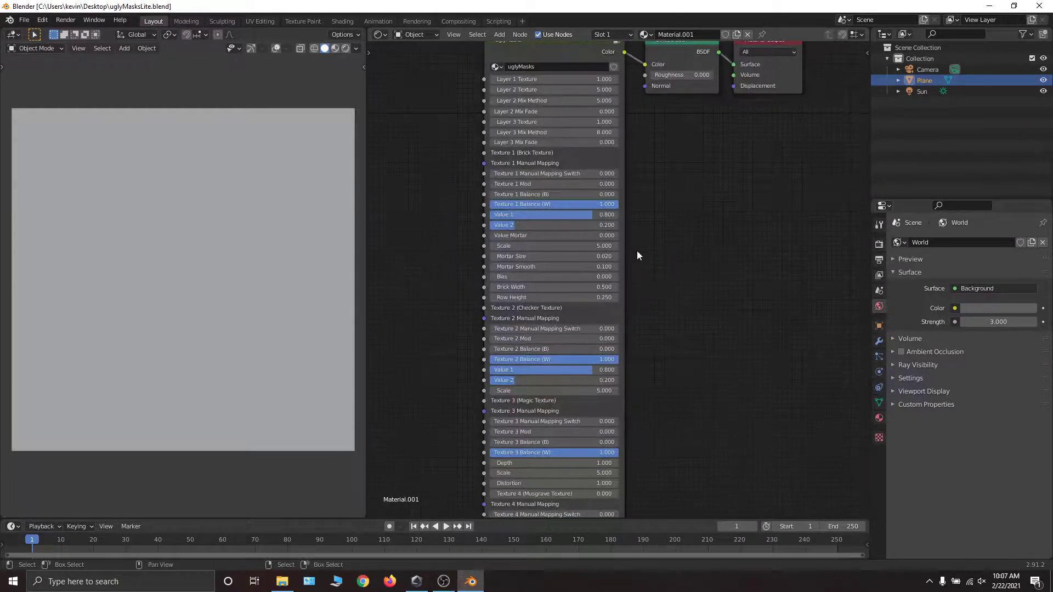
{"action": "middle_click_drag", "start_coordinate": [792, 117], "coordinate": [807, 195]}
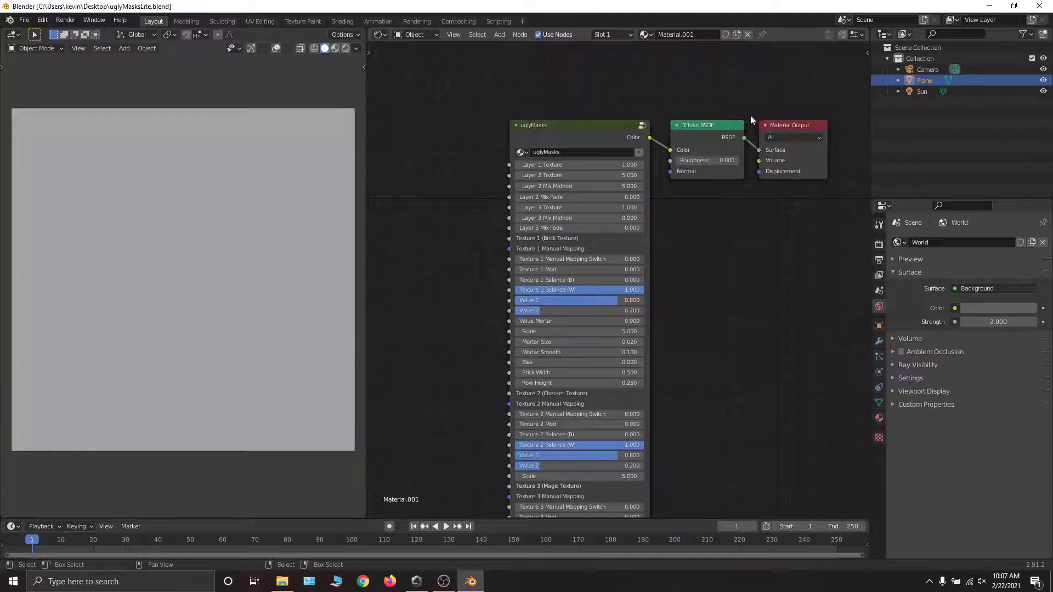
- Duplicate the uglyMasks node, delete the surplus copy, and display the plane in Rendered viewport shading
{"action": "left_click_drag", "start_coordinate": [611, 126], "coordinate": [720, 148]}
{"action": "key", "text": "shift+d"}
{"action": "left_click", "coordinate": [620, 114]}
{"action": "key", "text": "x"}
{"action": "key", "text": "shift+z"}
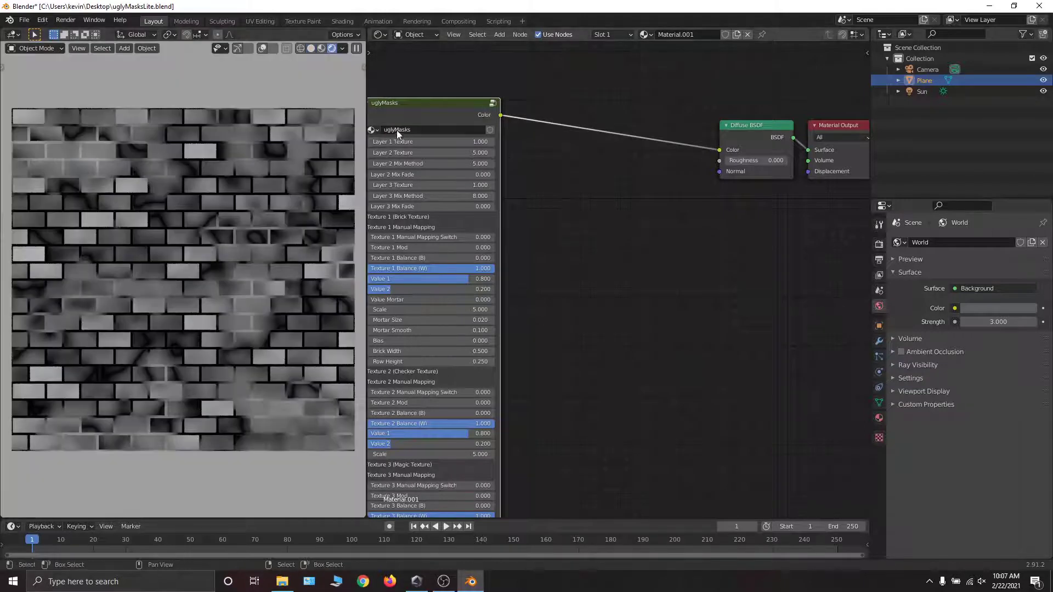
- Place the uglyMasks node next to the Diffuse BSDF with their headers level
{"action": "left_click_drag", "start_coordinate": [422, 111], "coordinate": [582, 79]}
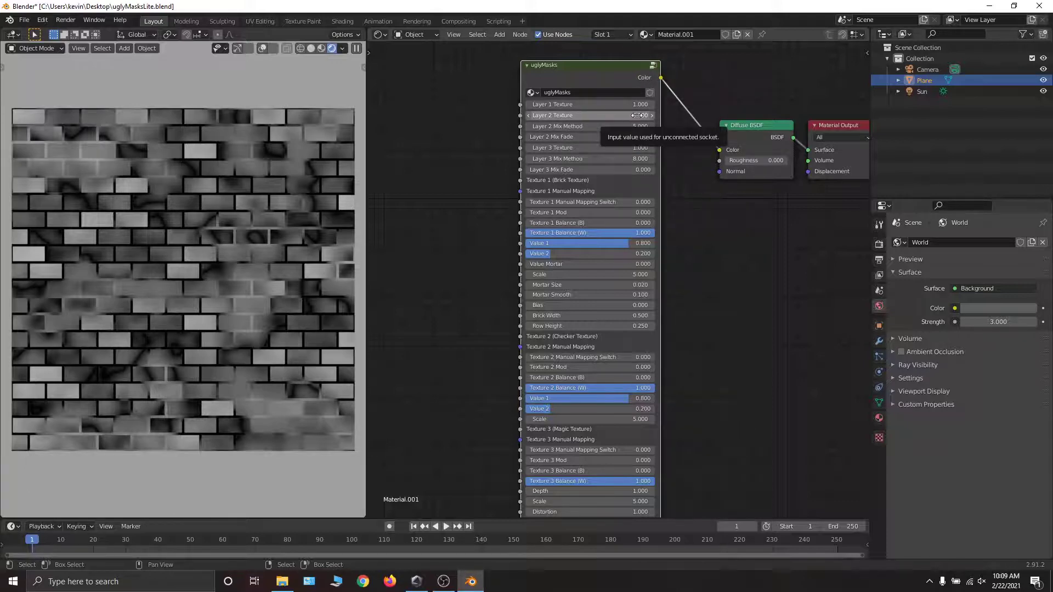
{"action": "left_click_drag", "start_coordinate": [627, 73], "coordinate": [658, 128]}
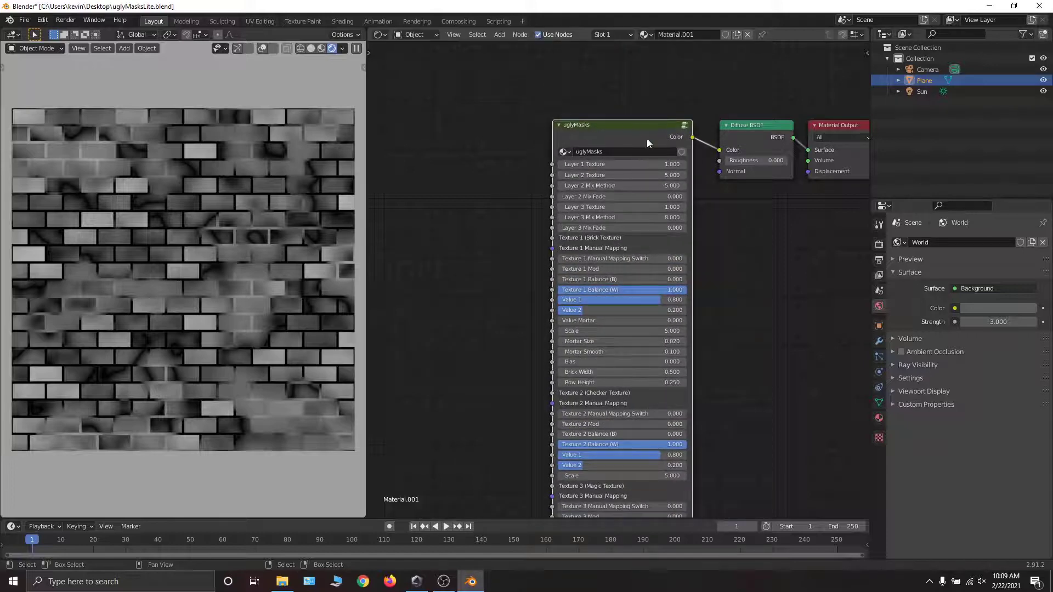